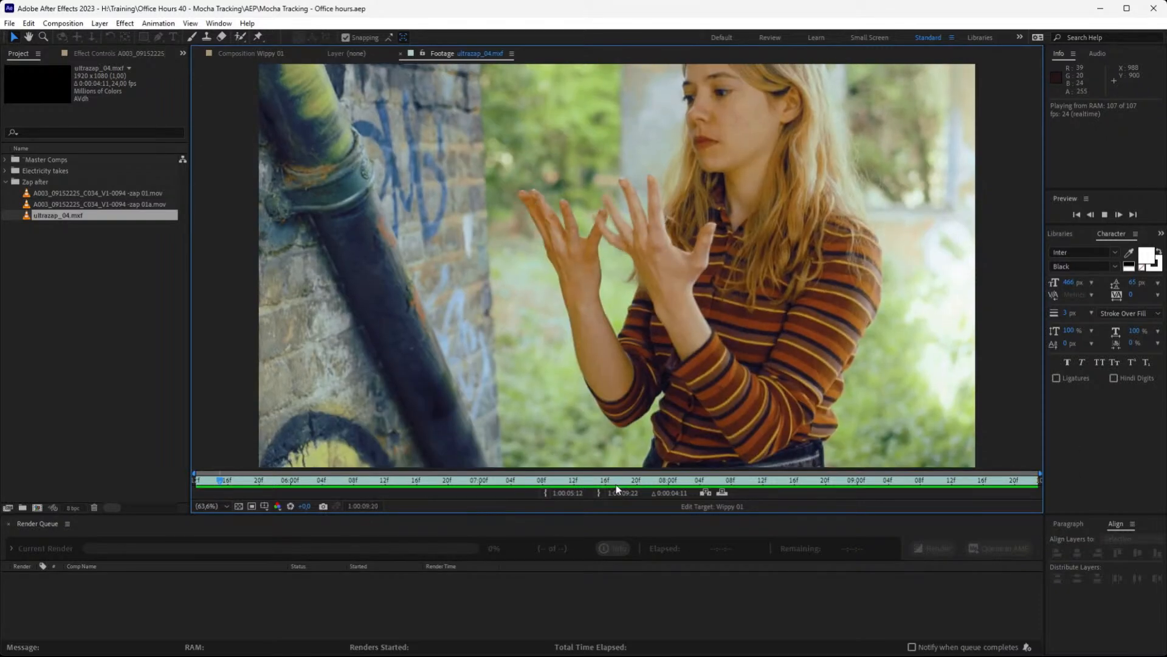
# Review the ultrazap_04.mxf footage by playing it and scrubbing through the hand electricity effect
pyautogui.moveTo(509, 486); pyautogui.dragTo(254, 487)
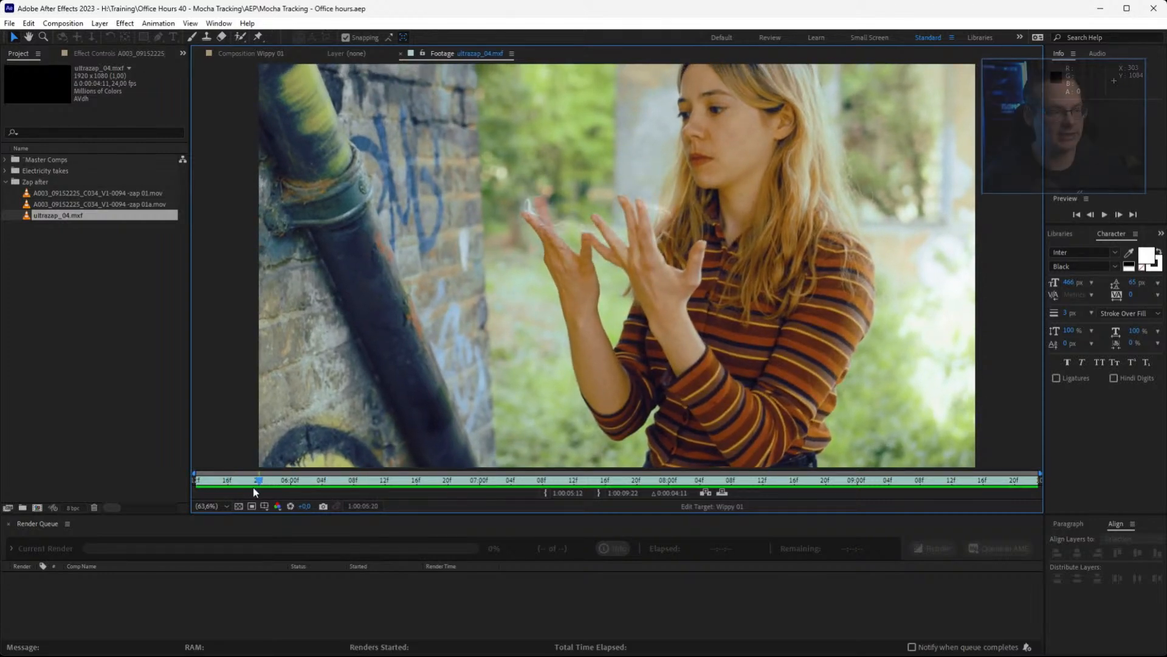
pyautogui.moveTo(270, 483); pyautogui.dragTo(193, 491)
pyautogui.press('space')
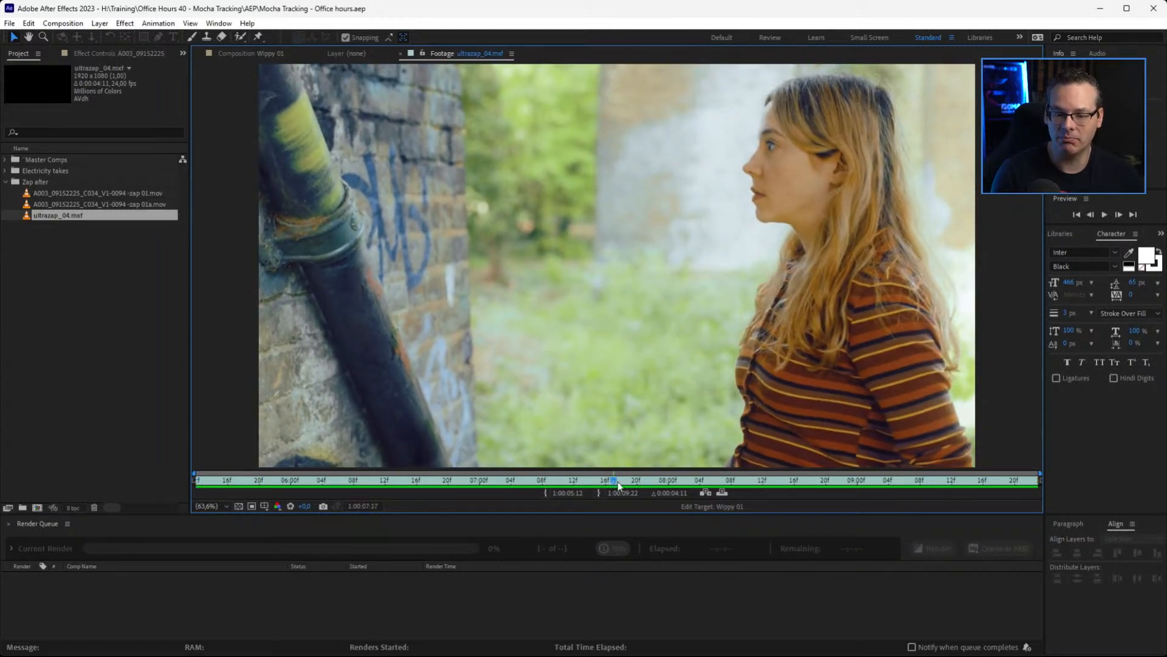
pyautogui.moveTo(540, 486); pyautogui.dragTo(271, 488)
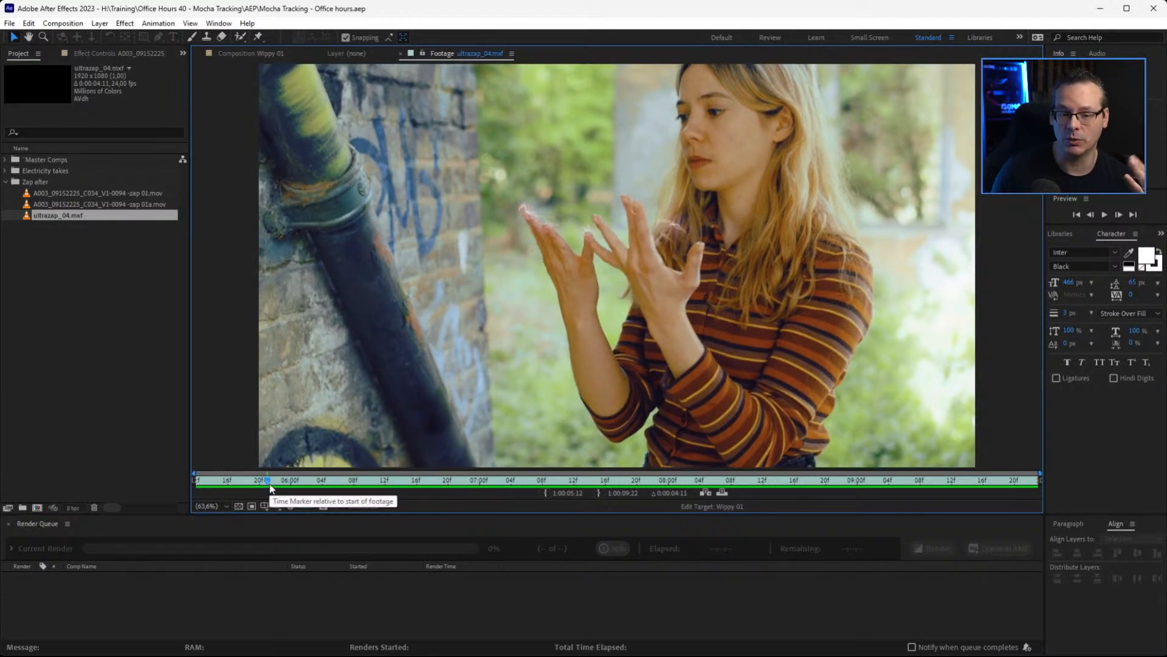
pyautogui.moveTo(263, 481); pyautogui.dragTo(343, 485)
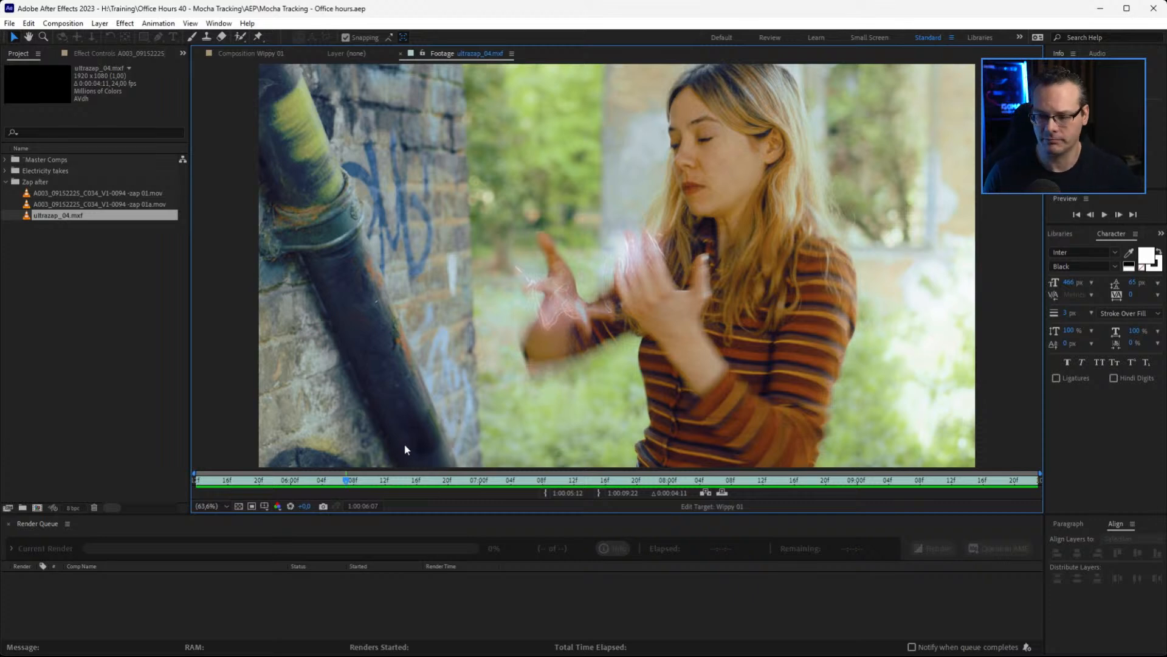
pyautogui.moveTo(360, 484); pyautogui.dragTo(495, 483)
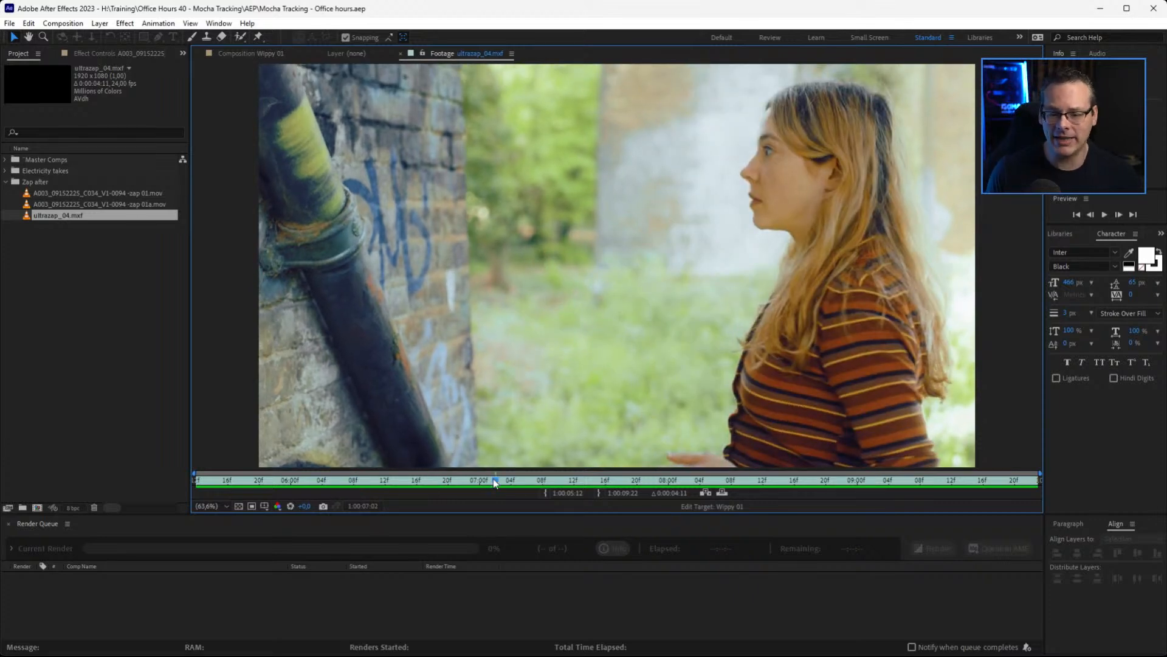
# Collapse the Zap after folder, expand Electricity takes, and review the A003_09152226_C035_V1-0095.mxf take from start to hand movement
pyautogui.click(5, 183)
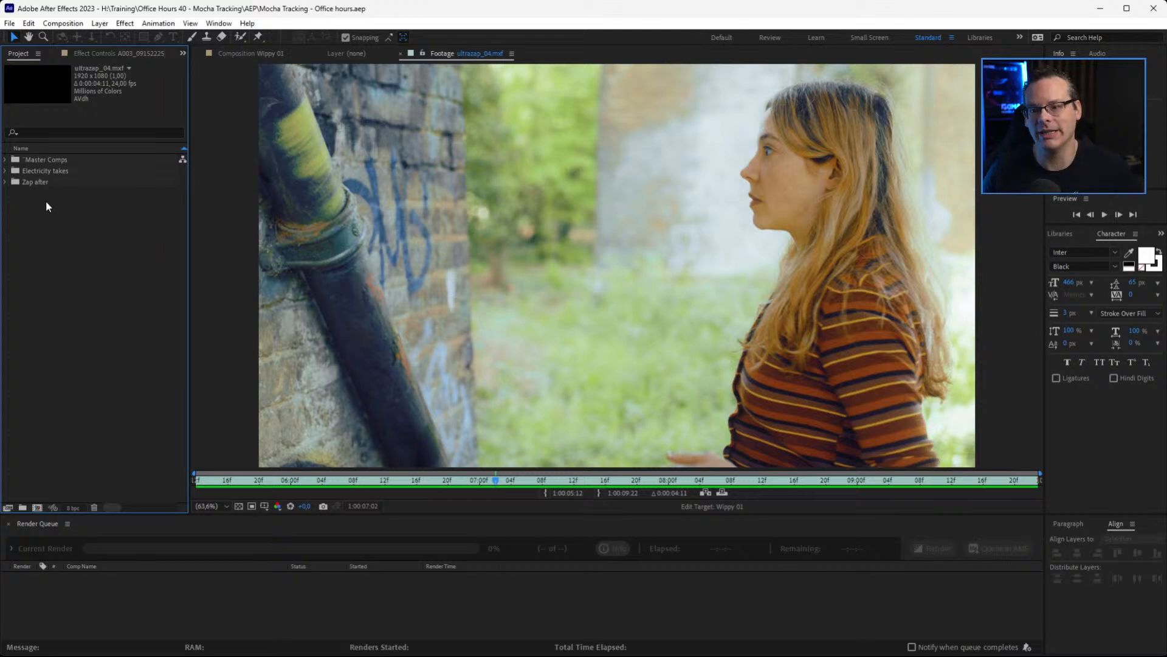
pyautogui.click(5, 171)
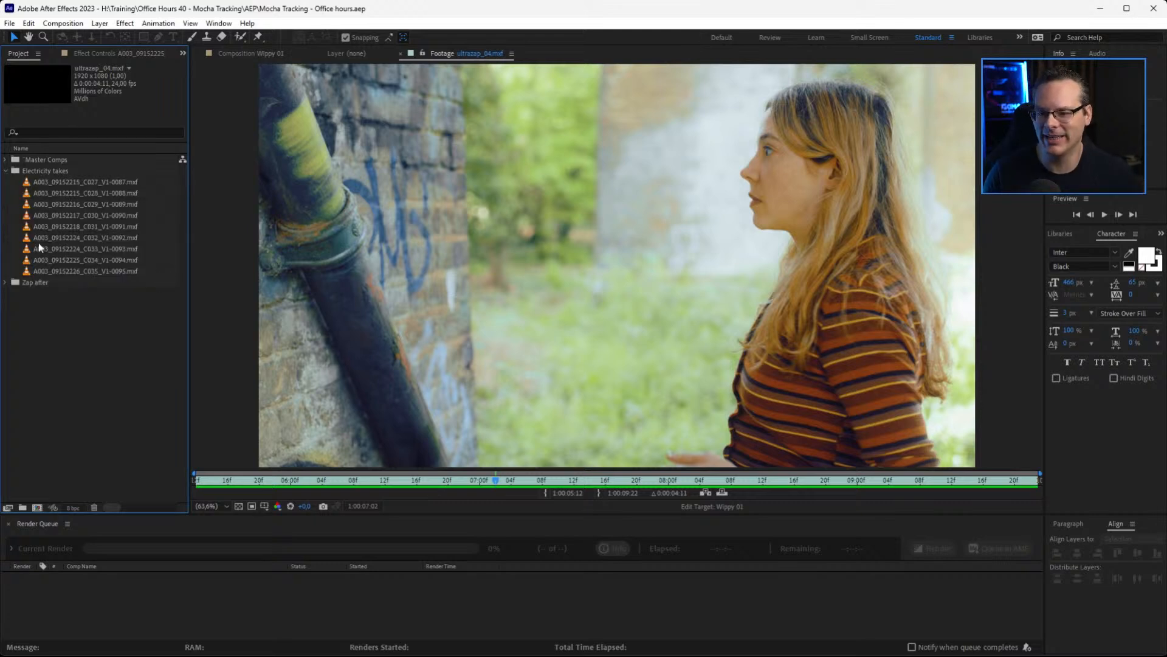
pyautogui.doubleClick(29, 273)
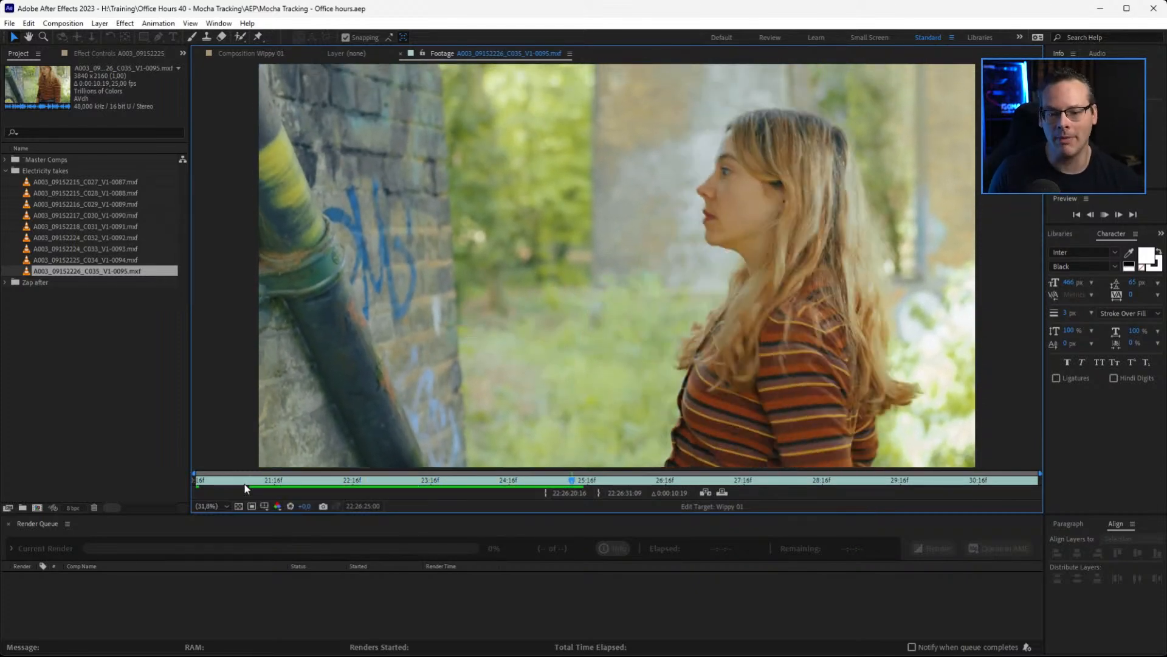
pyautogui.click(262, 480)
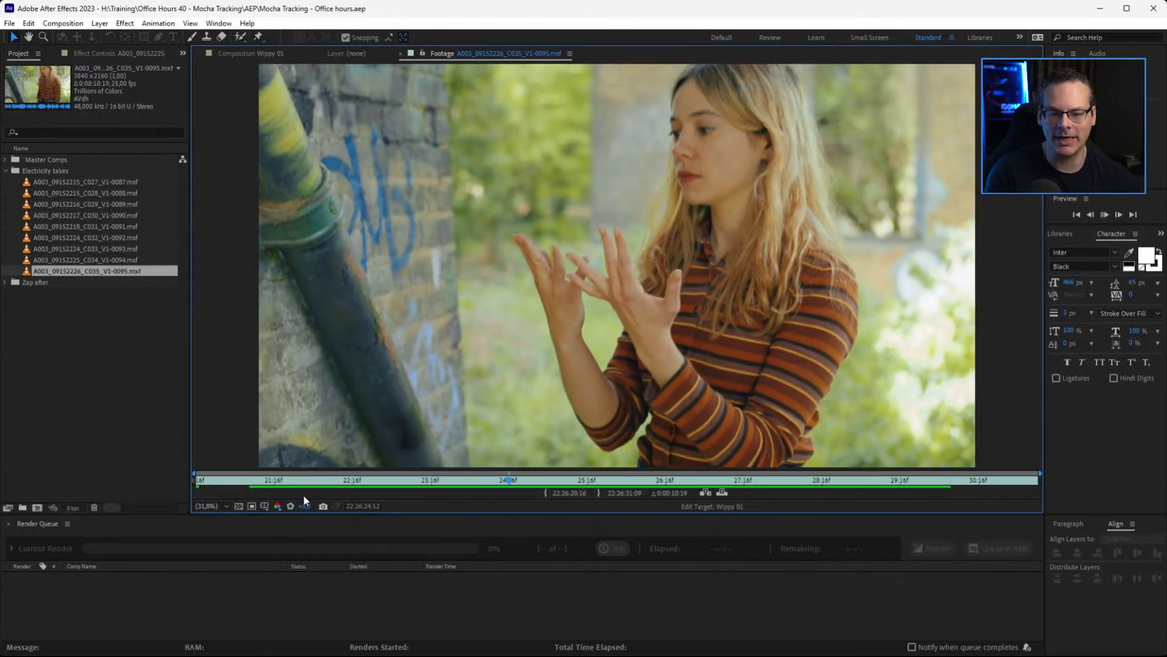
pyautogui.press('space')
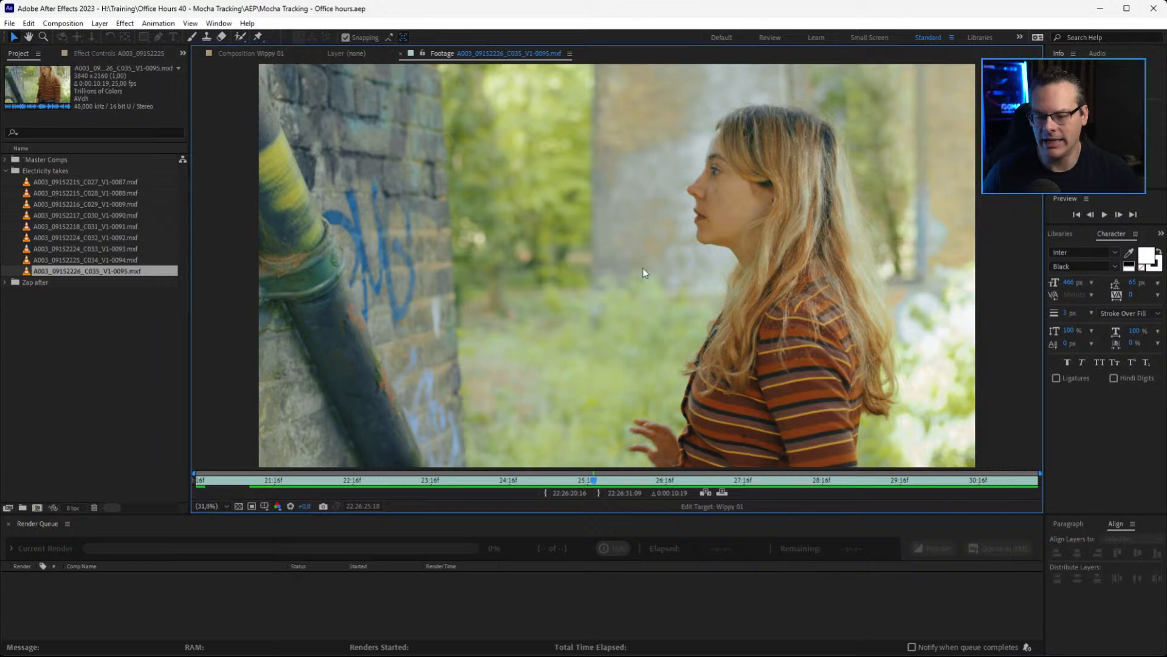
pyautogui.click(289, 481)
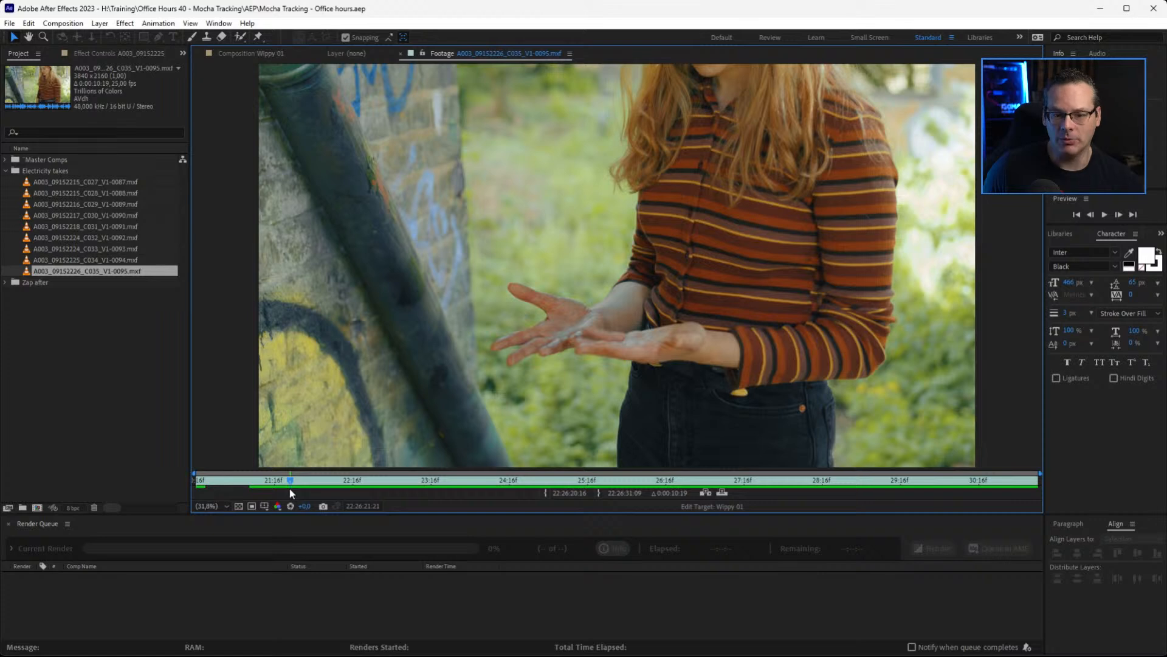
pyautogui.click(344, 480)
pyautogui.moveTo(356, 482)
pyautogui.mouseDown()
pyautogui.moveTo(555, 492)
pyautogui.moveTo(352, 492)
pyautogui.moveTo(509, 501)
pyautogui.moveTo(446, 506)
pyautogui.moveTo(489, 509)
pyautogui.mouseUp()
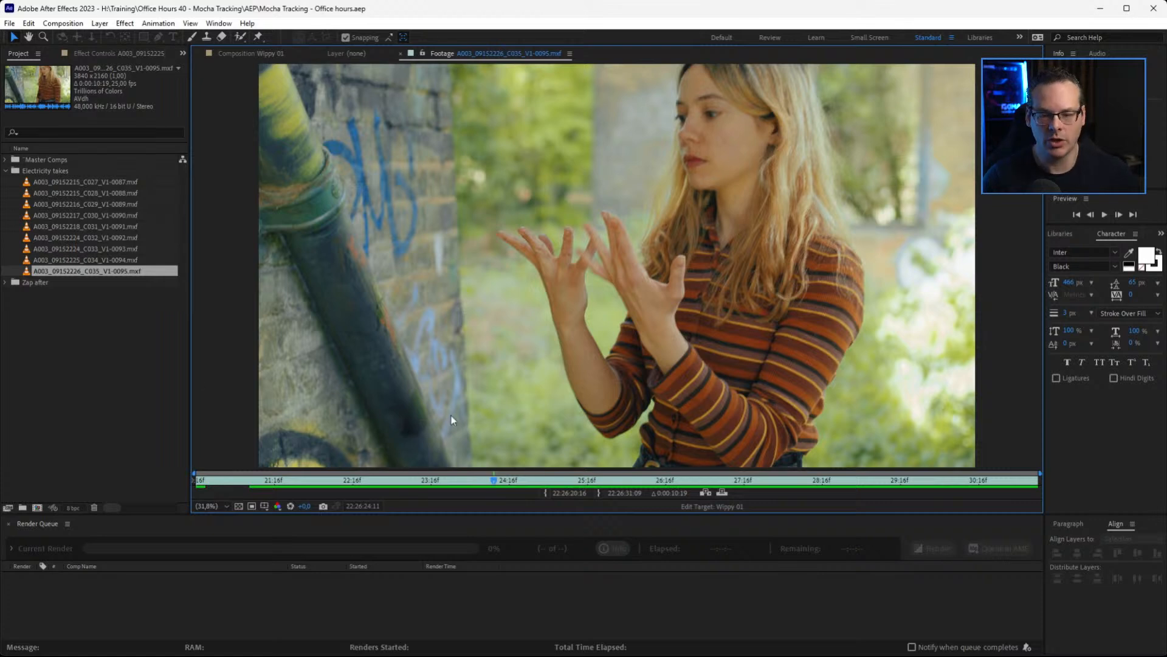
# Open the A003_09152225_C034_V1-0094.mxf take and review its hand movement and turn
pyautogui.doubleClick(23, 260)
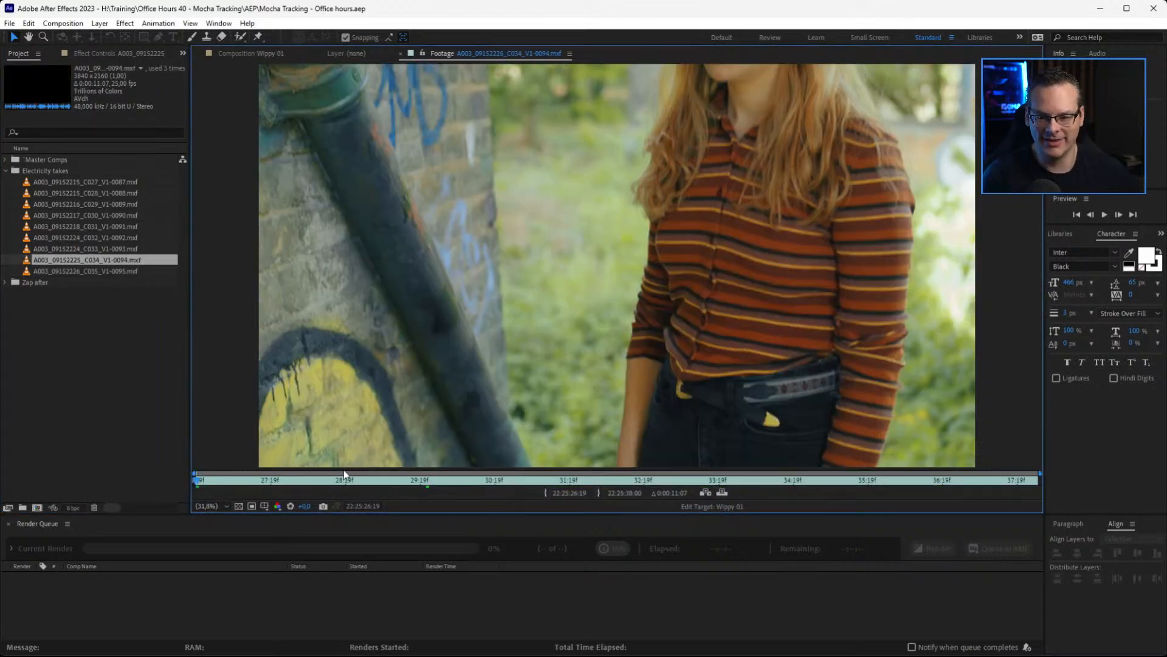
pyautogui.moveTo(281, 482); pyautogui.dragTo(402, 480)
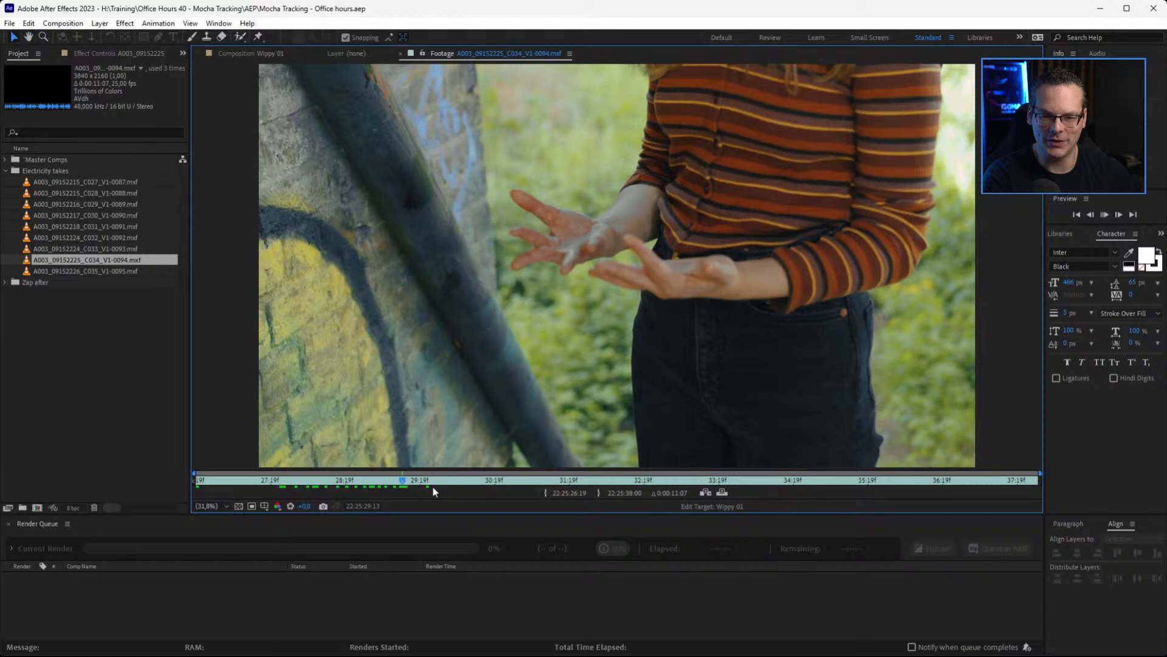
pyautogui.moveTo(298, 483); pyautogui.dragTo(249, 489)
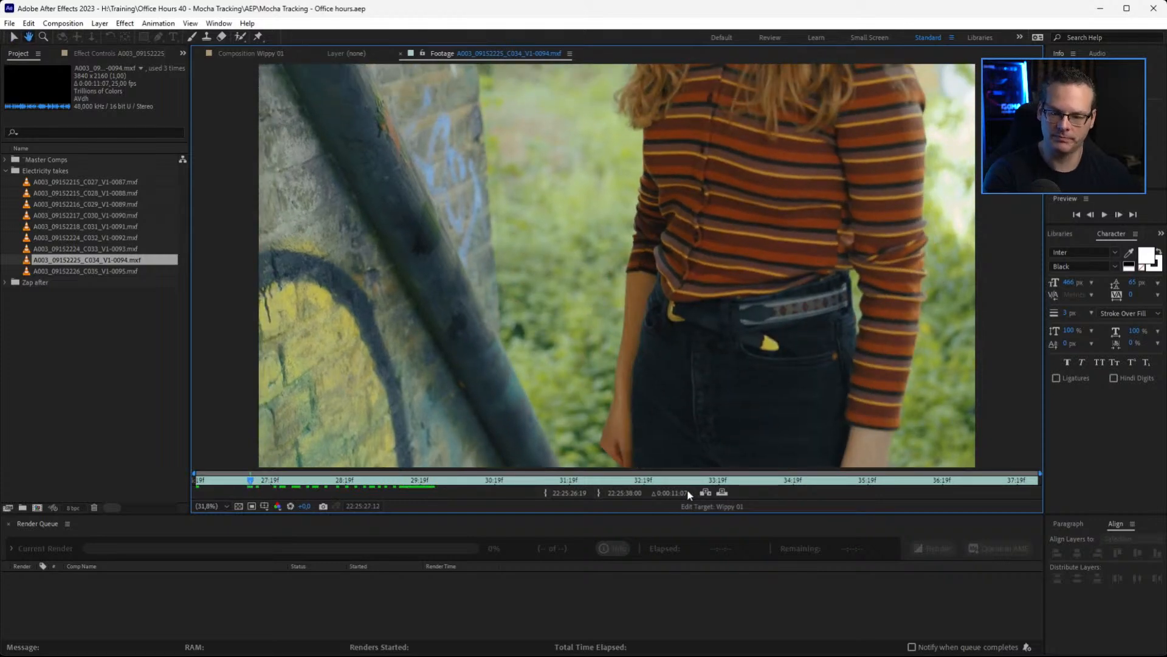
pyautogui.press('space')
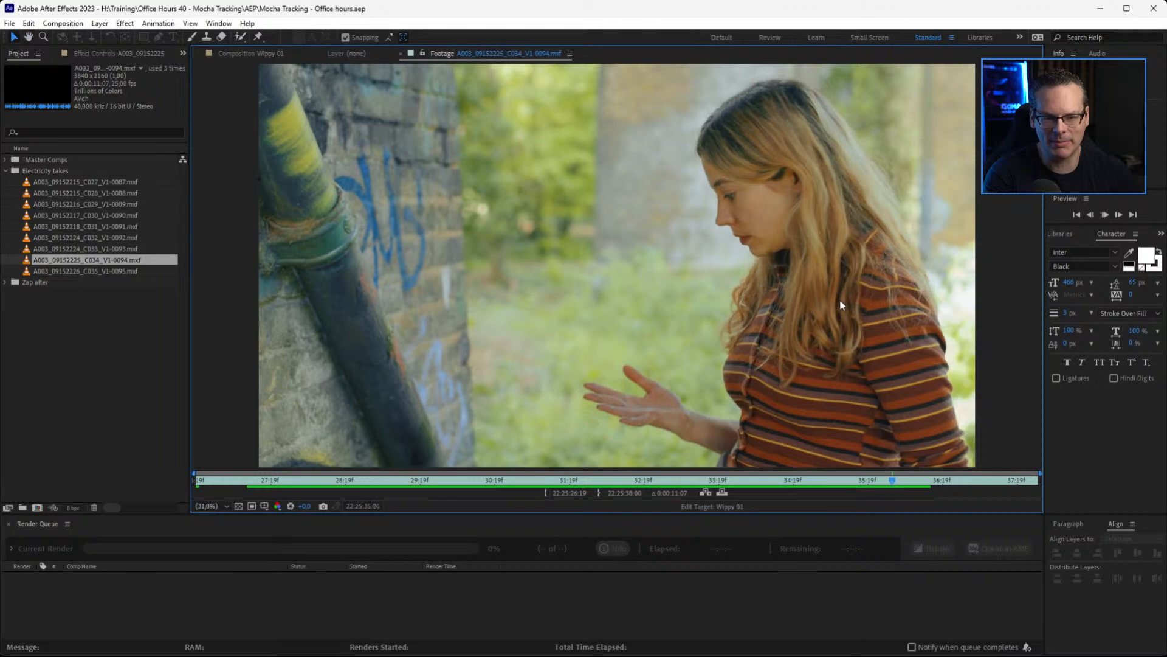
pyautogui.click(793, 481)
pyautogui.moveTo(795, 484); pyautogui.dragTo(737, 489)
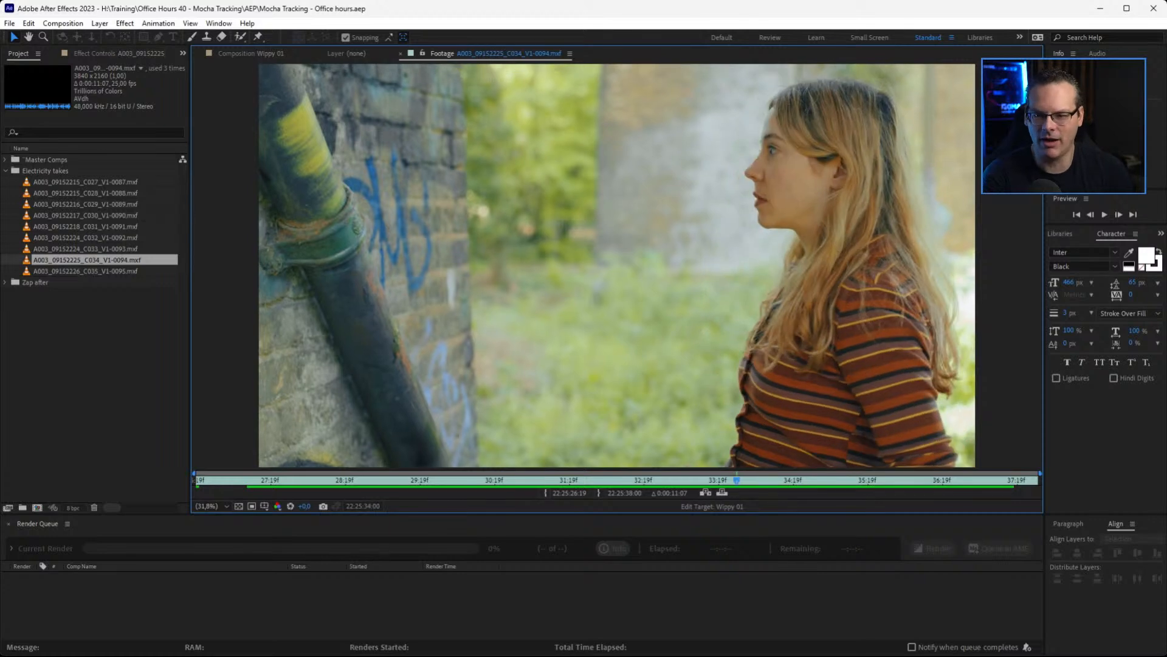
# Open the A003_09152224_C033_V1-0093.mxf take and review it from the beginning
pyautogui.doubleClick(30, 249)
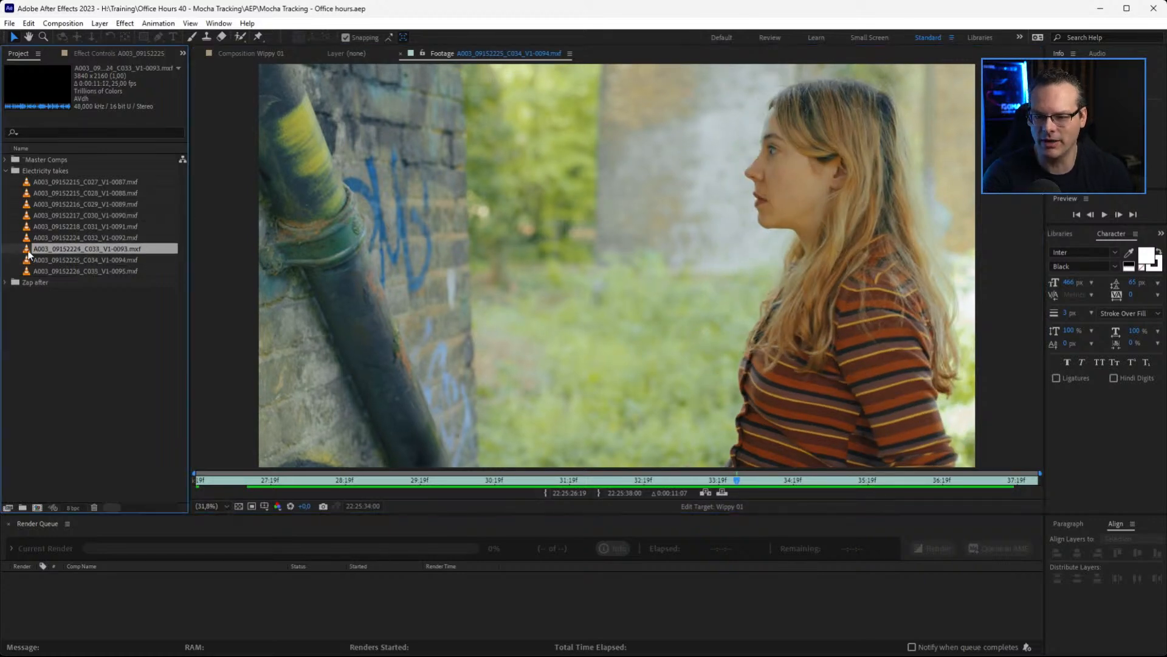
pyautogui.moveTo(221, 480); pyautogui.dragTo(186, 480)
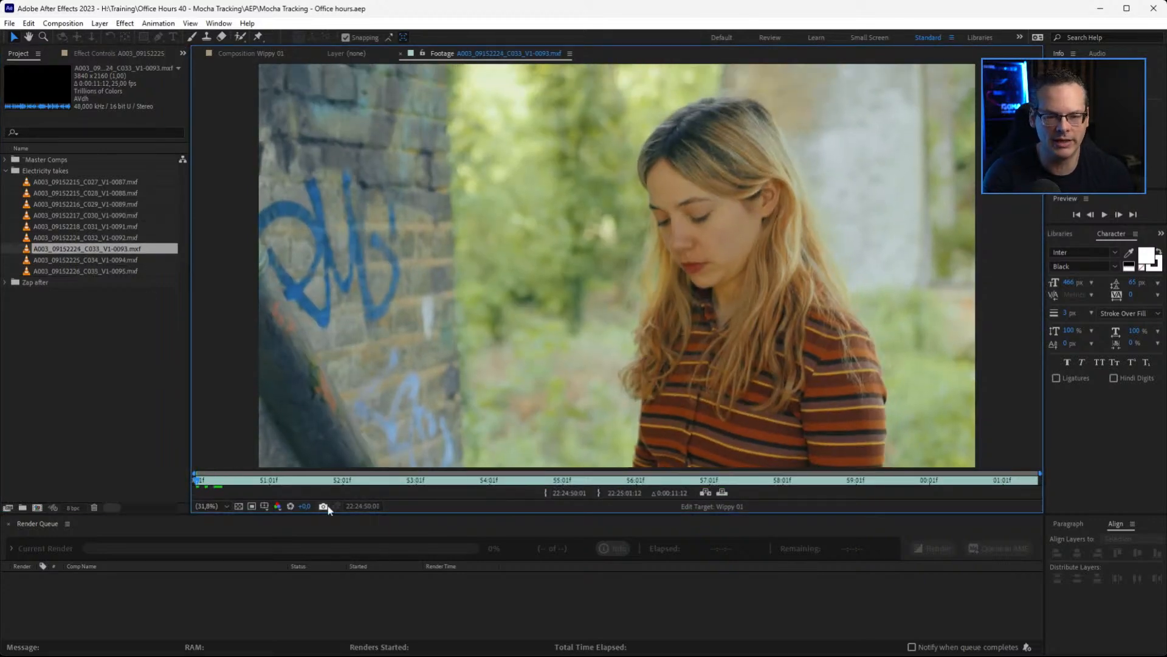
pyautogui.press('space')
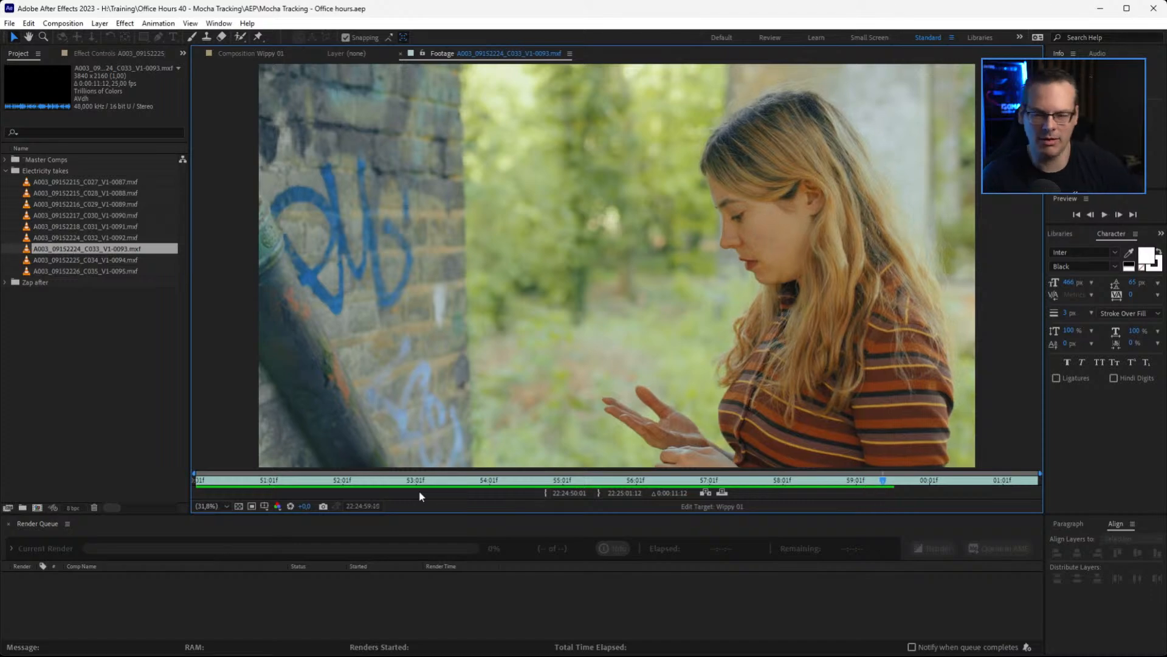
pyautogui.moveTo(502, 482)
pyautogui.mouseDown()
pyautogui.moveTo(718, 476)
pyautogui.moveTo(499, 478)
pyautogui.mouseUp()
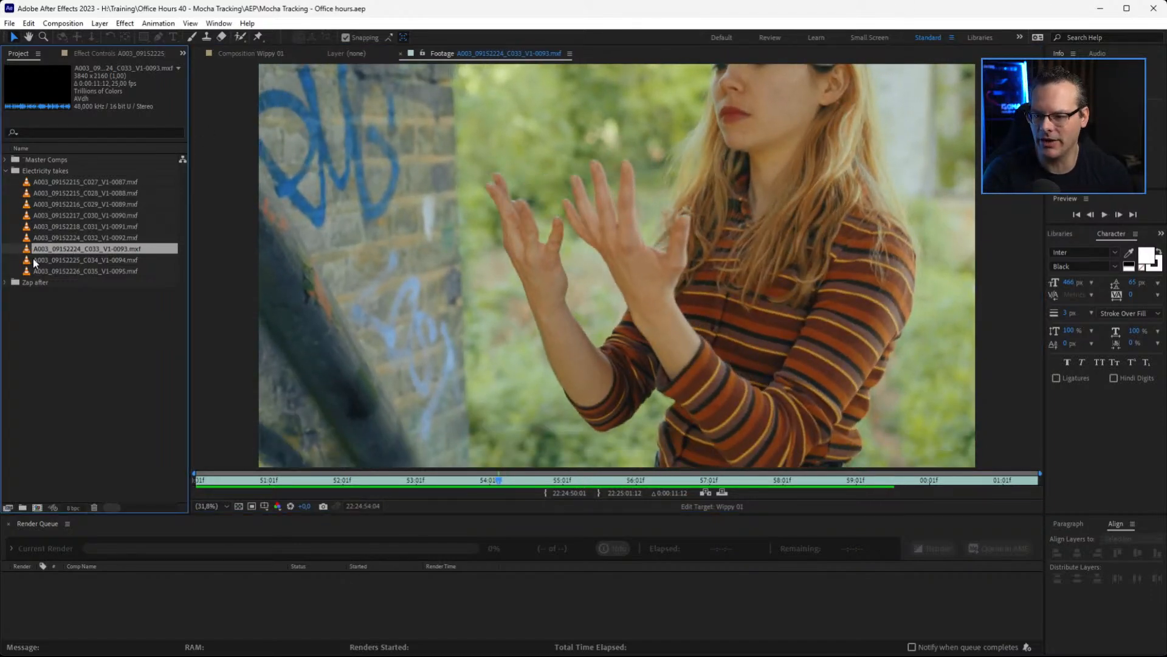
# Create a new composition from the A003_09152225_C034_V1-0094.mxf clip and play it back
pyautogui.moveTo(38, 258); pyautogui.dragTo(46, 263)
pyautogui.moveTo(132, 411); pyautogui.dragTo(36, 507)
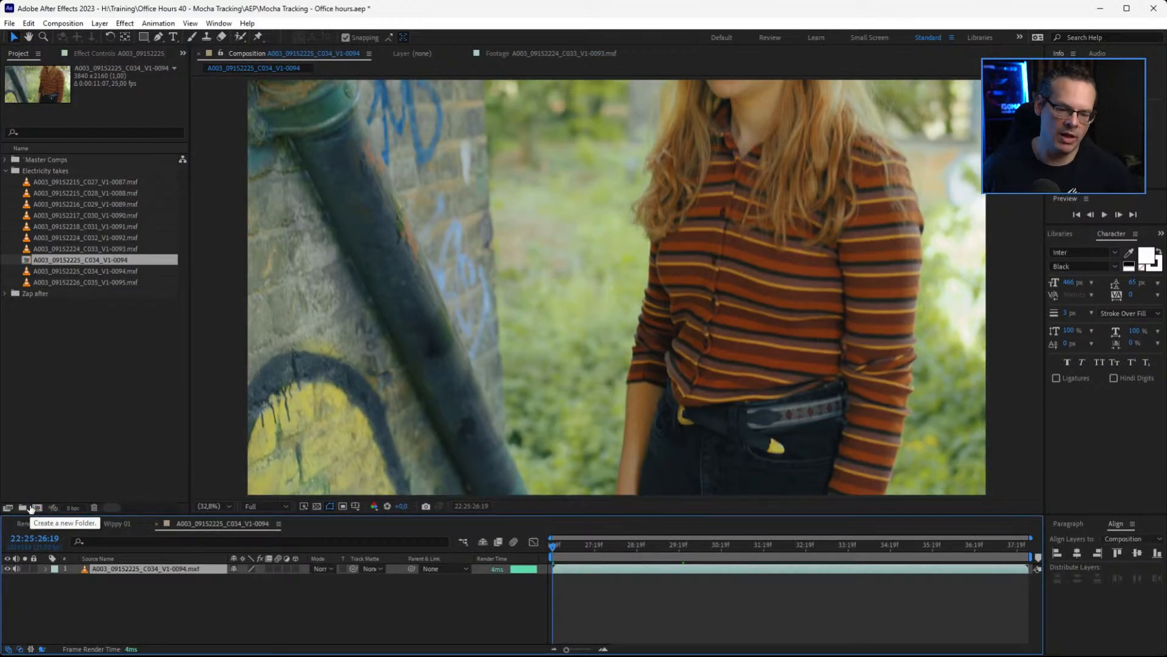
pyautogui.press('space')
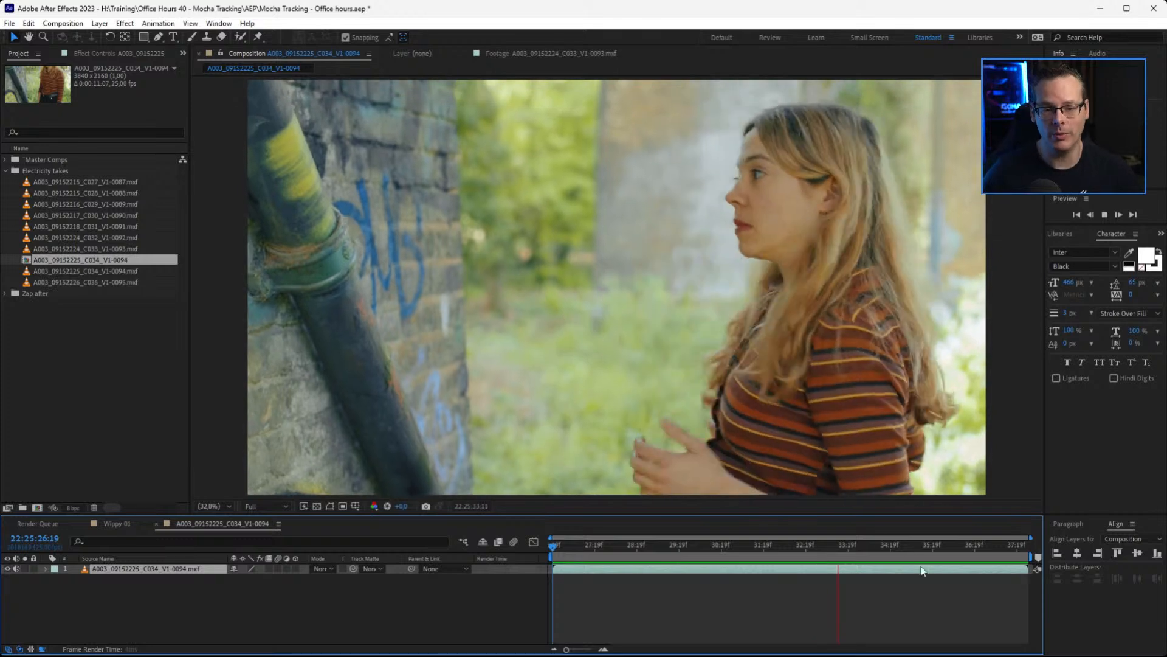
pyautogui.press('space')
# Split the clip layer at 22:25:33:22, after the woman has turned toward the wall
pyautogui.click(637, 545)
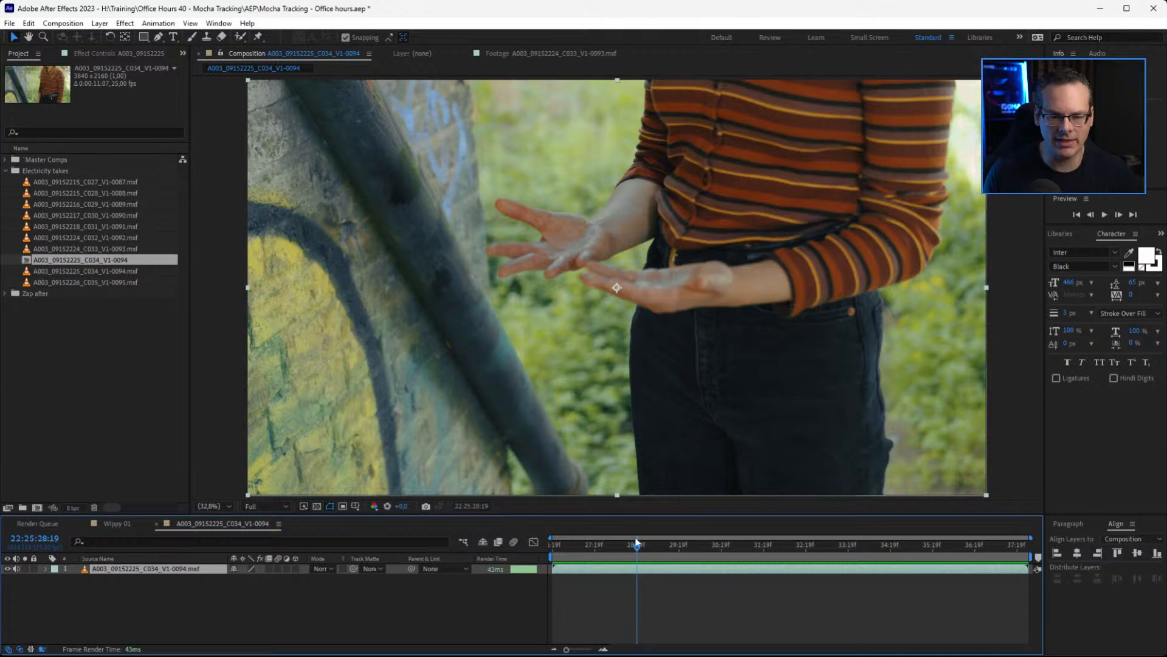
pyautogui.moveTo(644, 550); pyautogui.dragTo(836, 556)
pyautogui.click(708, 549)
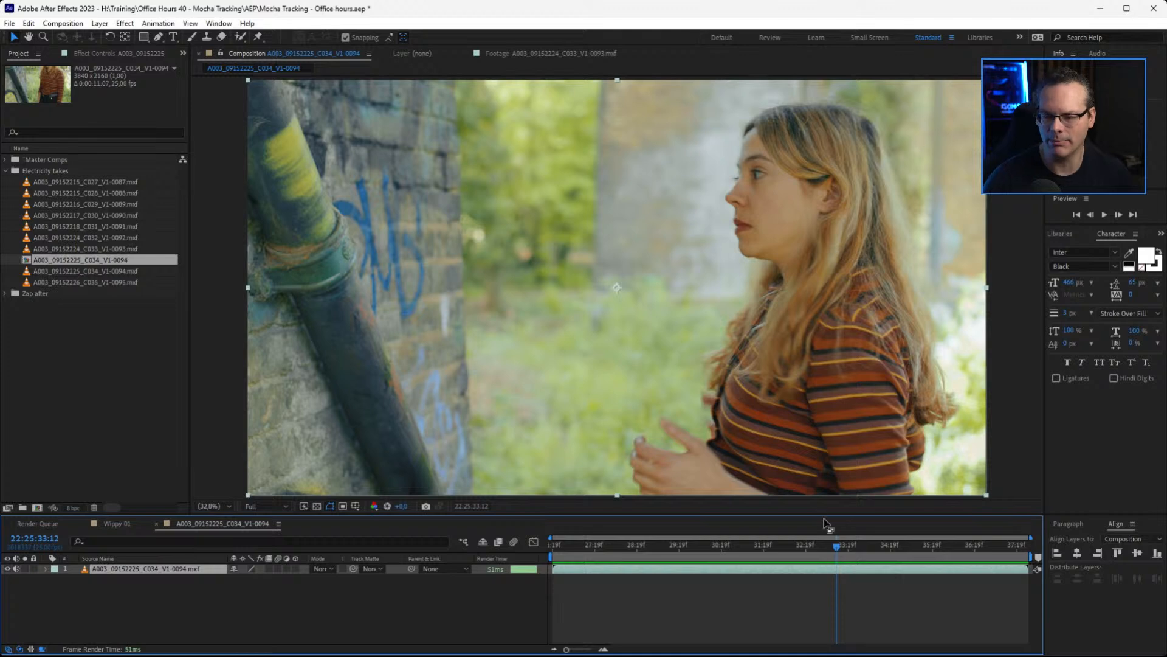
pyautogui.click(898, 590)
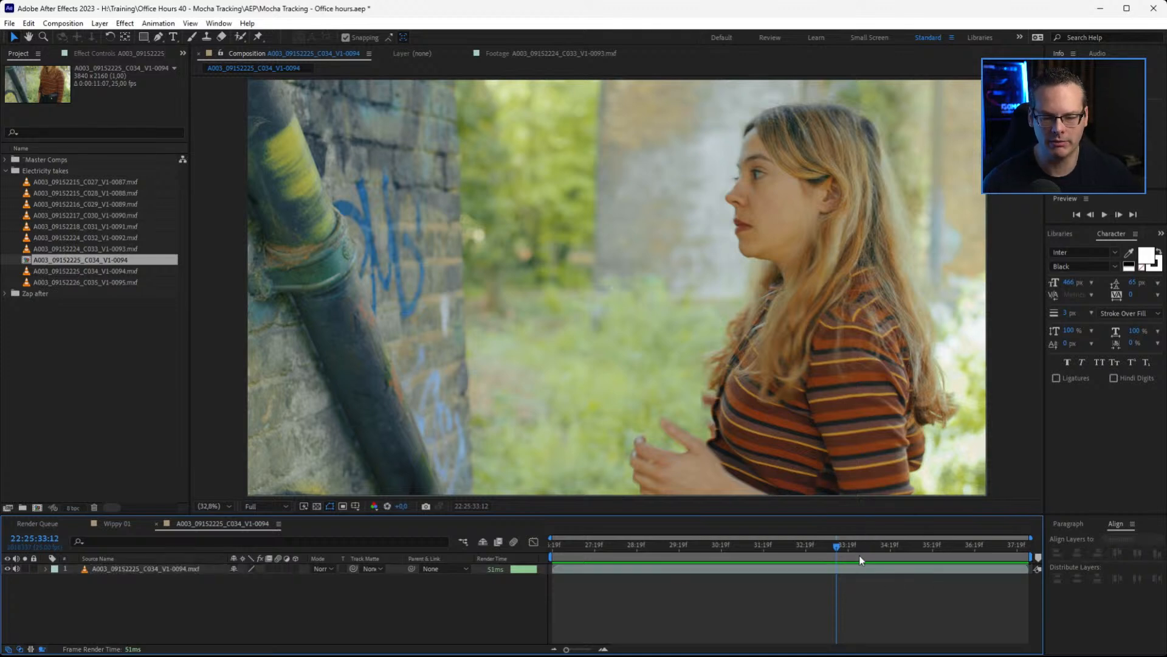
pyautogui.click(842, 565)
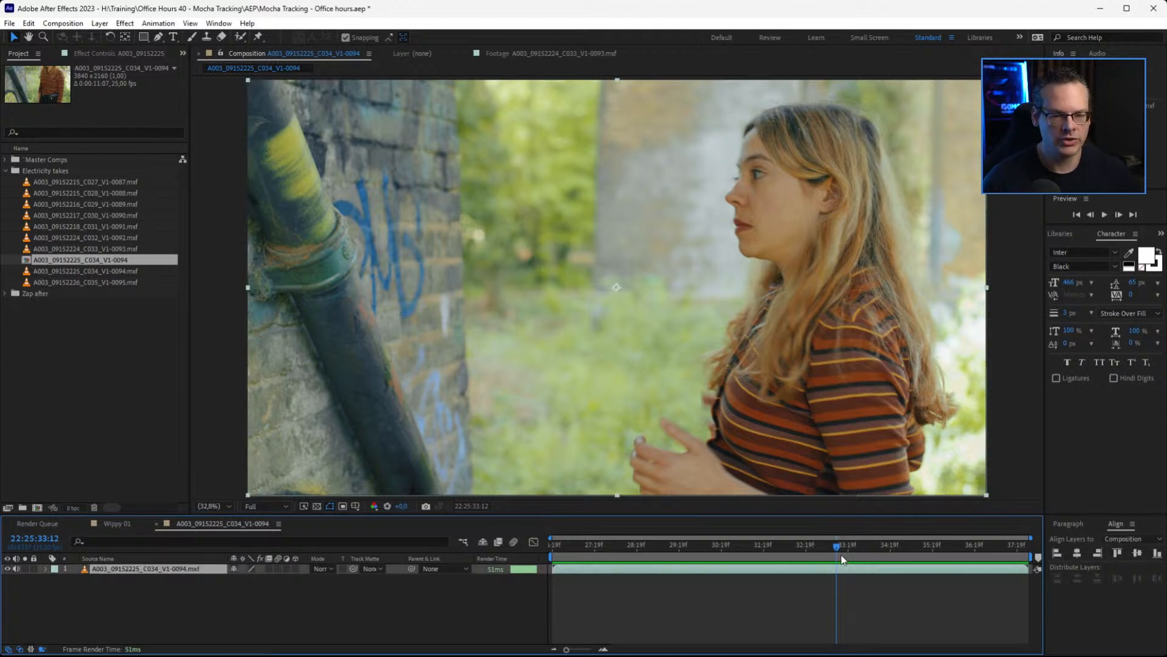
pyautogui.moveTo(839, 555)
pyautogui.mouseDown()
pyautogui.moveTo(782, 554)
pyautogui.moveTo(853, 557)
pyautogui.mouseUp()
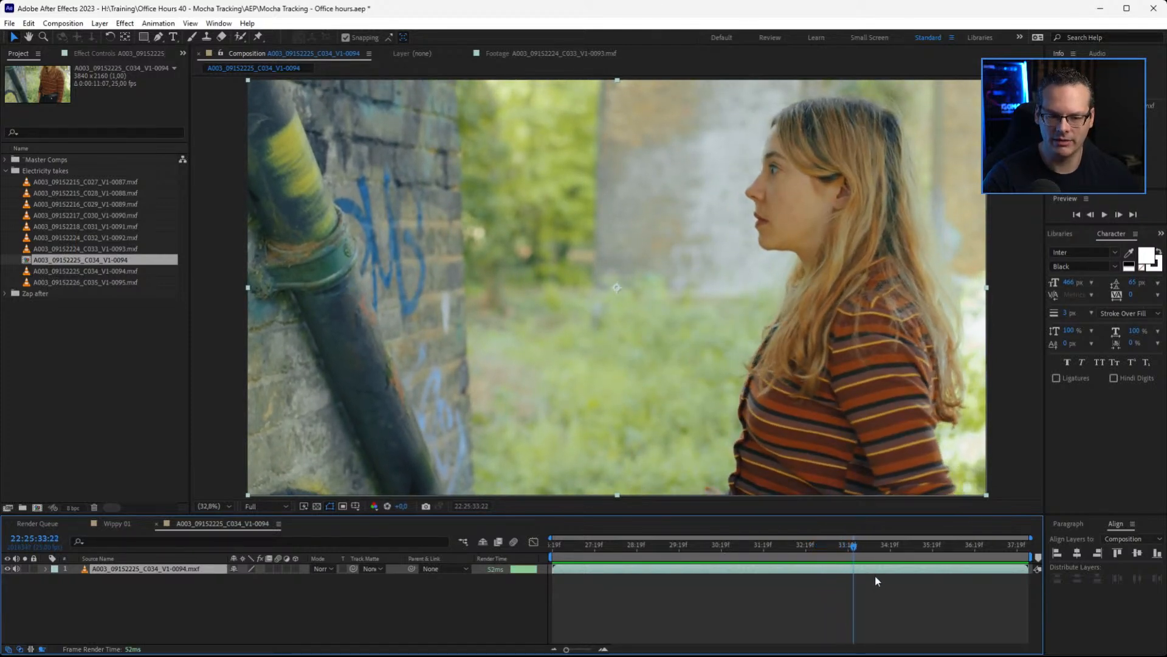
pyautogui.hotkey('ctrl', 'shift', 'd')
# Split the earlier part of the clip at 22:25:28:08, where the hands are held out
pyautogui.moveTo(856, 558); pyautogui.dragTo(621, 557)
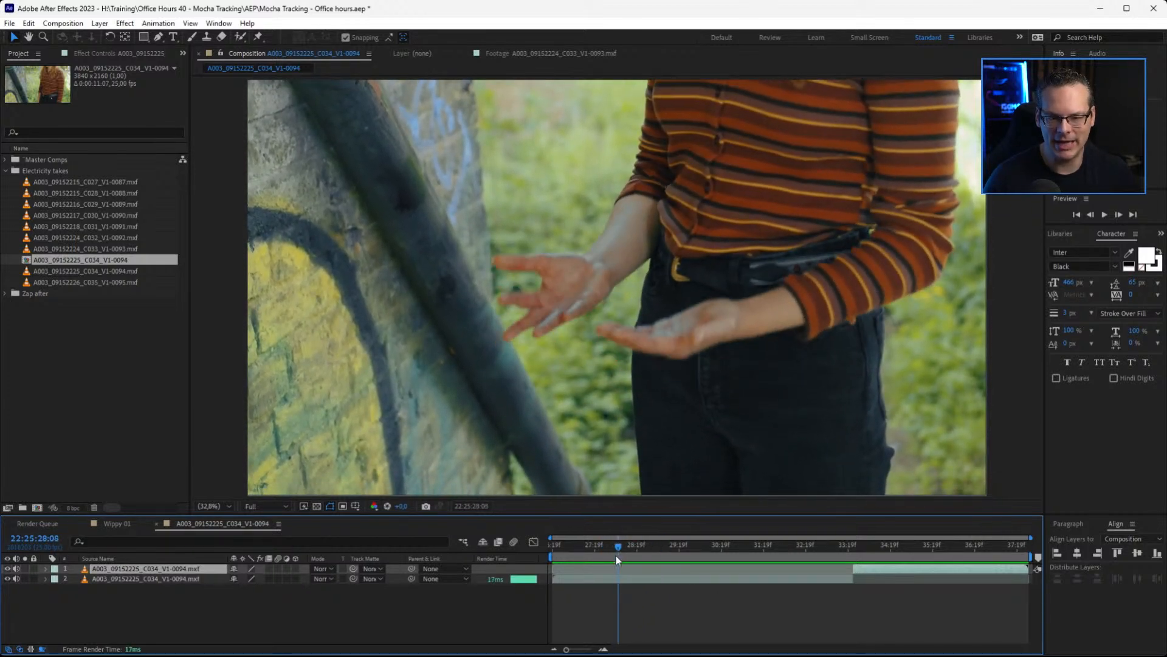
pyautogui.click(683, 579)
pyautogui.hotkey('ctrl', 'shift', 'd')
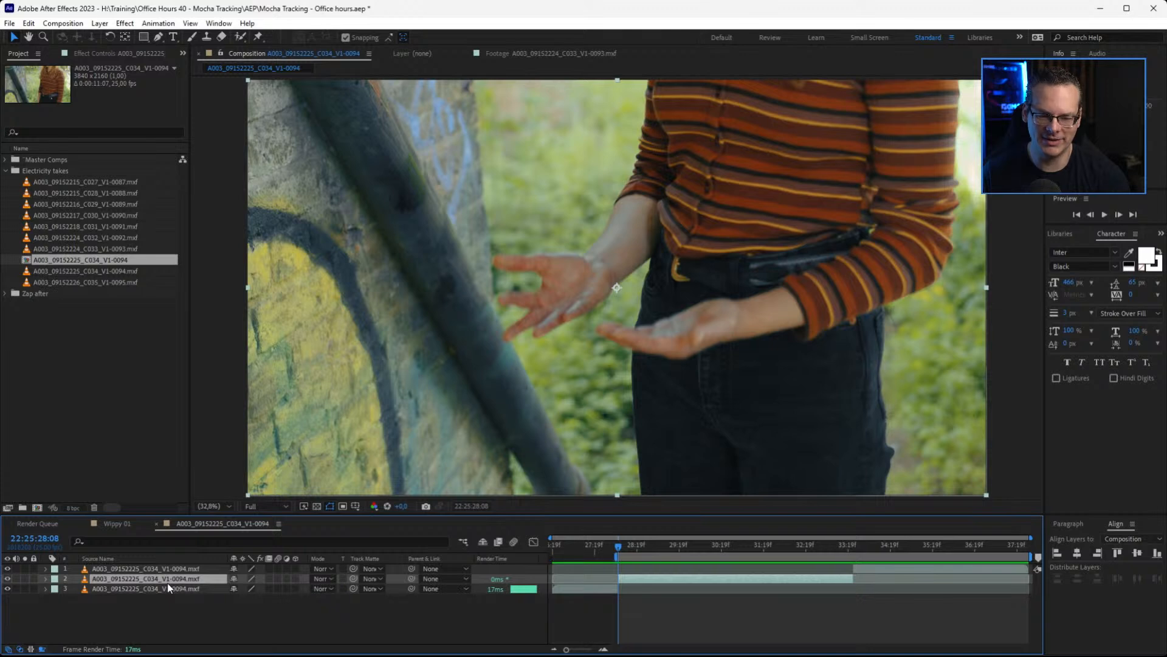
# Limit the work area to the middle clip segment, ending at 22:25:33:21, and preview it
pyautogui.press('o')
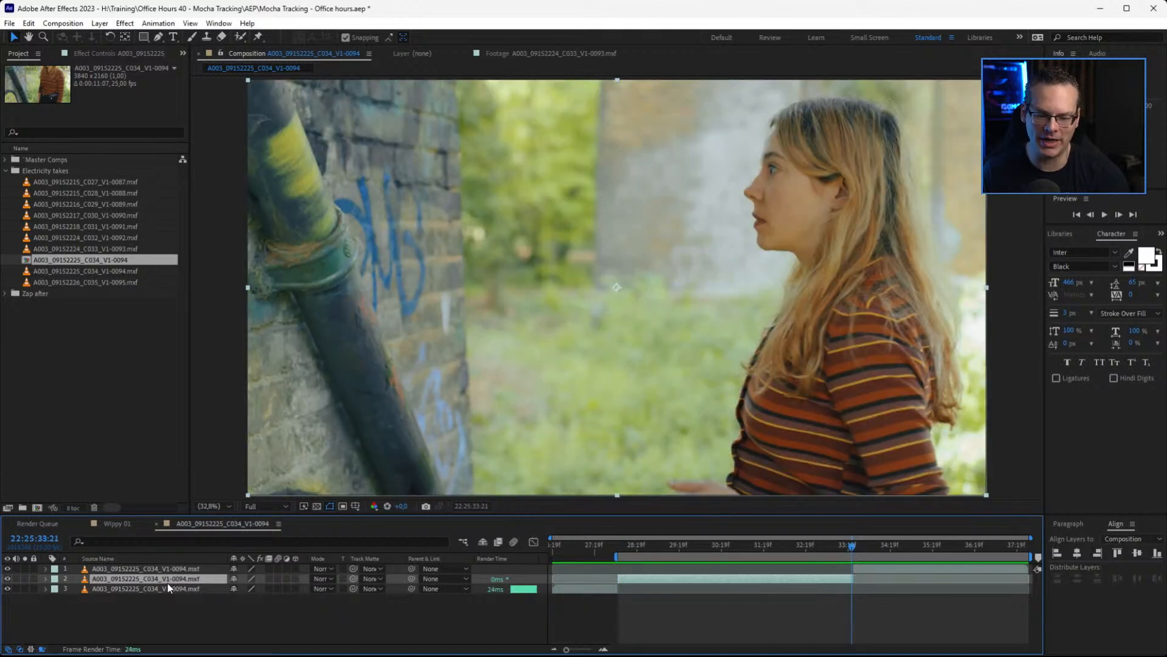
pyautogui.press('n')
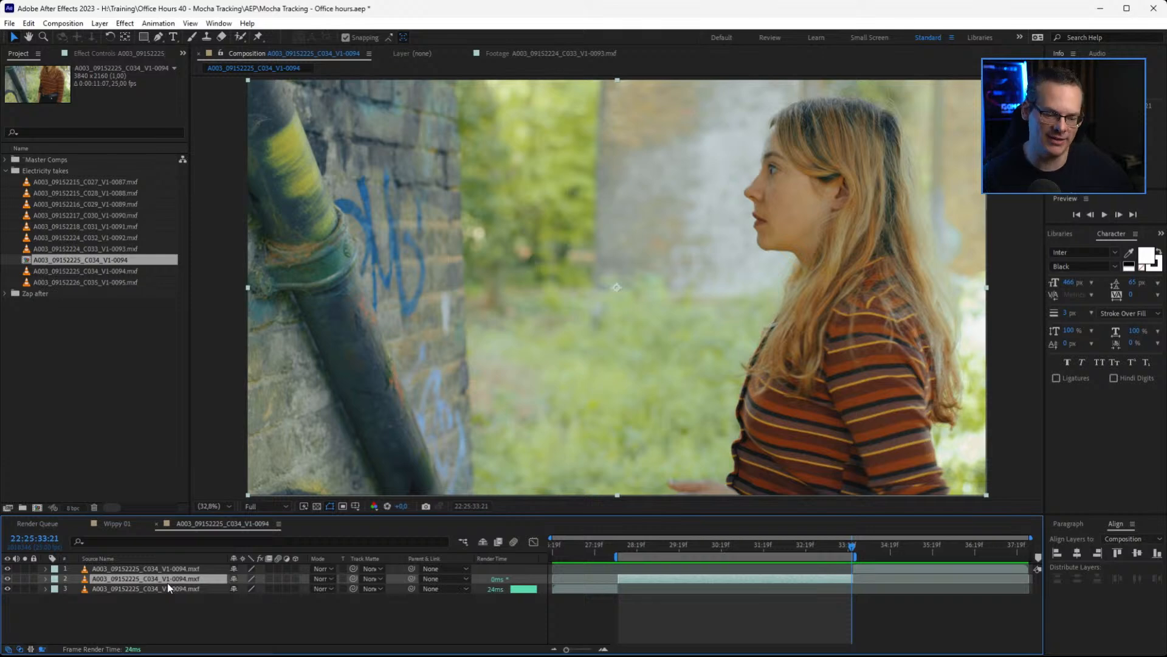
pyautogui.press('space')
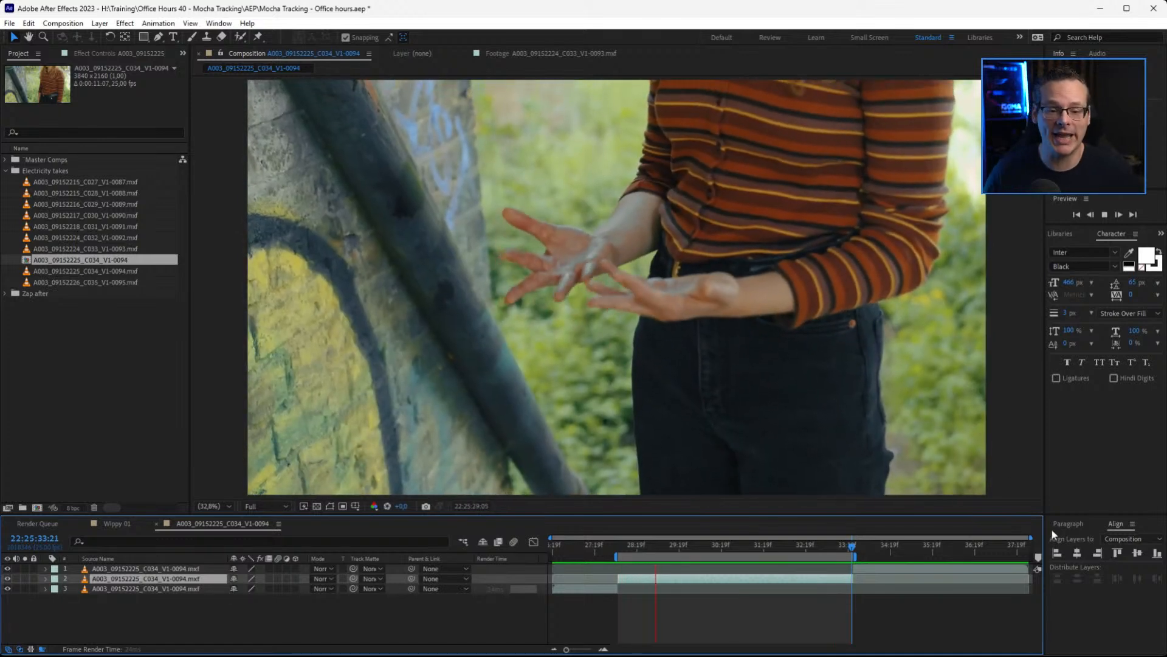
# Move the current time to 22:25:30:05 and save the project
pyautogui.click(697, 546)
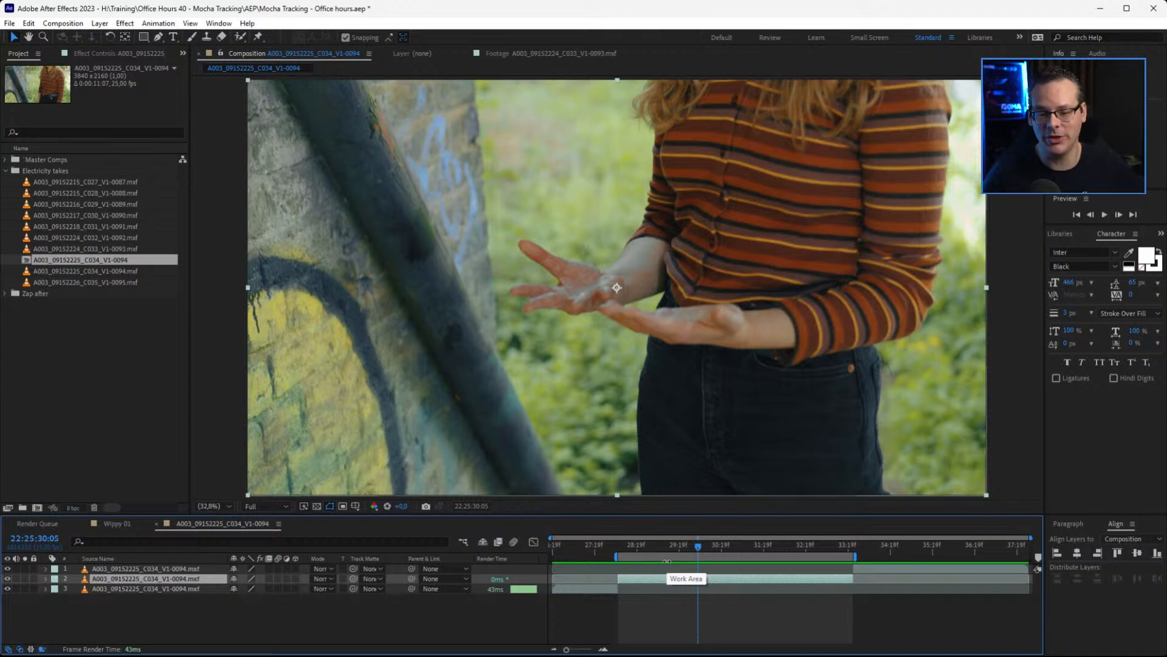
pyautogui.hotkey('ctrl', 's')
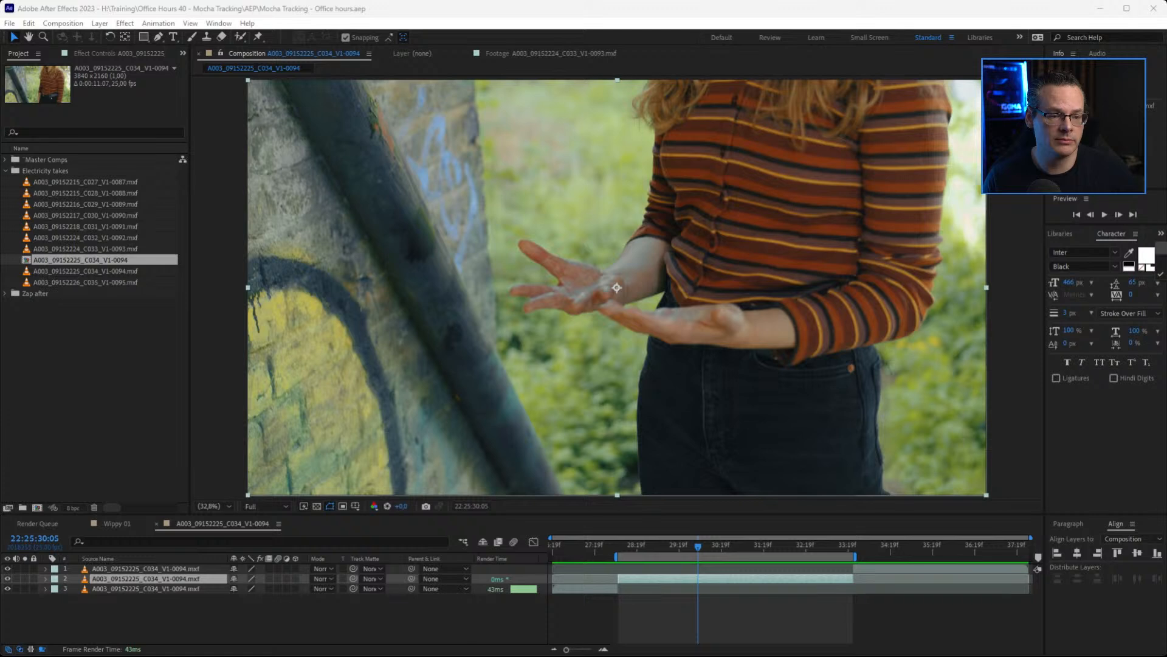
# Find the Mocha AE effect by searching for "mocha" and apply it to the middle clip segment
pyautogui.hotkey('ctrl', '5')
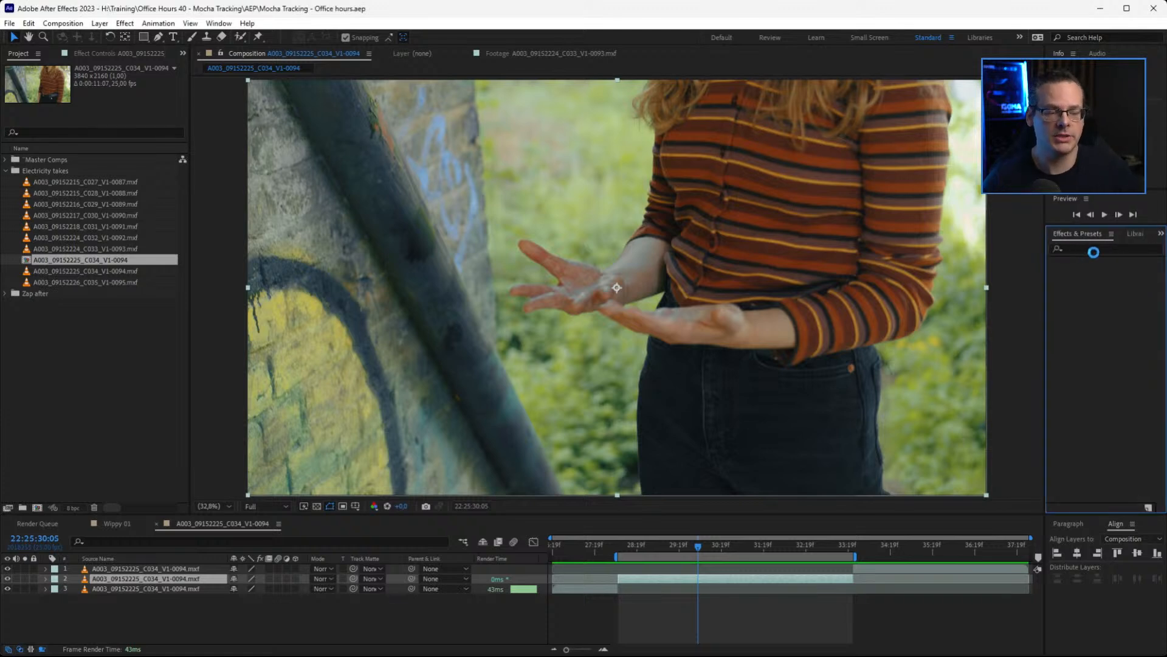
pyautogui.click(1081, 249)
pyautogui.write('mocha')
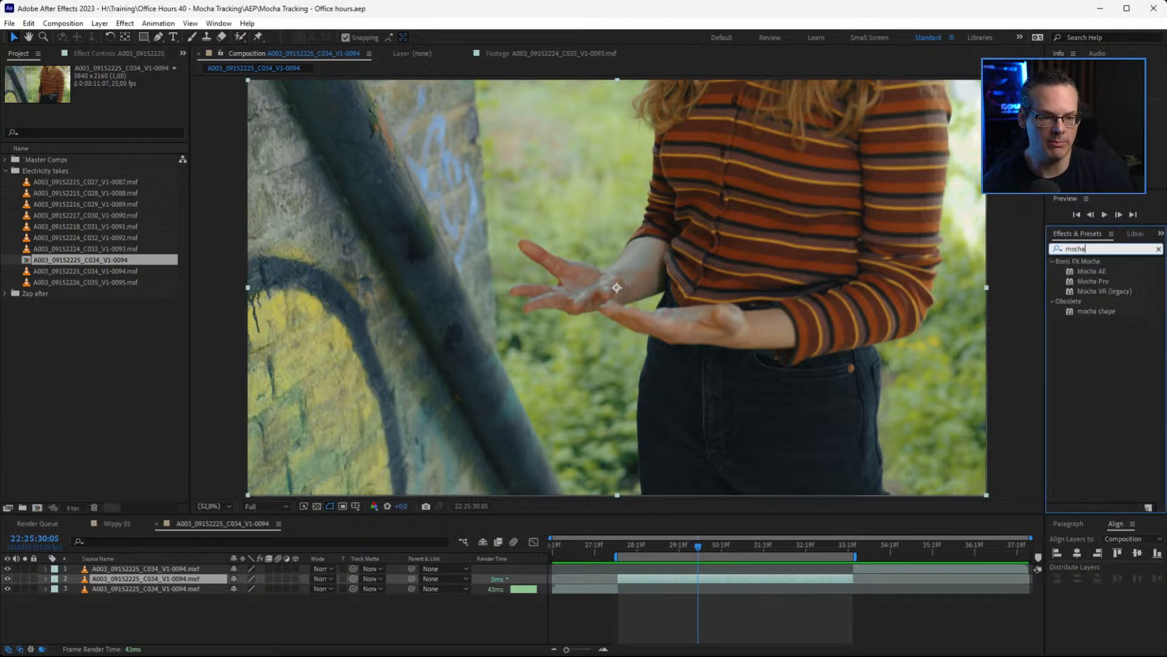
pyautogui.click(1086, 272)
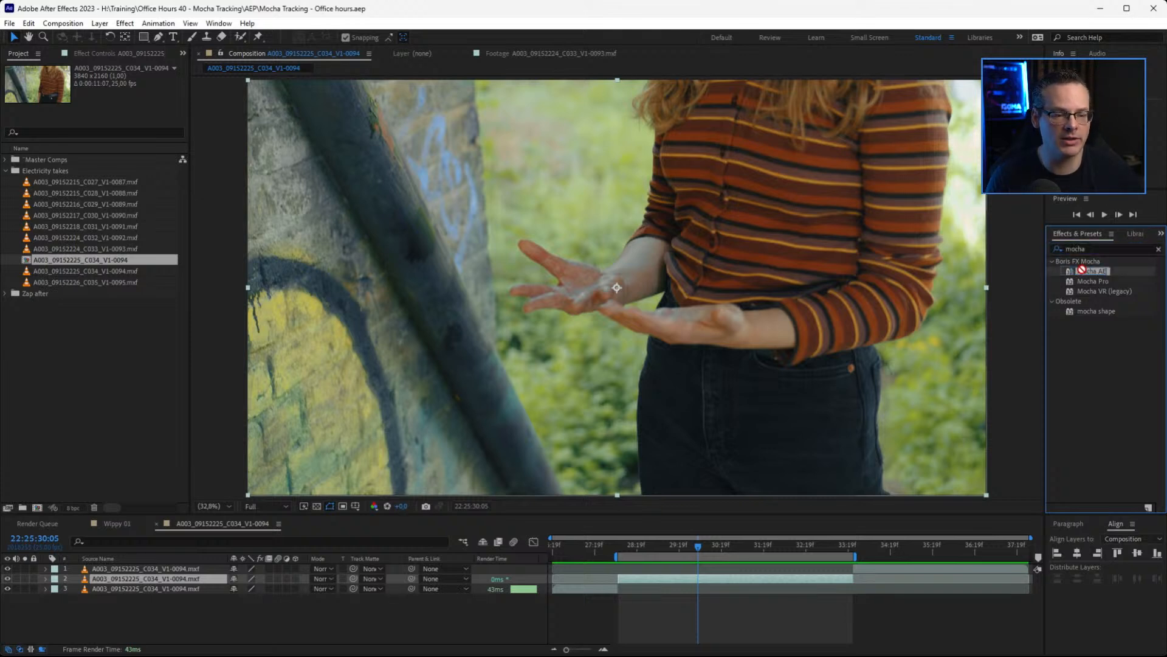
pyautogui.moveTo(1086, 271); pyautogui.dragTo(798, 577)
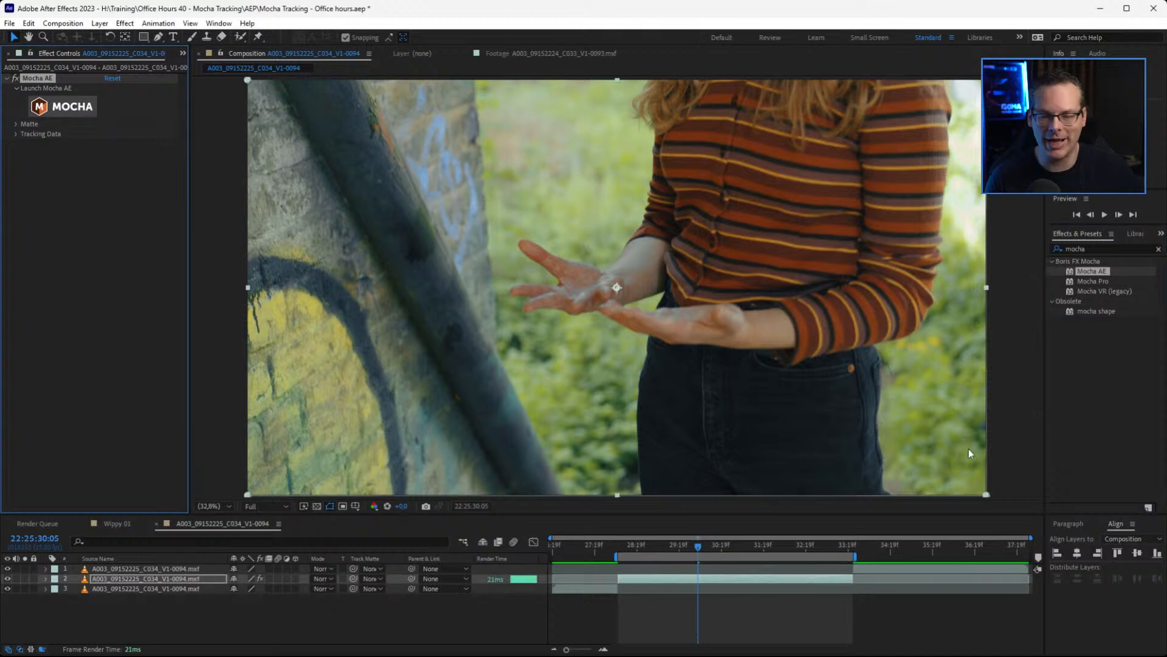
# Launch Mocha AE from the effect and dismiss the Boris FX message and the welcome dialog
pyautogui.click(77, 111)
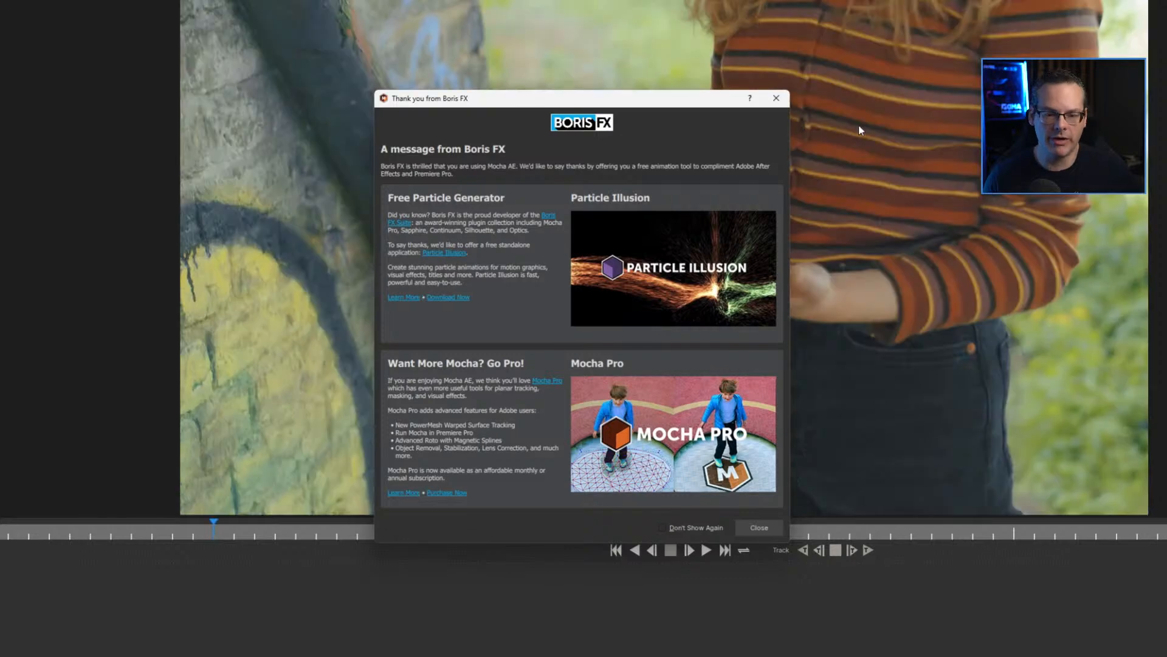
pyautogui.click(761, 527)
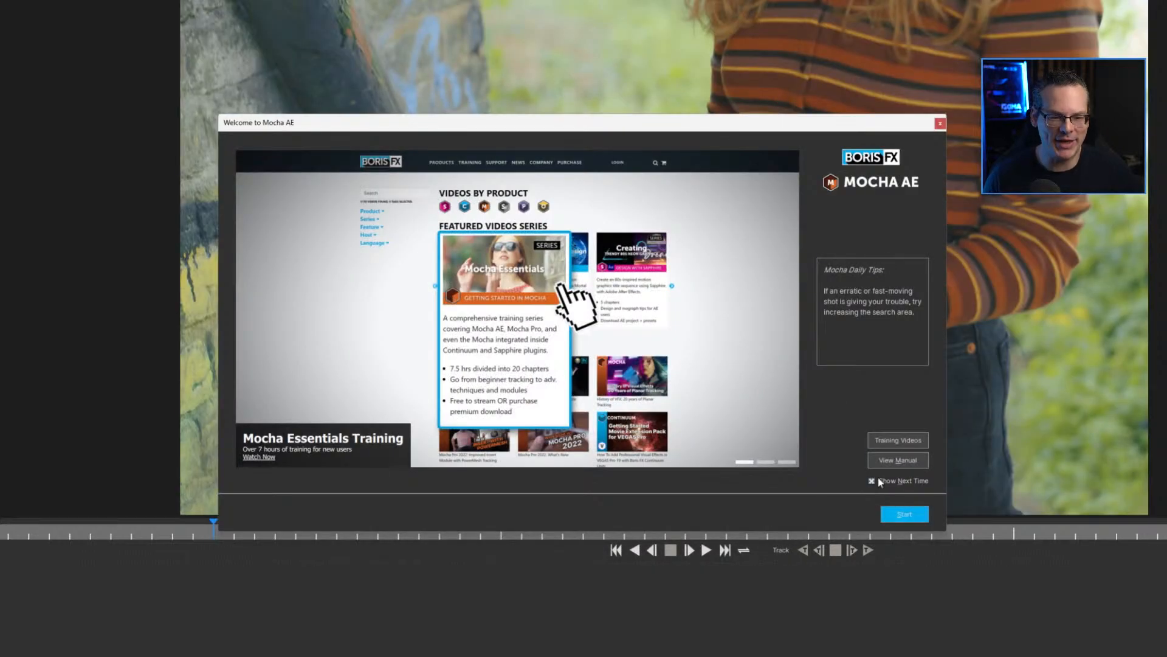
pyautogui.click(897, 514)
# Enlarge the Mocha AE window to fill the screen and switch its workspace to Essentials
pyautogui.moveTo(614, 0); pyautogui.dragTo(563, 11)
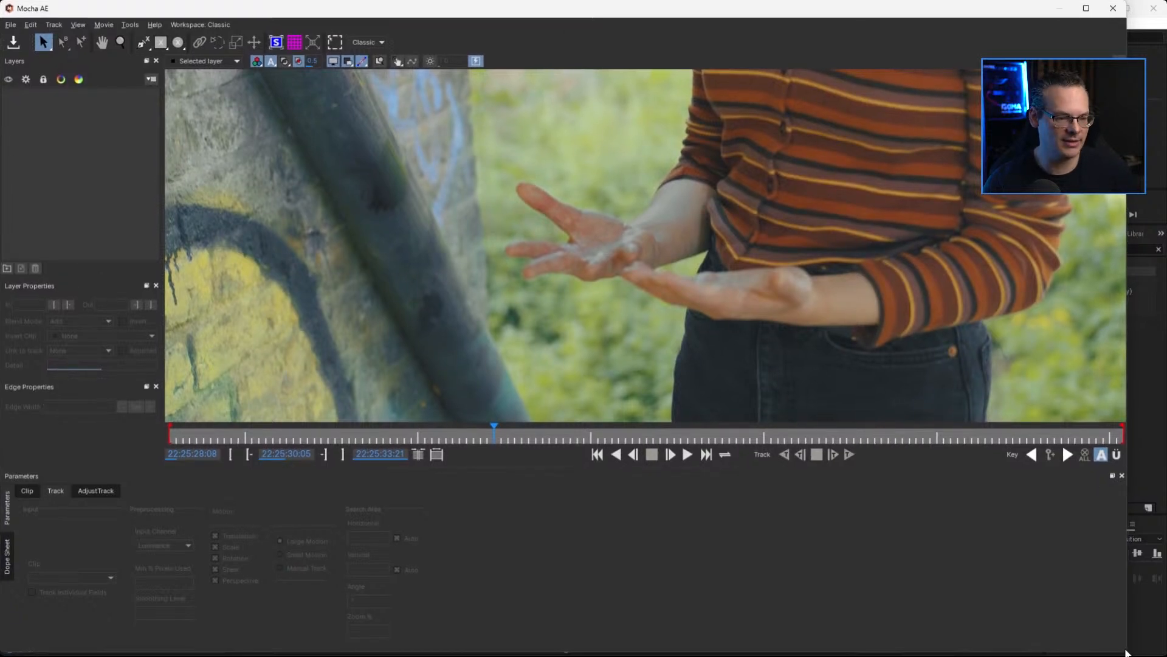
pyautogui.moveTo(1127, 650); pyautogui.dragTo(1166, 652)
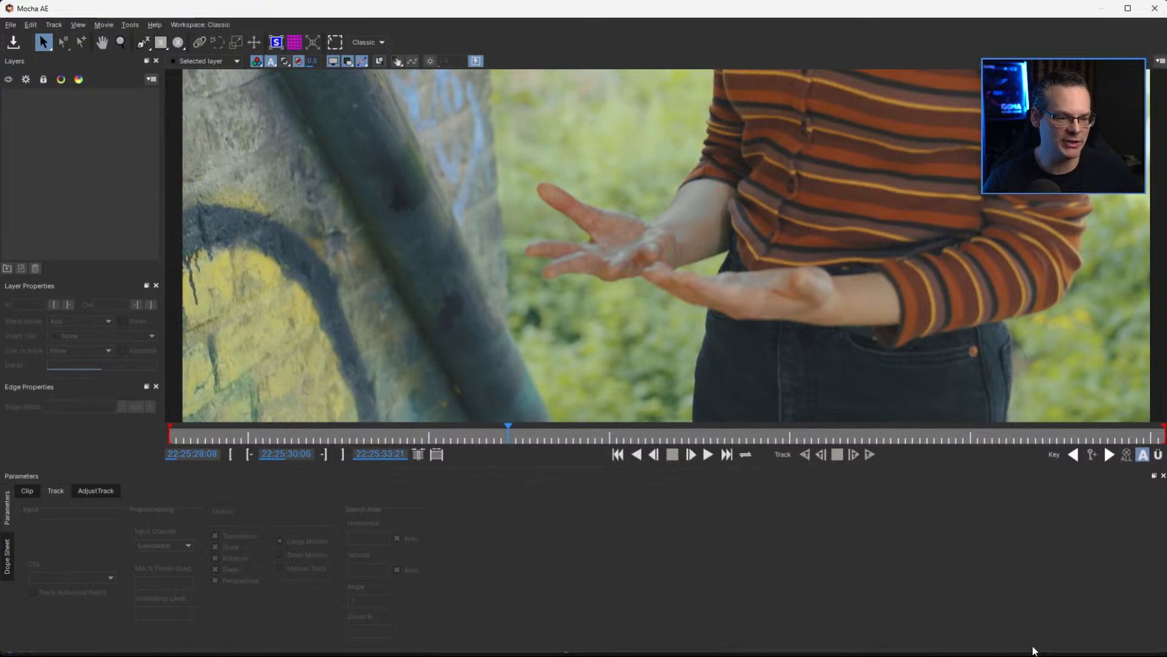
pyautogui.moveTo(1033, 652); pyautogui.dragTo(1032, 655)
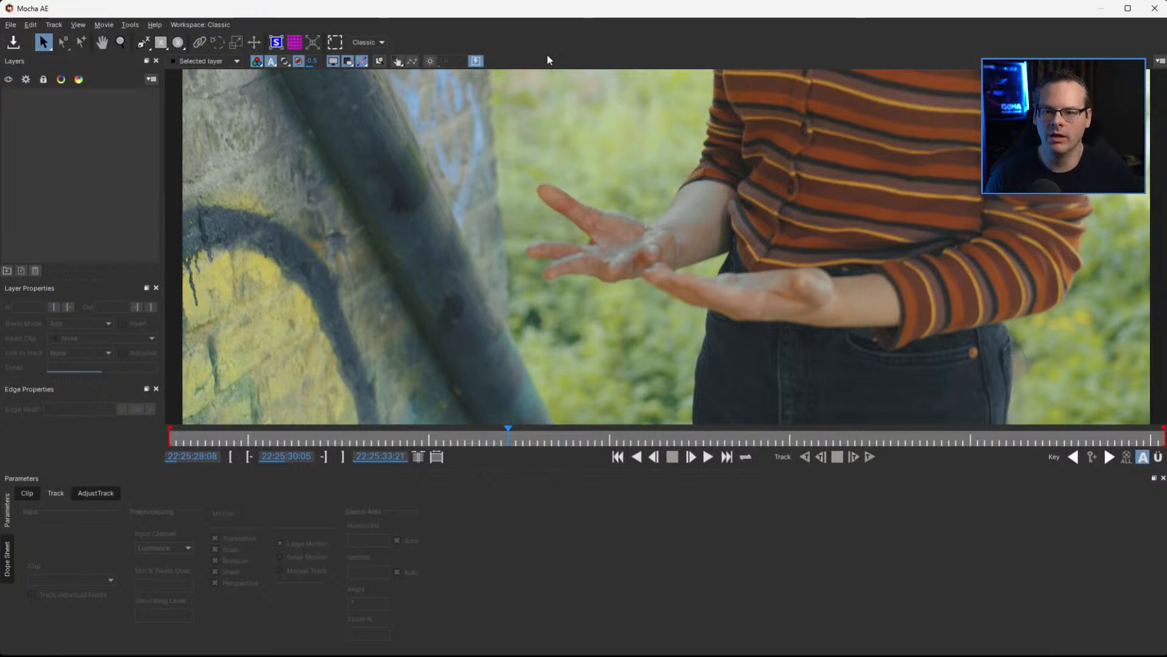
pyautogui.click(372, 44)
pyautogui.click(375, 54)
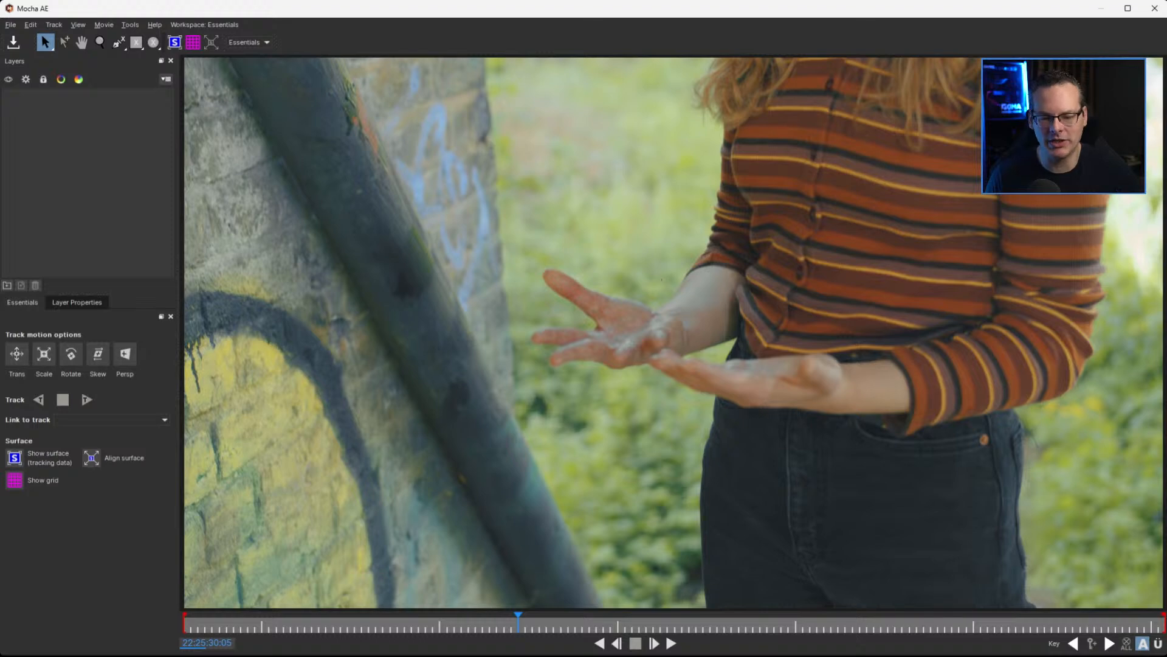
# Play and scrub through the clip to examine how the hands and the pipe move and which details could be tracked
pyautogui.click(673, 642)
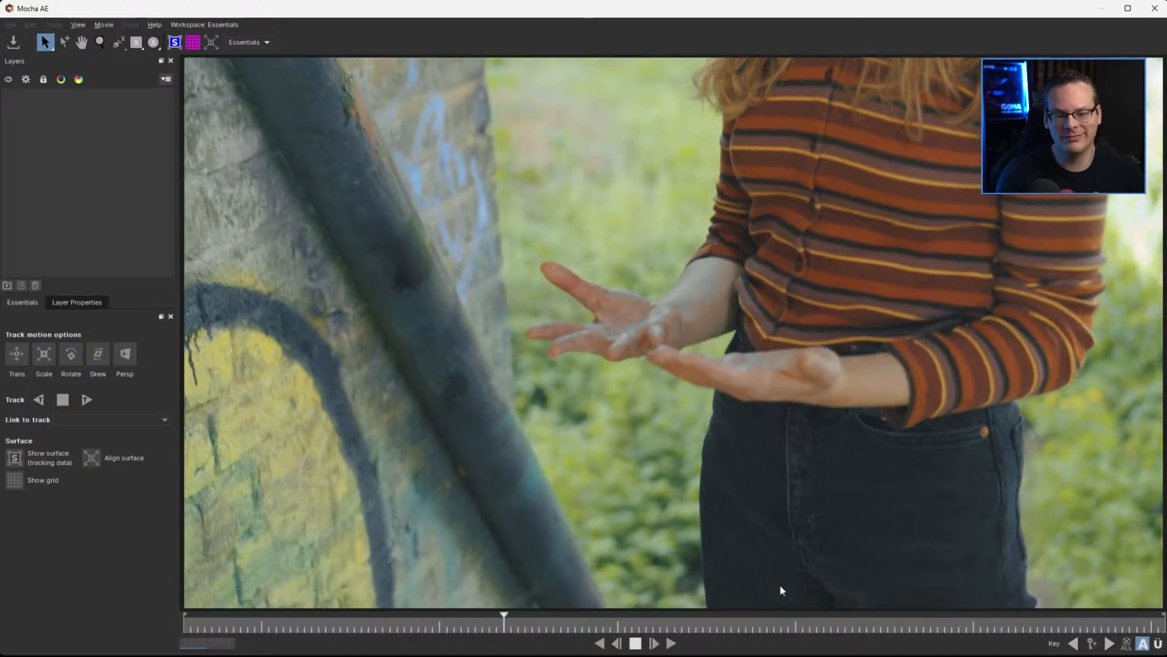
pyautogui.press('space')
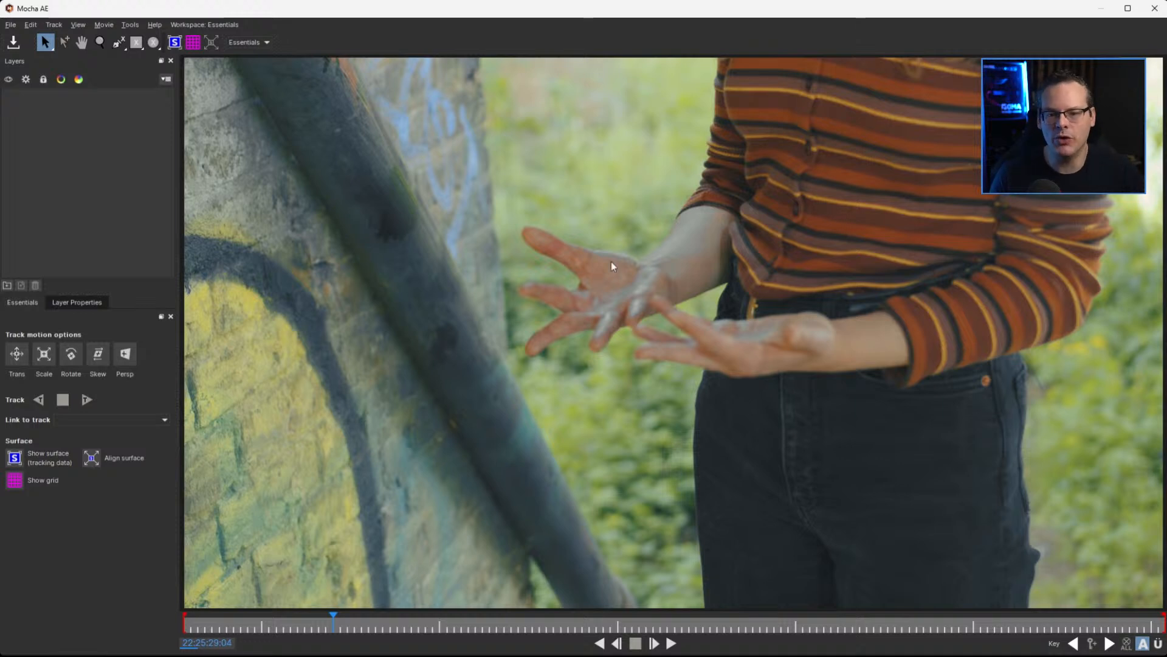
pyautogui.moveTo(333, 622); pyautogui.dragTo(797, 628)
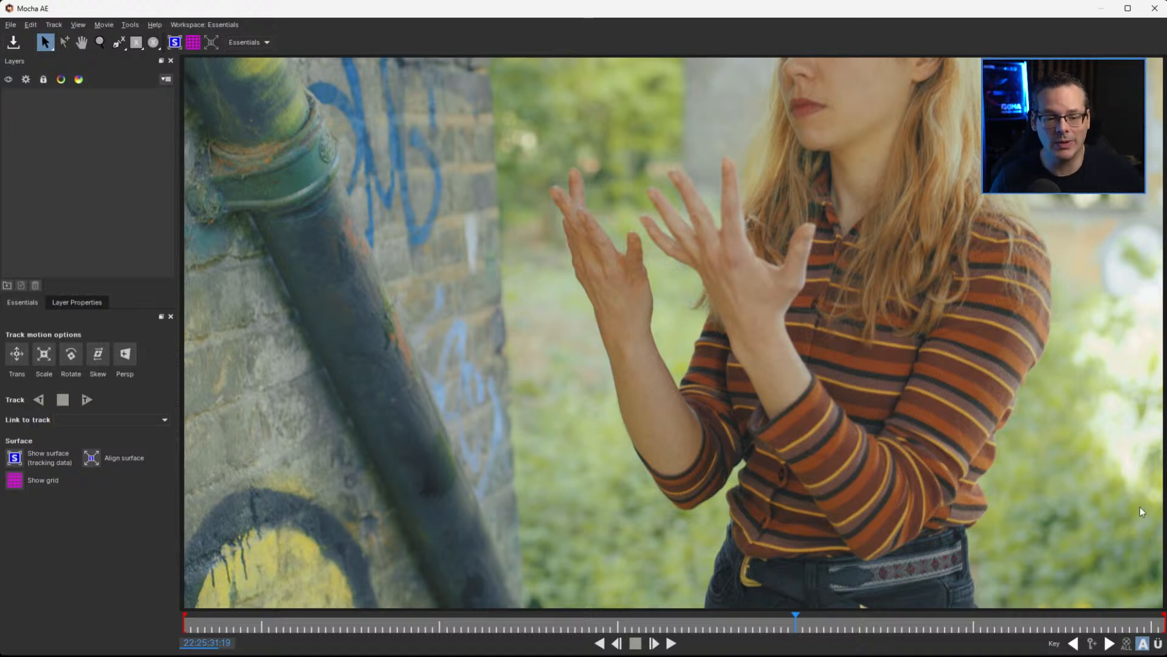
pyautogui.moveTo(795, 619); pyautogui.dragTo(881, 638)
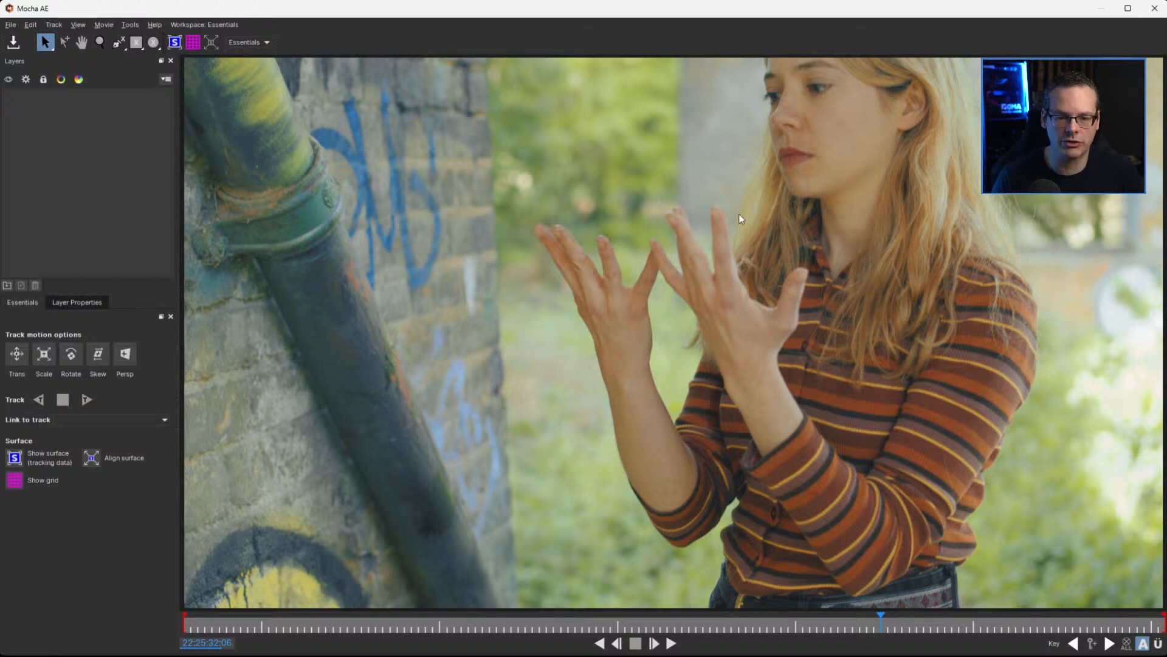
pyautogui.moveTo(878, 621); pyautogui.dragTo(285, 626)
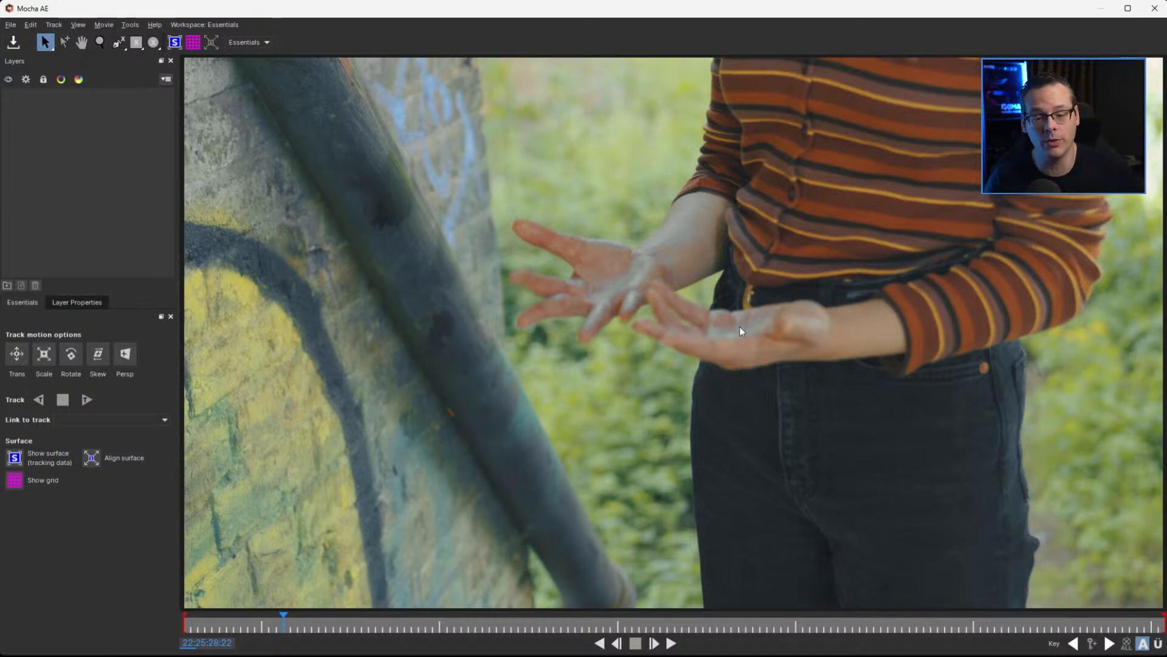
pyautogui.moveTo(281, 622); pyautogui.dragTo(780, 636)
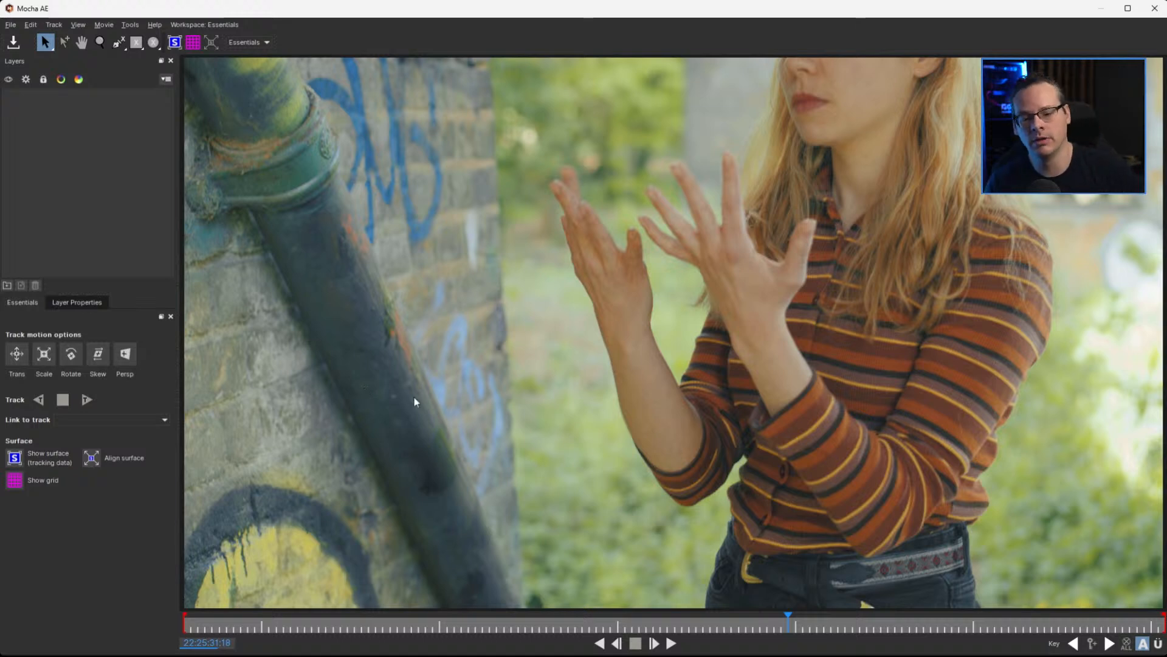
pyautogui.click(792, 626)
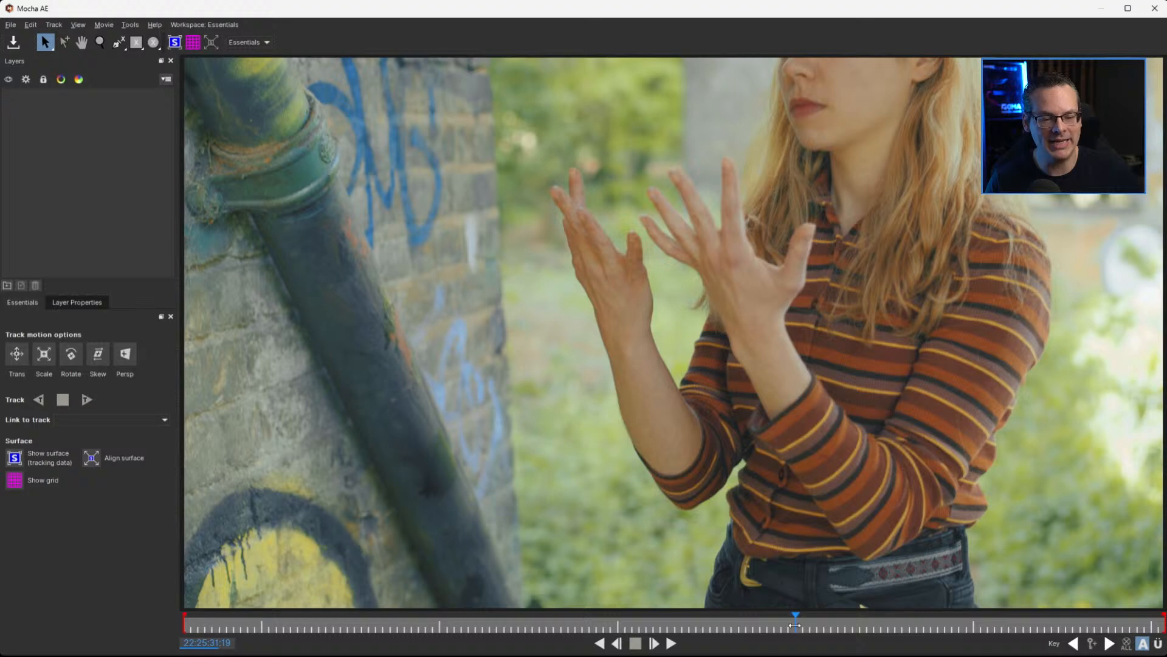
pyautogui.moveTo(794, 625); pyautogui.dragTo(100, 589)
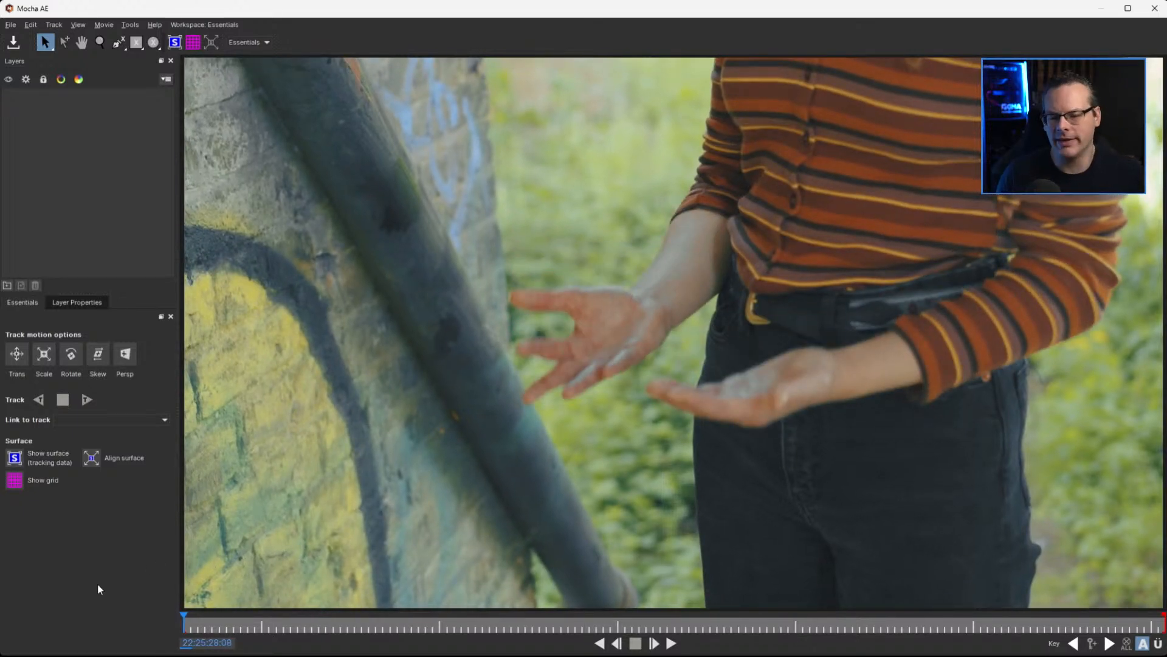
pyautogui.moveTo(189, 628); pyautogui.dragTo(959, 624)
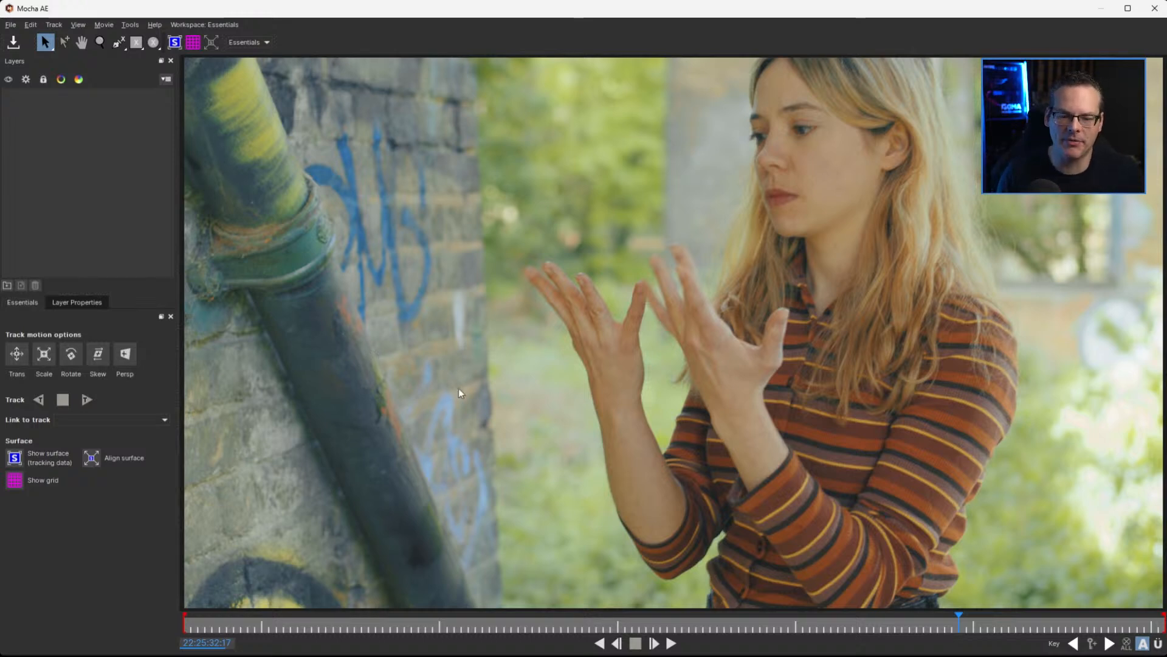
pyautogui.moveTo(958, 622); pyautogui.dragTo(699, 619)
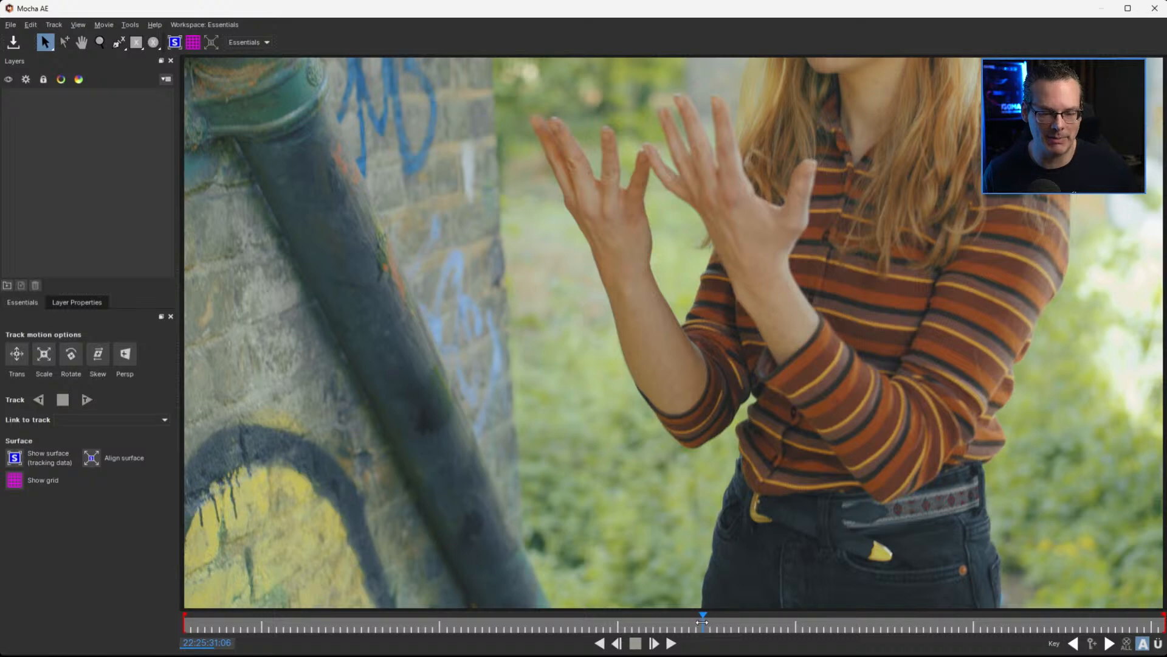
# At 22:25:31:17, draw an ellipse around the worn mark on the pipe, tilt it along the pipe, and limit tracking to translation
pyautogui.moveTo(700, 622); pyautogui.dragTo(782, 628)
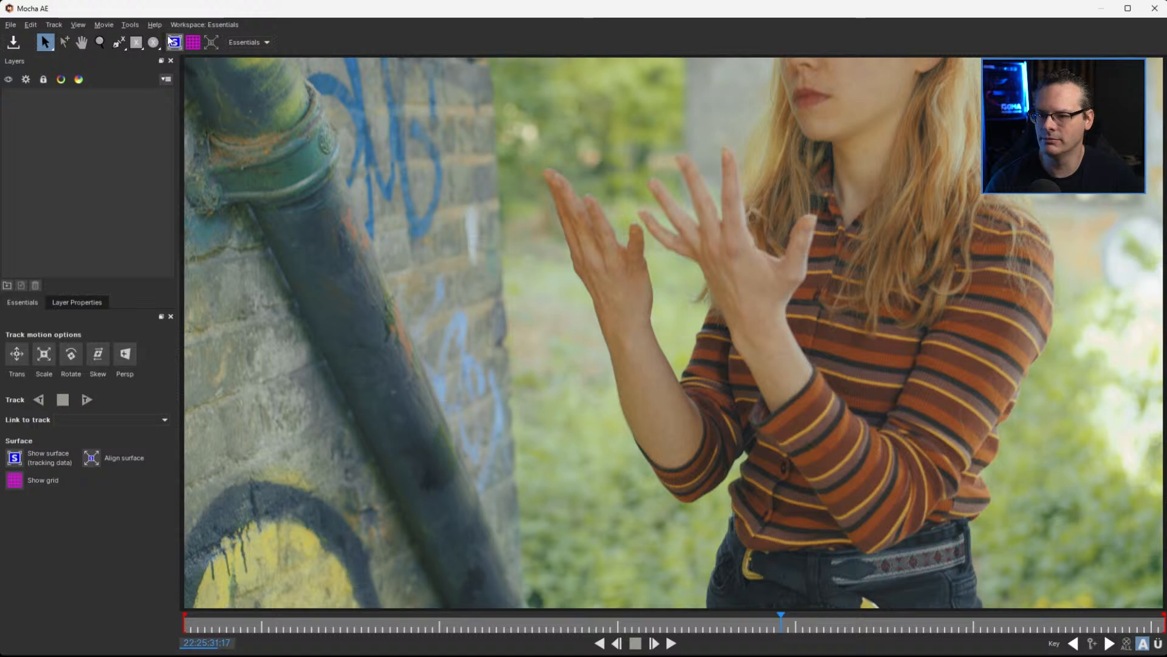
pyautogui.click(152, 42)
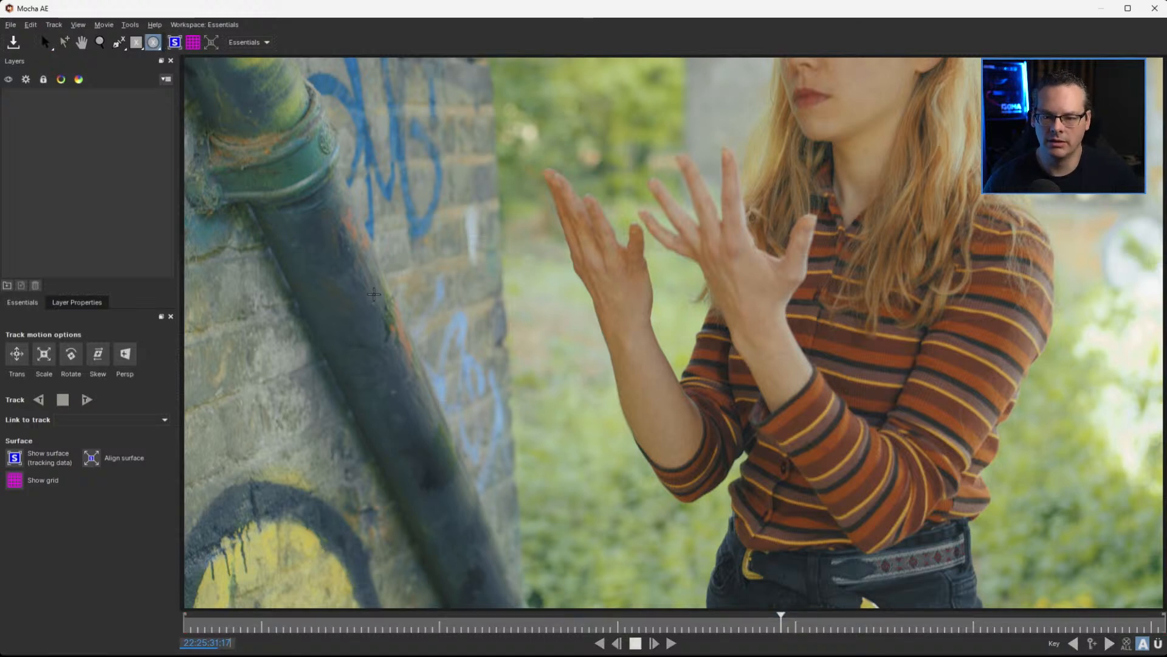
pyautogui.moveTo(374, 287); pyautogui.dragTo(422, 365)
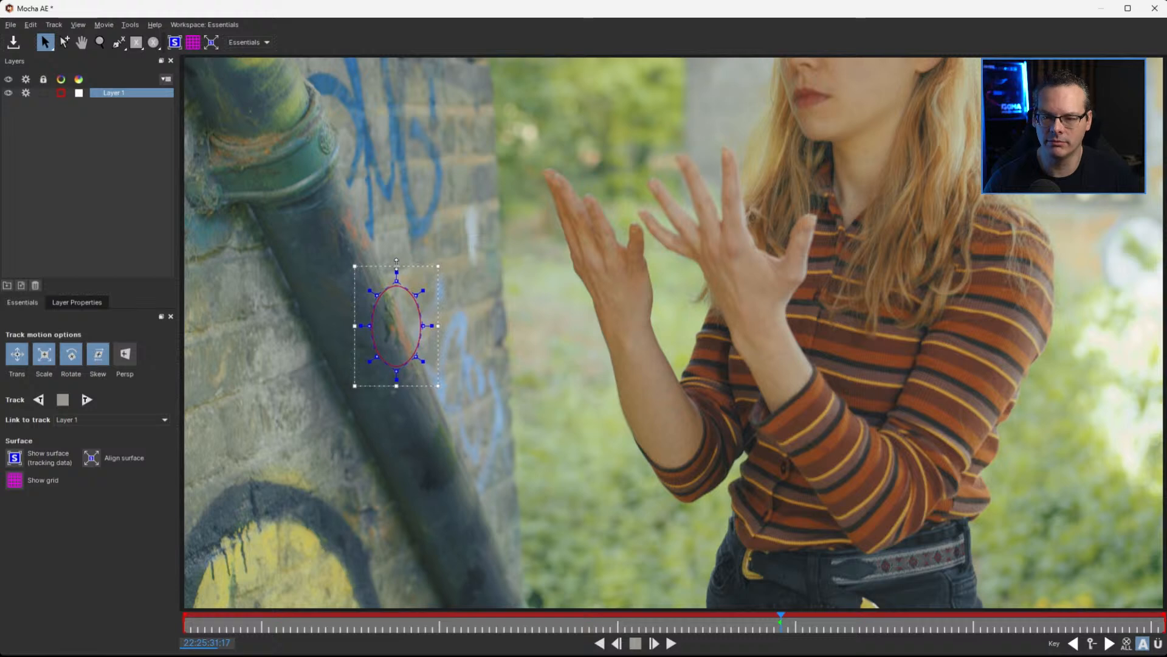
pyautogui.moveTo(399, 263)
pyautogui.mouseDown()
pyautogui.moveTo(371, 271)
pyautogui.moveTo(473, 269)
pyautogui.moveTo(359, 272)
pyautogui.moveTo(387, 270)
pyautogui.mouseUp()
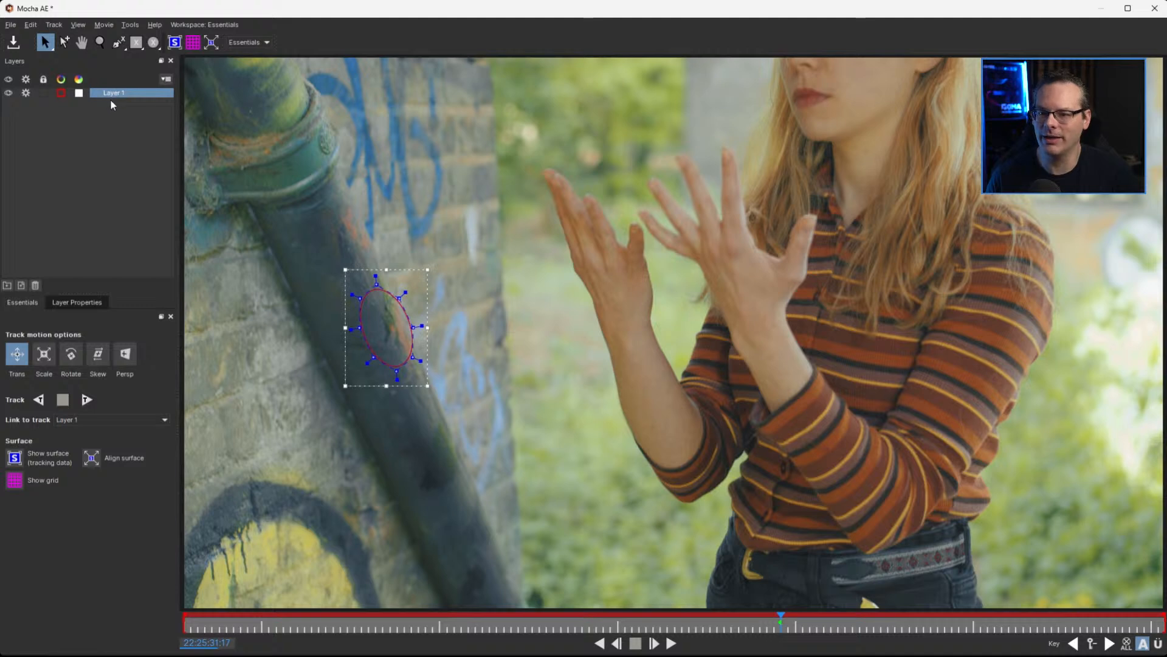
# Track the pipe ellipse forward to the clip's end, then from 22:25:31:17 backward to its start
pyautogui.click(91, 400)
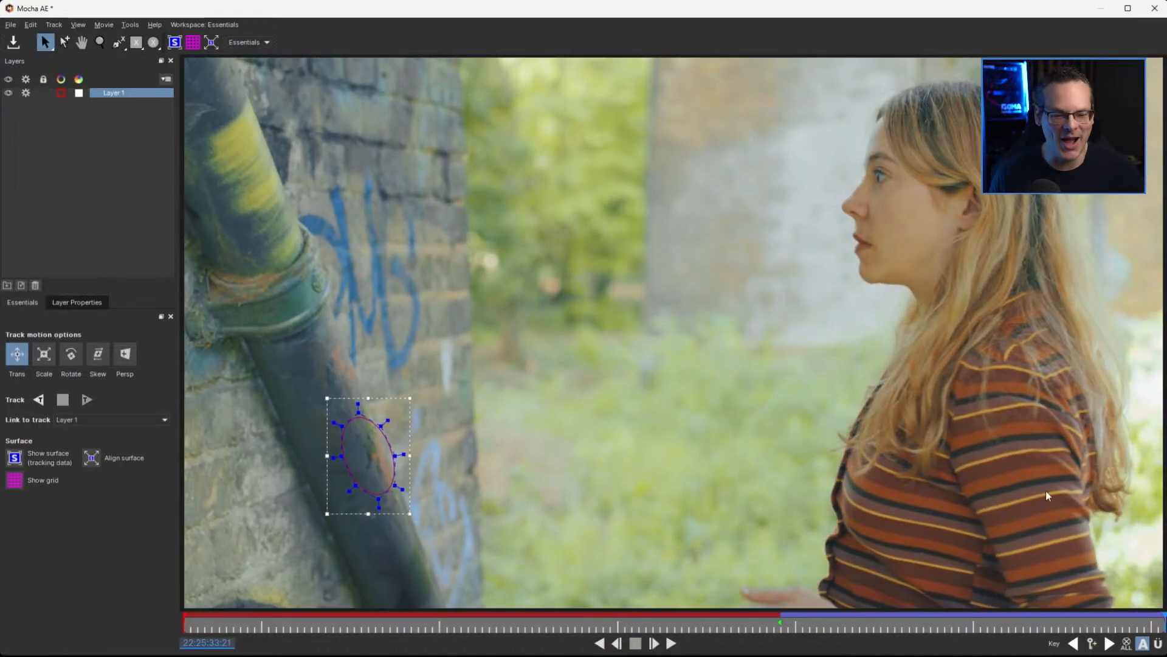
pyautogui.moveTo(903, 624); pyautogui.dragTo(781, 626)
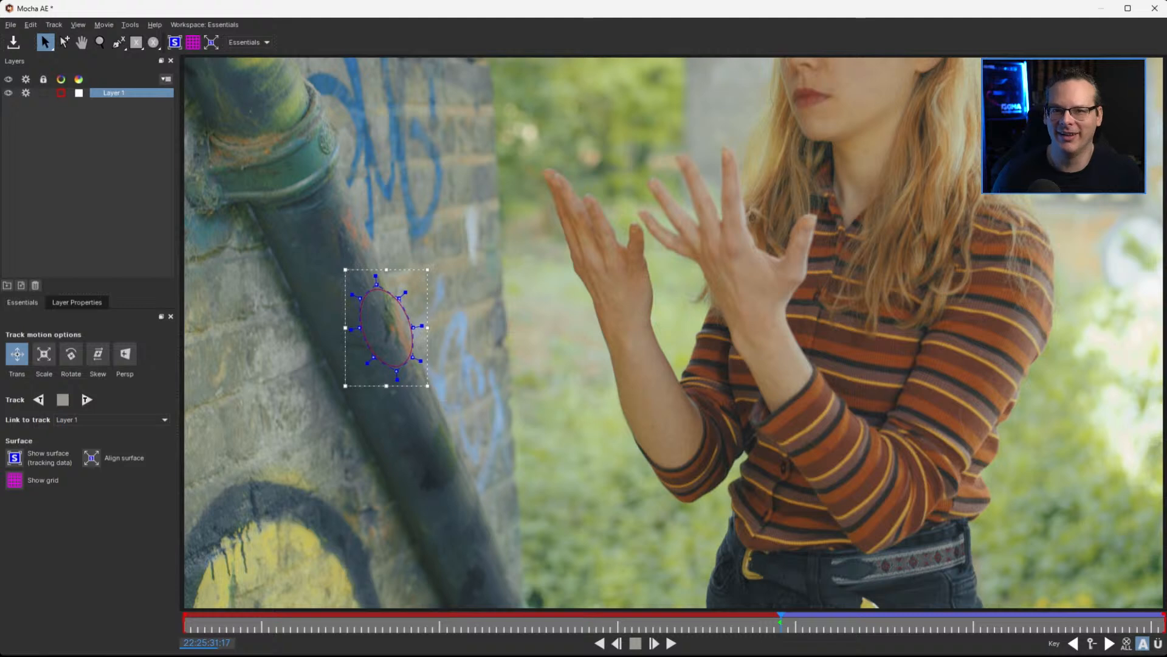
pyautogui.click(38, 401)
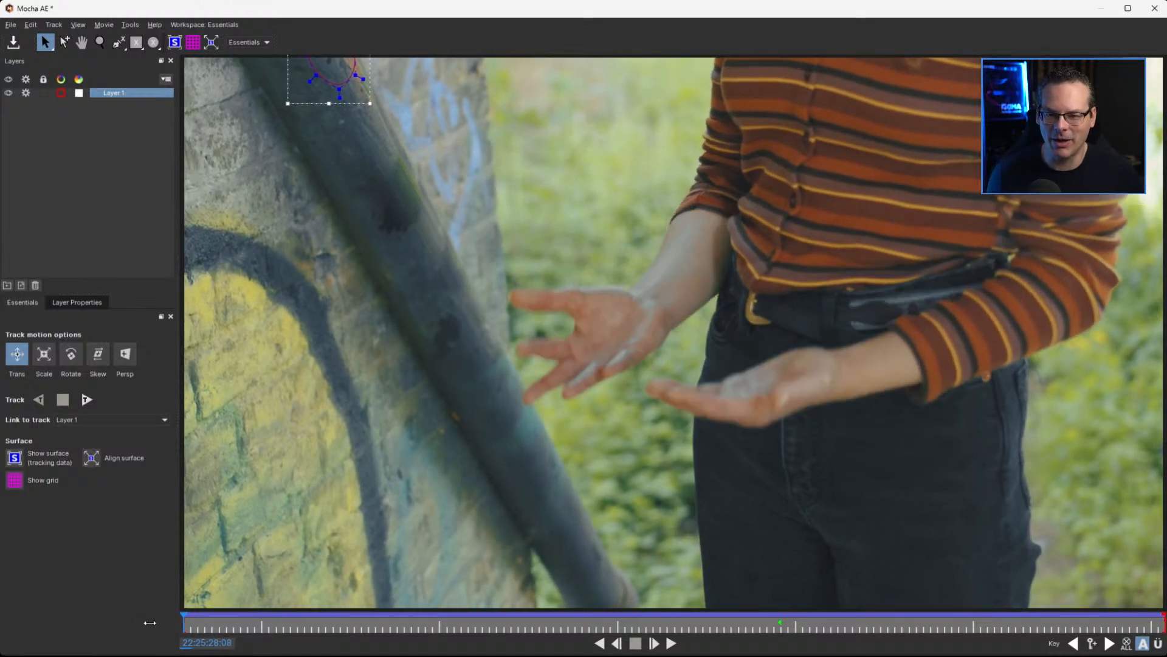
# Scrub through the tracked clip to check how the ellipse follows the pipe, finishing at the first frame, 22:25:28:08
pyautogui.moveTo(150, 623); pyautogui.dragTo(482, 626)
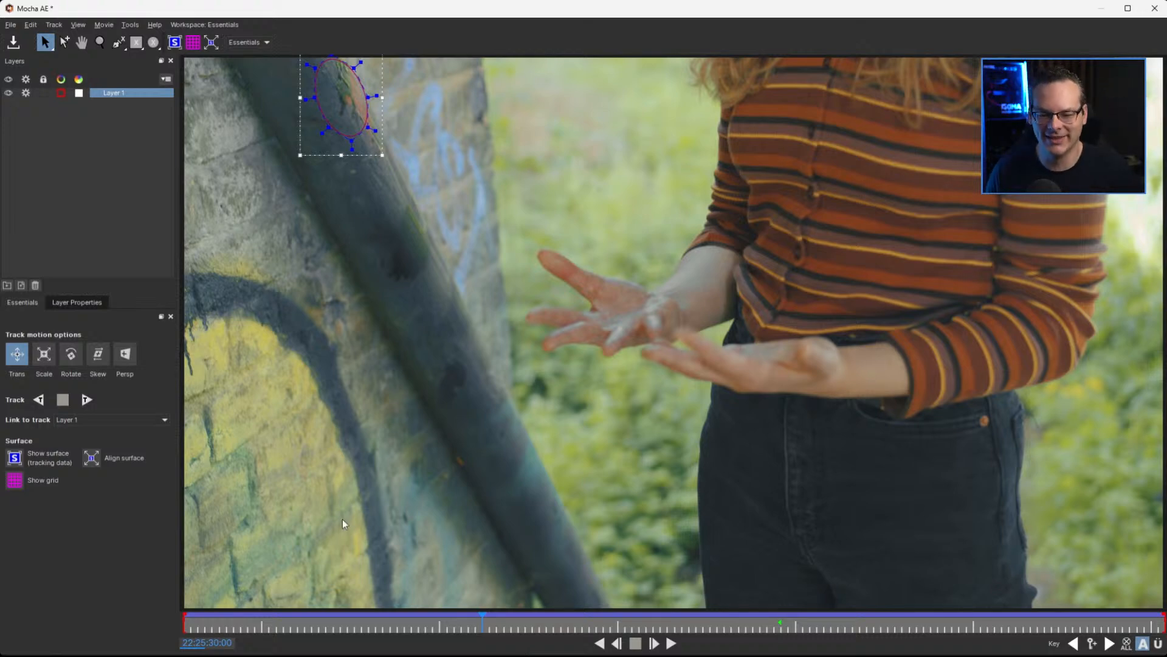
pyautogui.moveTo(482, 619); pyautogui.dragTo(35, 633)
pyautogui.moveTo(536, 618); pyautogui.dragTo(781, 630)
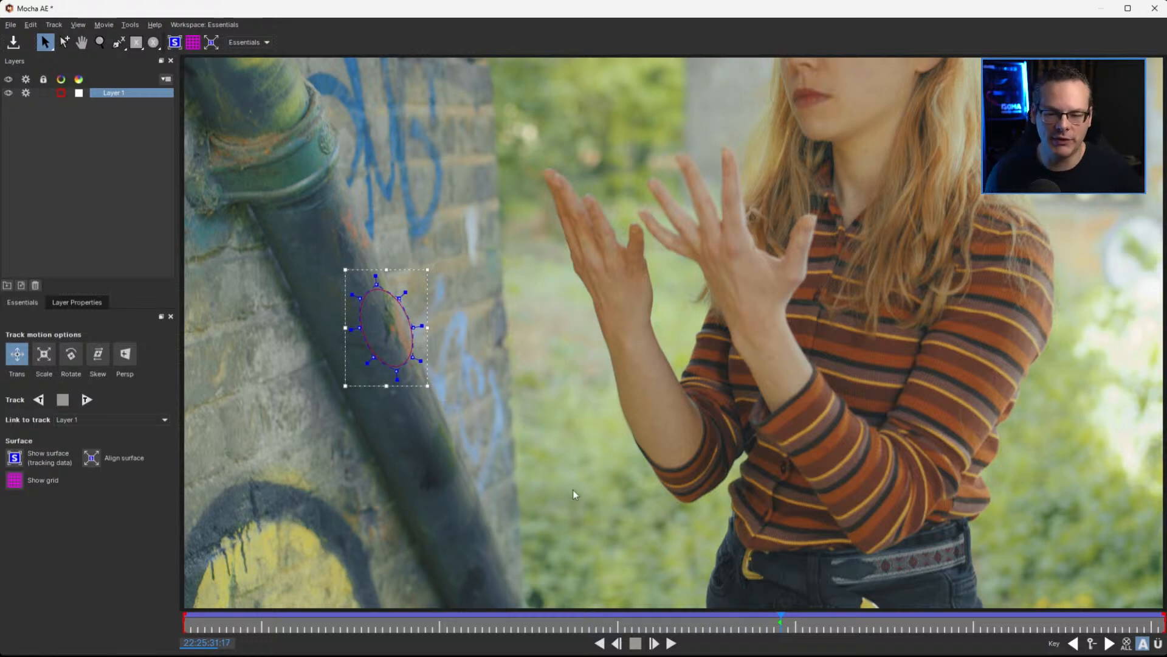
pyautogui.moveTo(749, 623); pyautogui.dragTo(617, 624)
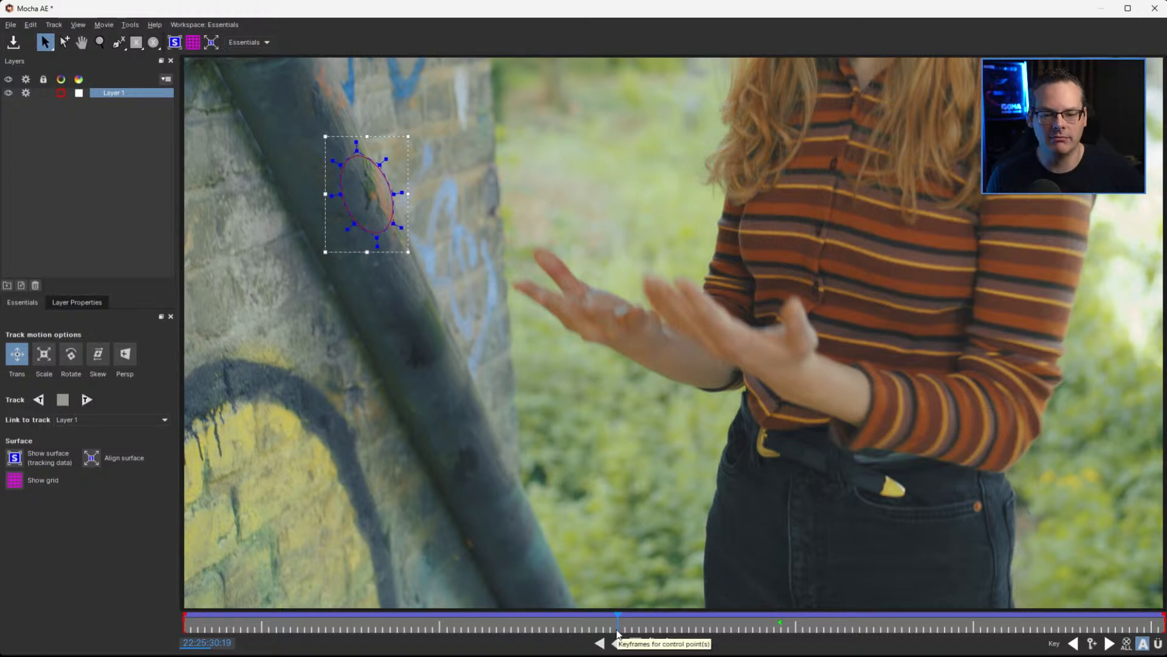
pyautogui.click(626, 624)
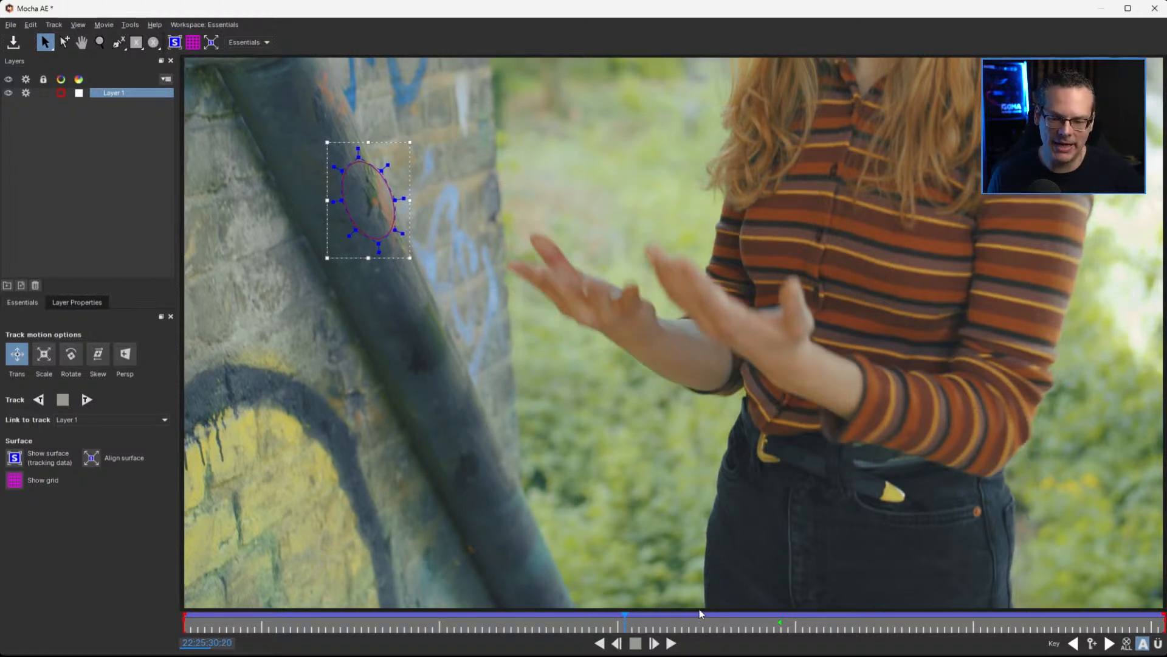
pyautogui.click(627, 624)
pyautogui.moveTo(631, 623); pyautogui.dragTo(17, 608)
# Rename the tracked layer as "Pipe track", then turn off its tracking process and its visibility
pyautogui.doubleClick(108, 93)
pyautogui.write('Pi')
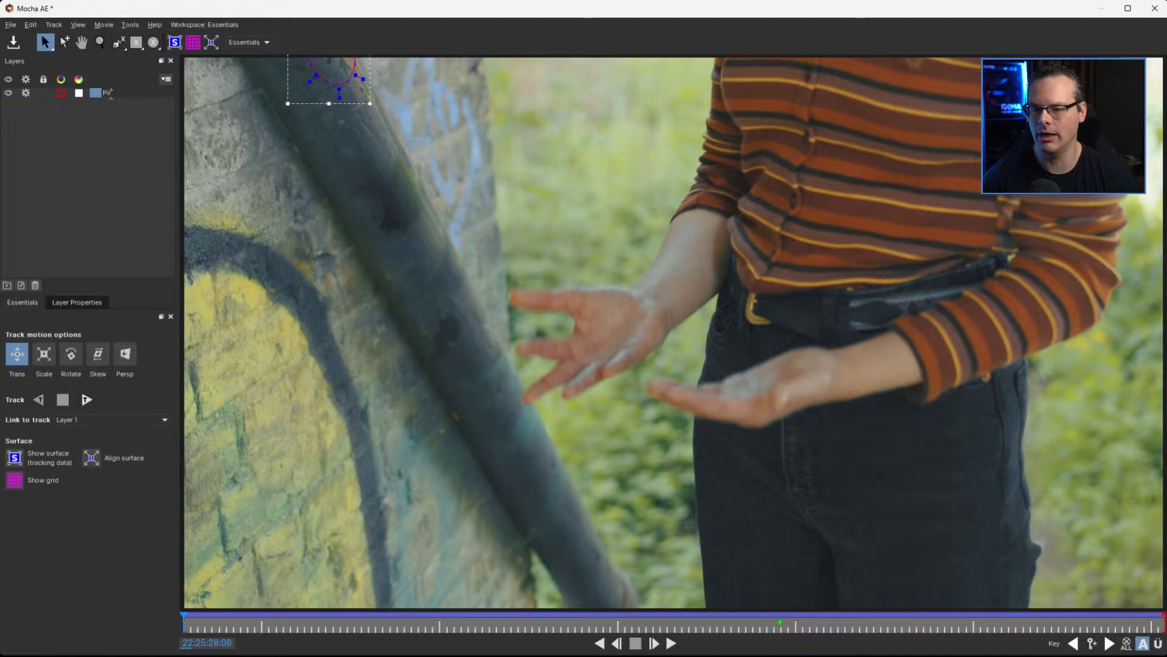
pyautogui.write('pe track')
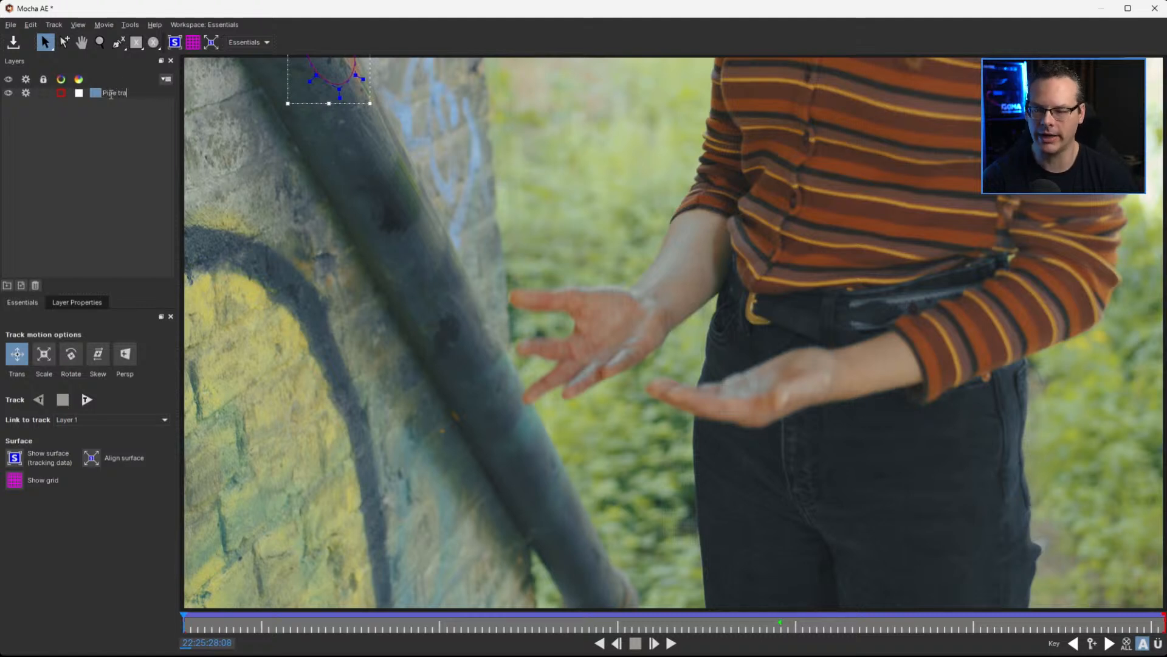
pyautogui.press('Return')
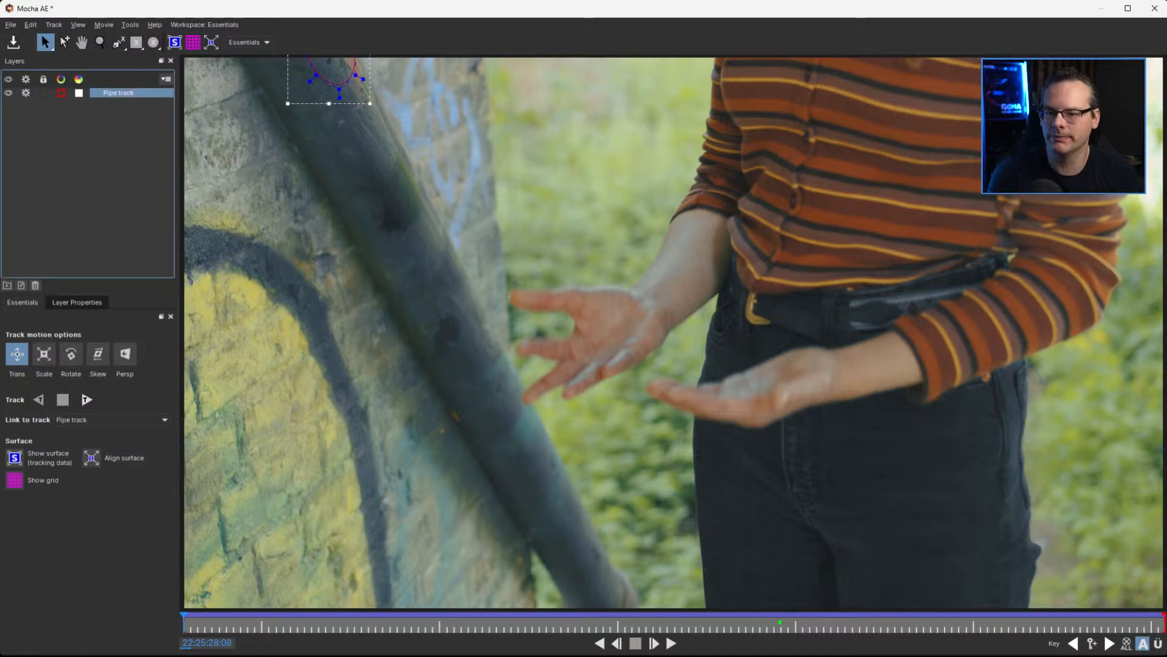
pyautogui.click(26, 91)
pyautogui.click(8, 92)
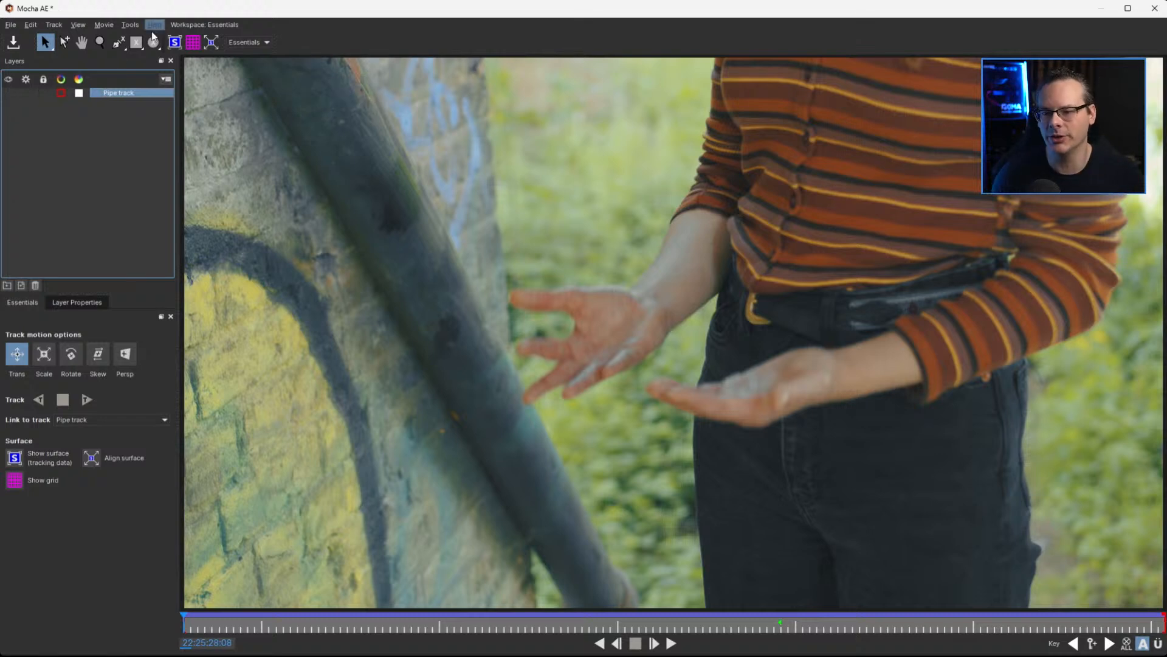
# Change the Pipe track layer's outline colour to green #55aa00
pyautogui.click(61, 93)
pyautogui.click(509, 272)
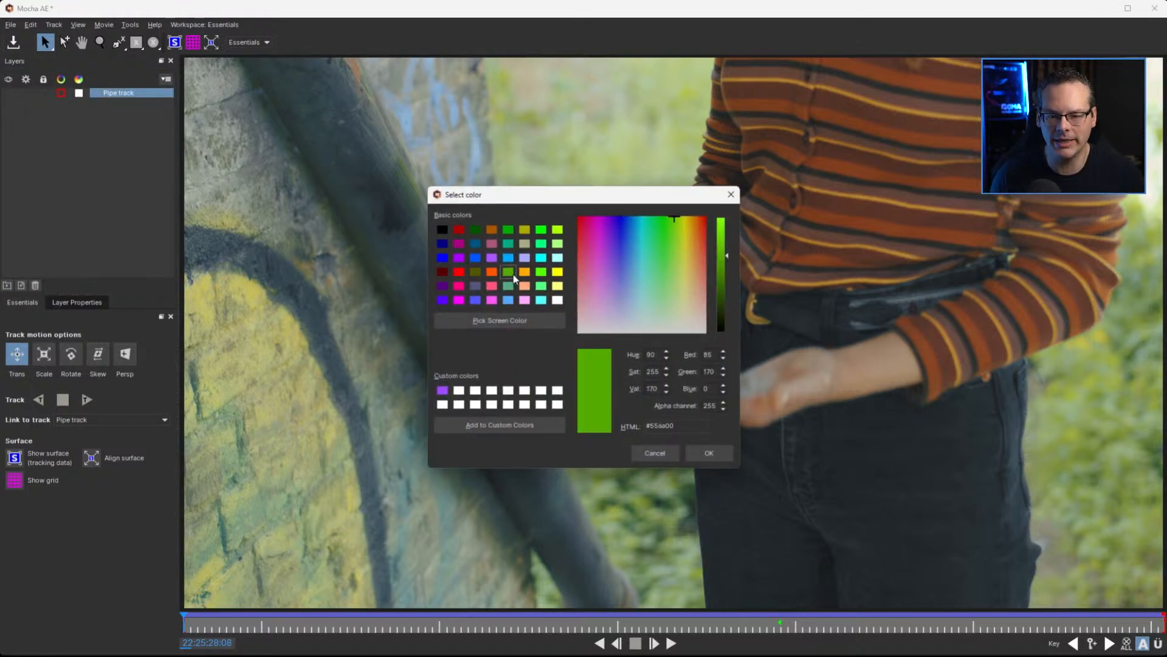
pyautogui.click(709, 453)
# At 22:25:31:10, draw an ellipse around the rivet on the jeans pocket as a new layer
pyautogui.click(567, 623)
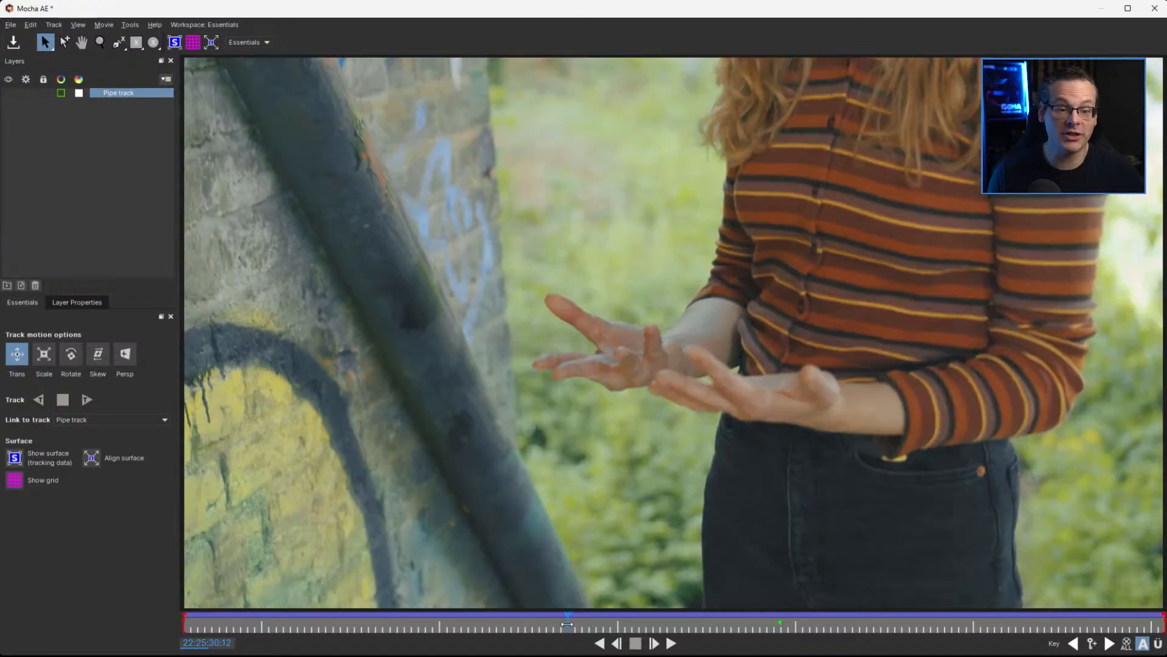
pyautogui.click(776, 620)
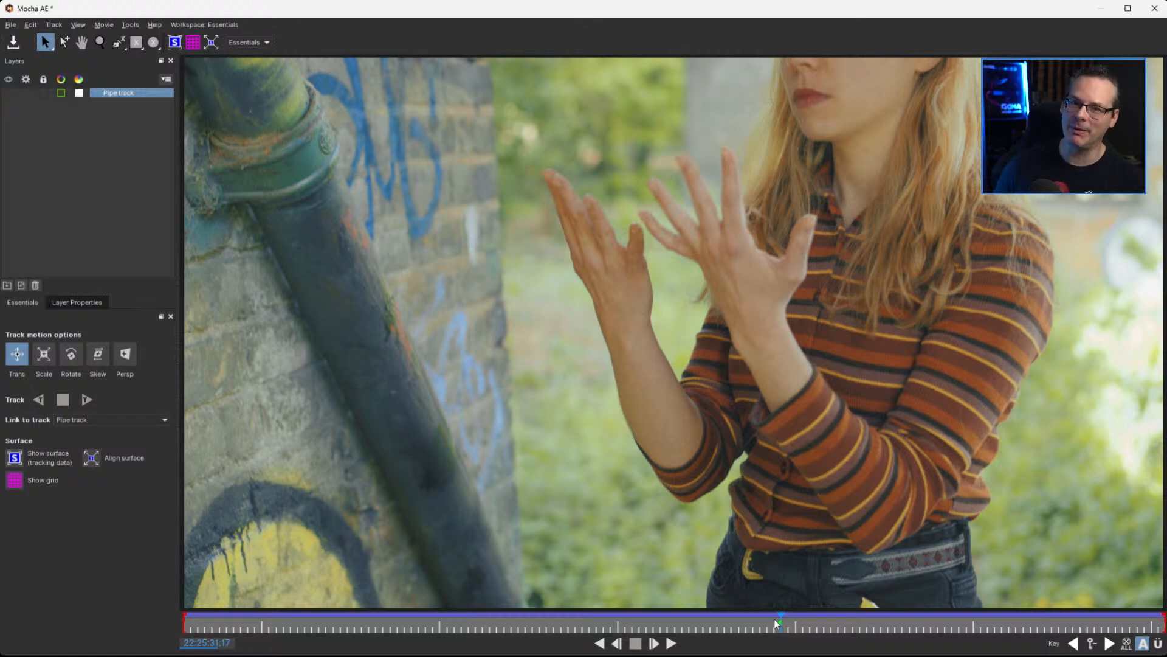
pyautogui.moveTo(780, 625); pyautogui.dragTo(461, 627)
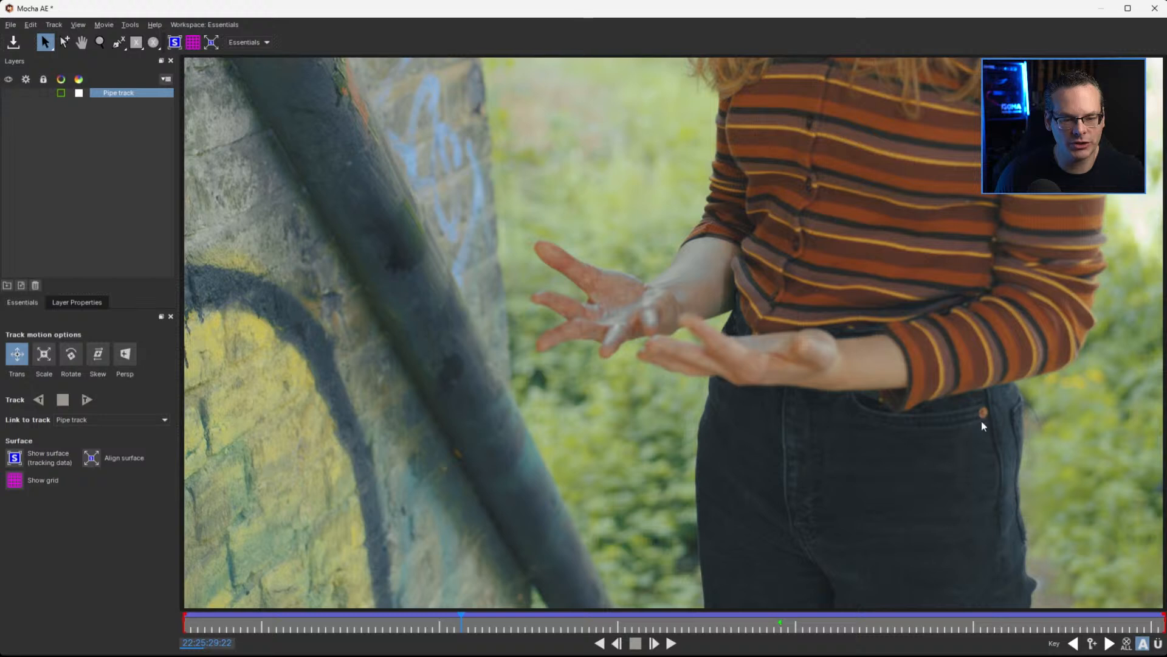
pyautogui.moveTo(458, 619); pyautogui.dragTo(283, 620)
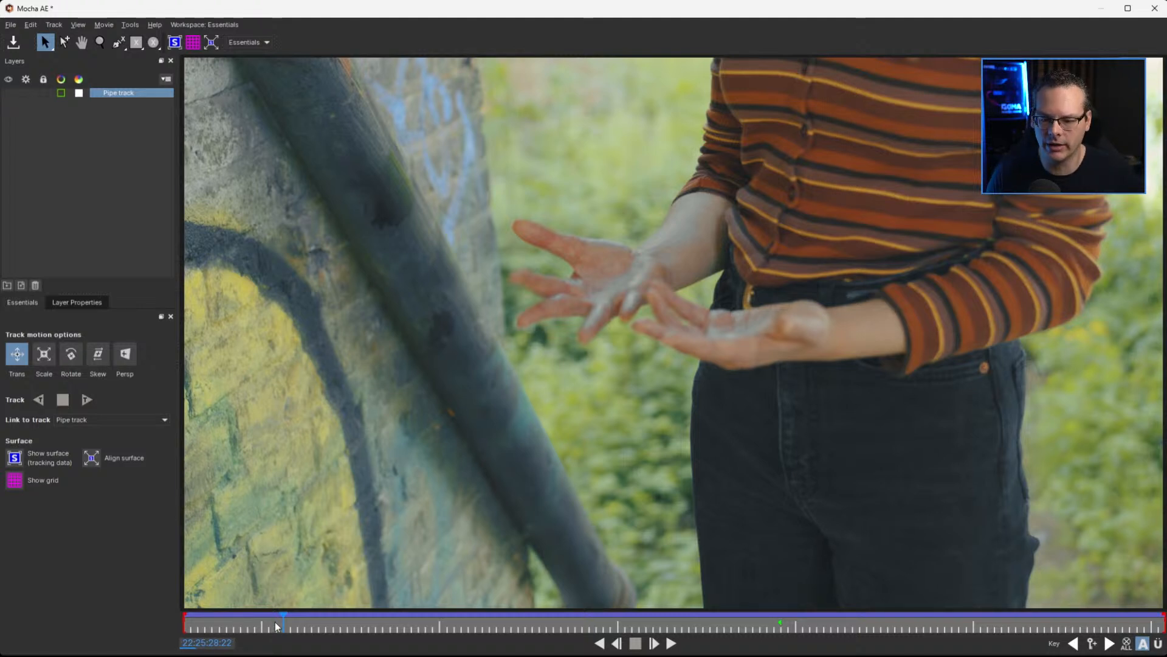
pyautogui.moveTo(283, 620); pyautogui.dragTo(731, 636)
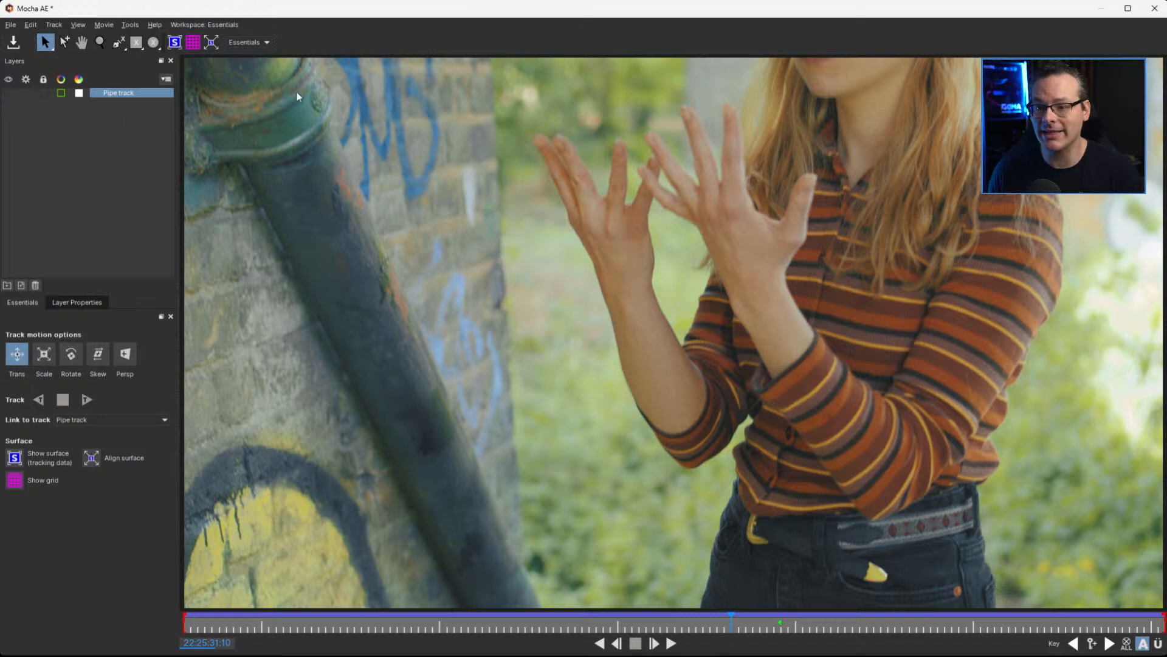
pyautogui.click(155, 44)
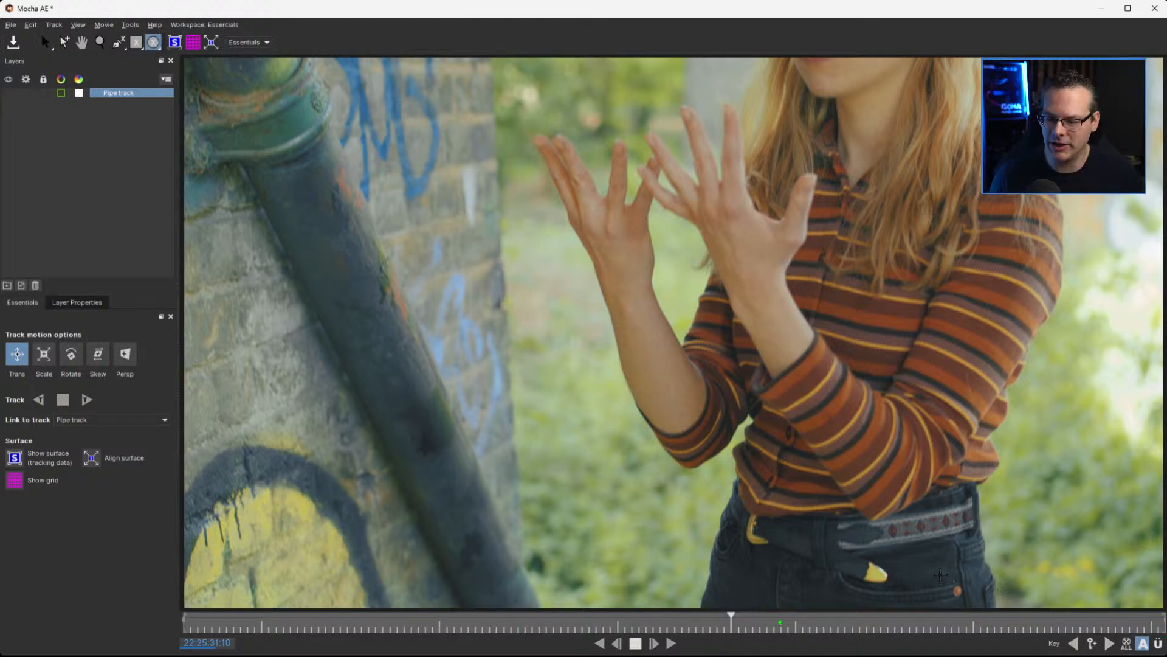
pyautogui.moveTo(949, 582); pyautogui.dragTo(981, 610)
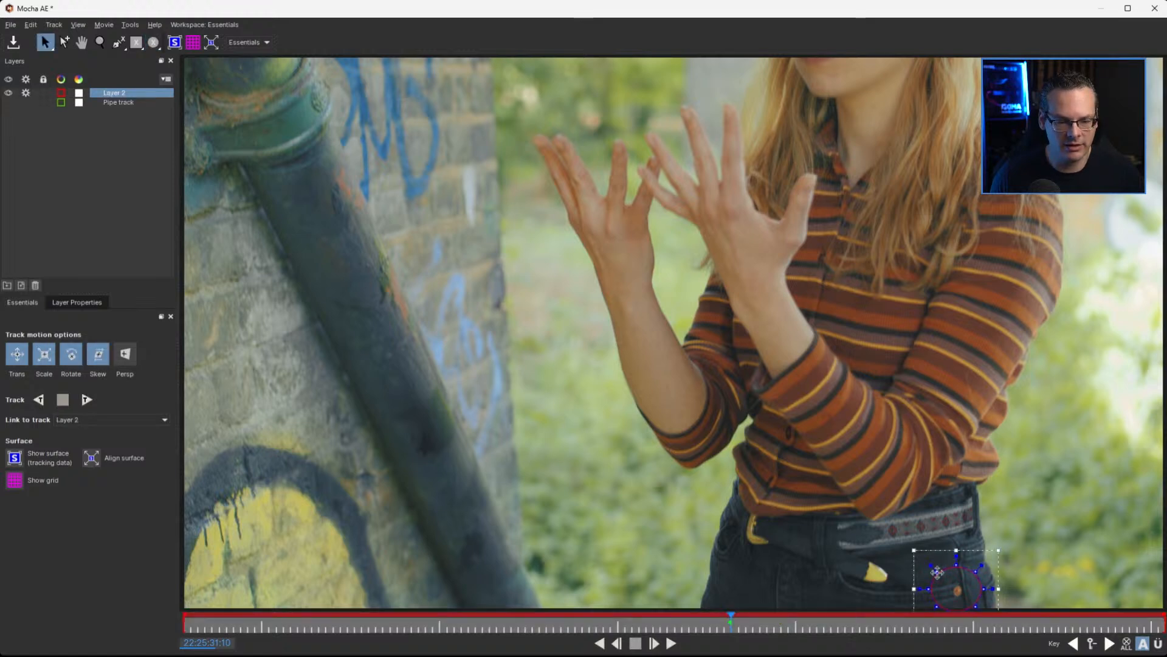
# Adjust the ellipse's individual points so its outline fits around the jeans pocket rivet and its surroundings
pyautogui.moveTo(927, 583); pyautogui.dragTo(936, 589)
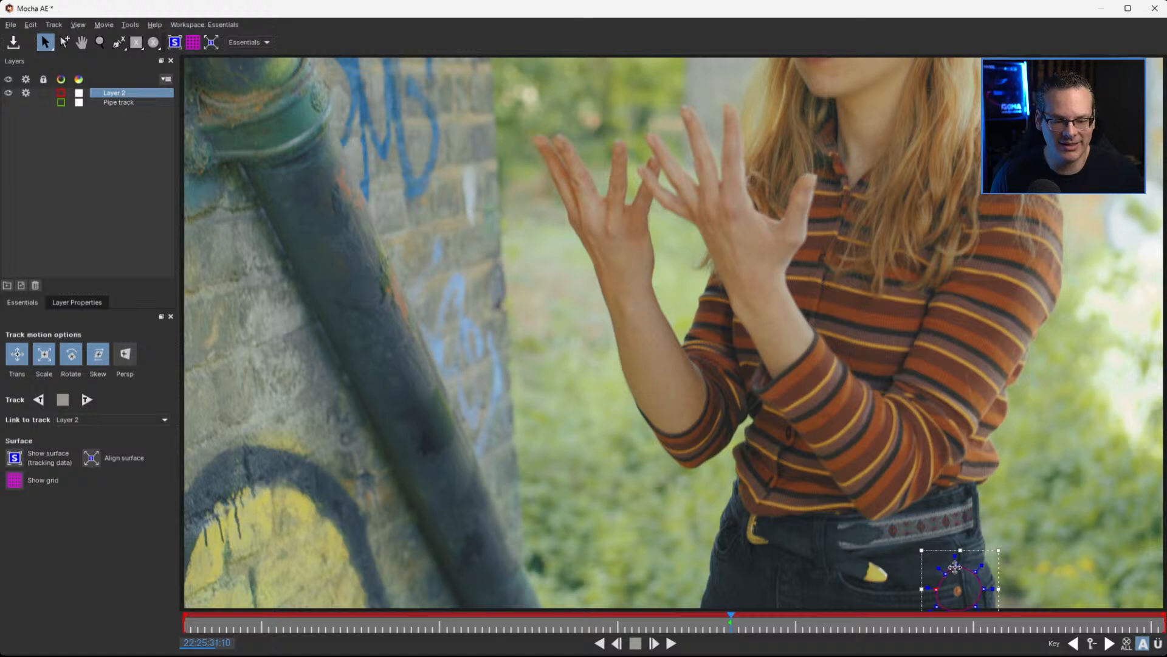
pyautogui.moveTo(955, 566); pyautogui.dragTo(961, 567)
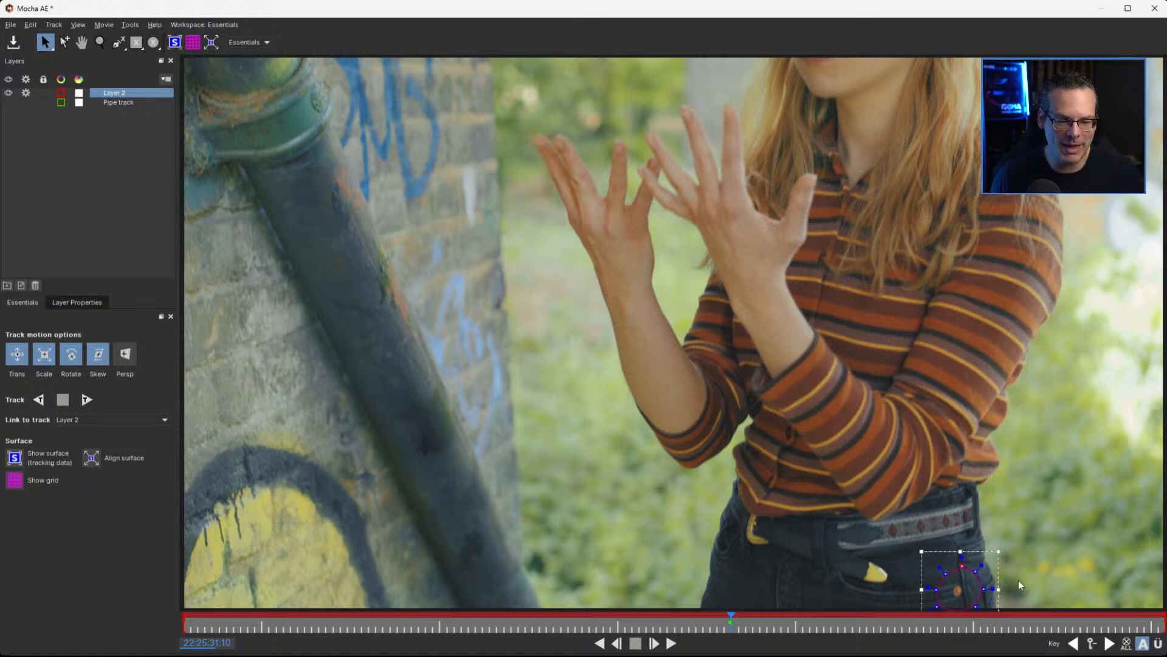
pyautogui.moveTo(978, 572)
pyautogui.mouseDown()
pyautogui.moveTo(1002, 564)
pyautogui.moveTo(985, 567)
pyautogui.mouseUp()
pyautogui.moveTo(998, 591); pyautogui.dragTo(994, 593)
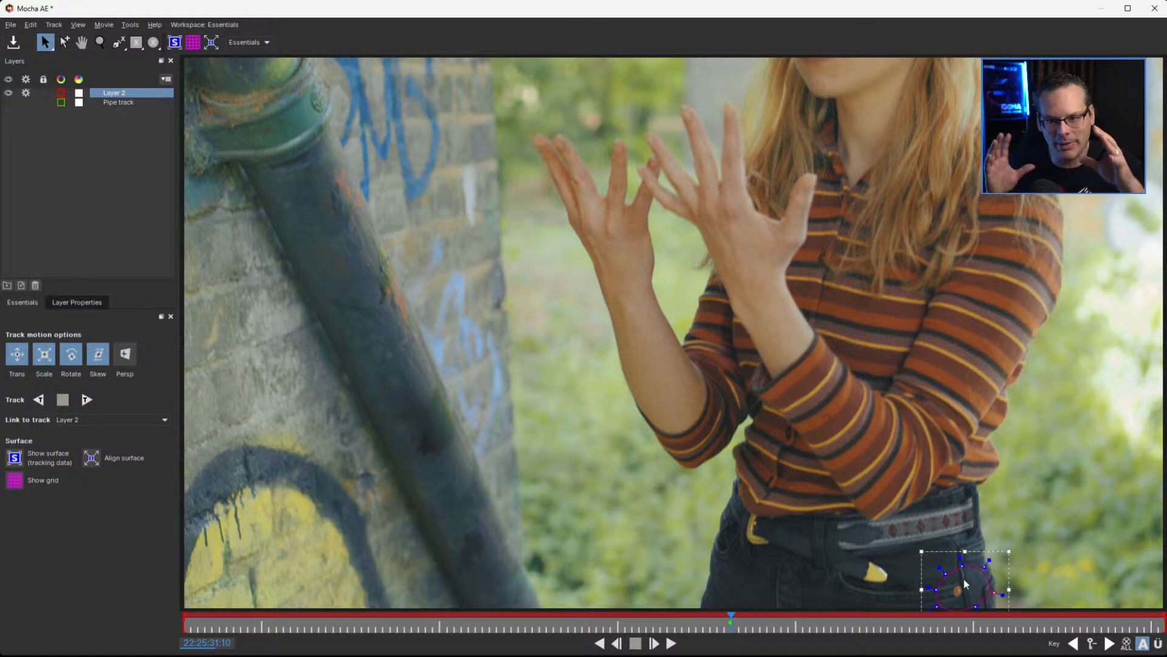
# Limit the rivet layer's tracking to translation, track it backward to the clip's start, and return to 22:25:31:10
pyautogui.click(50, 355)
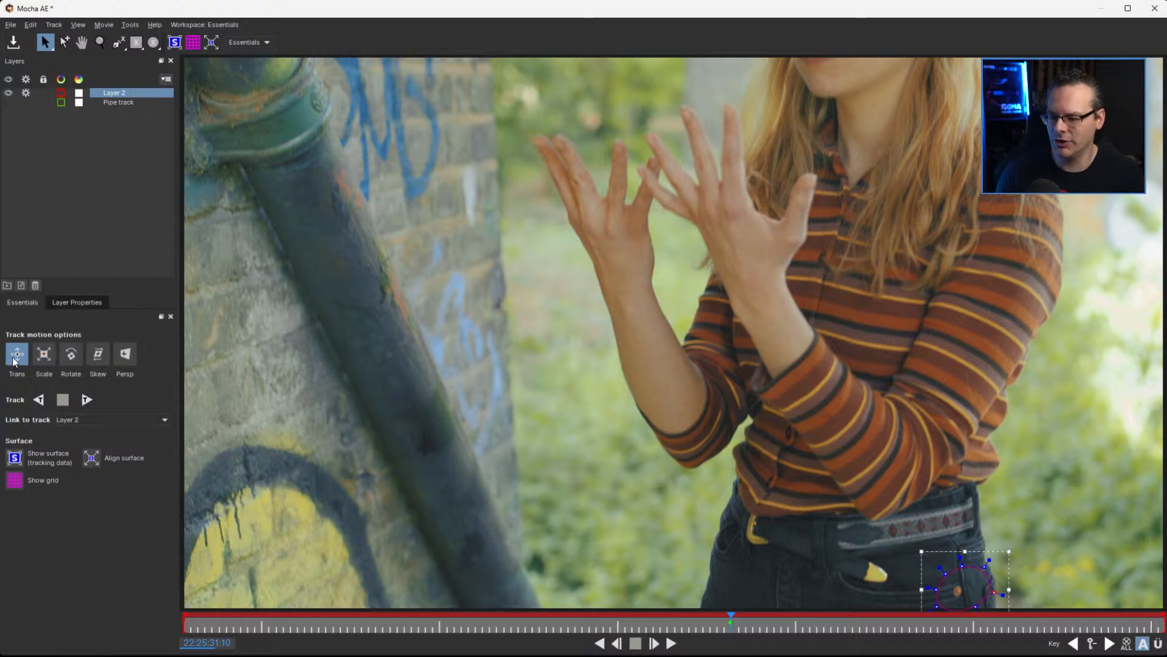
pyautogui.click(43, 406)
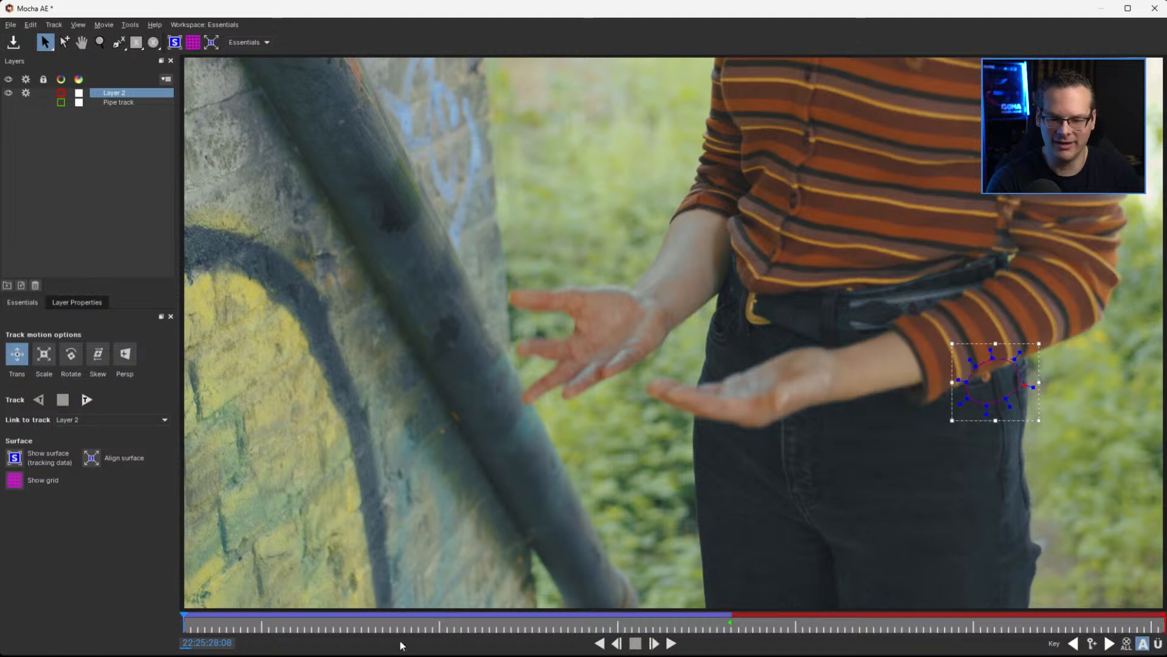
pyautogui.moveTo(574, 626); pyautogui.dragTo(724, 623)
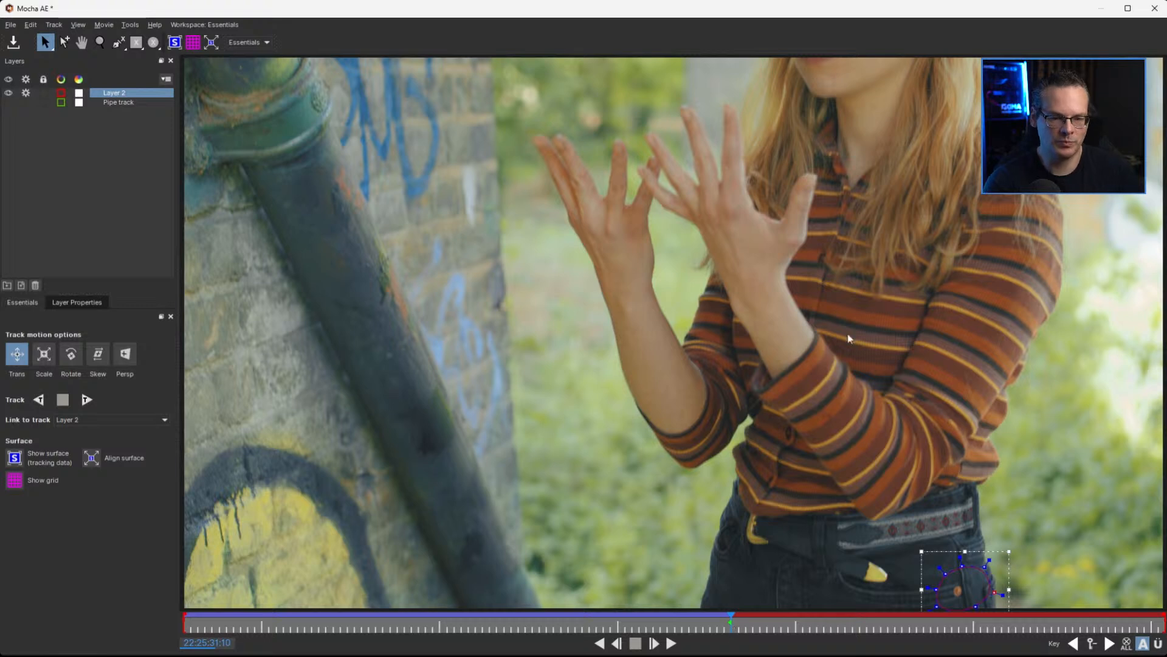
# At 22:25:31:11, move the tracking shape from the pocket onto the striped shirt beside the raised hand and narrow it
pyautogui.moveTo(731, 620); pyautogui.dragTo(737, 622)
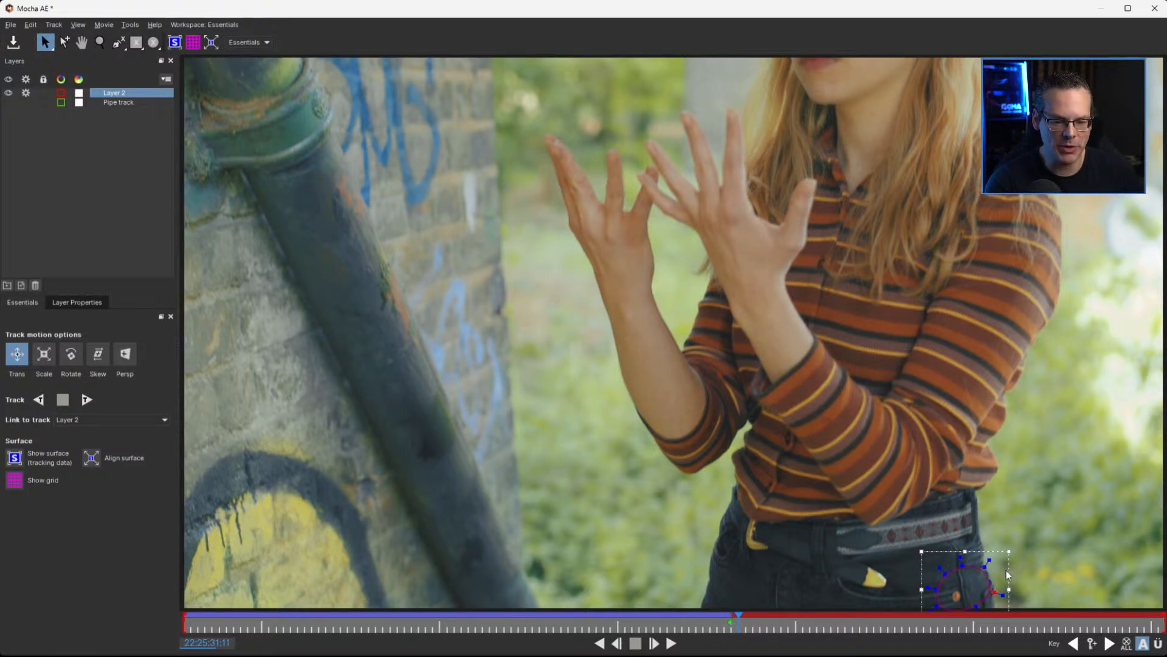
pyautogui.moveTo(1011, 573); pyautogui.dragTo(869, 255)
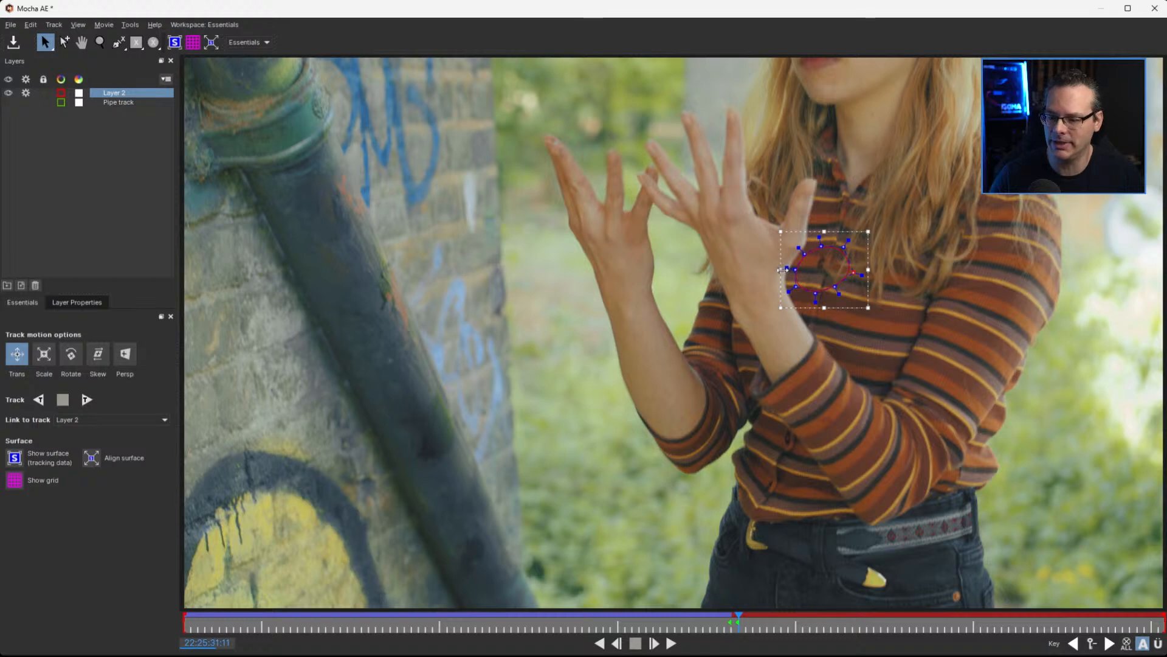
pyautogui.moveTo(783, 269)
pyautogui.mouseDown()
pyautogui.moveTo(865, 261)
pyautogui.moveTo(798, 265)
pyautogui.mouseUp()
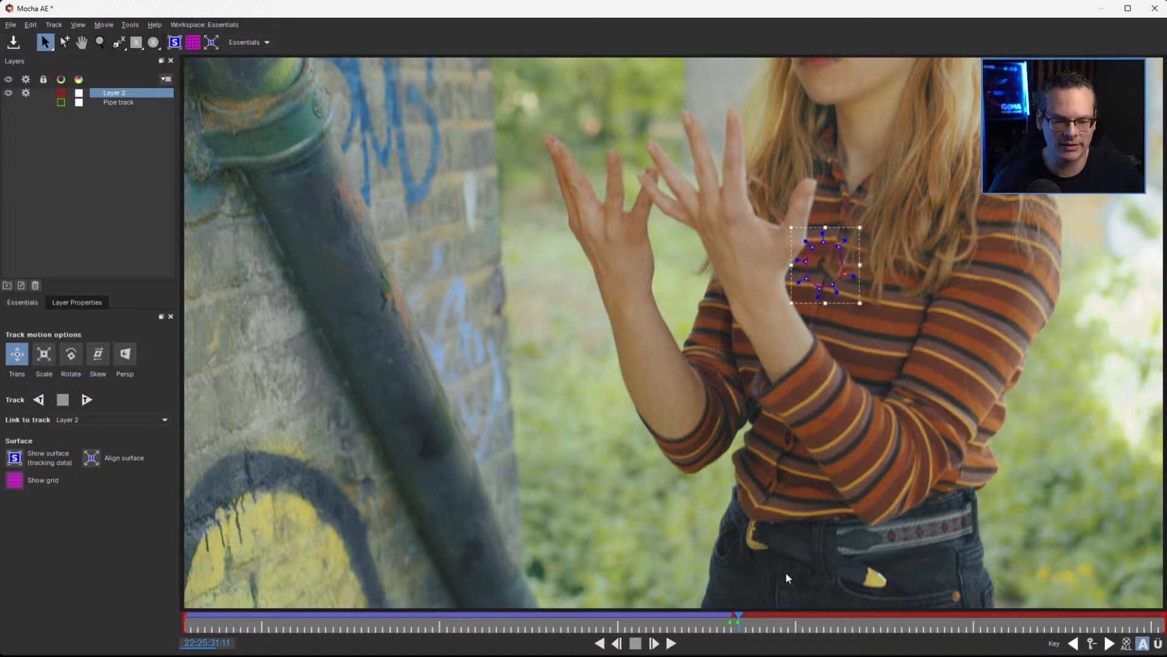
# Track the relocated shape forward from 22:25:31:10
pyautogui.moveTo(738, 621)
pyautogui.mouseDown()
pyautogui.moveTo(1070, 608)
pyautogui.moveTo(730, 620)
pyautogui.mouseUp()
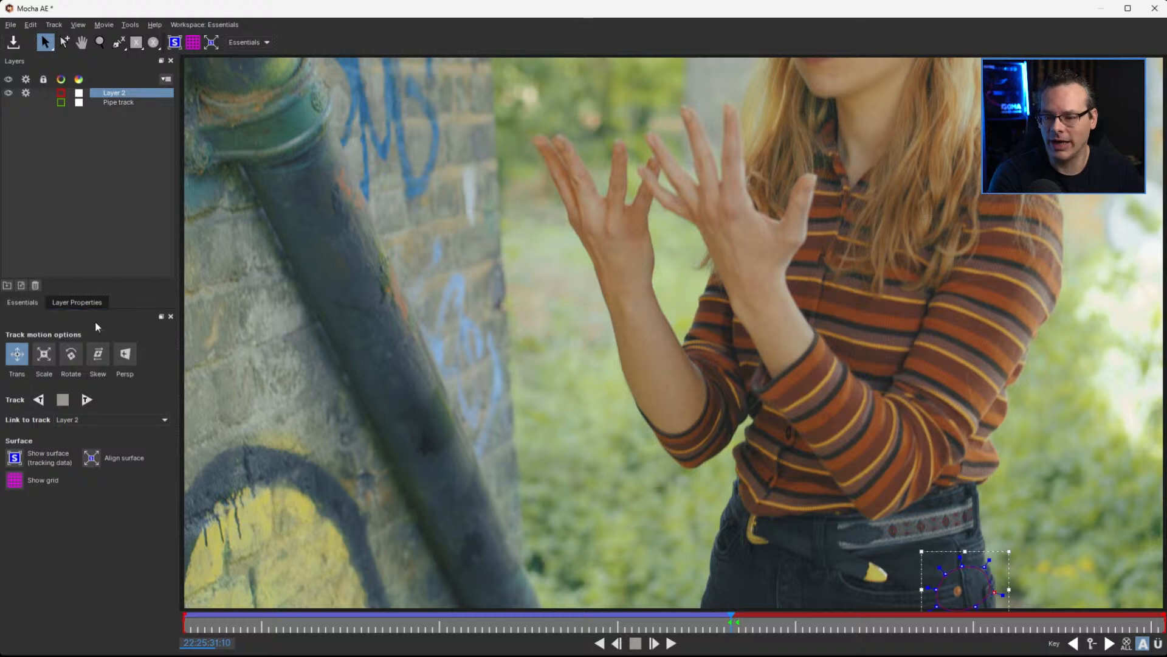
pyautogui.click(87, 400)
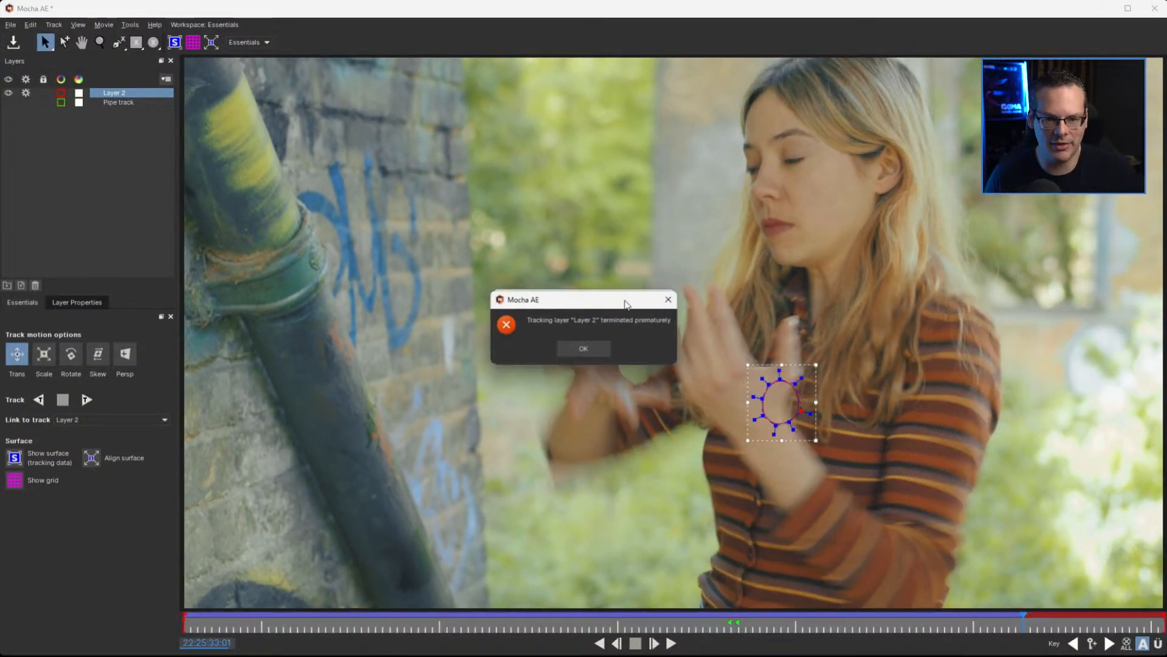
pyautogui.click(600, 348)
pyautogui.click(596, 352)
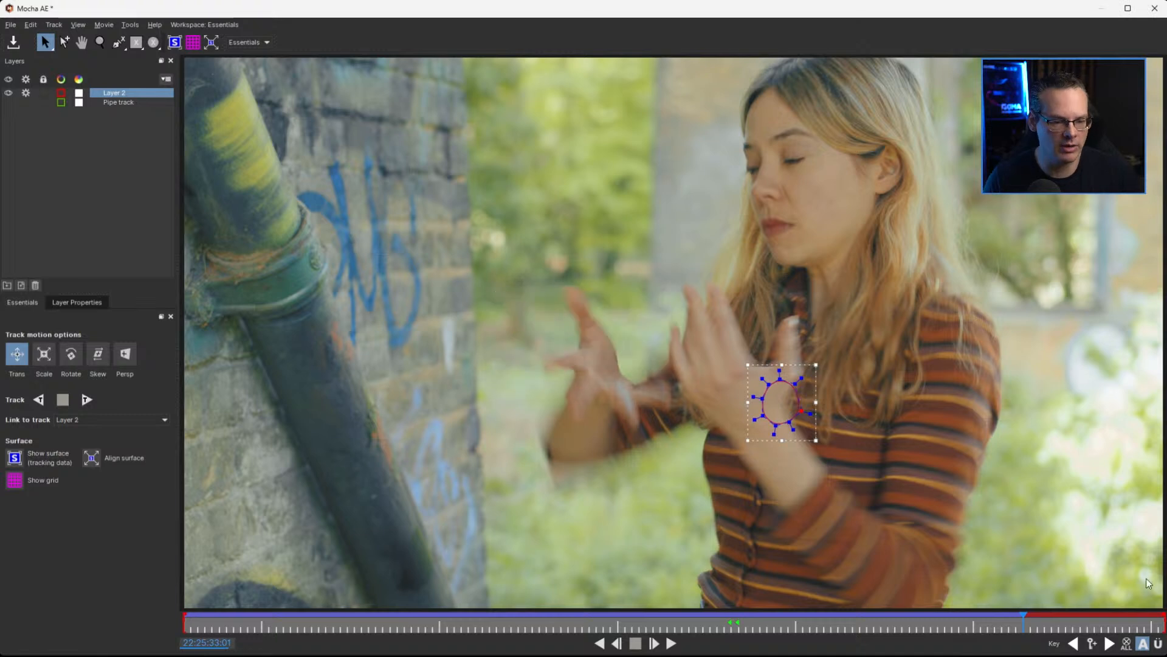
# Add a keyframe for the shirt shape at 22:25:32:23, then move it onto the worn mark on the pipe at 22:25:32:24
pyautogui.moveTo(1023, 623); pyautogui.dragTo(1001, 625)
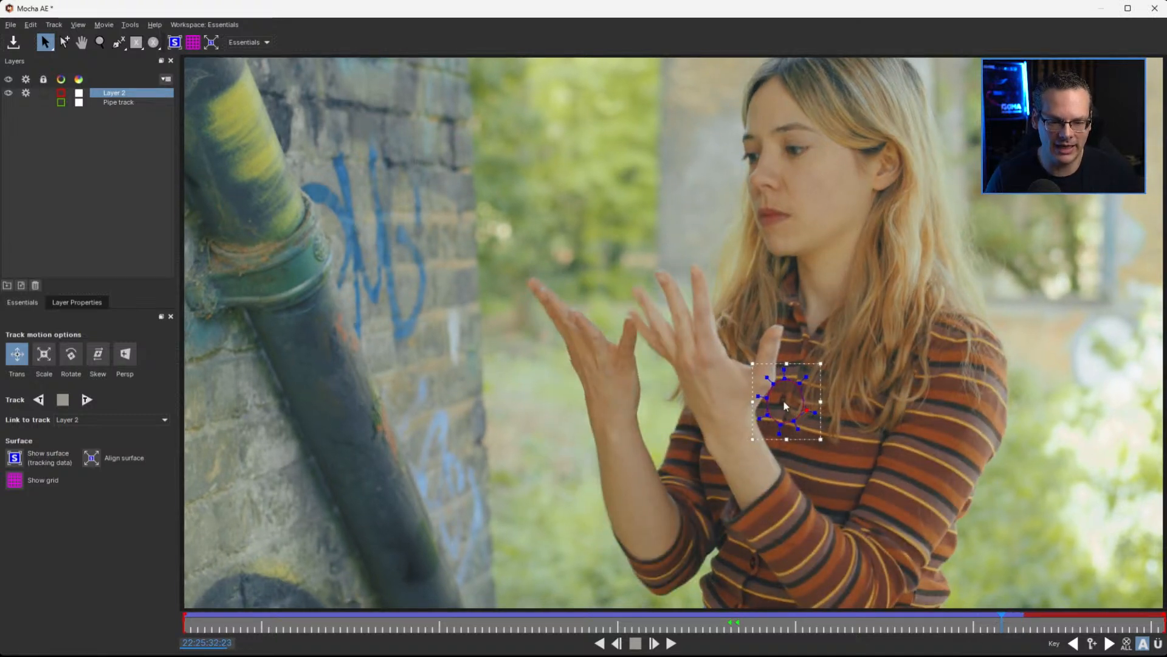
pyautogui.click(1092, 645)
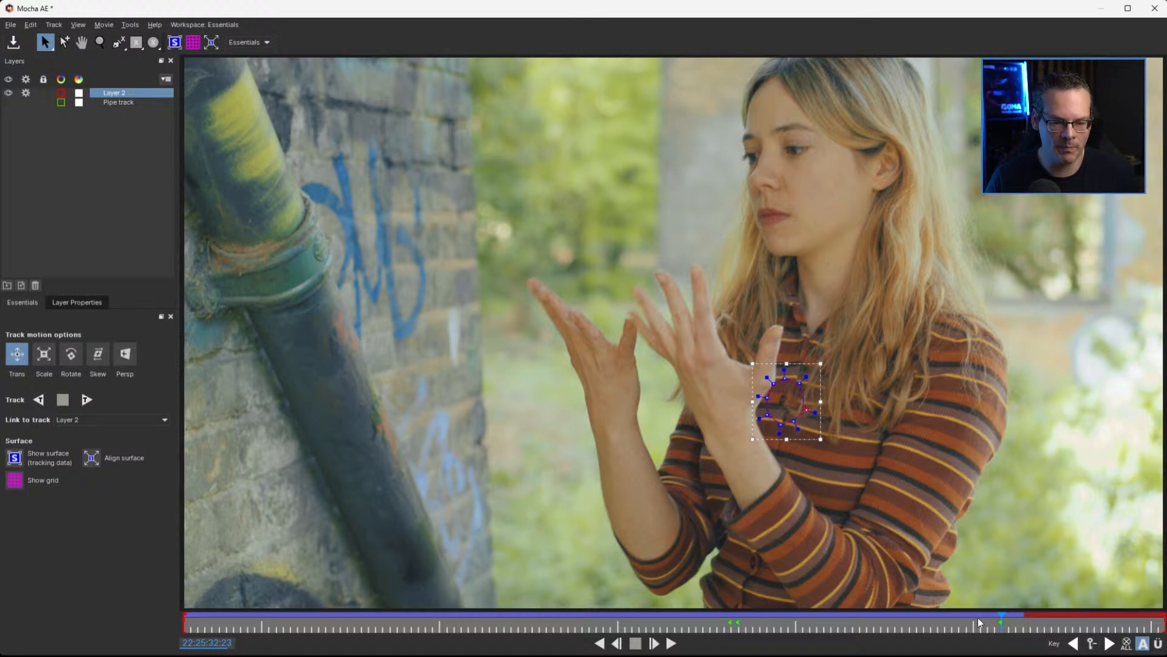
pyautogui.moveTo(1002, 625); pyautogui.dragTo(1006, 625)
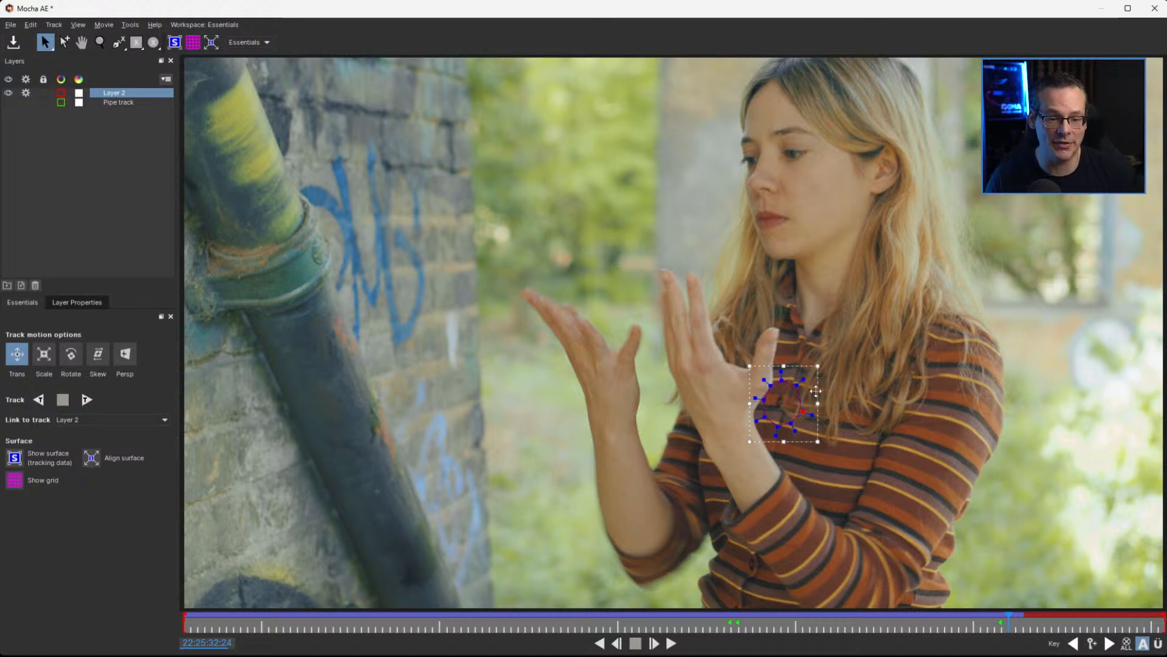
pyautogui.moveTo(813, 394); pyautogui.dragTo(409, 415)
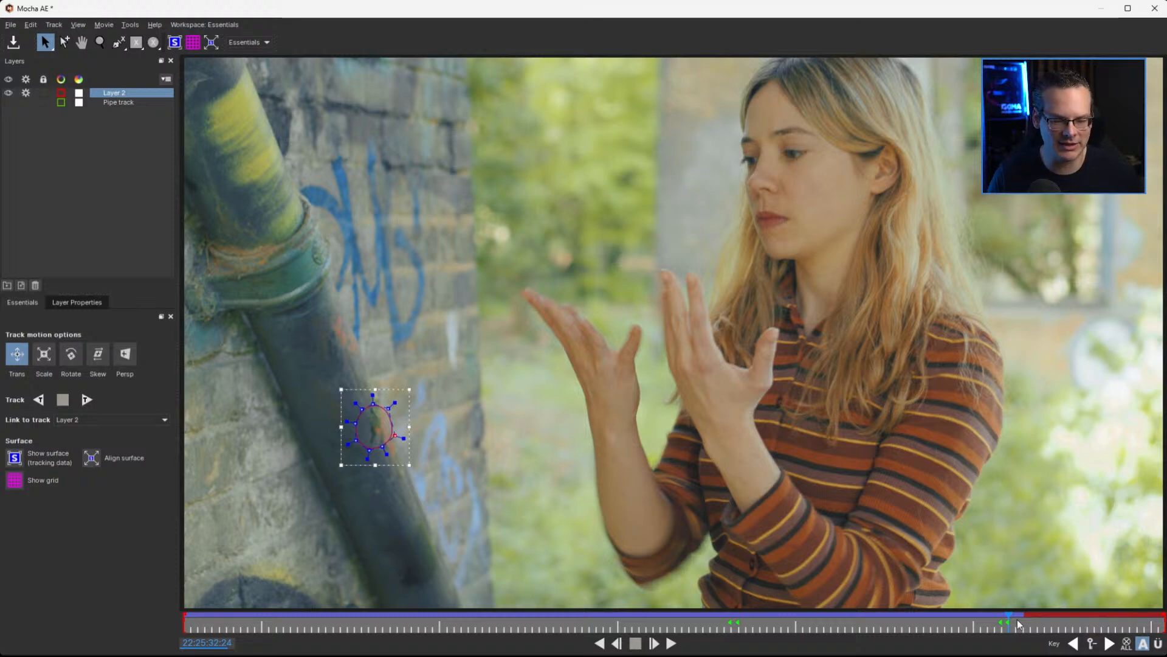
# Track the shape forward from 22:25:32:23 to the clip's end, then scrub back through the handoffs to 22:25:31:11
pyautogui.moveTo(1008, 620); pyautogui.dragTo(1002, 621)
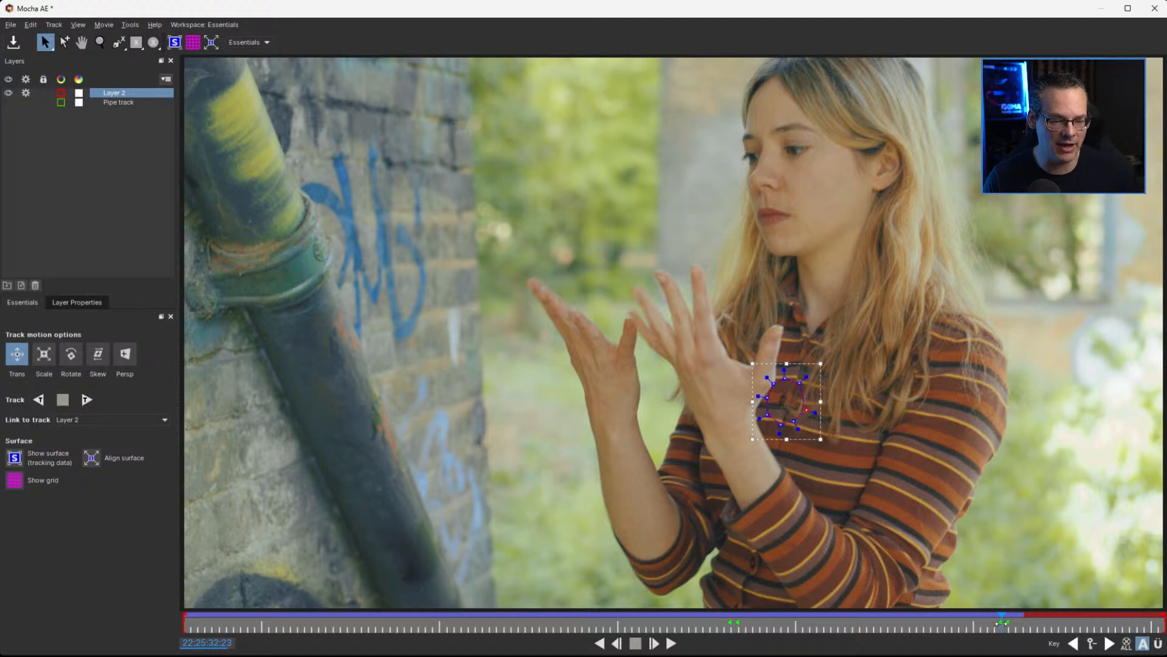
pyautogui.click(86, 400)
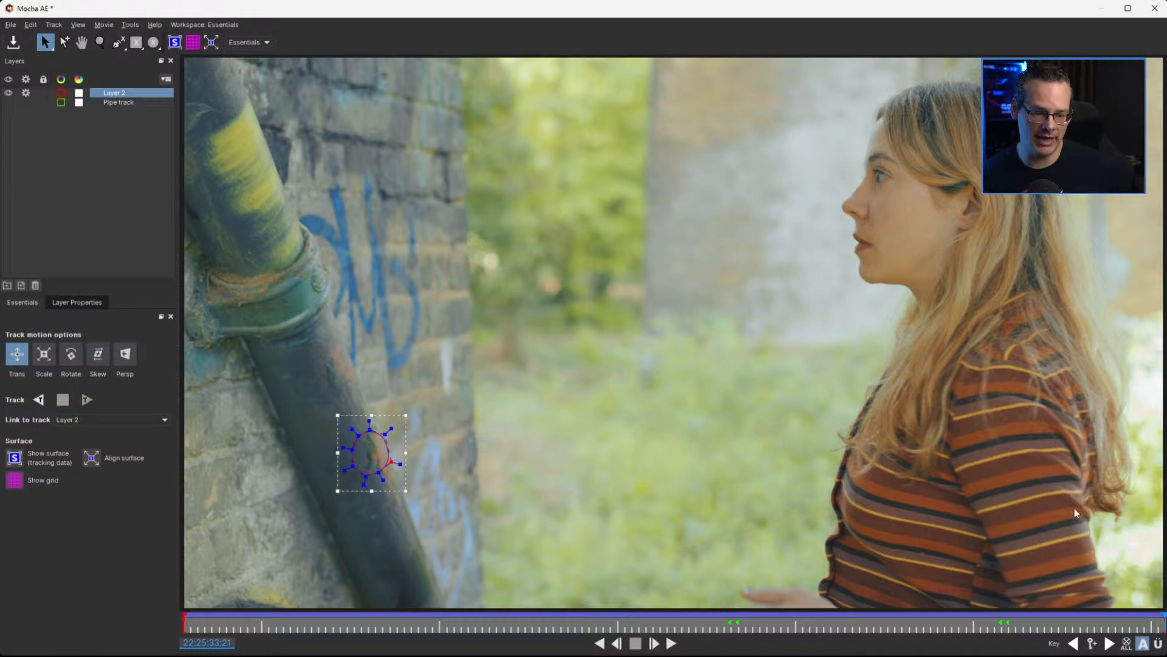
pyautogui.moveTo(1019, 623); pyautogui.dragTo(995, 633)
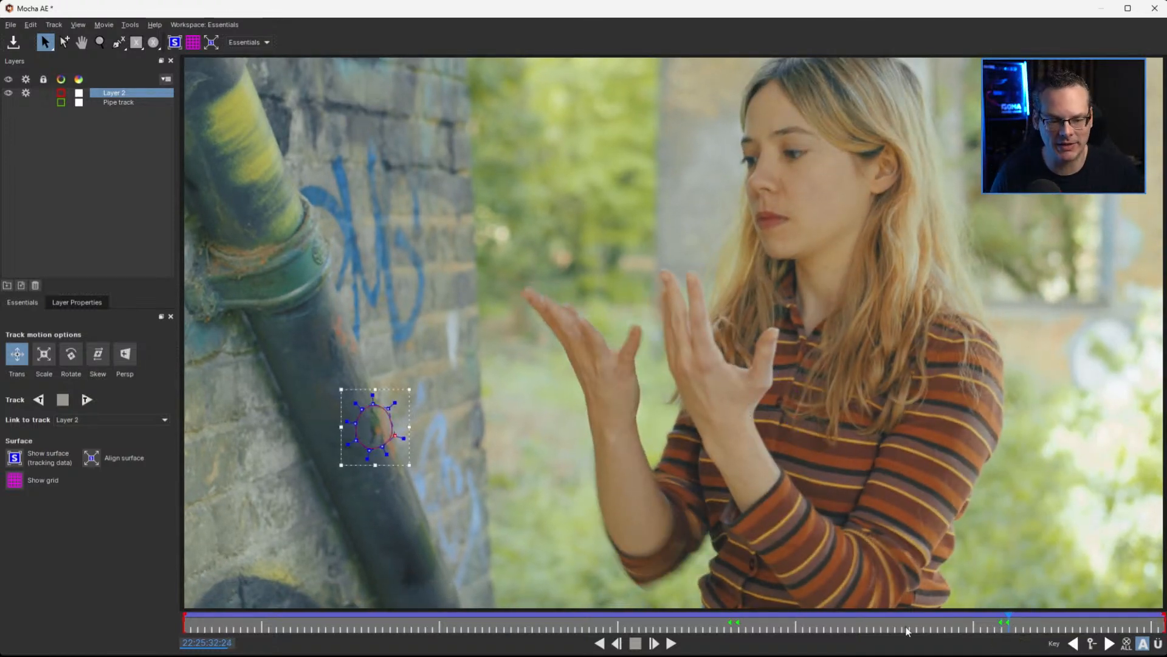
pyautogui.moveTo(910, 634); pyautogui.dragTo(729, 635)
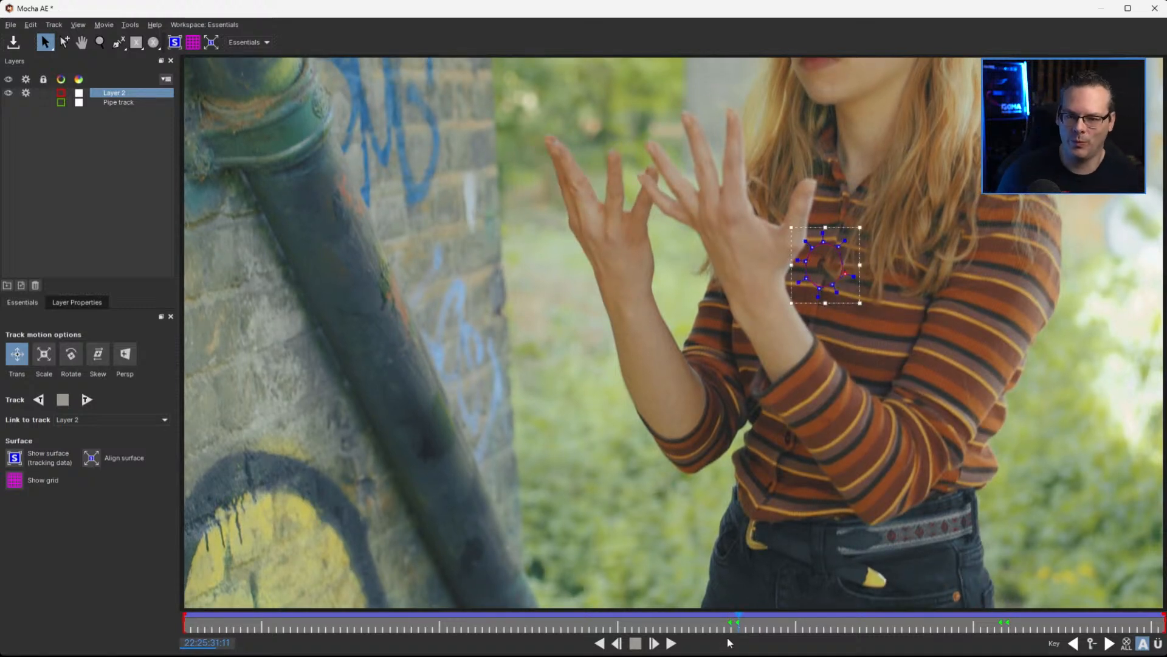
# Rename the new layer as "Clothes track" and turn off its tracking process
pyautogui.doubleClick(116, 95)
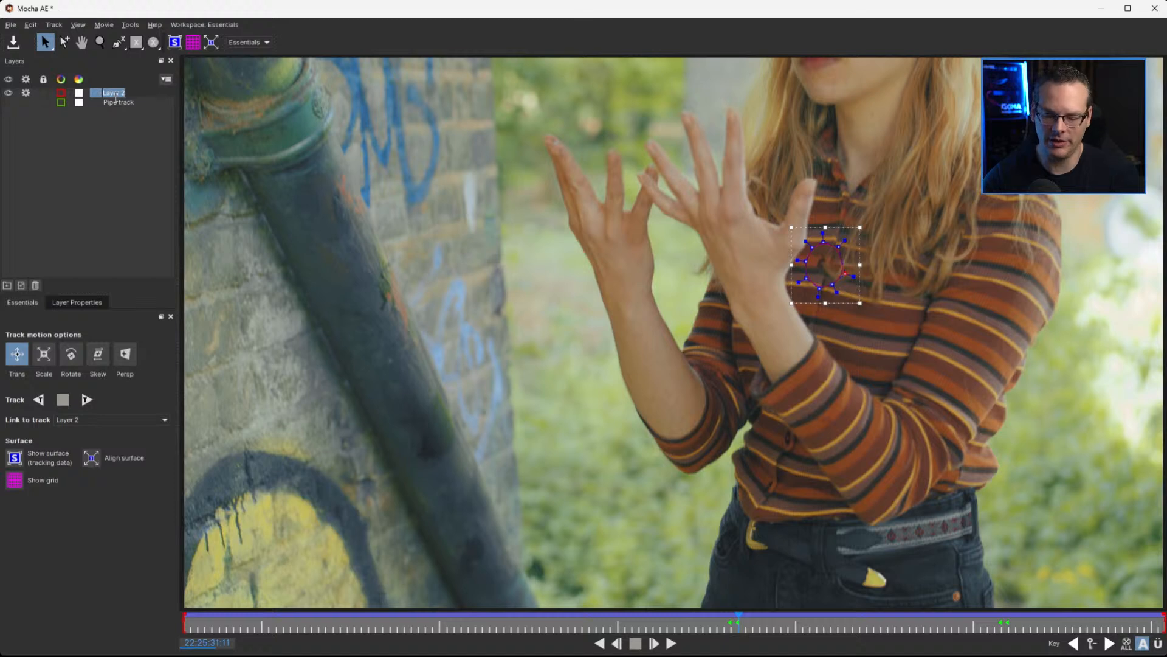
pyautogui.write('Clothes track')
pyautogui.press('Return')
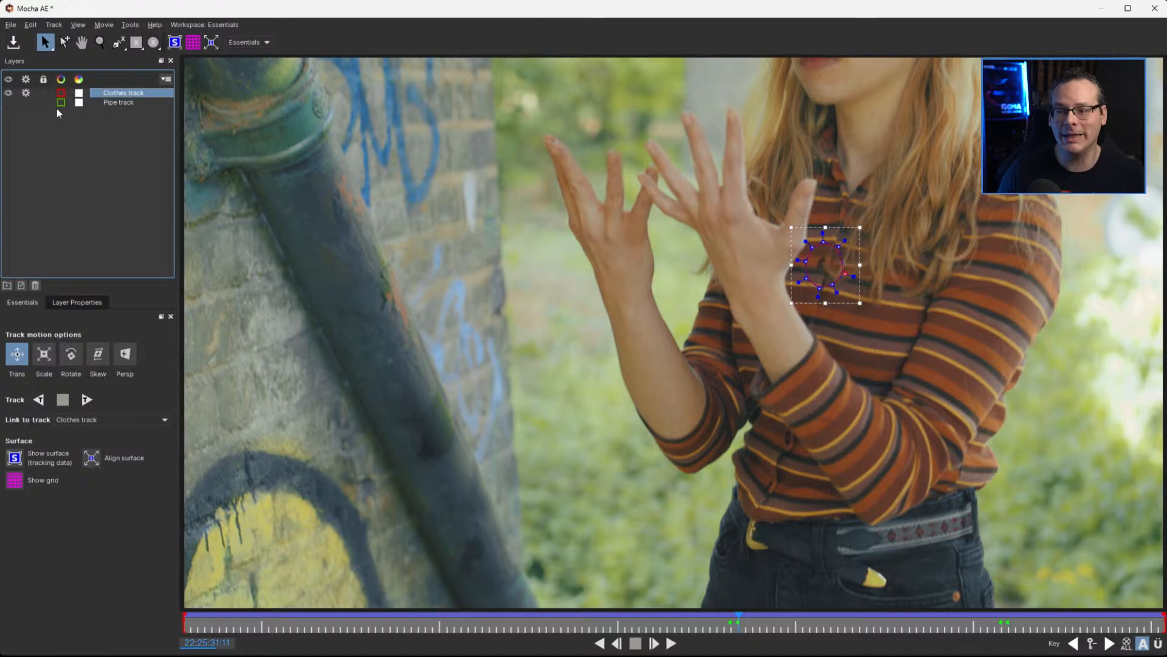
pyautogui.click(26, 93)
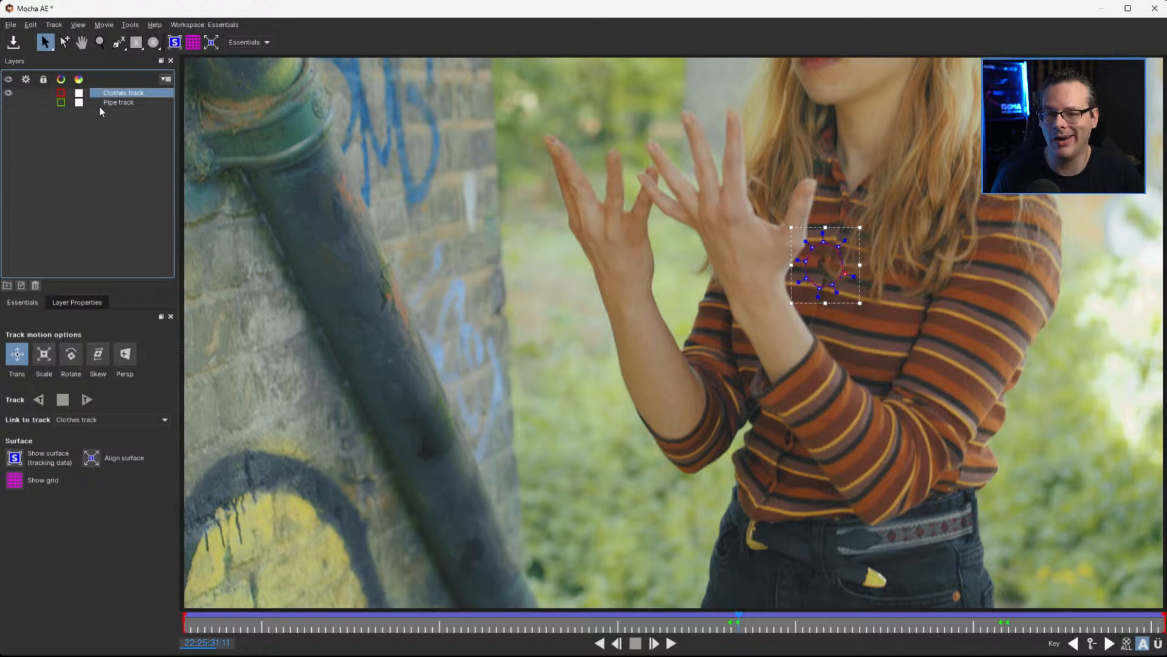
# At 22:25:31:11, show the Clothes track's surface and grid, and move the surface over the tracking shape on the shirt
pyautogui.moveTo(814, 626); pyautogui.dragTo(733, 620)
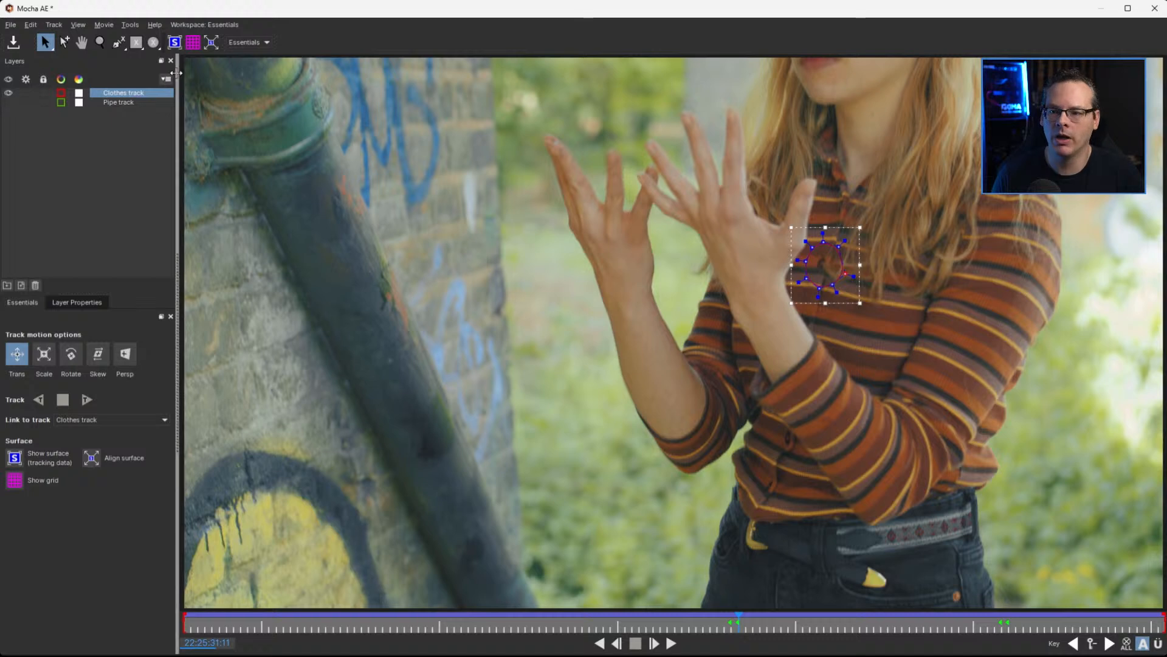
pyautogui.click(176, 43)
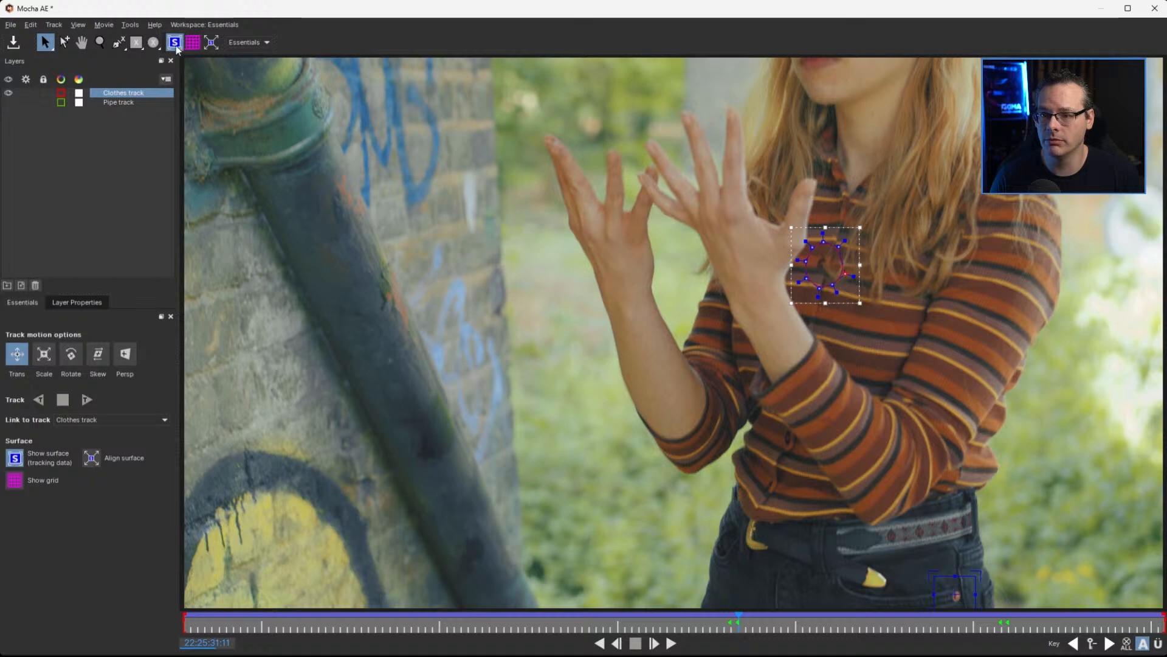
pyautogui.click(193, 43)
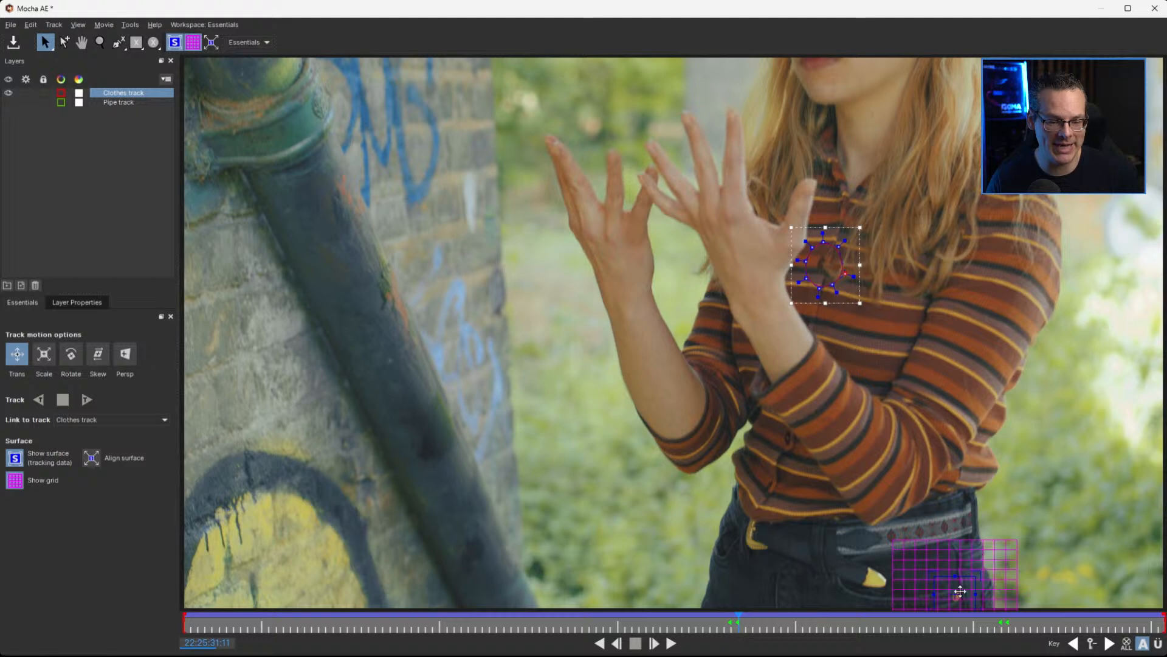
pyautogui.moveTo(957, 594); pyautogui.dragTo(820, 268)
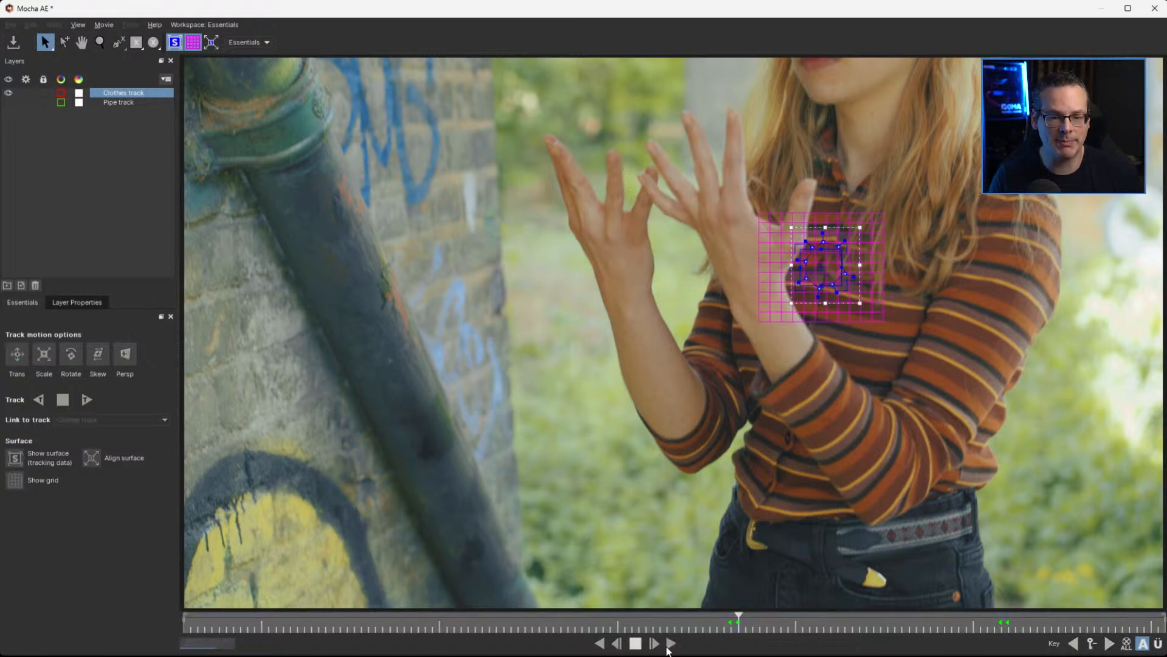
# Play and scrub the clip in both directions to check how the Clothes track's surface follows the shirt
pyautogui.click(671, 643)
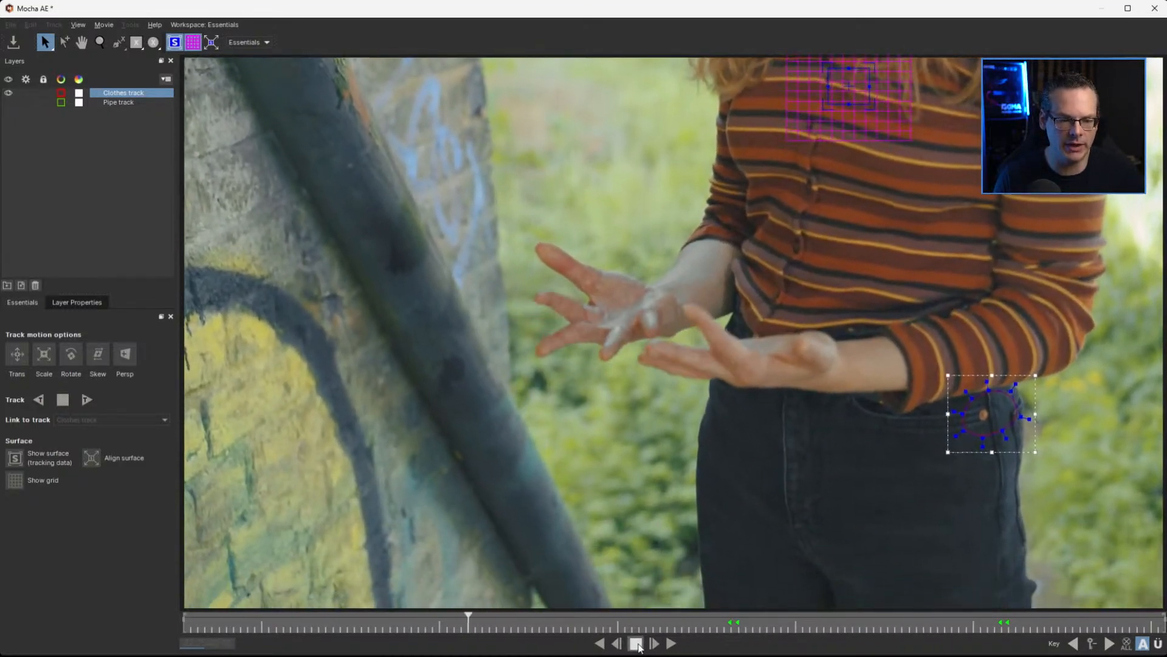
pyautogui.click(636, 644)
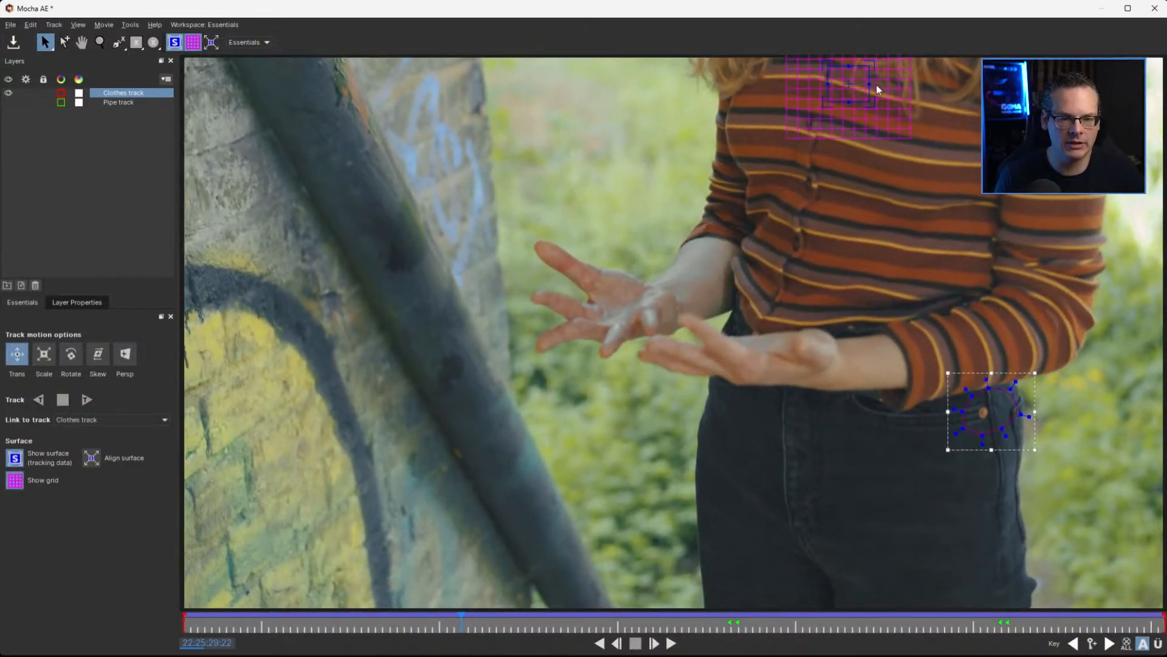
pyautogui.click(467, 626)
pyautogui.moveTo(468, 626); pyautogui.dragTo(667, 628)
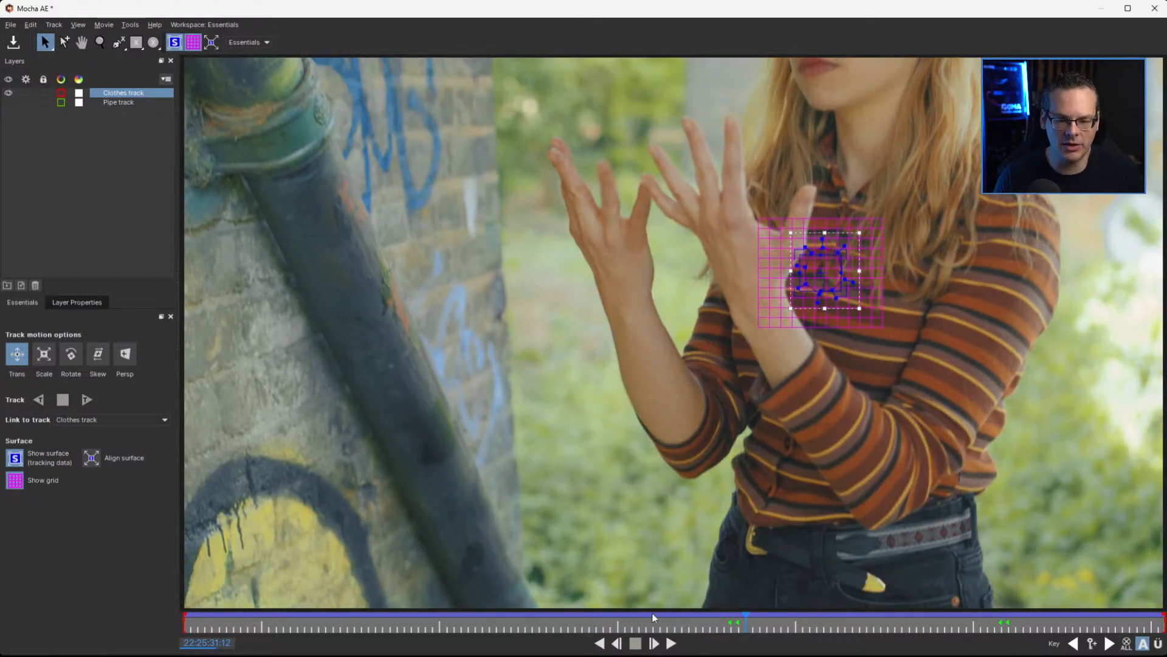
pyautogui.click(599, 643)
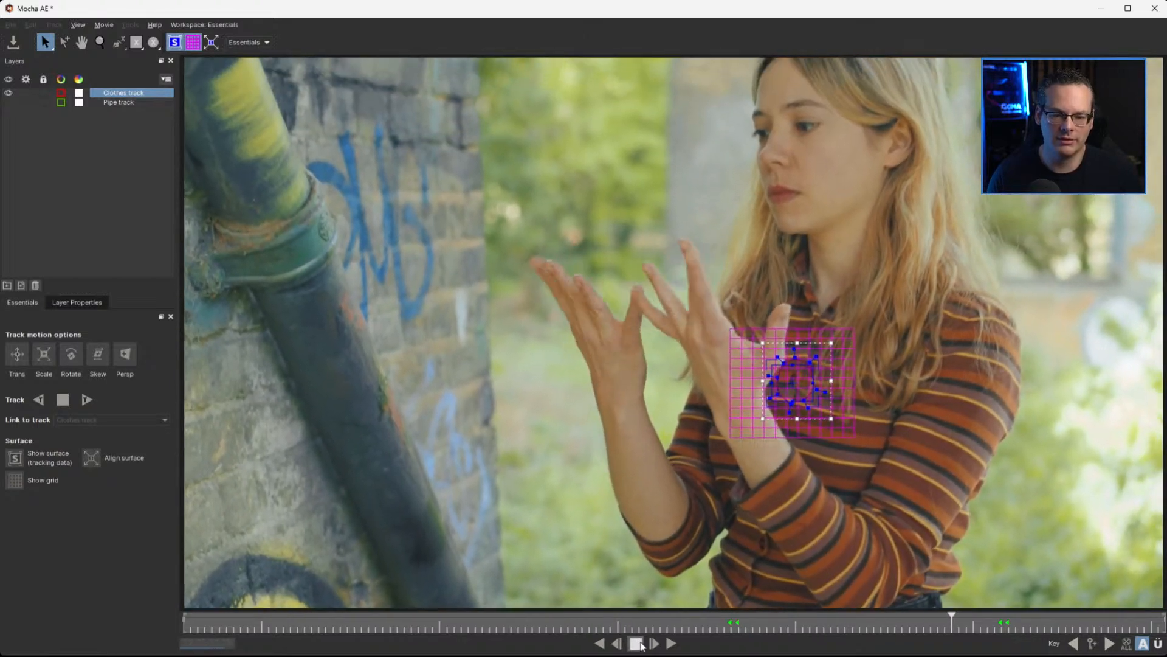
pyautogui.click(639, 643)
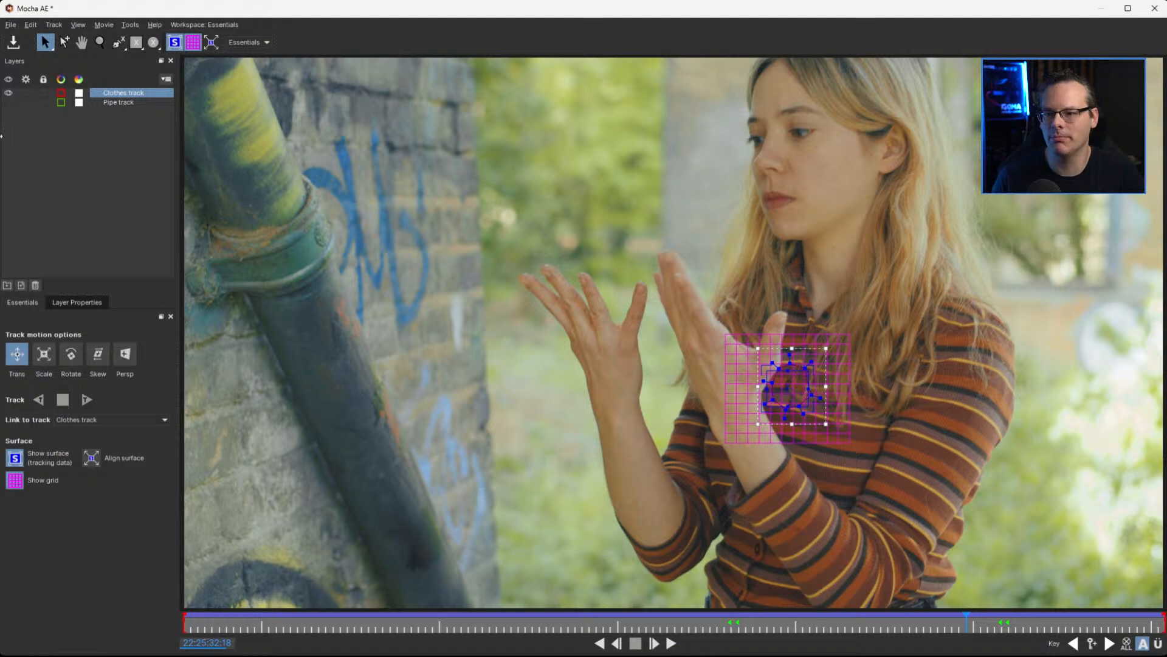
# Show only the Pipe track, placed above the Clothes track, and play the clip to check its surface, finishing at 22:25:31:17
pyautogui.click(8, 94)
pyautogui.moveTo(119, 102); pyautogui.dragTo(117, 96)
pyautogui.click(118, 92)
pyautogui.click(9, 93)
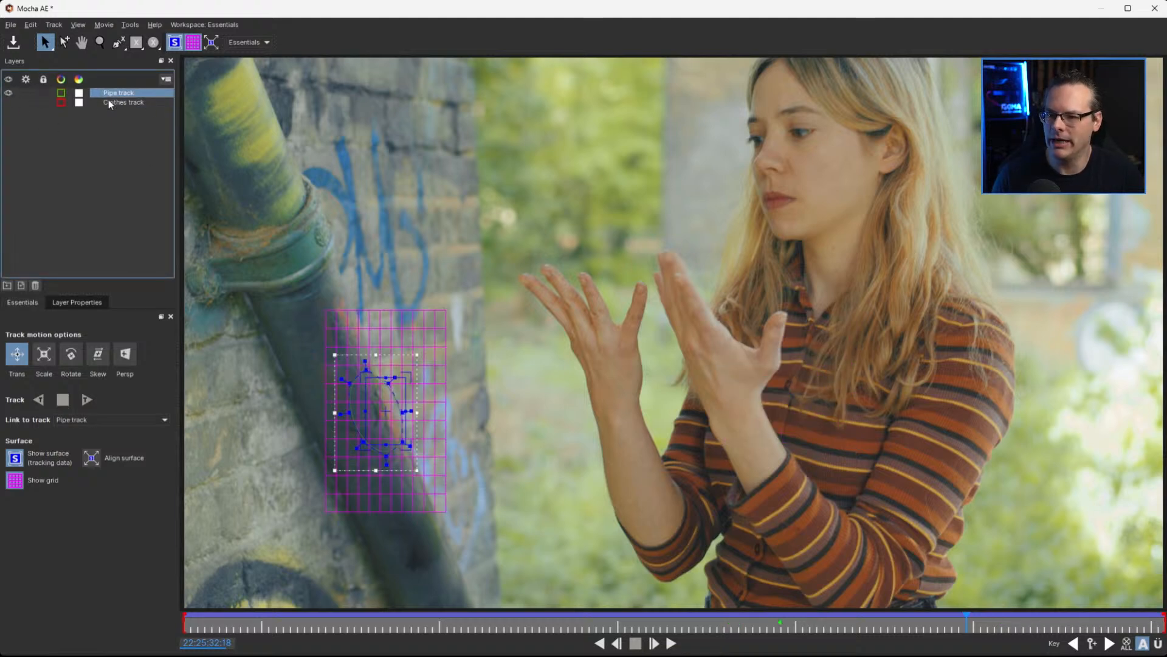
pyautogui.click(672, 643)
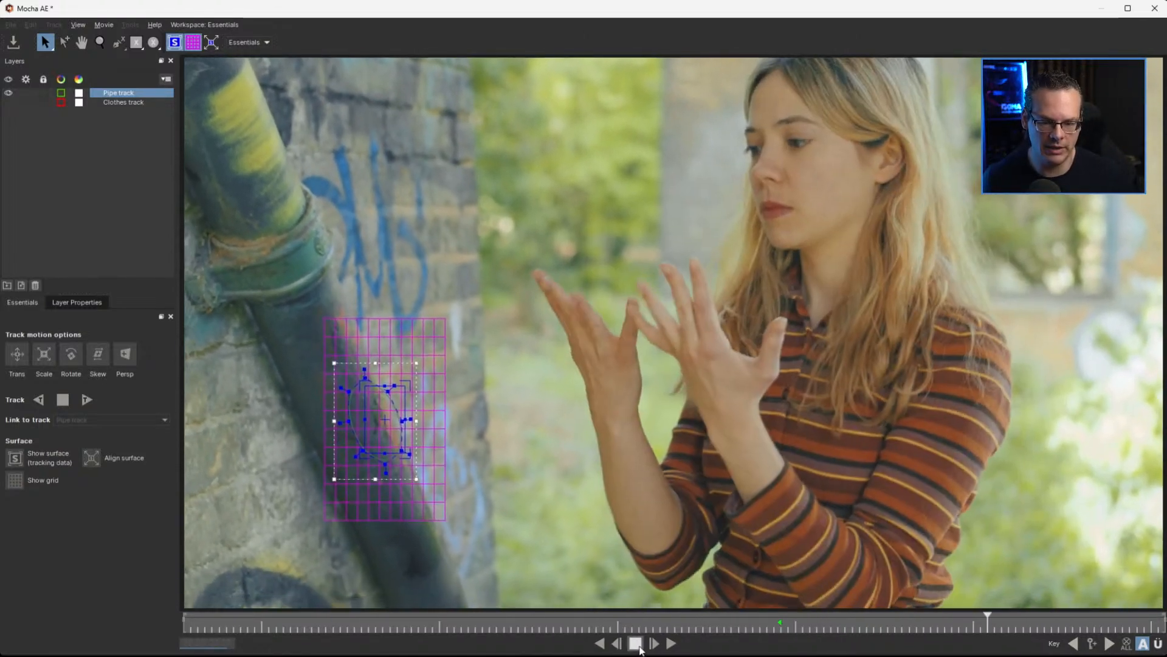
pyautogui.click(638, 645)
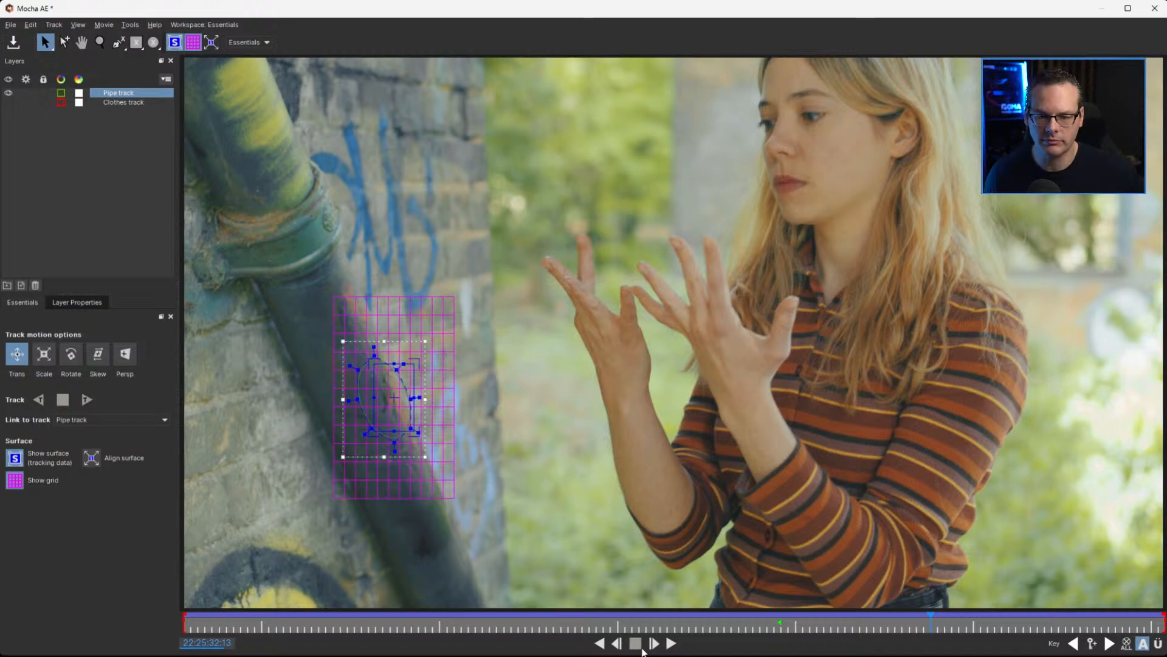
pyautogui.moveTo(682, 626); pyautogui.dragTo(780, 628)
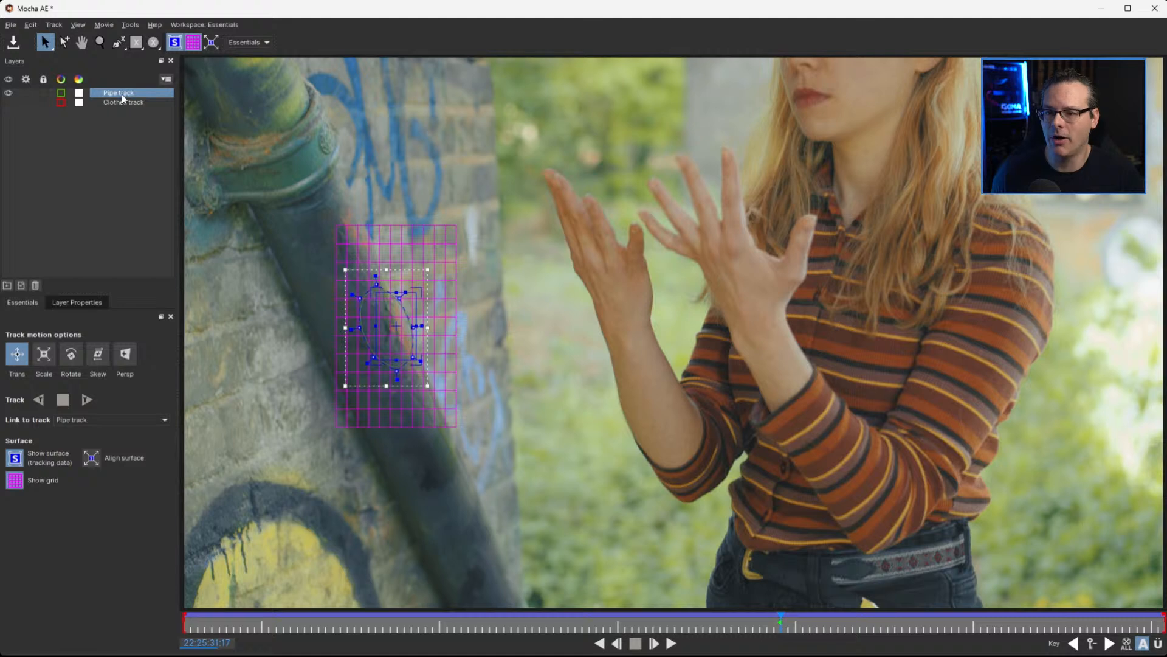
# Place the Clothes track above the Pipe track, show it in the view, and return to 22:25:31:11
pyautogui.moveTo(118, 103); pyautogui.dragTo(123, 94)
pyautogui.click(9, 92)
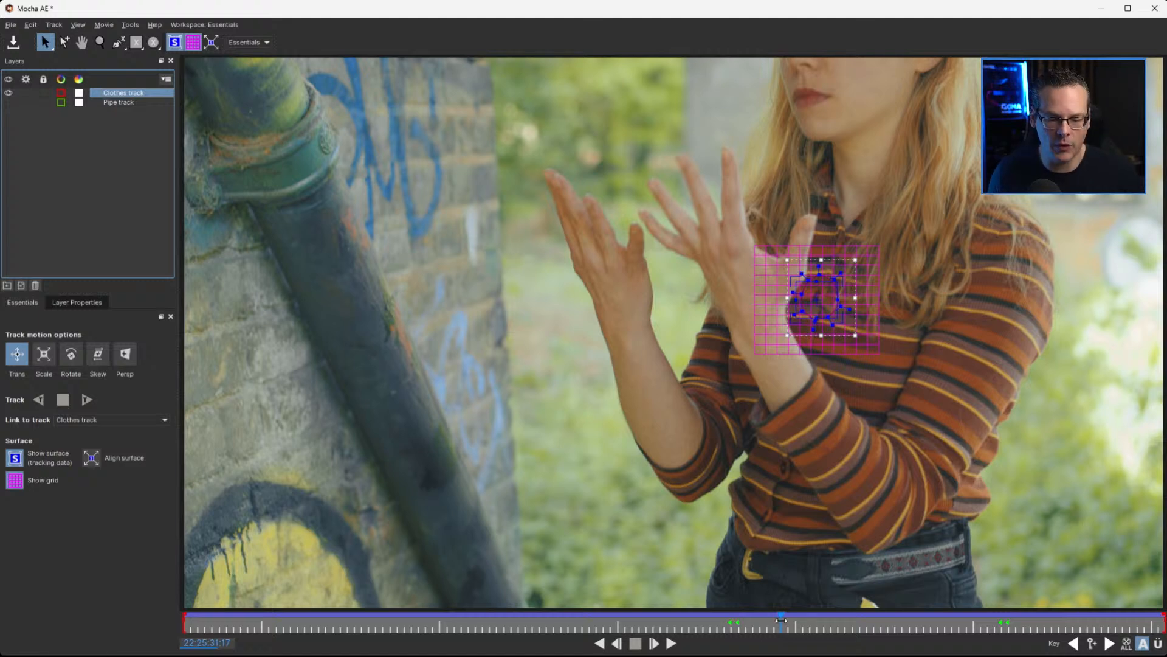
pyautogui.moveTo(778, 619); pyautogui.dragTo(737, 620)
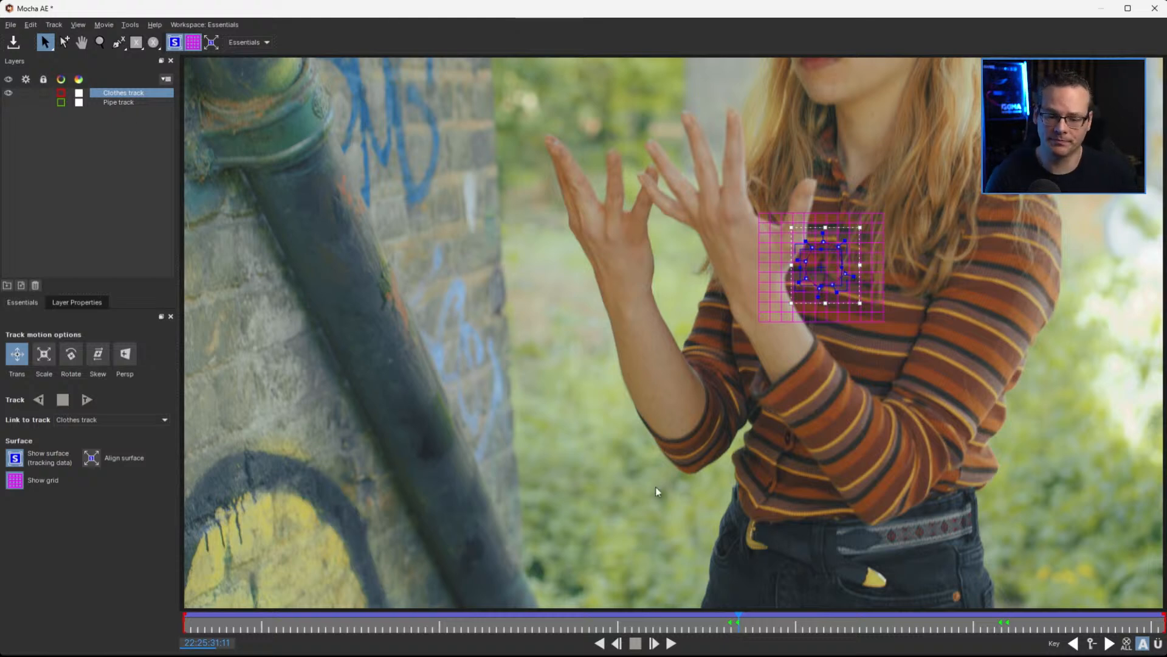
pyautogui.moveTo(737, 622)
pyautogui.mouseDown()
pyautogui.moveTo(653, 622)
pyautogui.moveTo(646, 643)
pyautogui.moveTo(431, 654)
pyautogui.moveTo(663, 654)
pyautogui.moveTo(696, 642)
pyautogui.moveTo(348, 628)
pyautogui.moveTo(735, 637)
pyautogui.mouseUp()
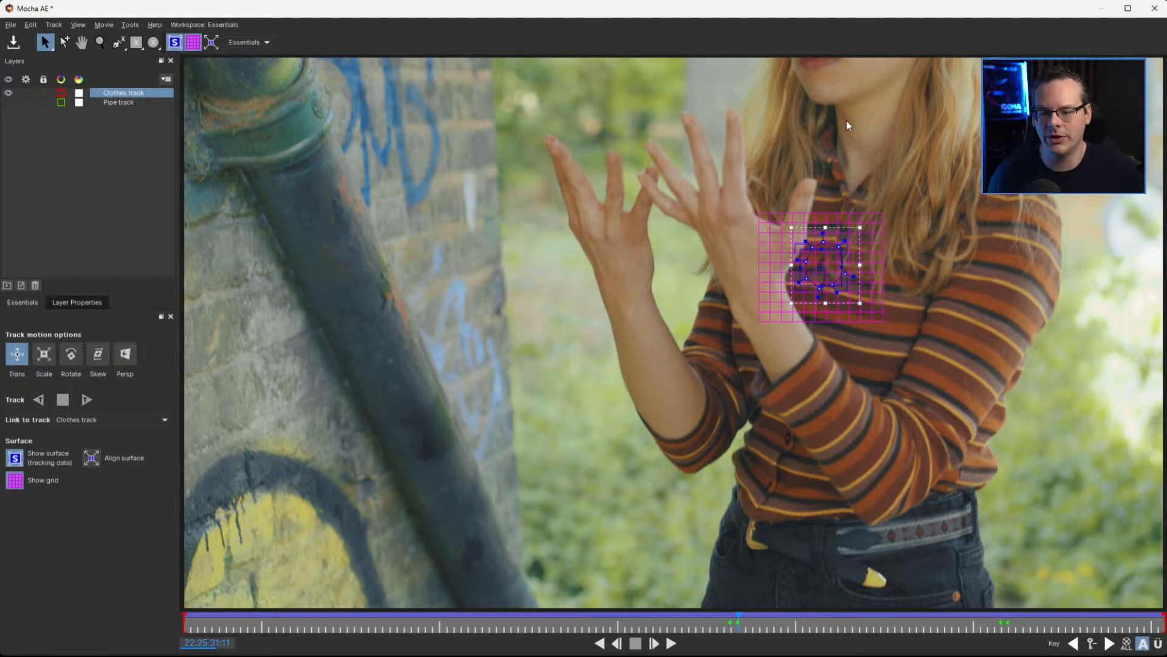
# Switch the workspace from Essentials to Classic, staying at 22:25:31:11
pyautogui.click(264, 44)
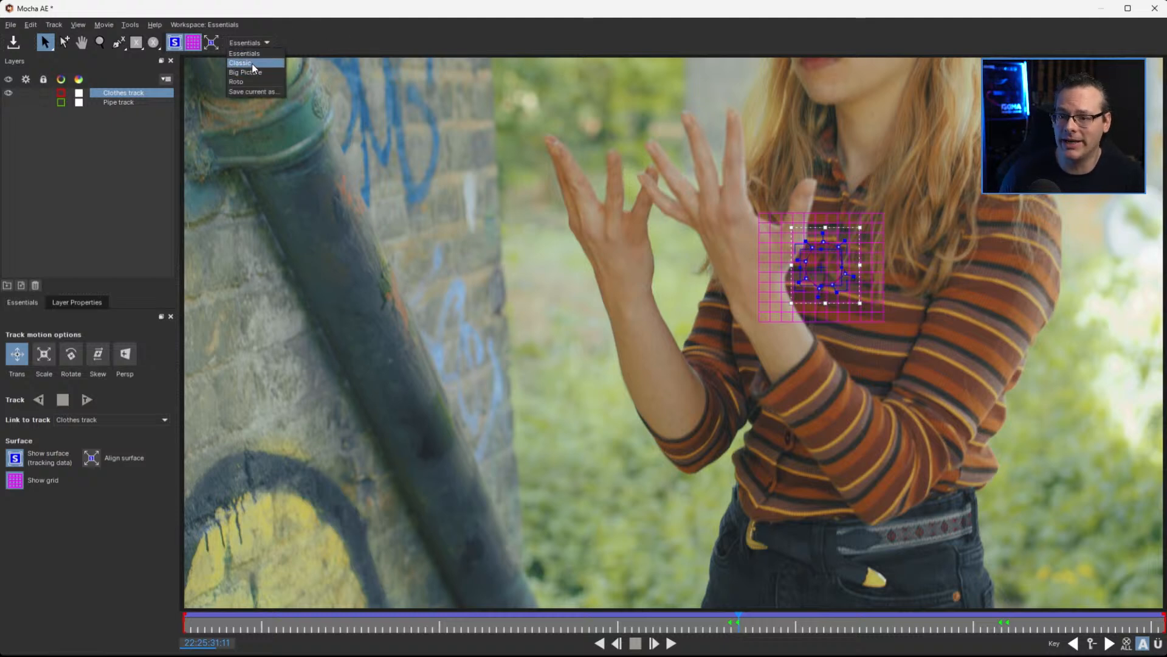
pyautogui.click(261, 63)
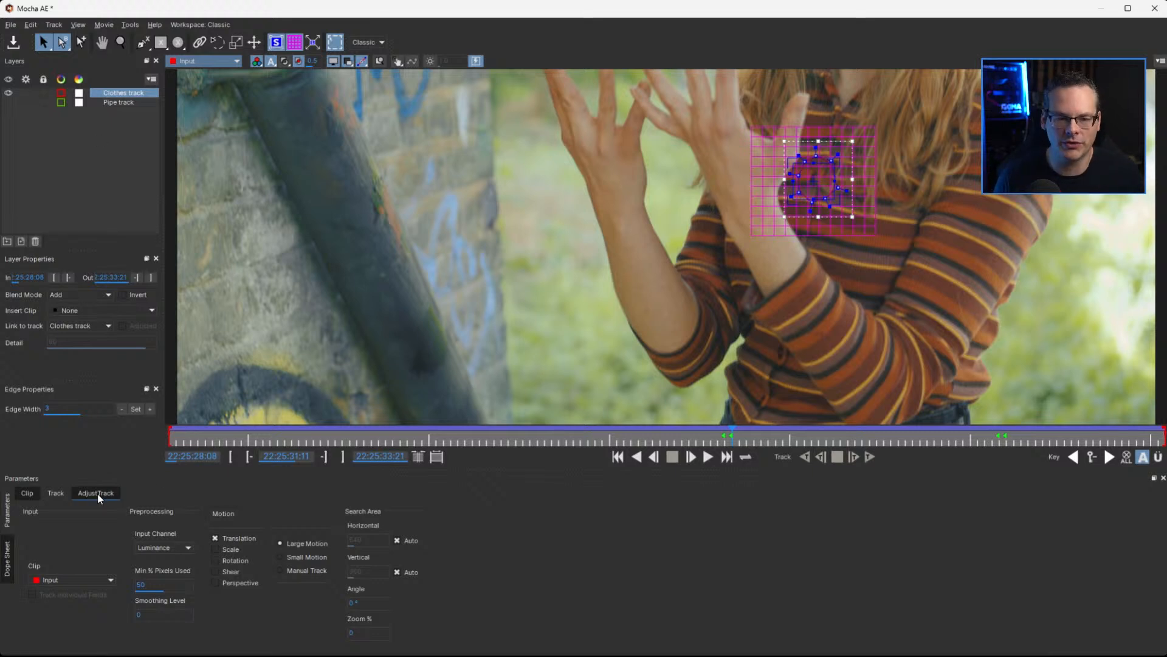
pyautogui.moveTo(730, 431)
pyautogui.mouseDown()
pyautogui.moveTo(656, 446)
pyautogui.moveTo(728, 450)
pyautogui.mouseUp()
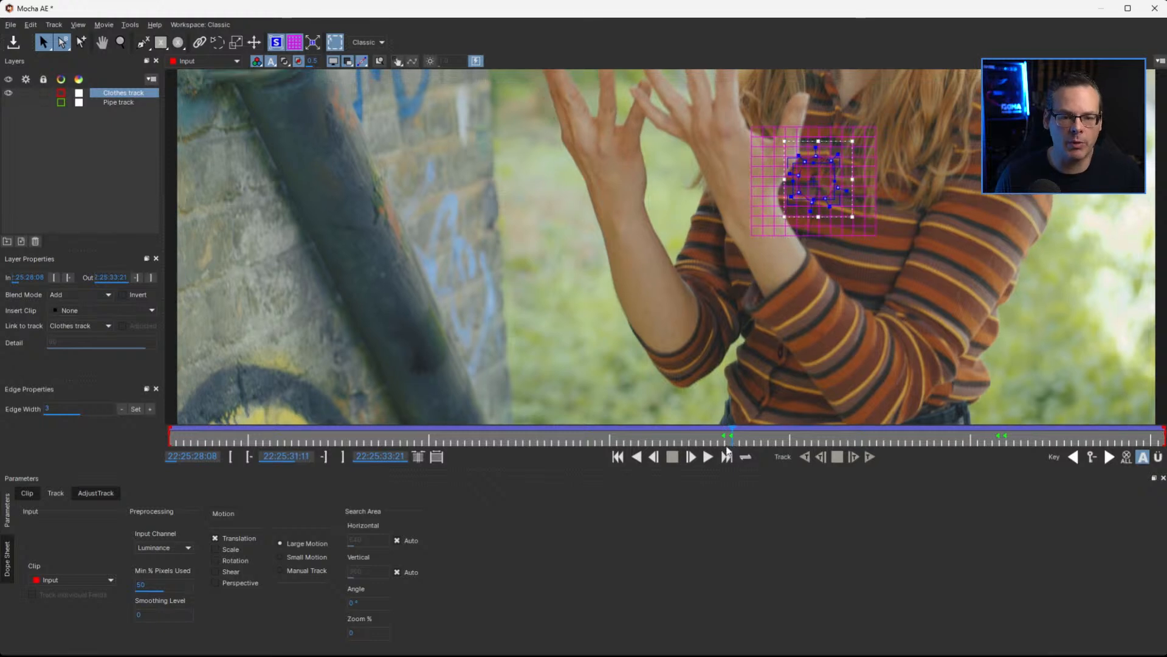
# Hide the grid, the spline shapes and the transform box so only the Clothes track's surface shows on the shirt
pyautogui.press('z')
pyautogui.moveTo(860, 245); pyautogui.dragTo(831, 339)
pyautogui.press('x')
pyautogui.press('s')
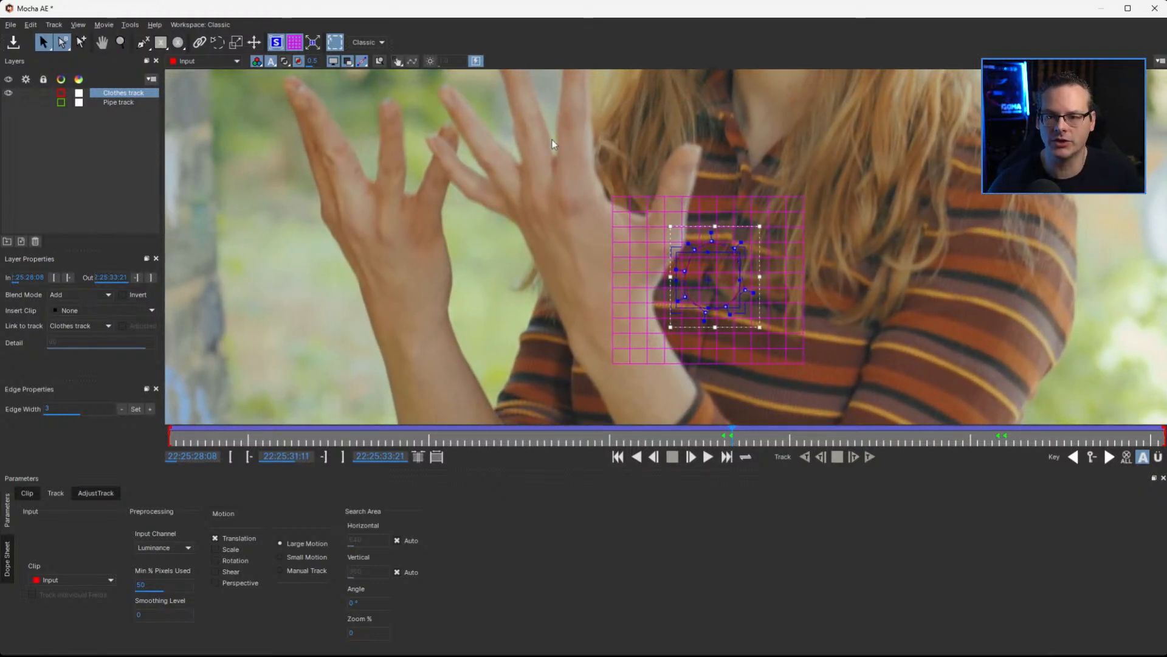
pyautogui.click(293, 44)
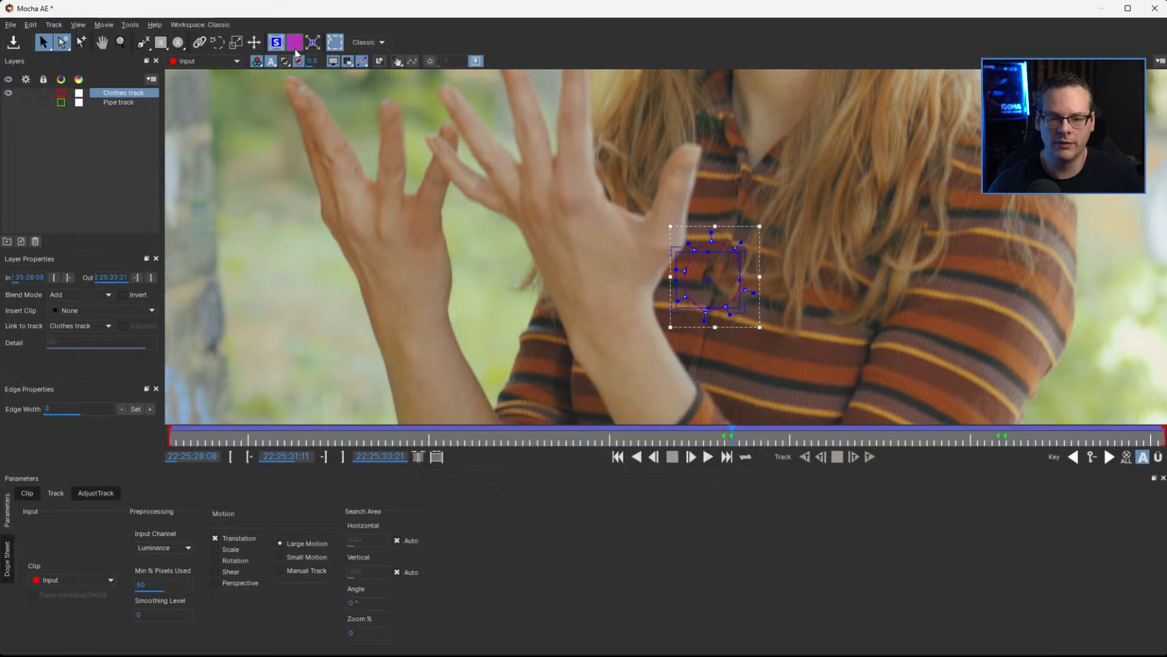
pyautogui.click(333, 61)
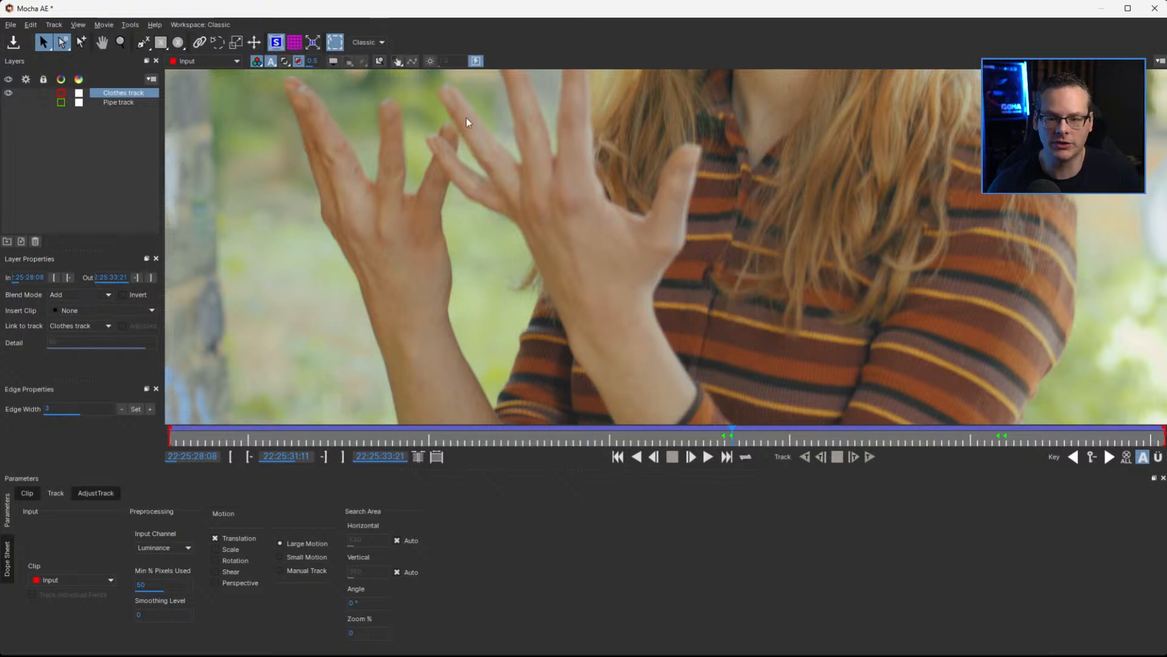
pyautogui.click(334, 62)
pyautogui.click(349, 62)
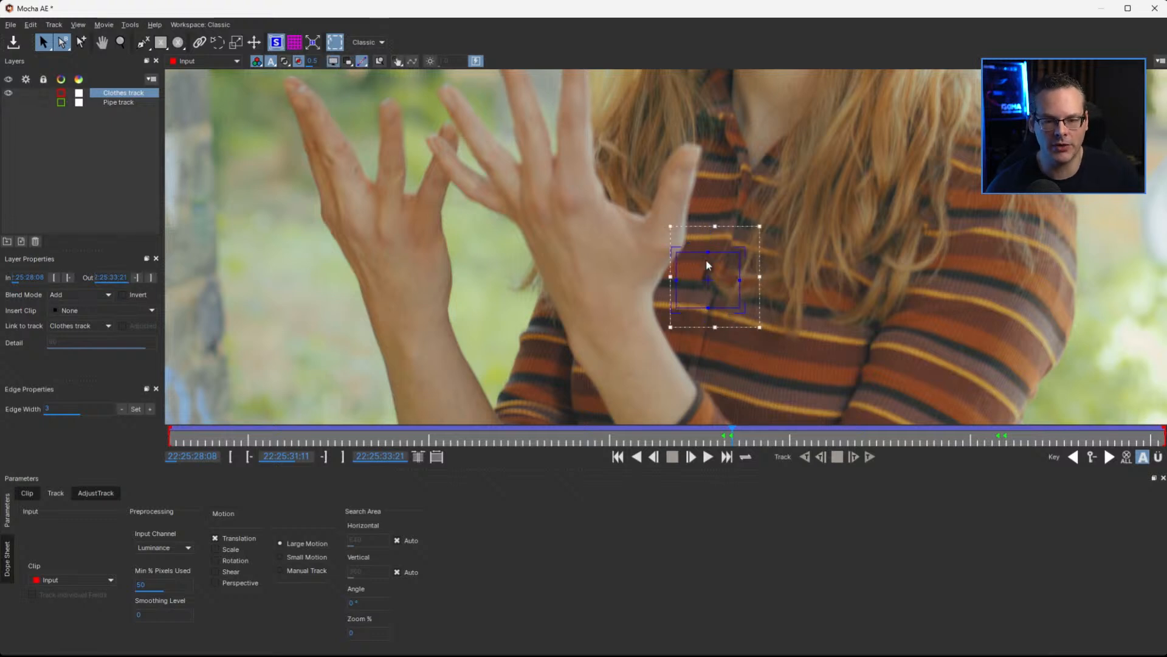
pyautogui.click(335, 43)
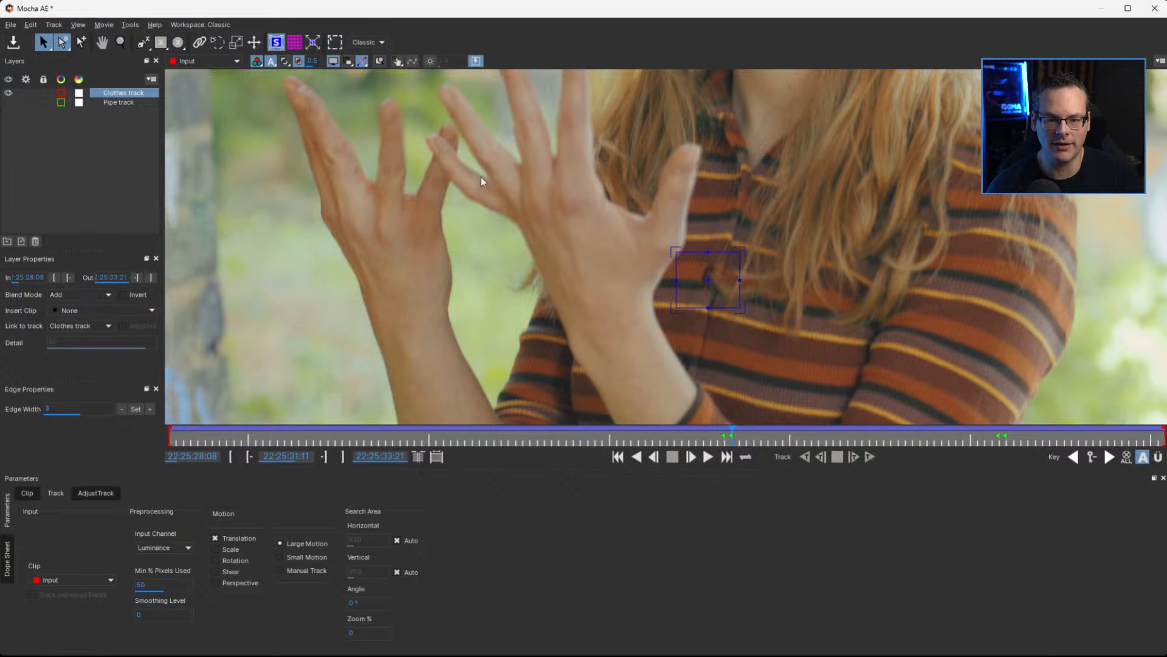
# Move the Clothes track's surface up slightly to centre it on the dark mark on the shirt placket
pyautogui.press('z')
pyautogui.moveTo(841, 304); pyautogui.dragTo(846, 124)
pyautogui.press('s')
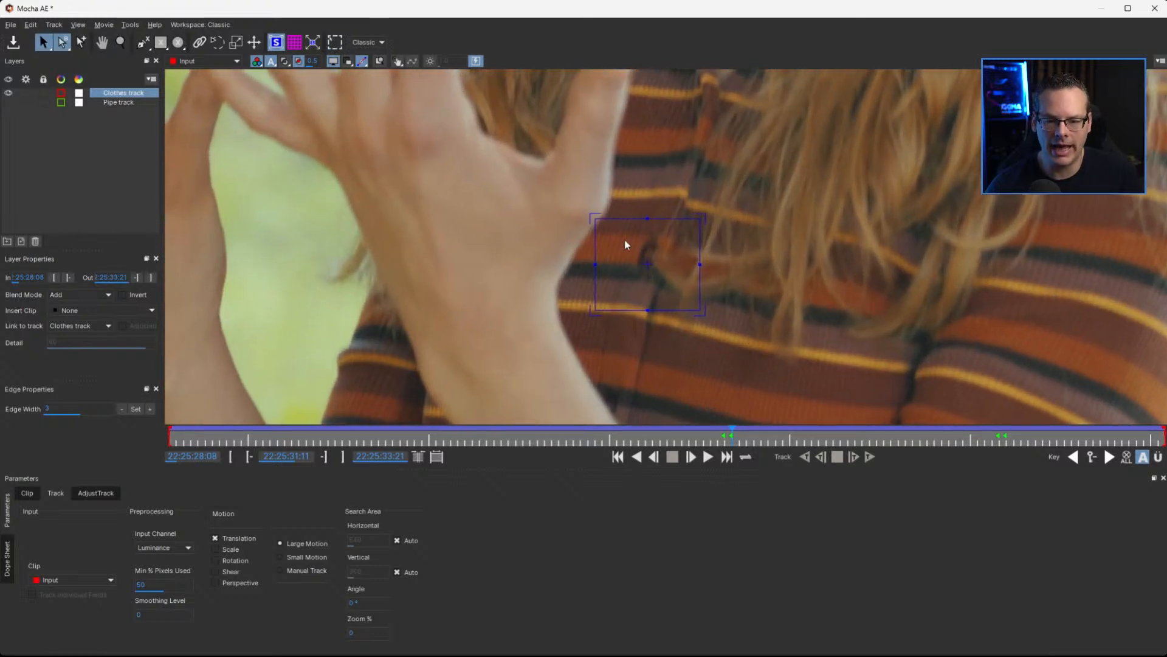
pyautogui.moveTo(648, 261)
pyautogui.mouseDown()
pyautogui.moveTo(620, 224)
pyautogui.moveTo(654, 263)
pyautogui.moveTo(646, 257)
pyautogui.mouseUp()
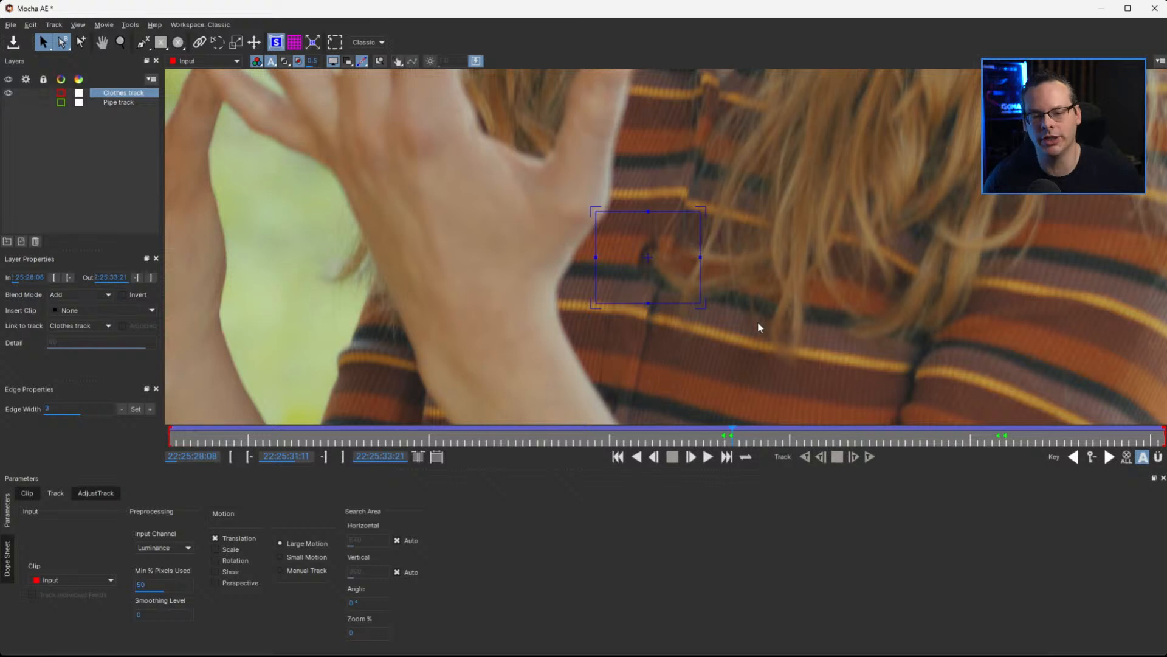
# Open AdjustTrack for the Clothes track and set its translation reference point at 22:25:31:11
pyautogui.click(98, 494)
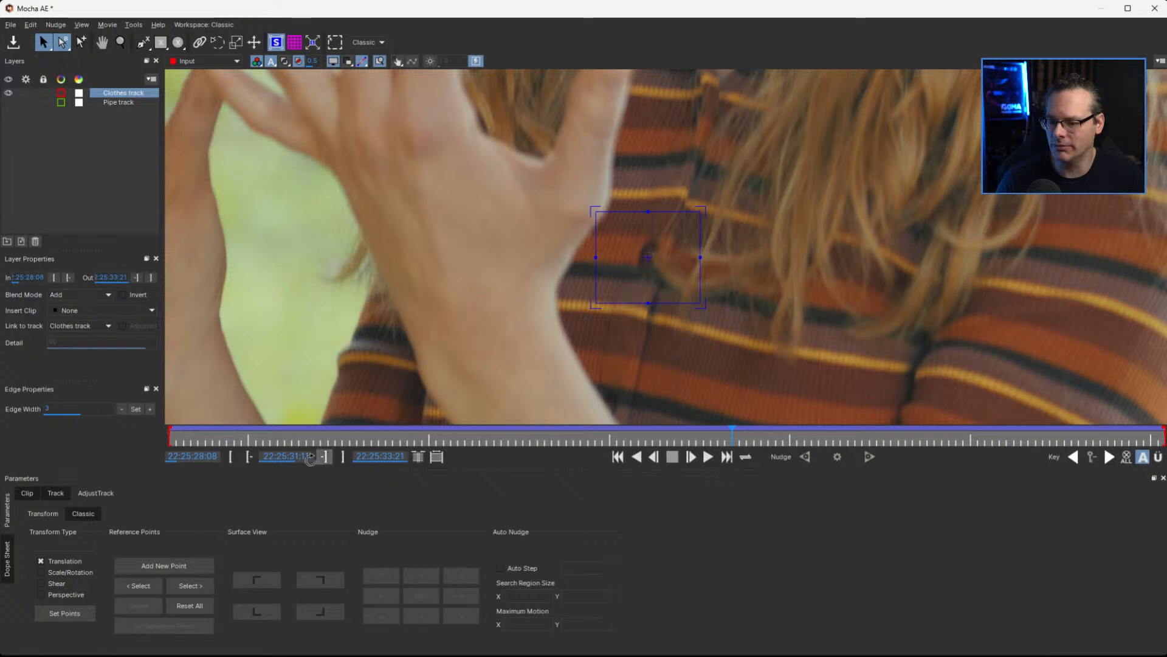
pyautogui.click(76, 614)
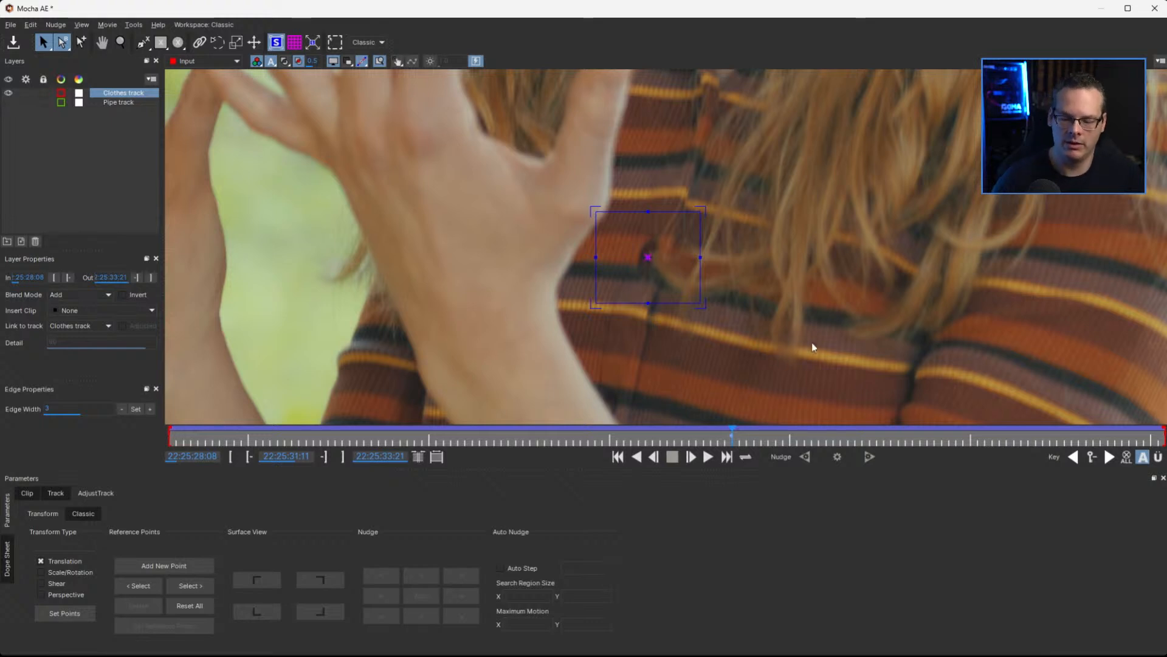
# At 22:25:30:00, move the reference point back onto the dark placket mark and refine it with the automatic nudge
pyautogui.moveTo(722, 435)
pyautogui.mouseDown()
pyautogui.moveTo(566, 436)
pyautogui.moveTo(732, 445)
pyautogui.mouseUp()
pyautogui.press('x')
pyautogui.moveTo(800, 279); pyautogui.dragTo(588, 437)
pyautogui.press('x')
pyautogui.moveTo(790, 258); pyautogui.dragTo(824, 378)
pyautogui.moveTo(587, 436); pyautogui.dragTo(508, 436)
pyautogui.press('x')
pyautogui.moveTo(654, 290); pyautogui.dragTo(673, 468)
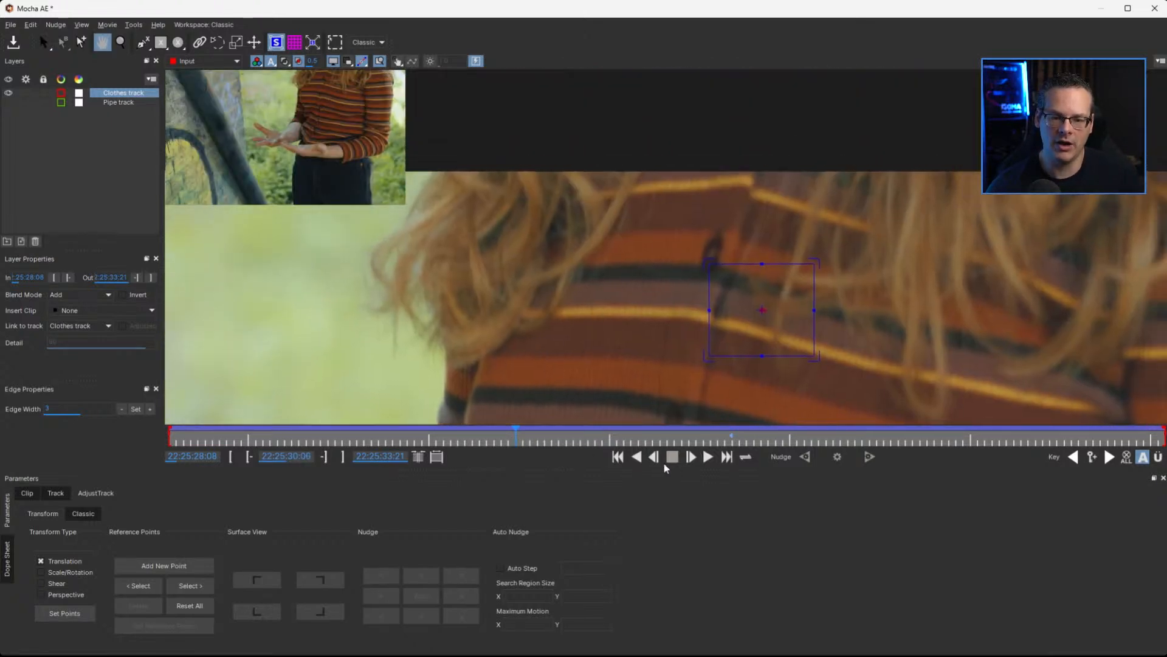
pyautogui.moveTo(495, 432); pyautogui.dragTo(459, 436)
pyautogui.press('x')
pyautogui.moveTo(521, 292); pyautogui.dragTo(521, 377)
pyautogui.moveTo(480, 436)
pyautogui.mouseDown()
pyautogui.moveTo(504, 442)
pyautogui.moveTo(463, 441)
pyautogui.moveTo(482, 443)
pyautogui.mouseUp()
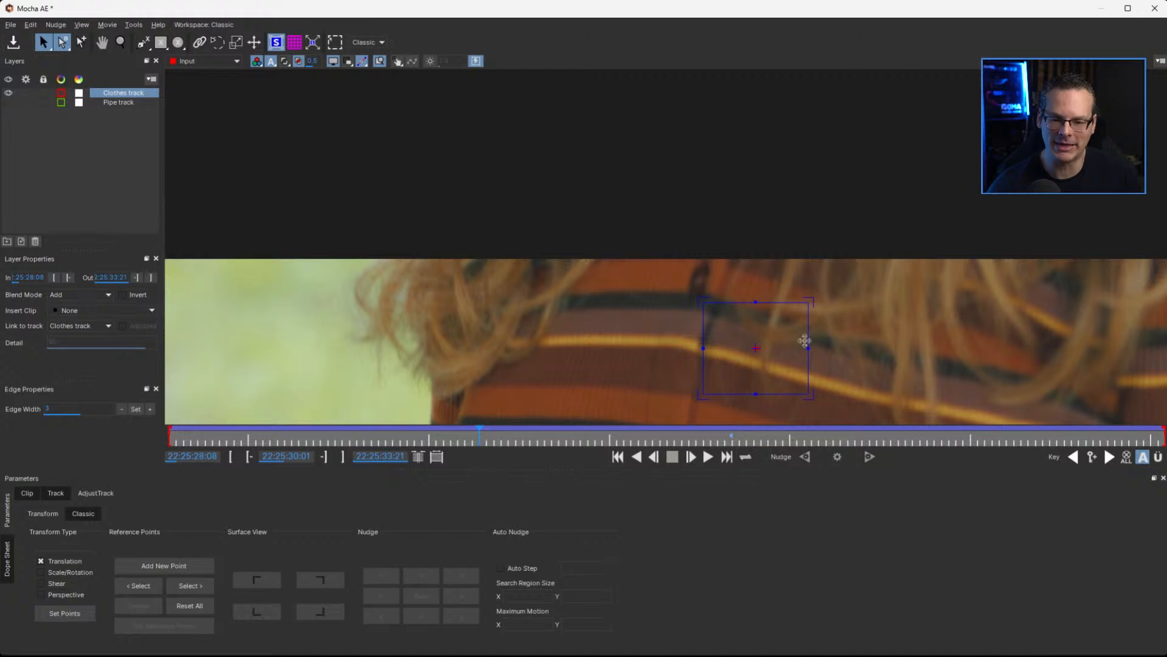
pyautogui.moveTo(479, 434)
pyautogui.mouseDown()
pyautogui.moveTo(456, 439)
pyautogui.moveTo(471, 442)
pyautogui.mouseUp()
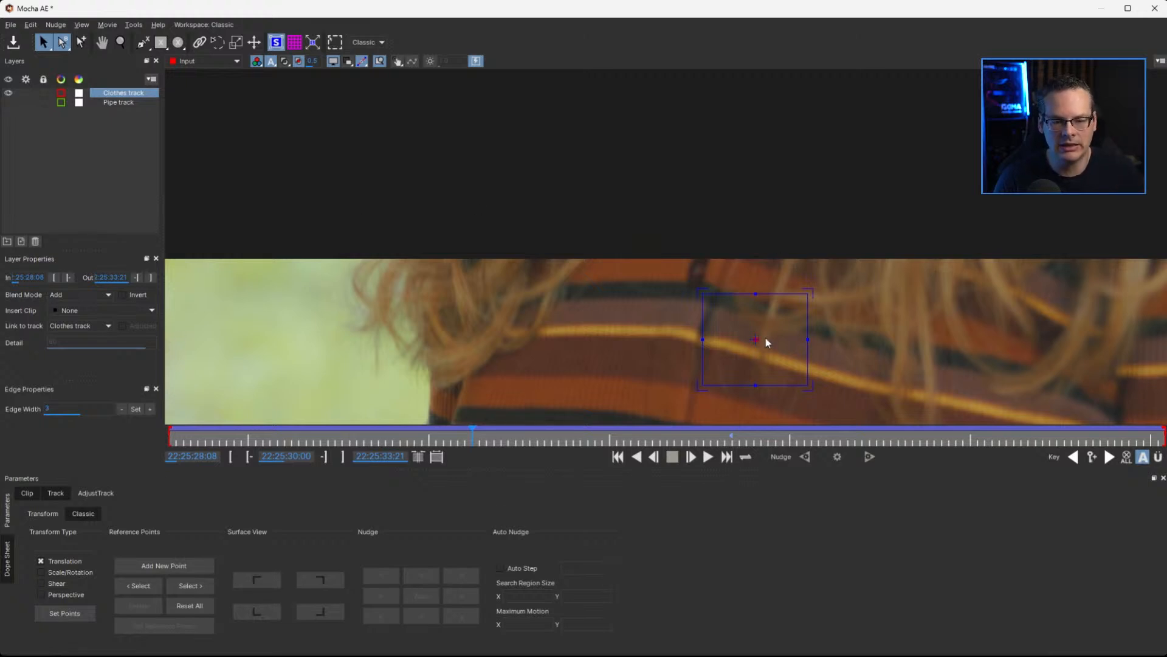
pyautogui.moveTo(755, 334); pyautogui.dragTo(695, 272)
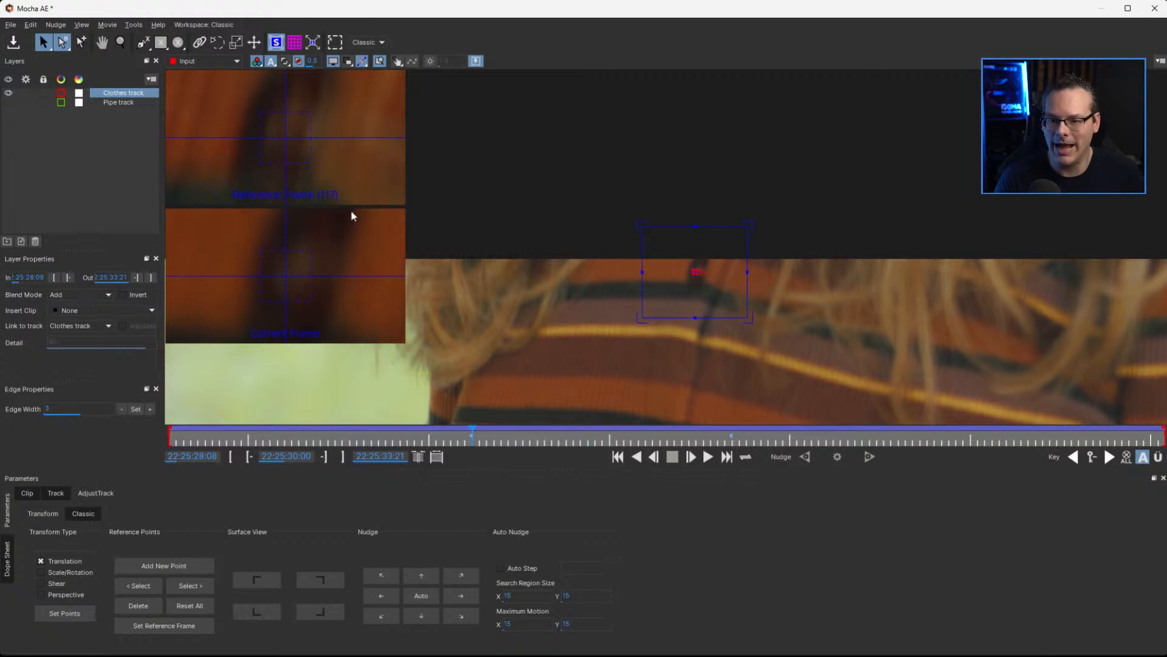
pyautogui.click(430, 594)
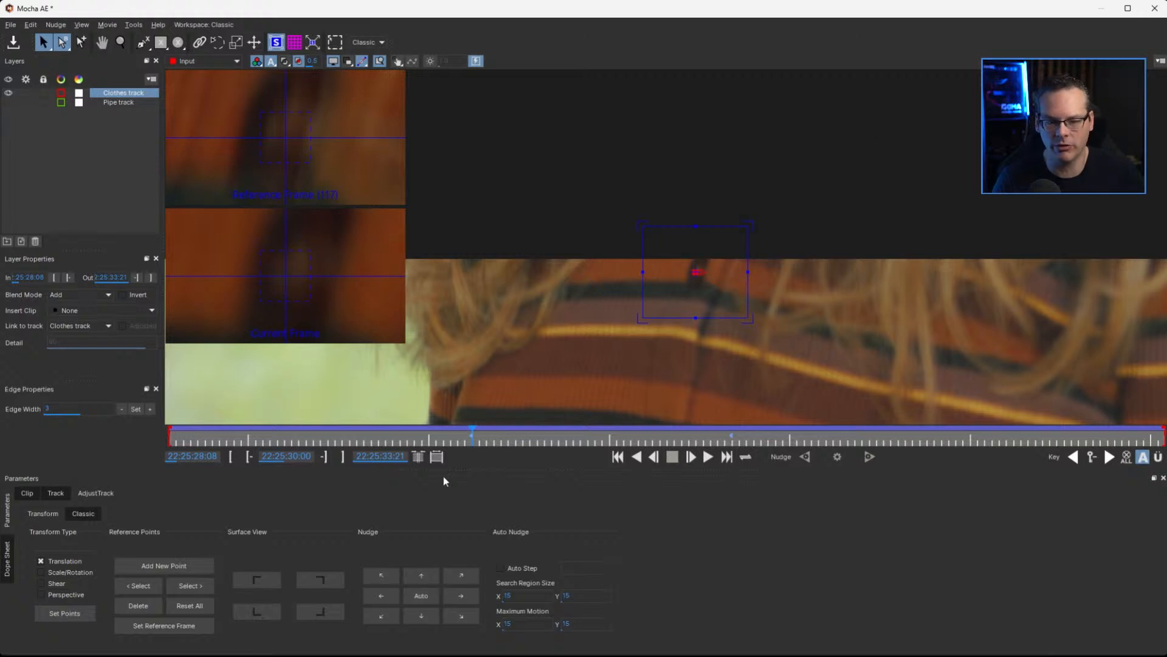
# At 22:25:31:04, correct the Clothes track's reference point with the automatic nudge
pyautogui.moveTo(473, 431); pyautogui.dragTo(652, 428)
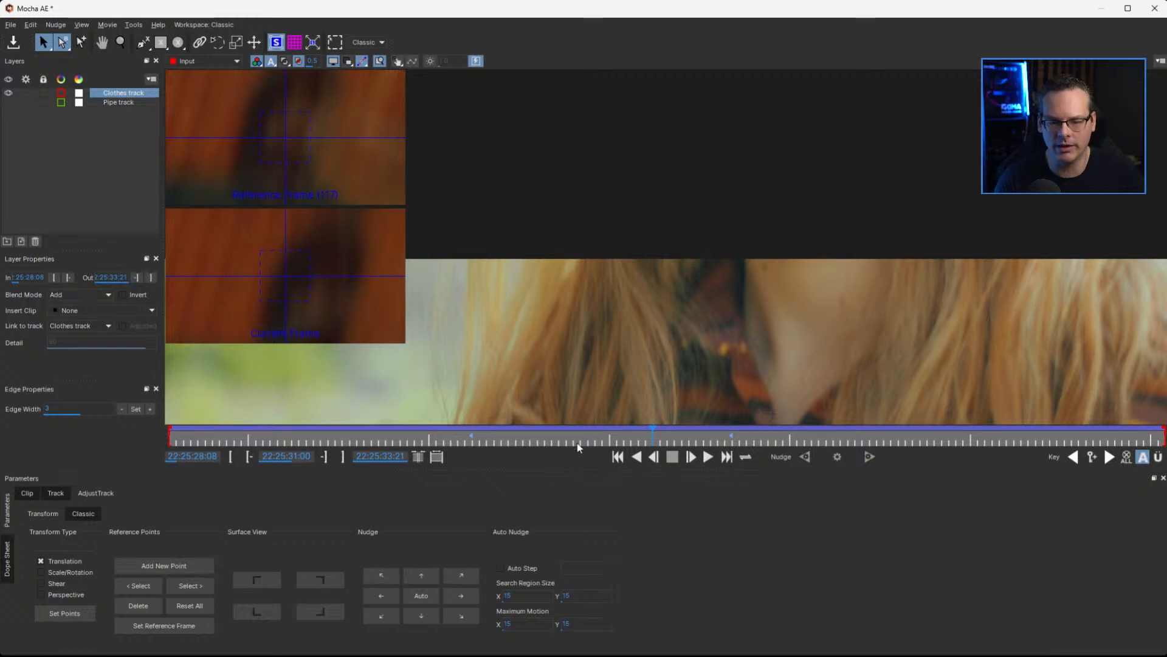
pyautogui.click(660, 437)
pyautogui.moveTo(659, 437)
pyautogui.mouseDown()
pyautogui.moveTo(517, 441)
pyautogui.moveTo(726, 435)
pyautogui.moveTo(658, 440)
pyautogui.moveTo(712, 442)
pyautogui.moveTo(678, 446)
pyautogui.mouseUp()
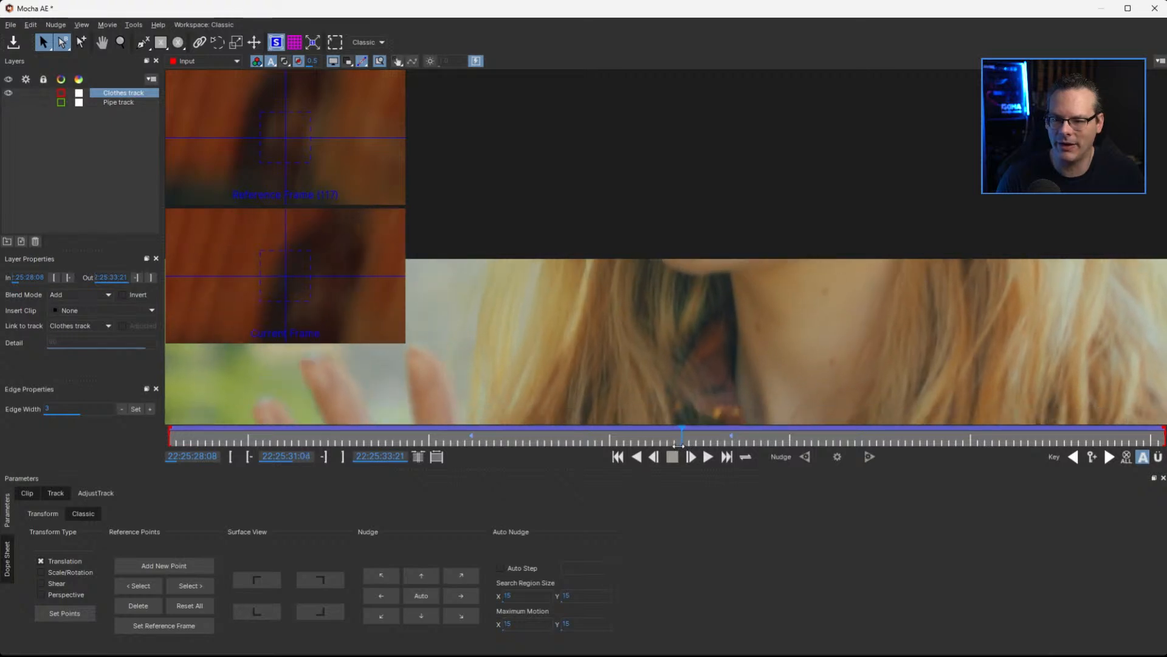
pyautogui.click(428, 597)
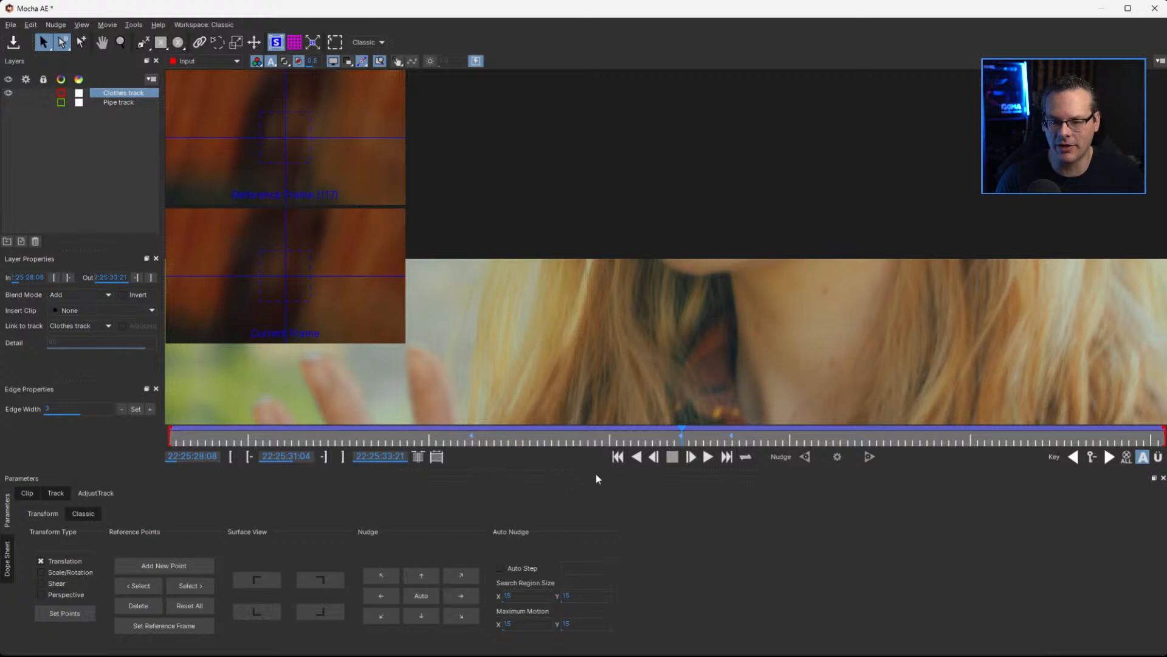
# Correct the reference point with the automatic nudge at 22:25:30:20 and again at 22:25:30:14
pyautogui.moveTo(682, 431); pyautogui.dragTo(616, 433)
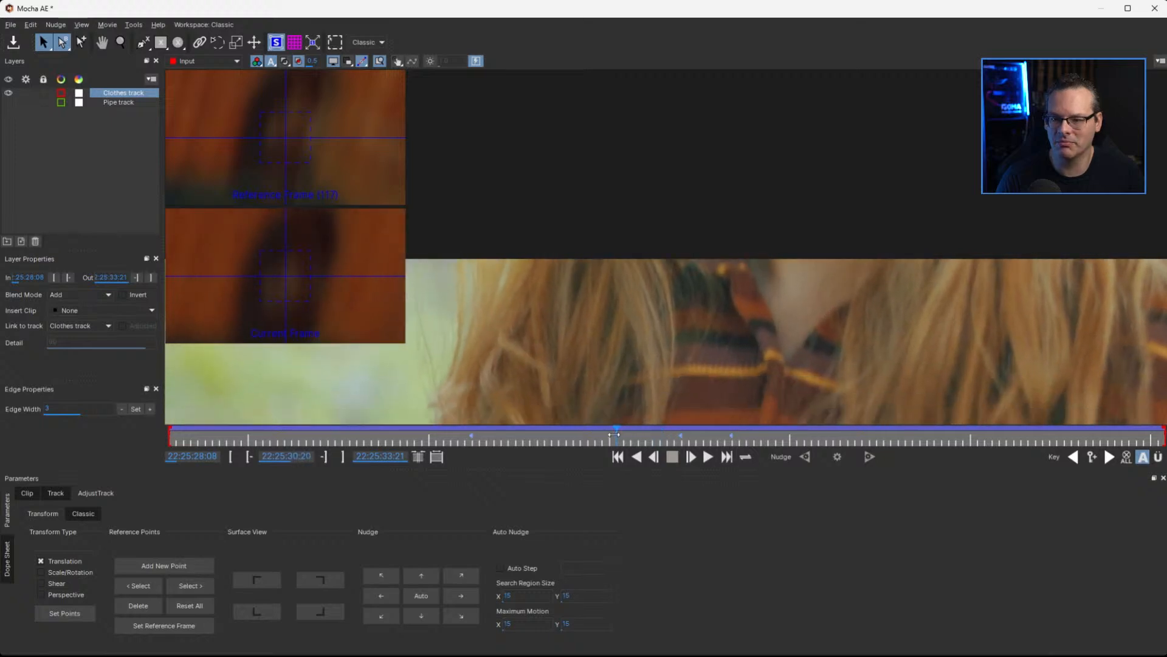
pyautogui.click(420, 597)
pyautogui.moveTo(614, 440); pyautogui.dragTo(571, 433)
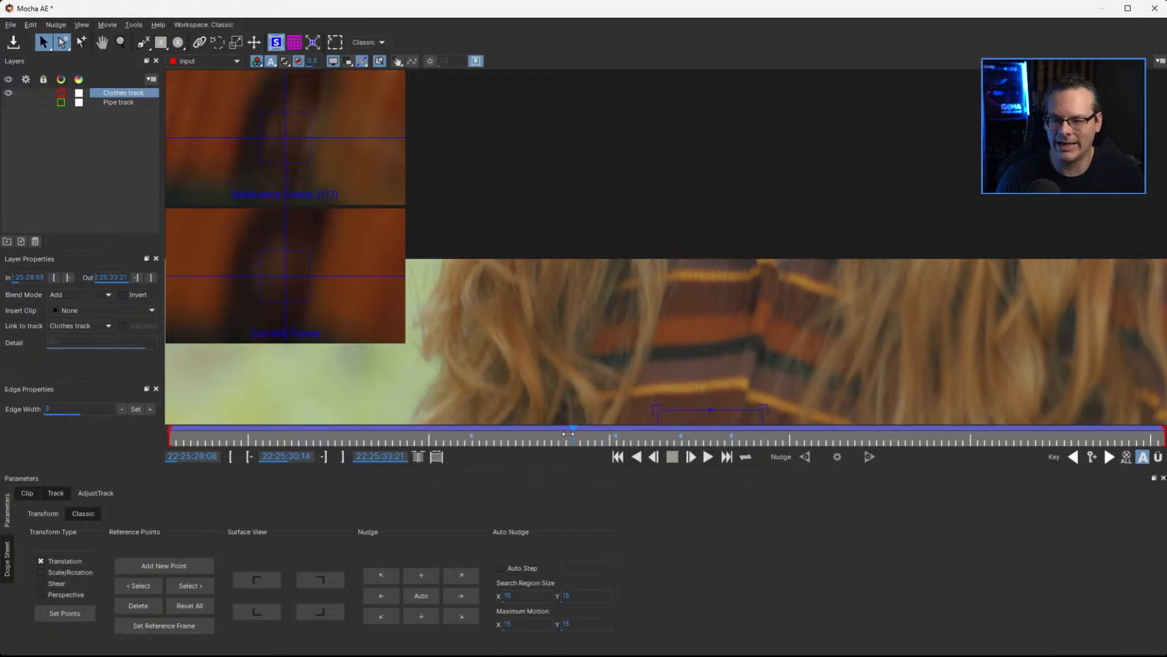
pyautogui.click(420, 594)
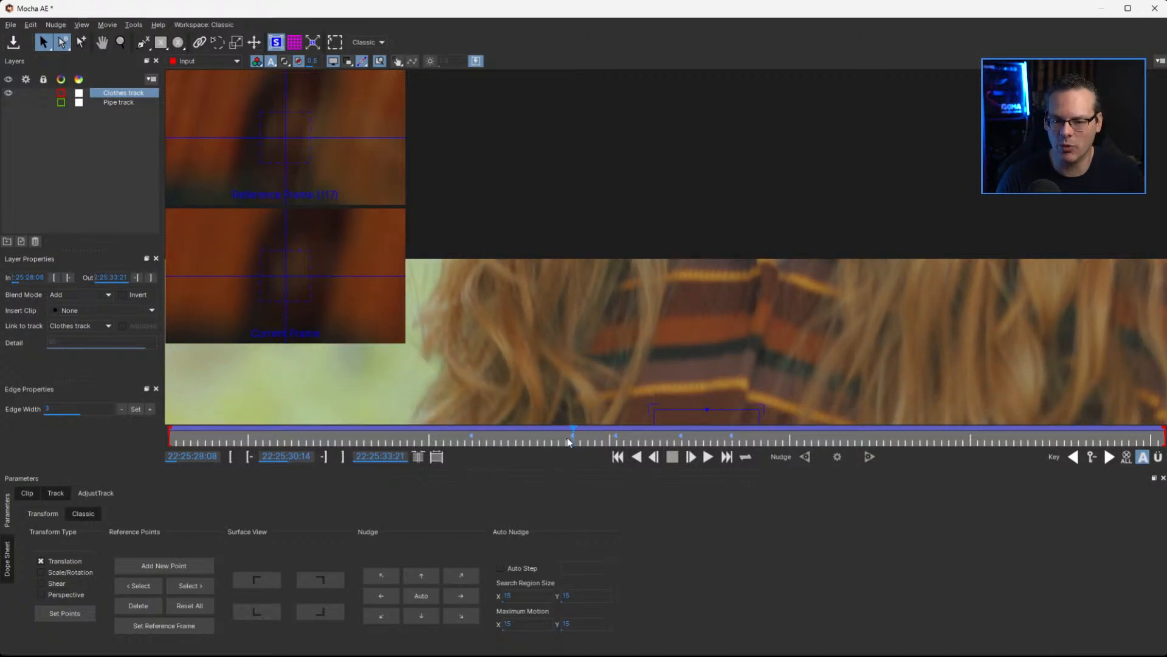
# Scrub and play through the shot to check how the corrected Clothes track follows the shirt, finishing at 22:25:31:12
pyautogui.moveTo(566, 436); pyautogui.dragTo(520, 428)
pyautogui.press('KP_Multiply')
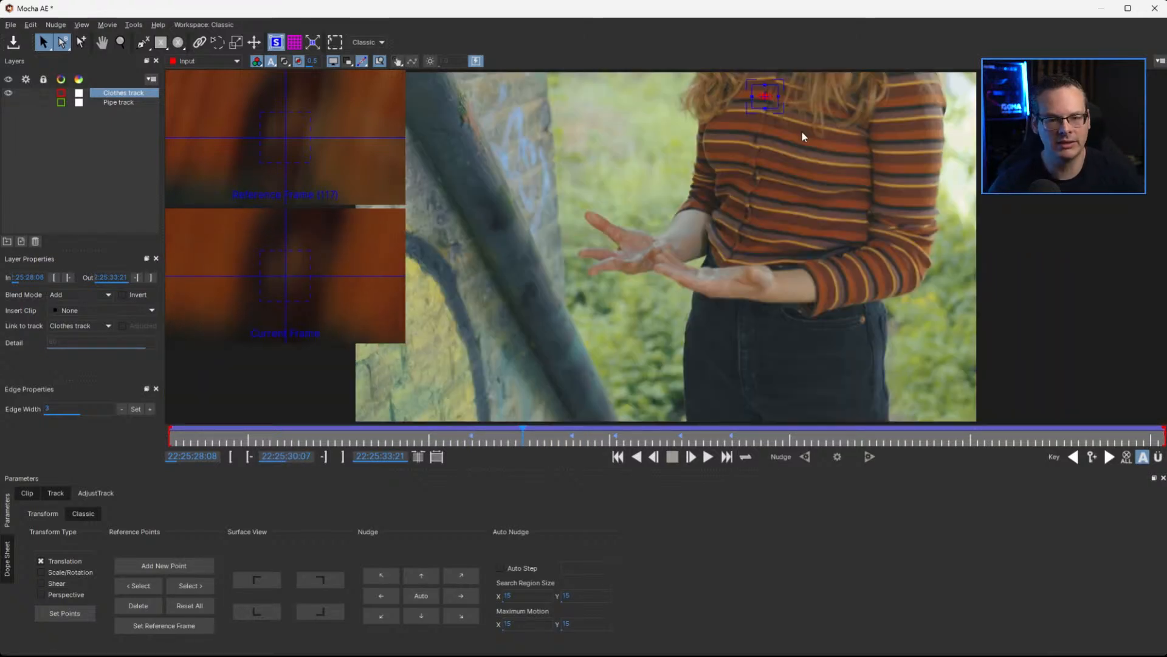
pyautogui.moveTo(521, 435); pyautogui.dragTo(469, 443)
pyautogui.press('space')
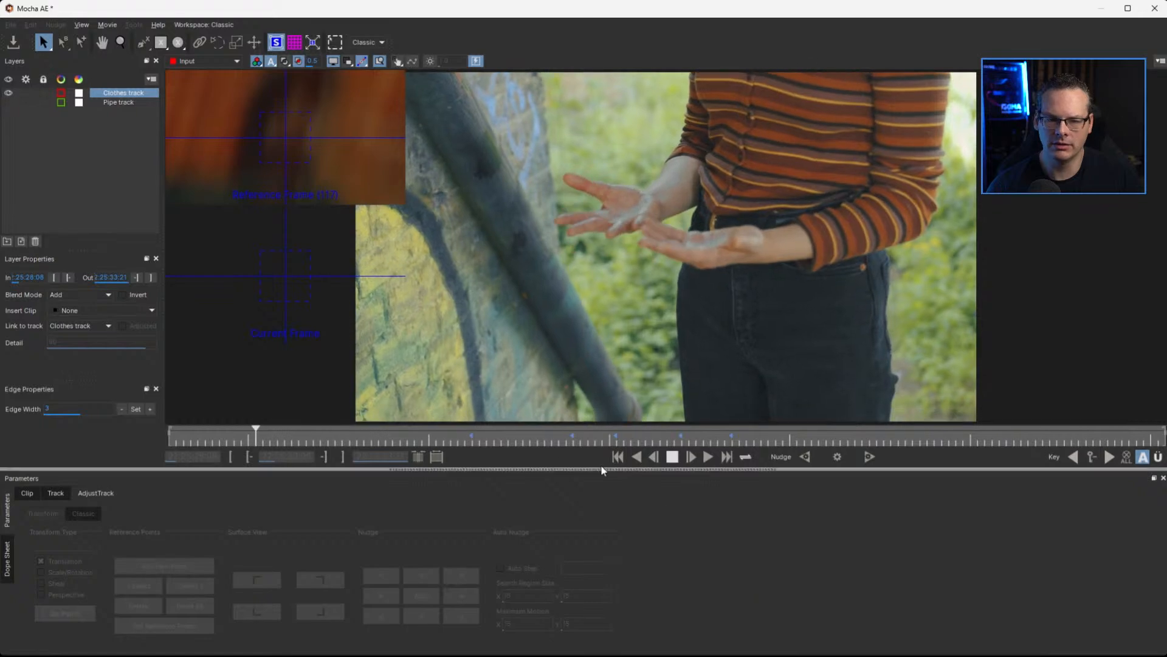
pyautogui.moveTo(429, 440); pyautogui.dragTo(739, 456)
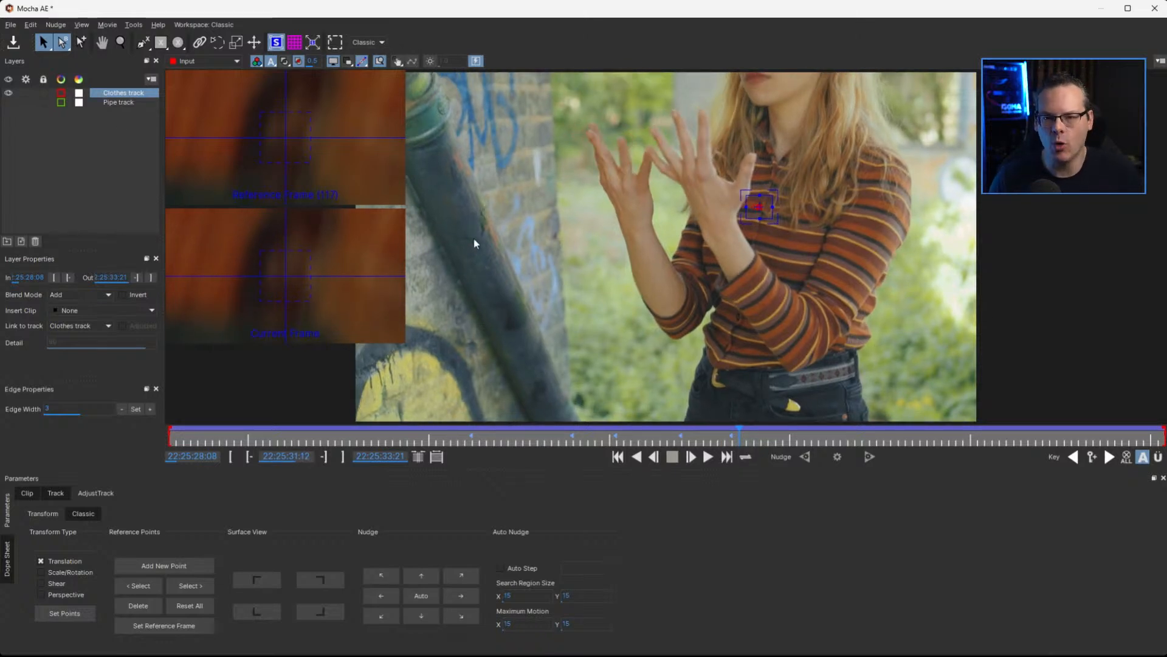
# Switch the workspace from Classic to Essentials, fit the footage to the viewer and hide the Clothes track layer
pyautogui.click(369, 41)
pyautogui.click(377, 55)
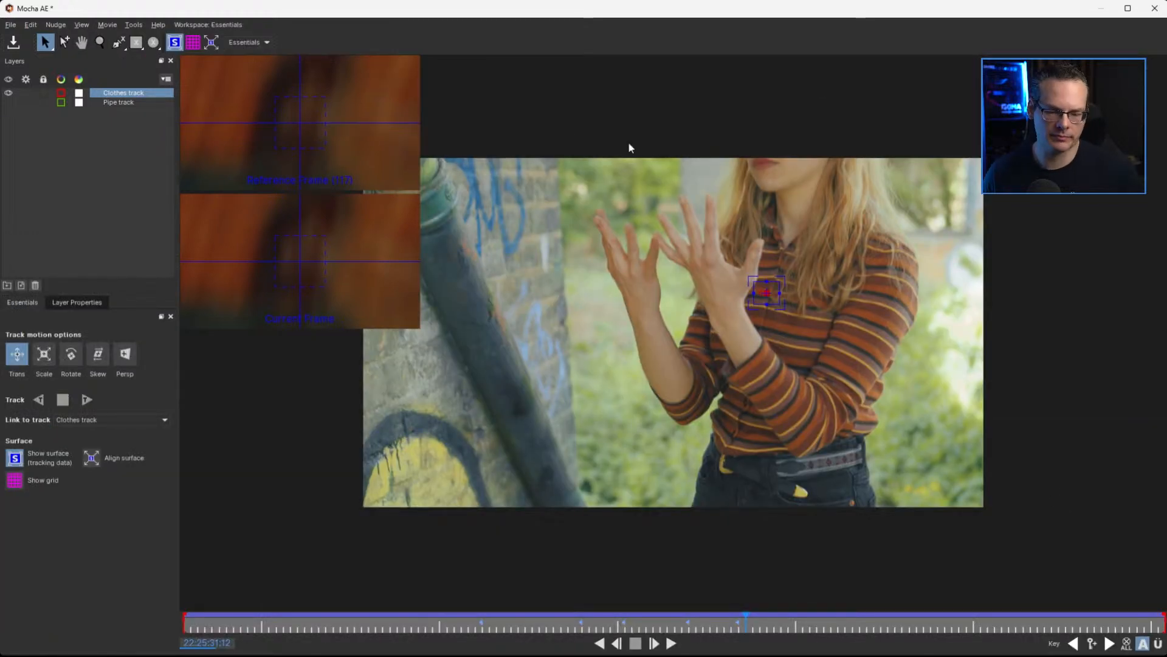
pyautogui.press('KP_Multiply')
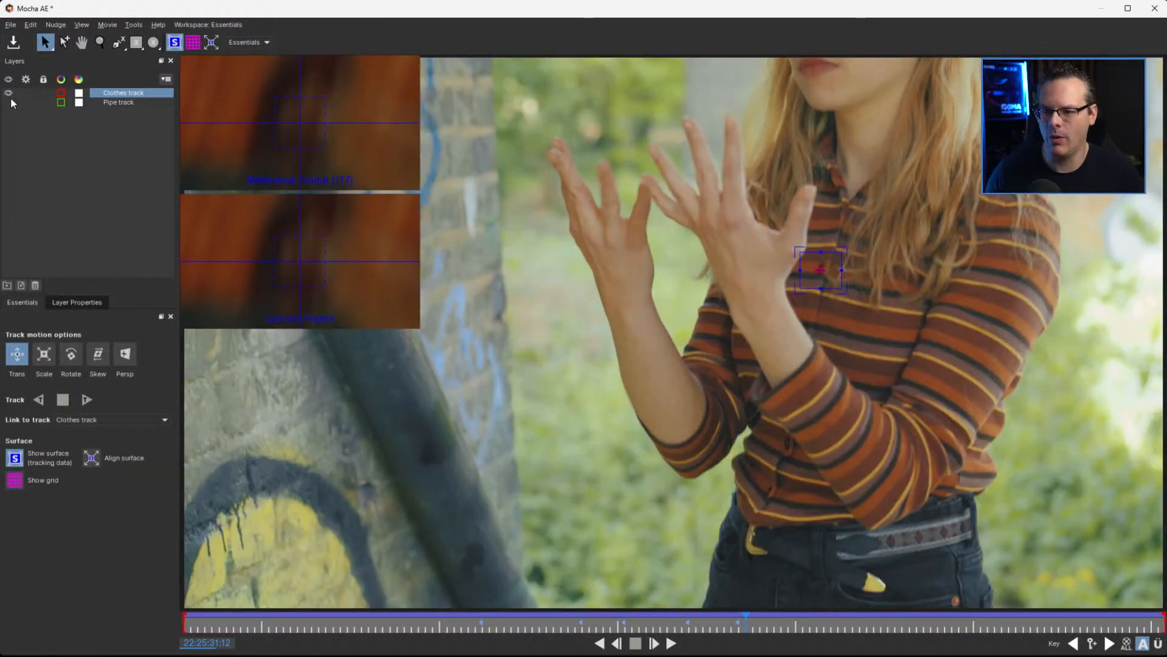
pyautogui.click(8, 92)
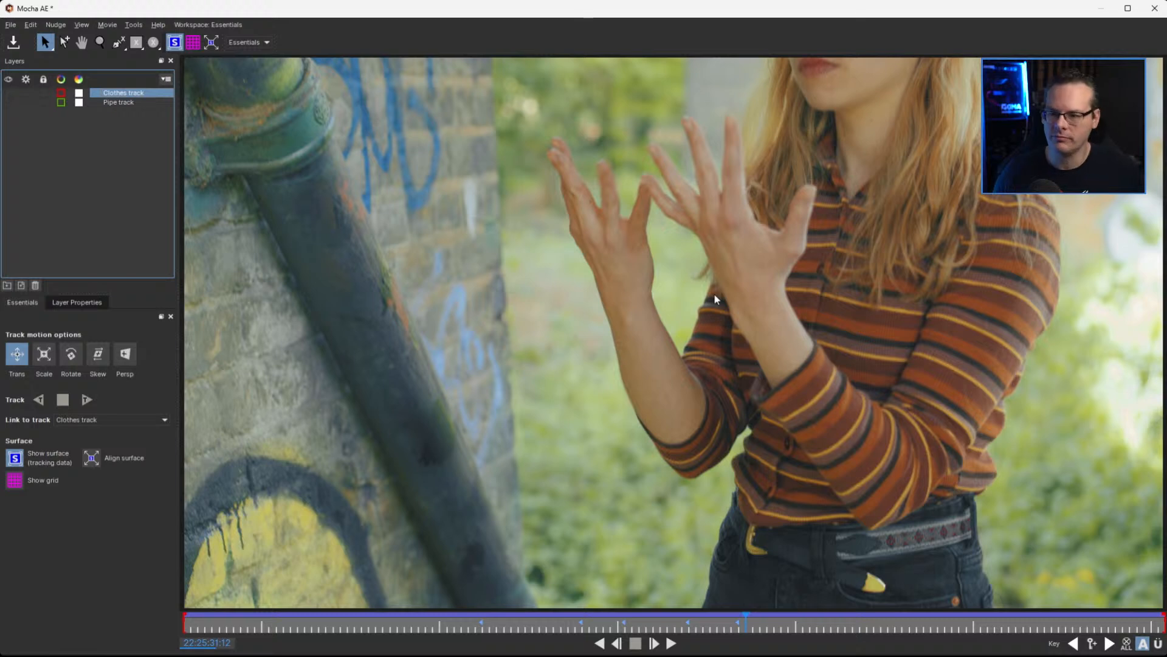
# Save the Mocha project and exit Mocha AE back to After Effects
pyautogui.click(13, 42)
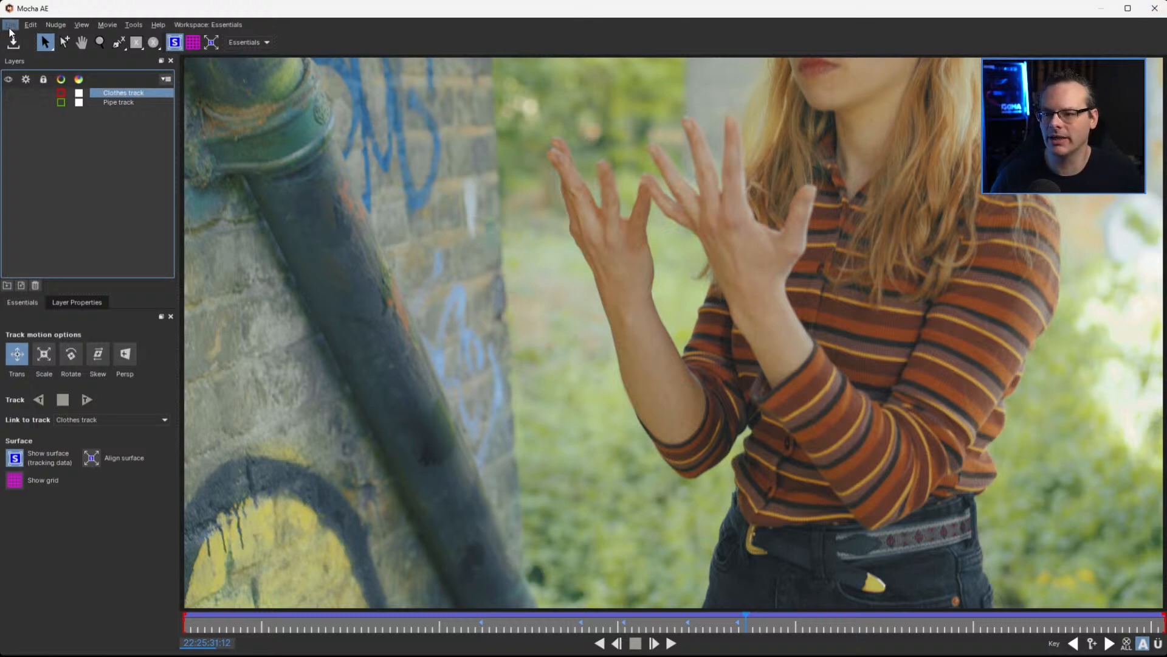
pyautogui.click(10, 25)
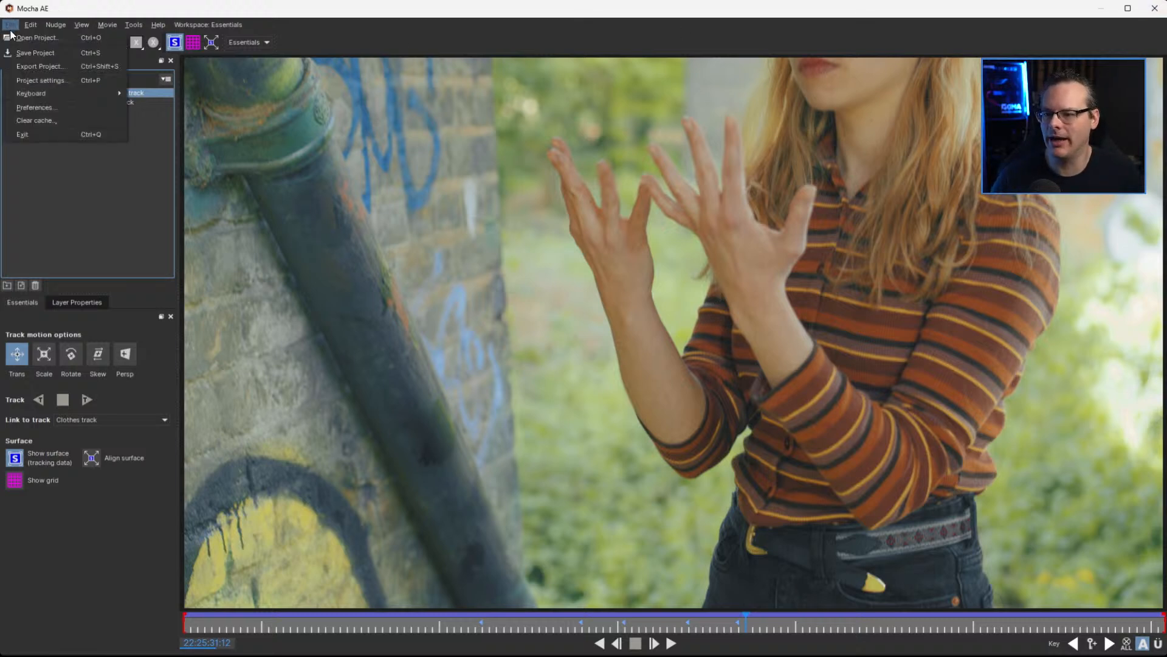
pyautogui.click(63, 136)
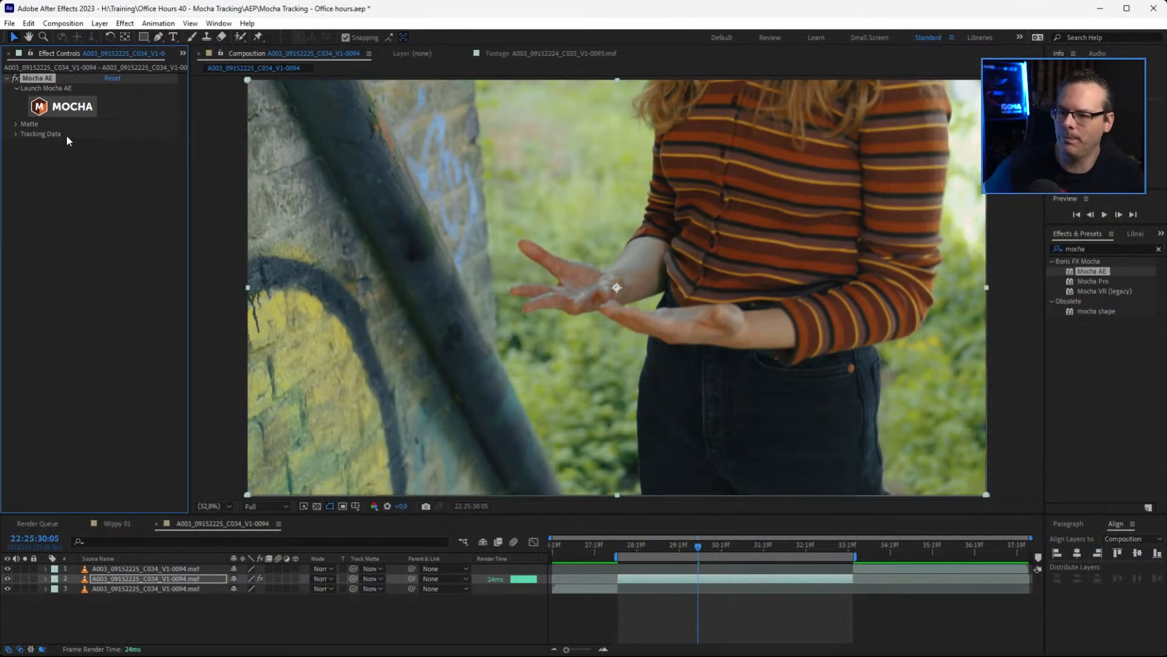
# Open ultrazap_04.mxf from the project's Zap after folder and examine the electricity effect around the woman's fingertips
pyautogui.click(183, 54)
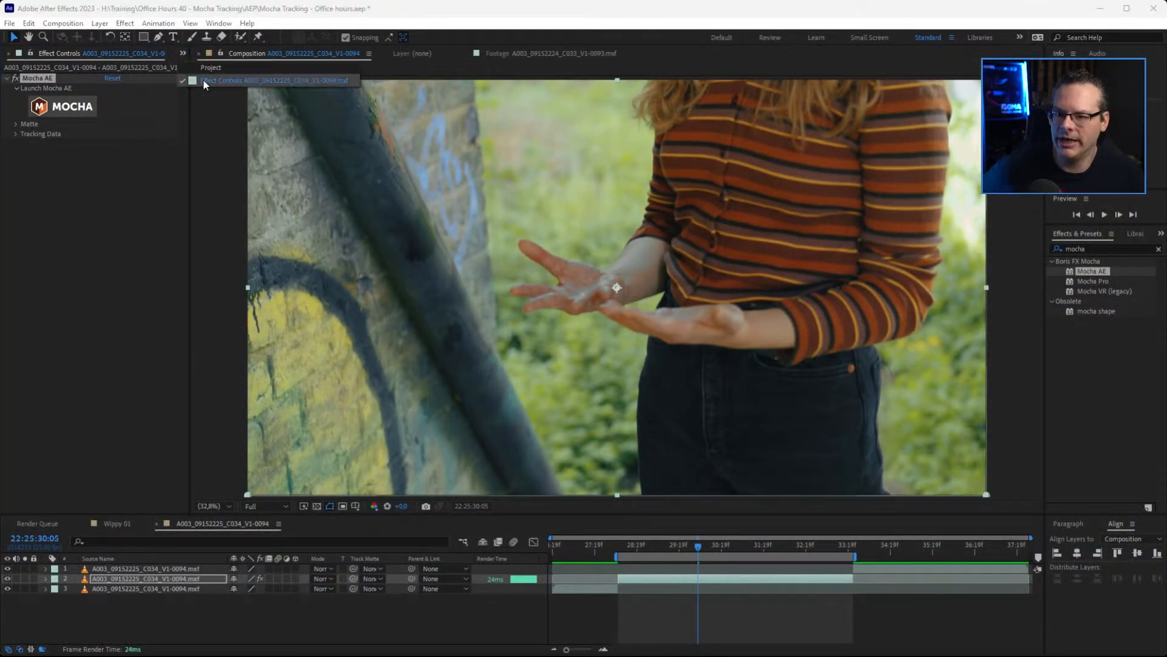
pyautogui.click(200, 68)
pyautogui.click(13, 294)
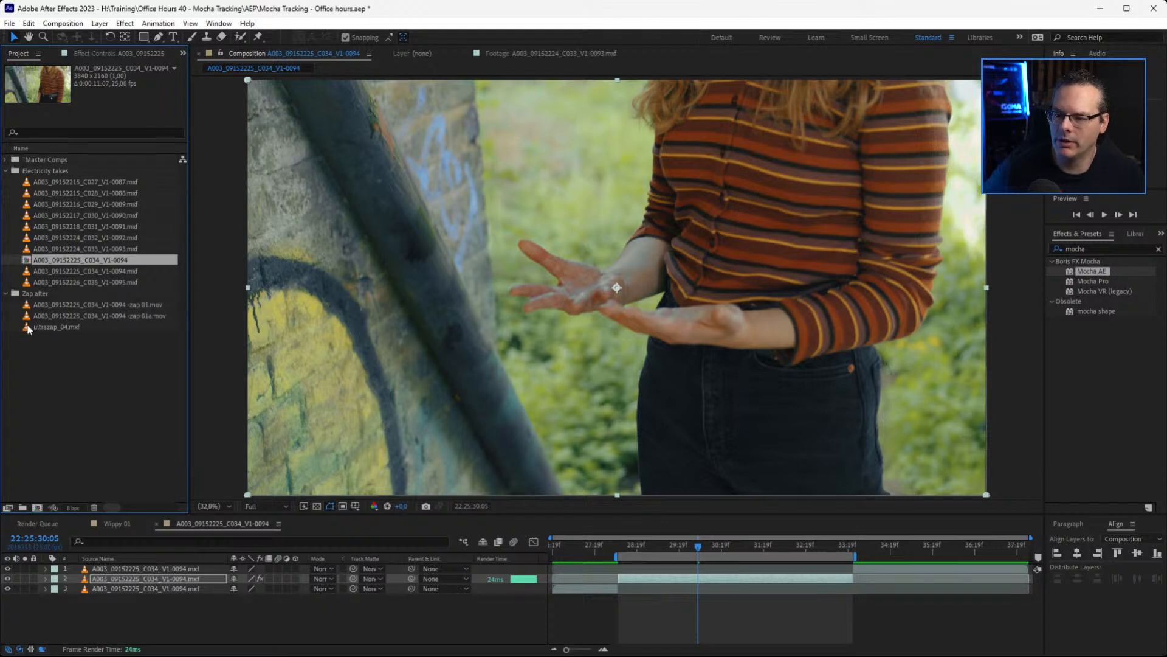
pyautogui.doubleClick(27, 327)
pyautogui.click(484, 480)
pyautogui.press('space')
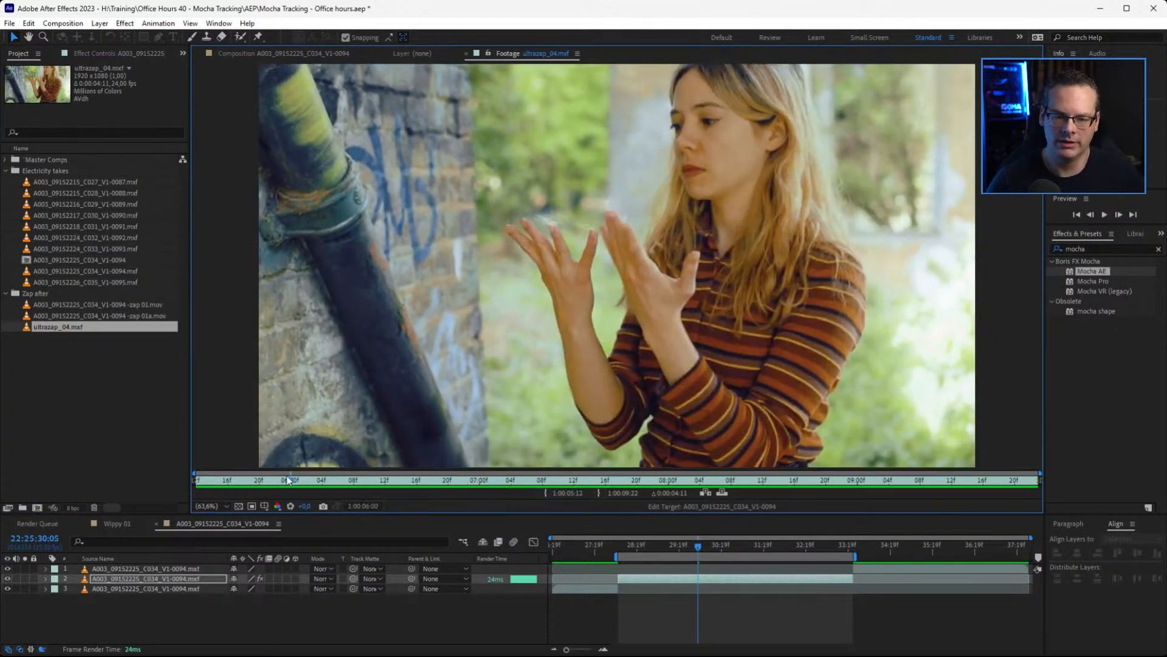
pyautogui.press('space')
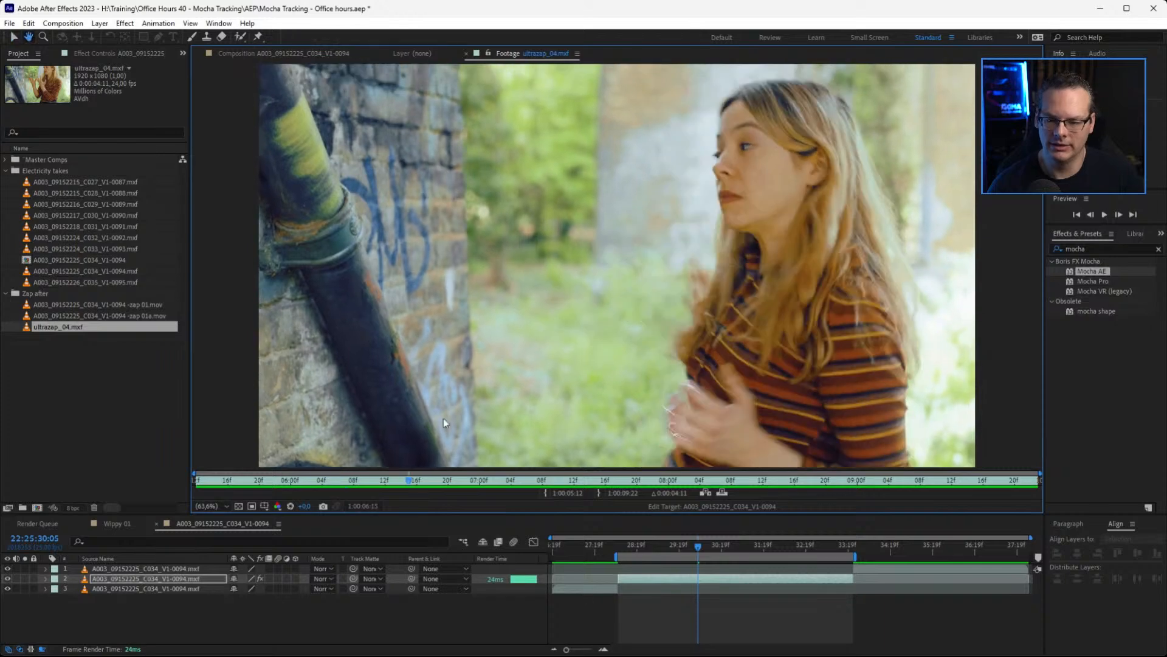
pyautogui.moveTo(355, 479); pyautogui.dragTo(298, 485)
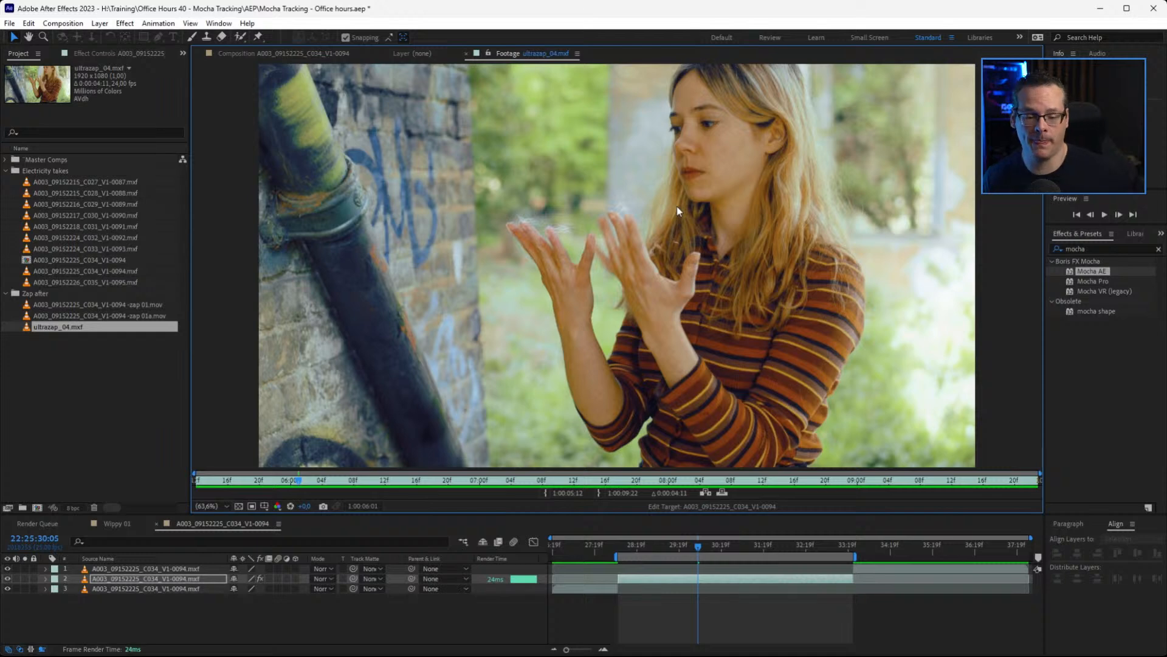
pyautogui.moveTo(293, 484)
pyautogui.mouseDown()
pyautogui.moveTo(268, 484)
pyautogui.moveTo(298, 484)
pyautogui.mouseUp()
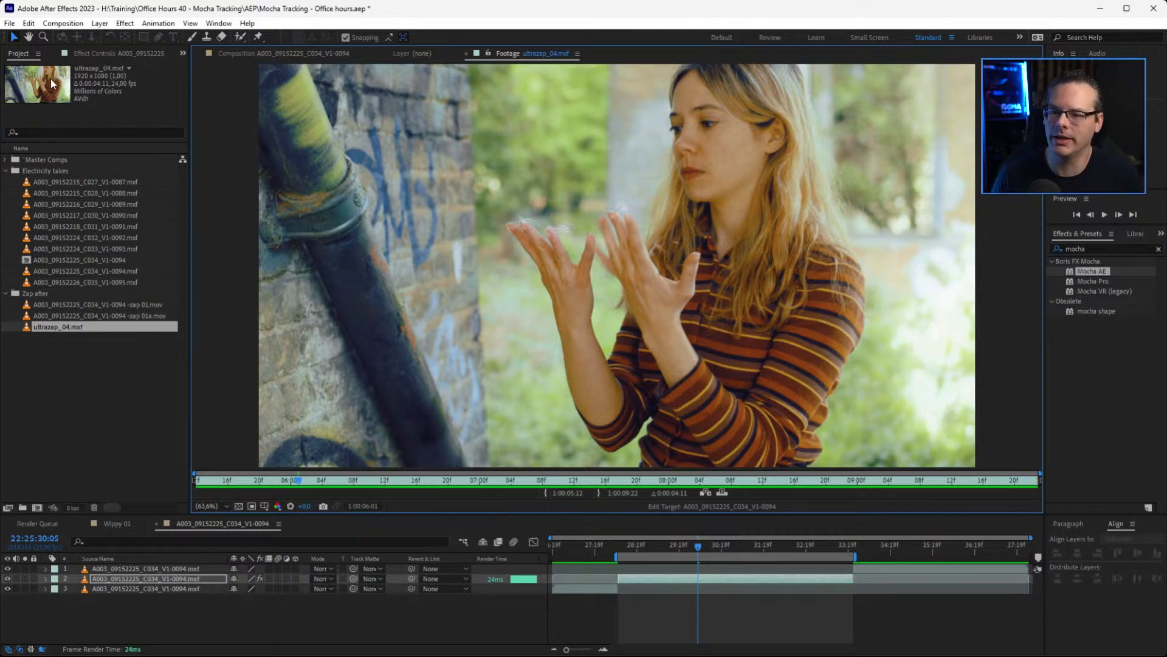
# Return to the layer's Mocha AE effect, relaunch Mocha and dismiss the Boris FX welcome message
pyautogui.click(95, 53)
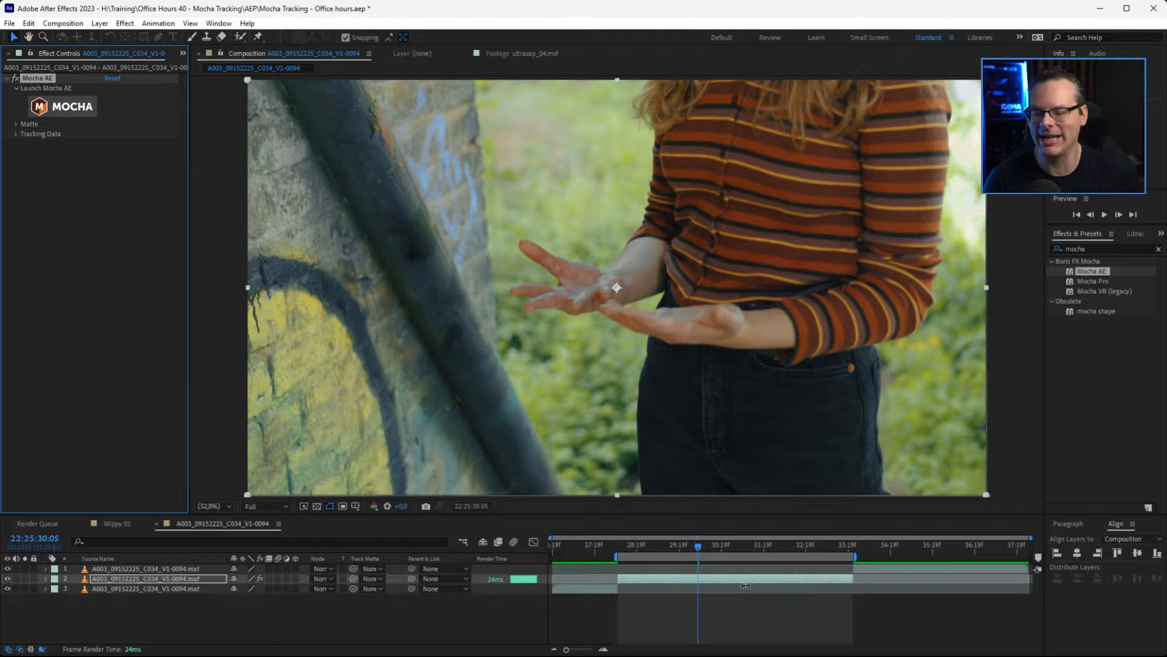
pyautogui.click(78, 111)
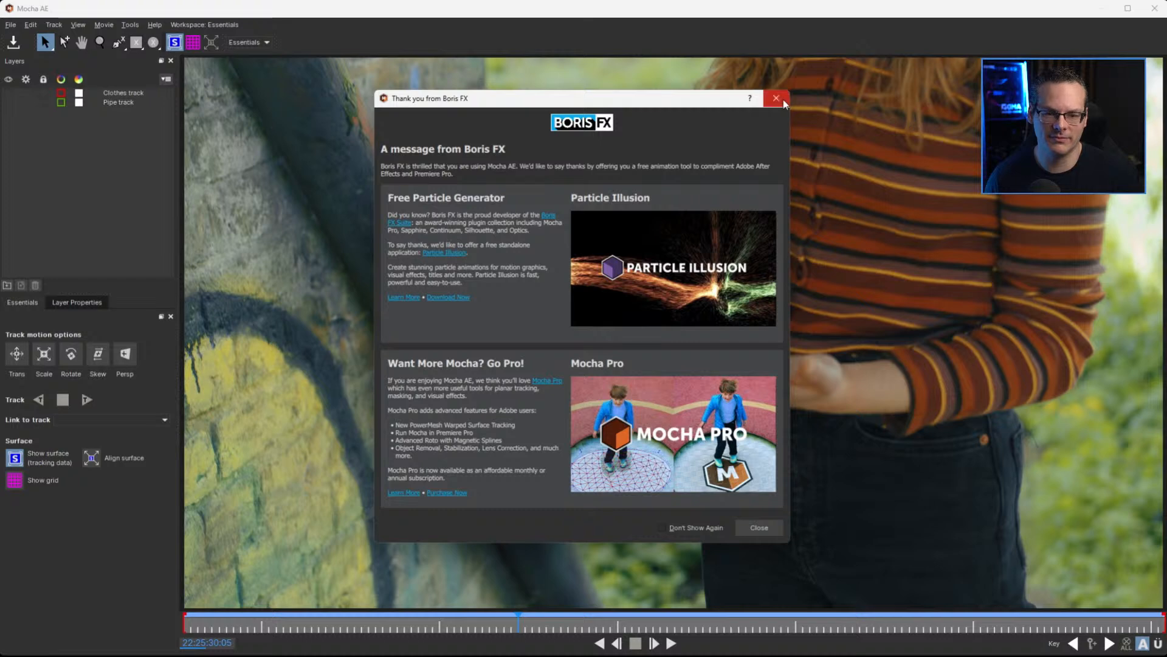
pyautogui.click(761, 529)
pyautogui.click(904, 520)
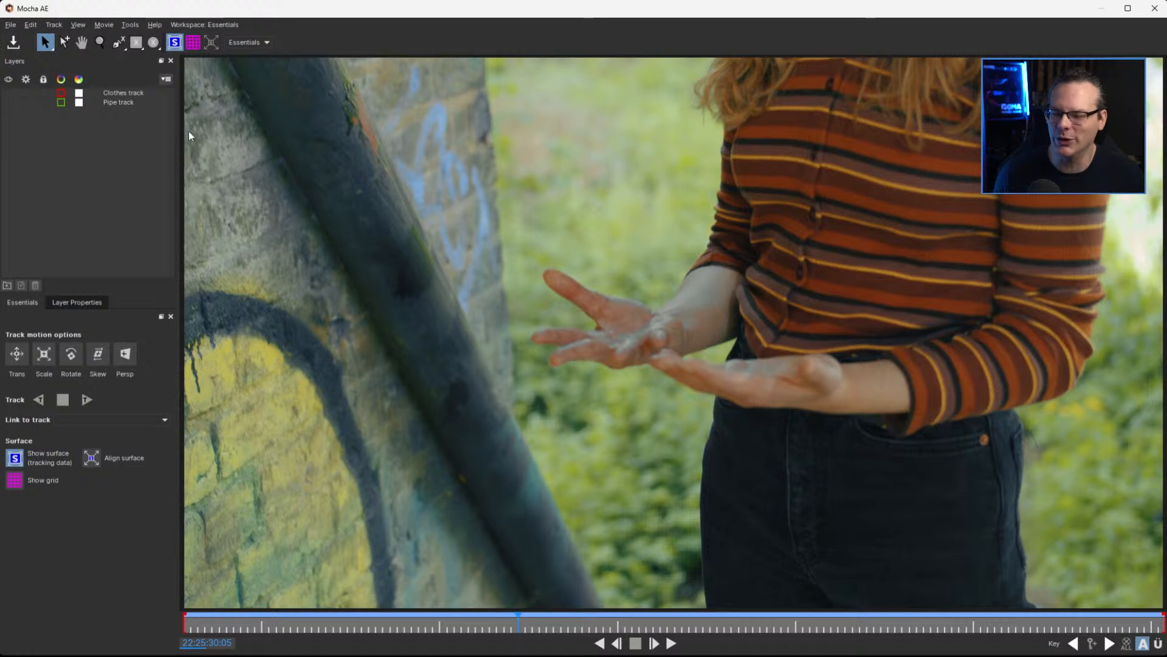
# At 22:25:32:08, draw a five-point X-spline along the fingertips of the hand nearest the woman's body, from thumb to little finger
pyautogui.click(133, 101)
pyautogui.moveTo(658, 627); pyautogui.dragTo(893, 623)
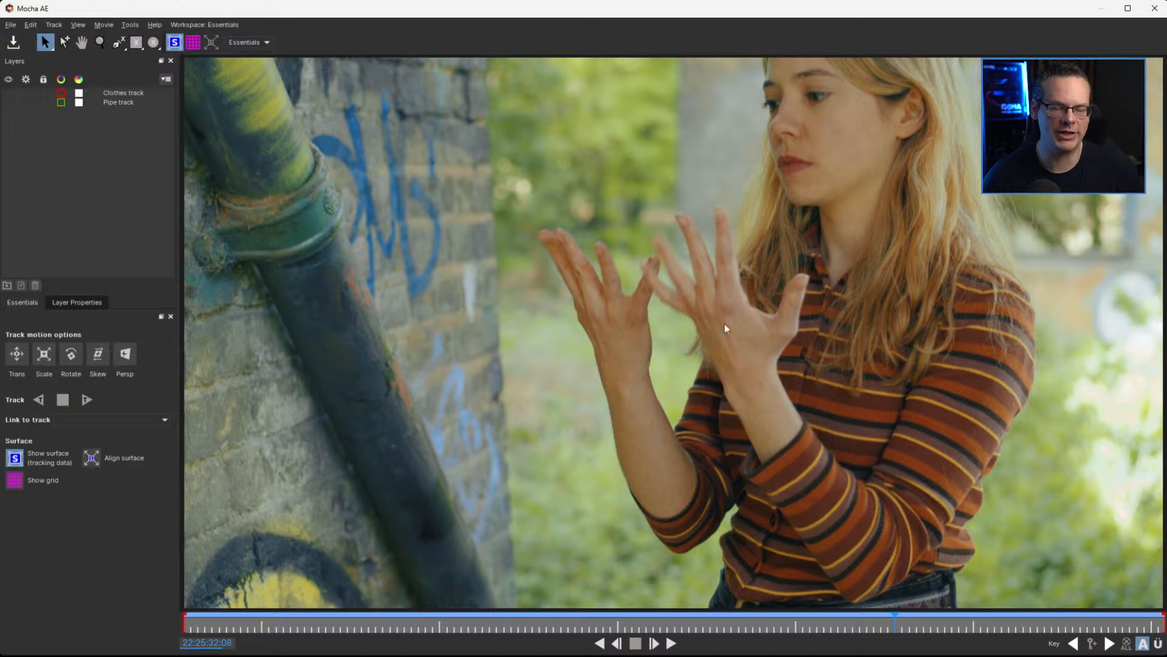
pyautogui.click(120, 45)
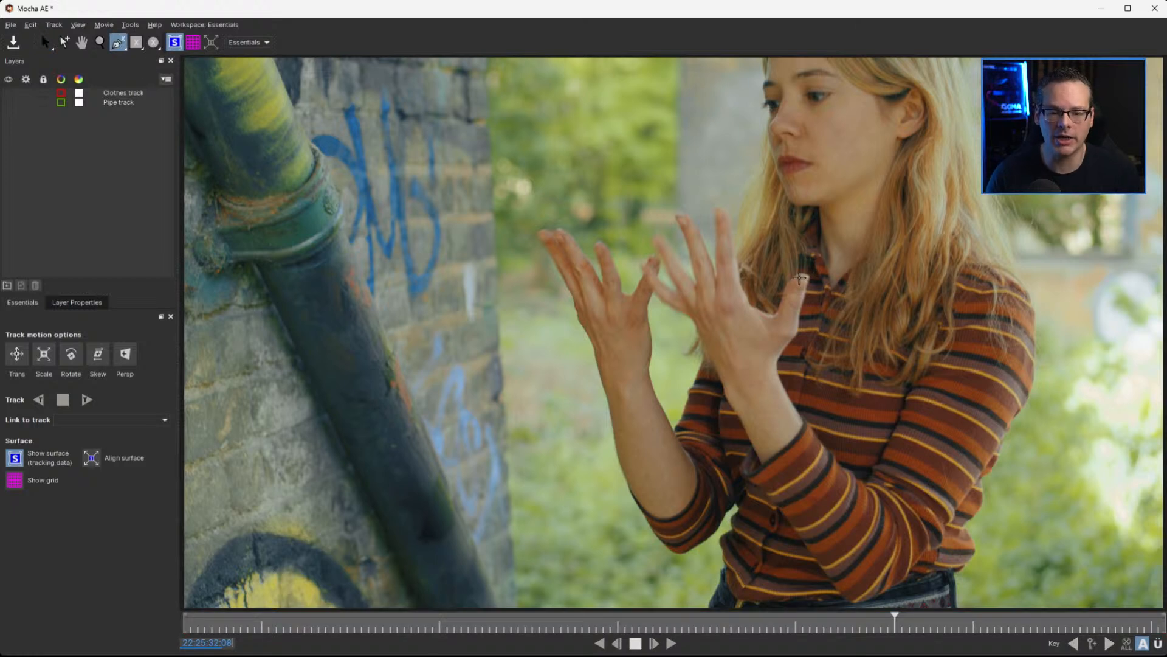
pyautogui.click(802, 282)
pyautogui.click(712, 191)
pyautogui.click(682, 217)
pyautogui.click(660, 239)
pyautogui.click(645, 271)
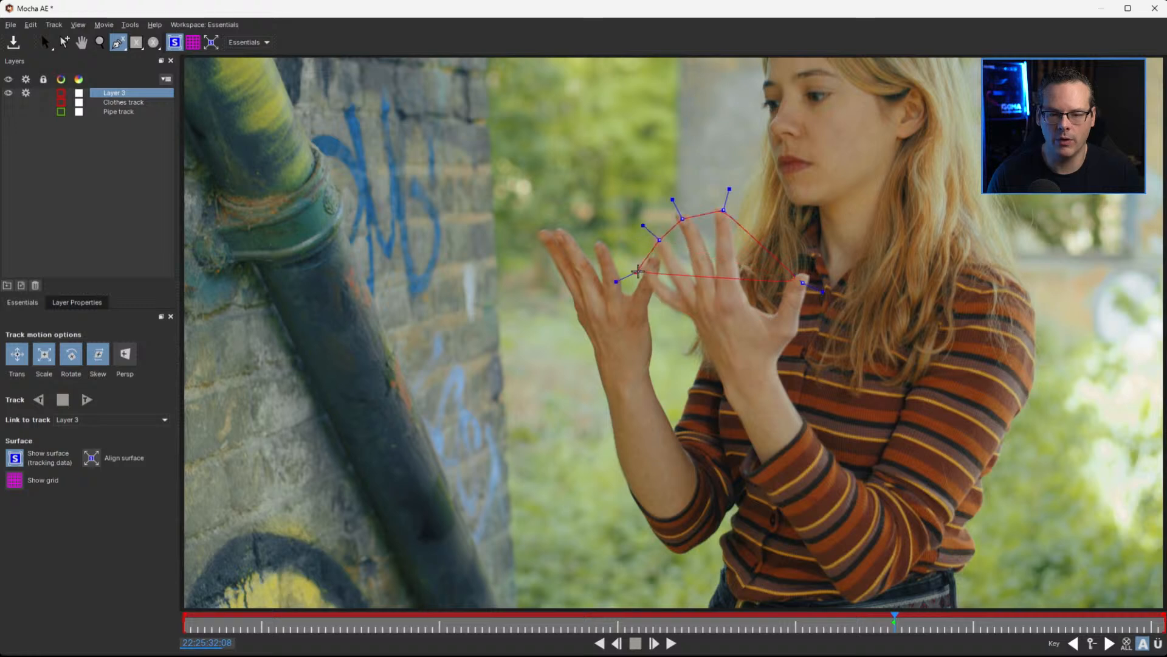
pyautogui.click(624, 245)
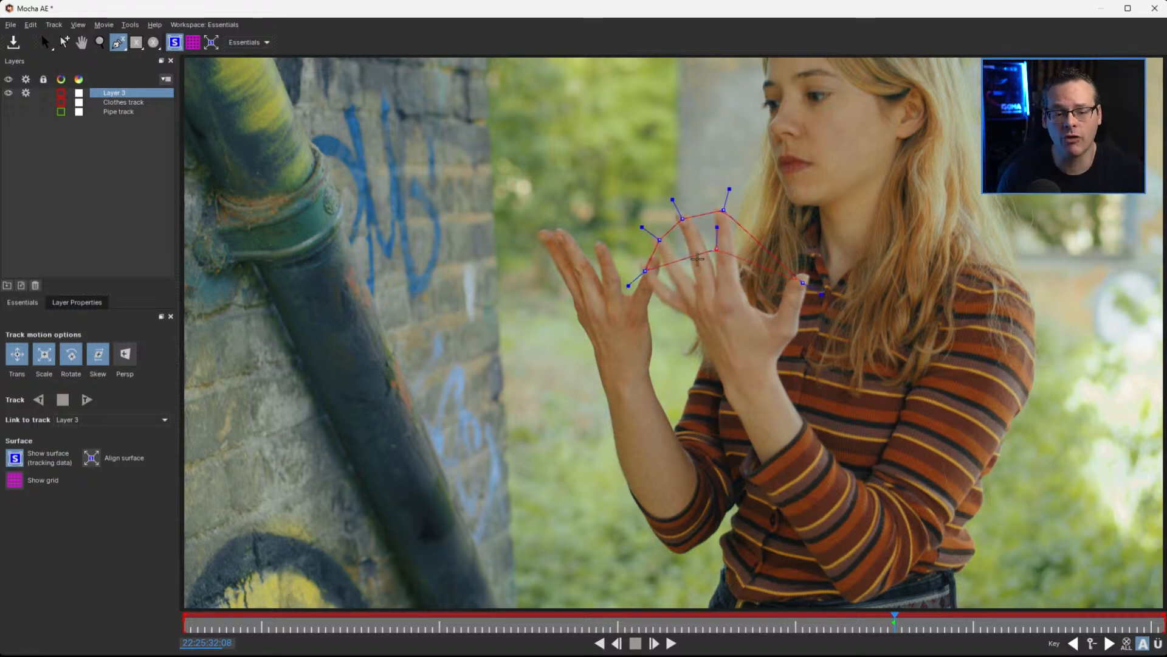
pyautogui.rightClick(695, 322)
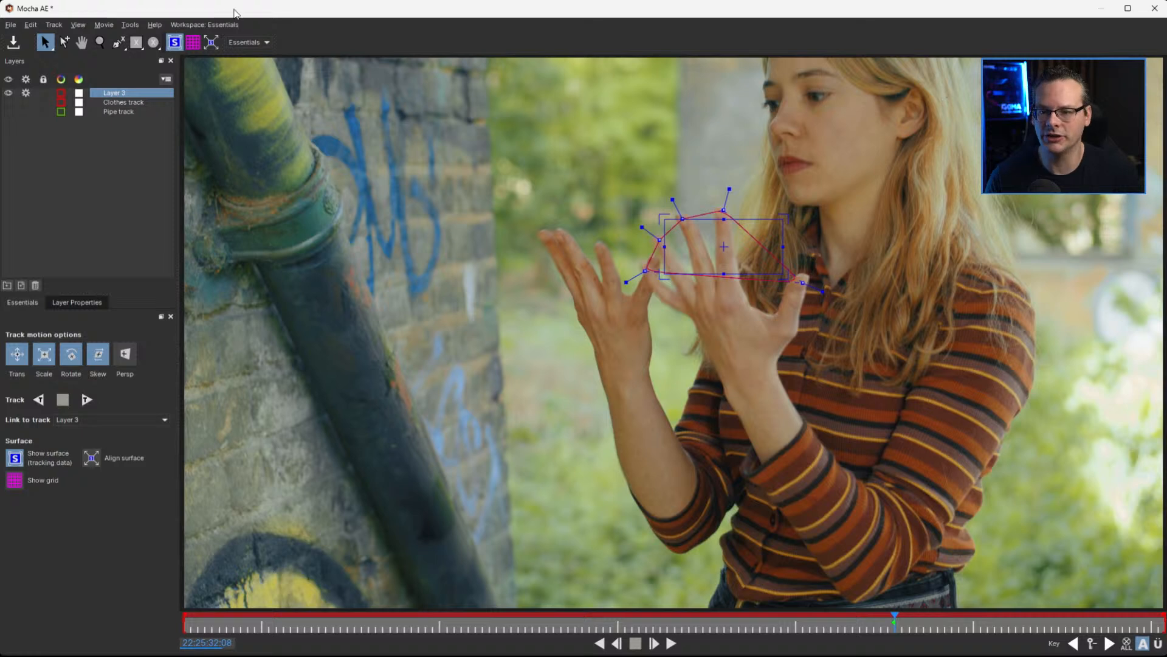
# Hide the surface, convert the fingertip shape to an open spline and fine-tune its points on the fingertips
pyautogui.click(174, 42)
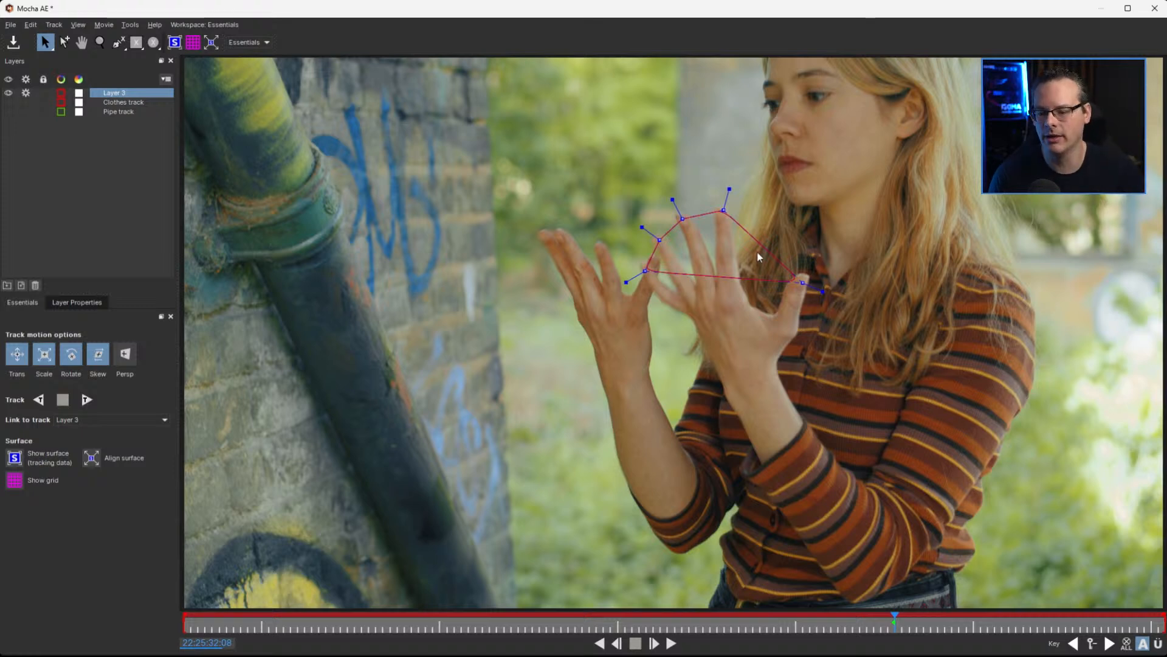
pyautogui.rightClick(803, 283)
pyautogui.moveTo(823, 294)
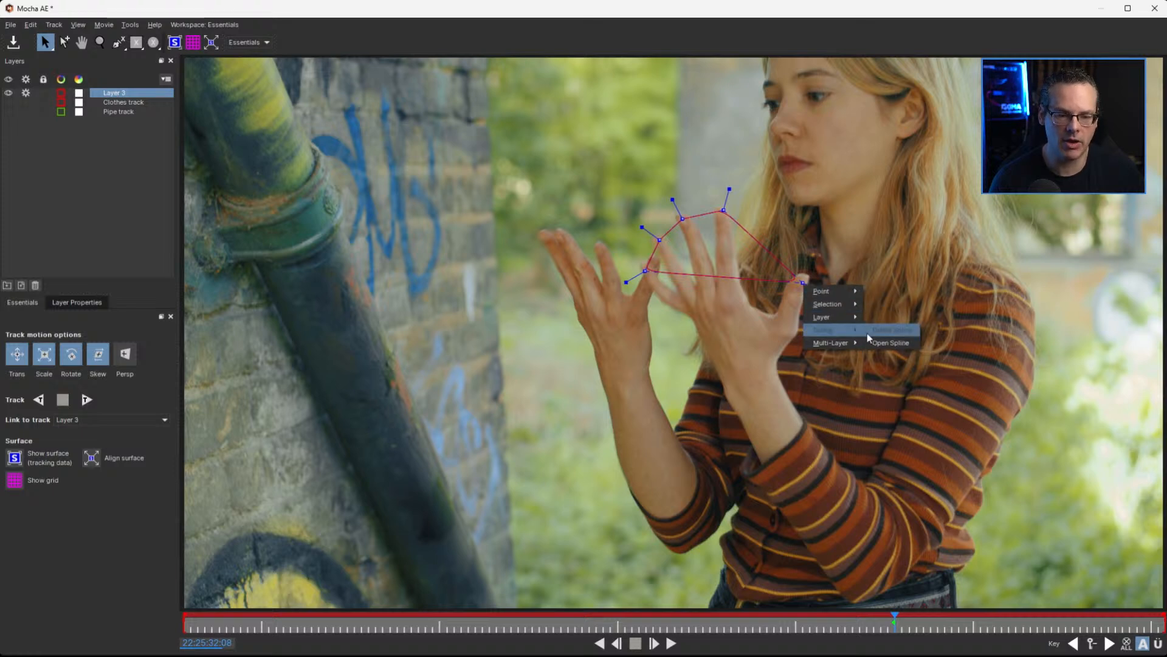
pyautogui.click(896, 333)
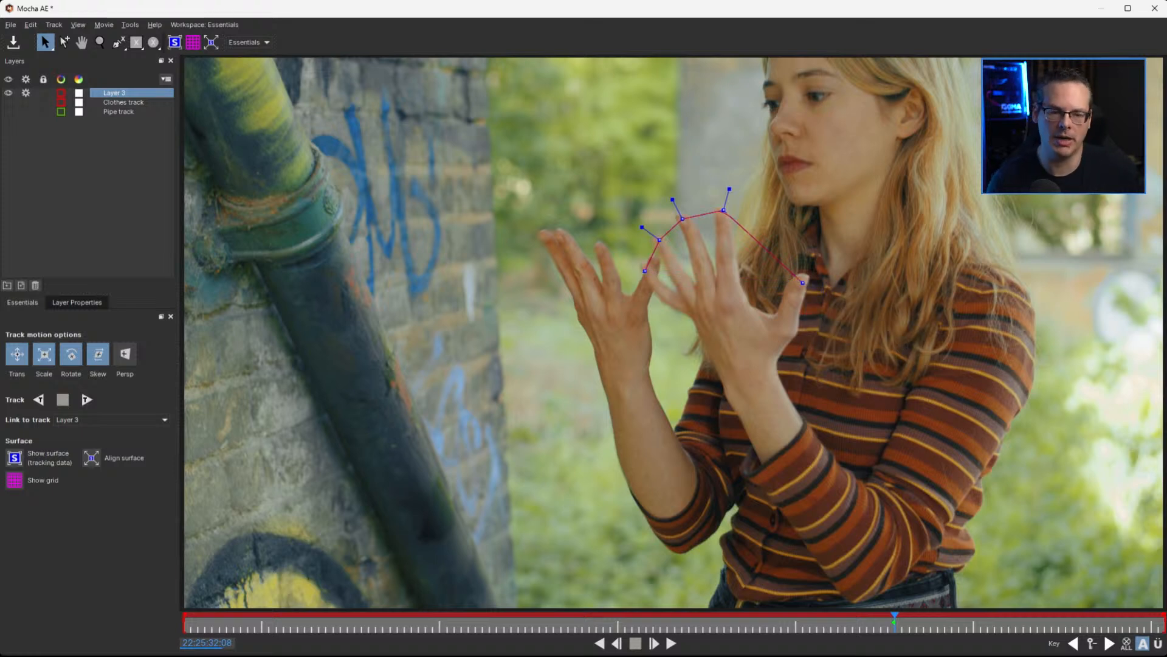
pyautogui.moveTo(659, 239); pyautogui.dragTo(660, 238)
pyautogui.click(645, 271)
# Rename the new fingertip spline layer as Hand R Mask
pyautogui.doubleClick(124, 92)
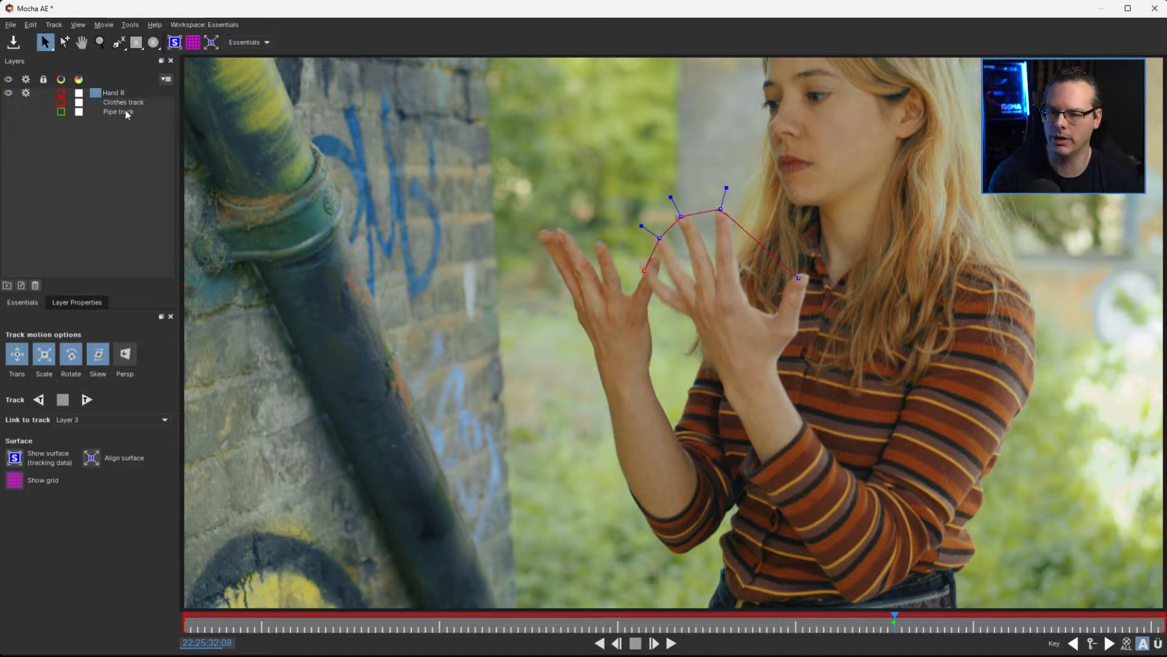
pyautogui.write('Hand R Mask')
pyautogui.press('Return')
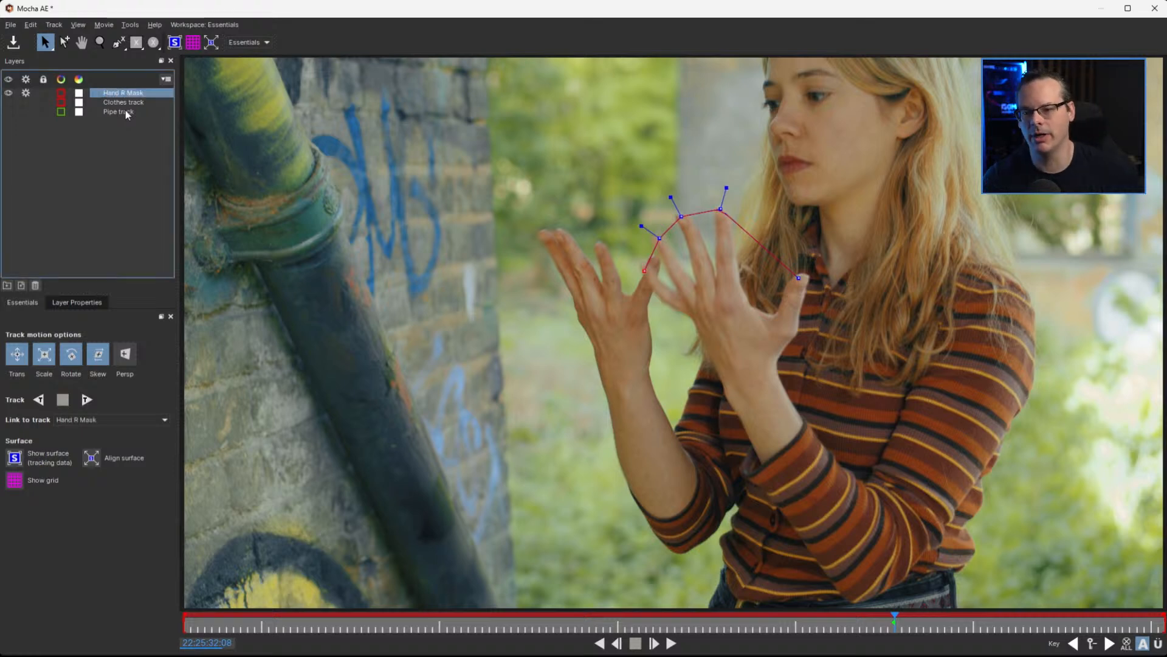
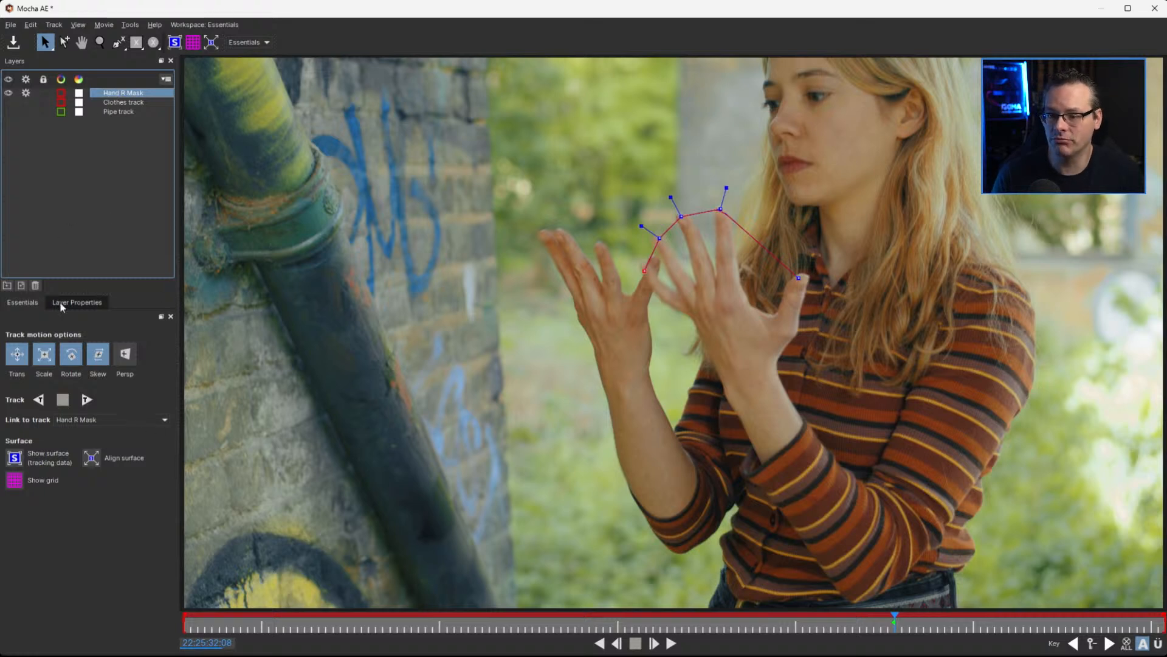
# Link the Hand R Mask layer to the Pipe track
pyautogui.click(133, 421)
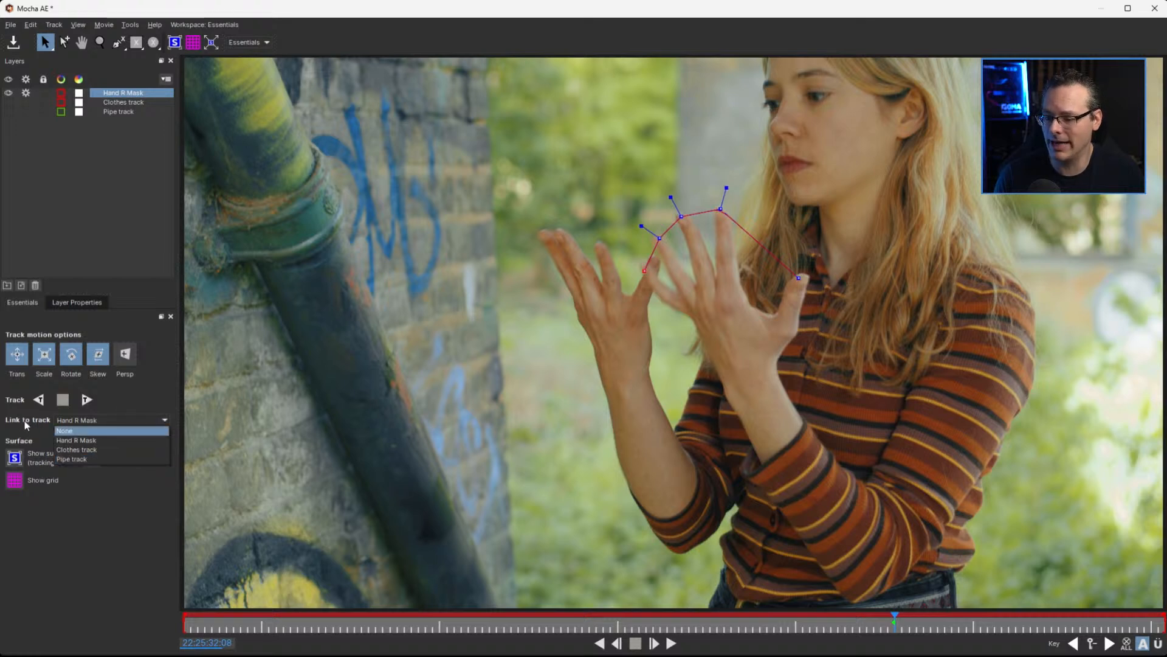
pyautogui.click(157, 459)
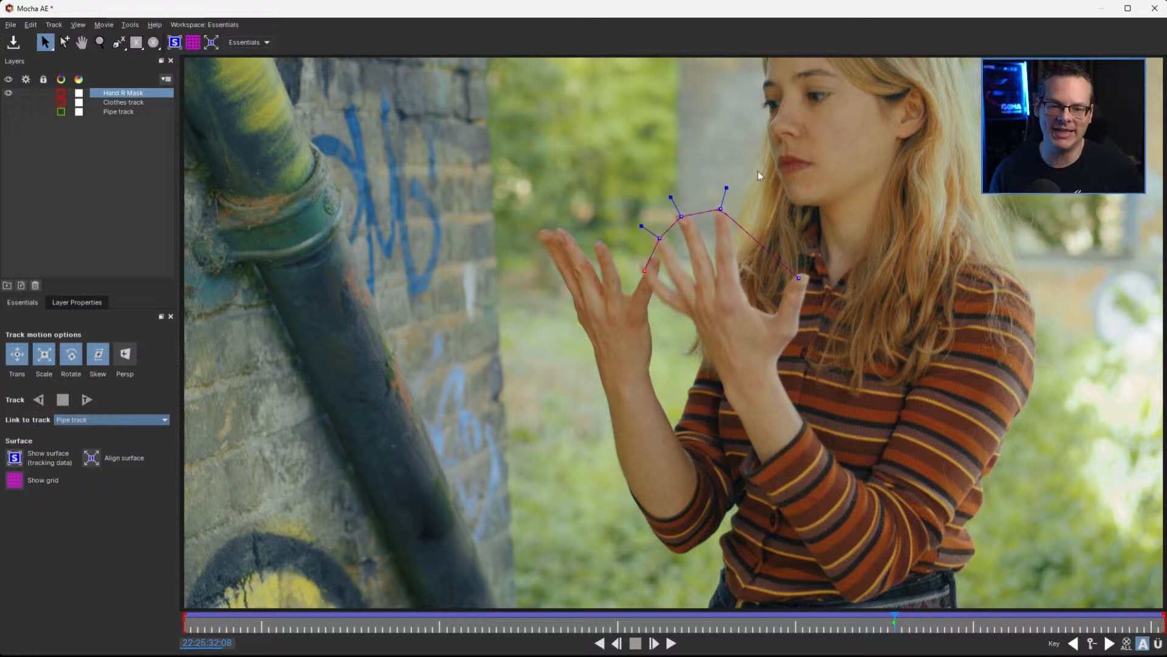
pyautogui.doubleClick(119, 91)
pyautogui.press('Left')
pyautogui.press('Left')
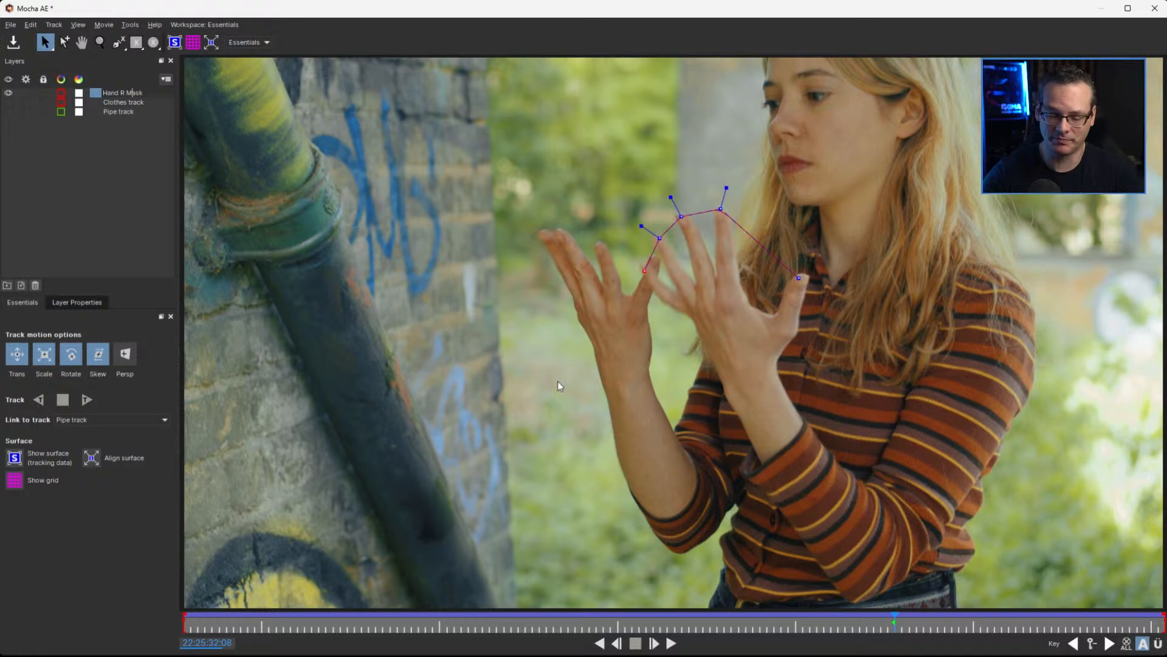
pyautogui.press('Left')
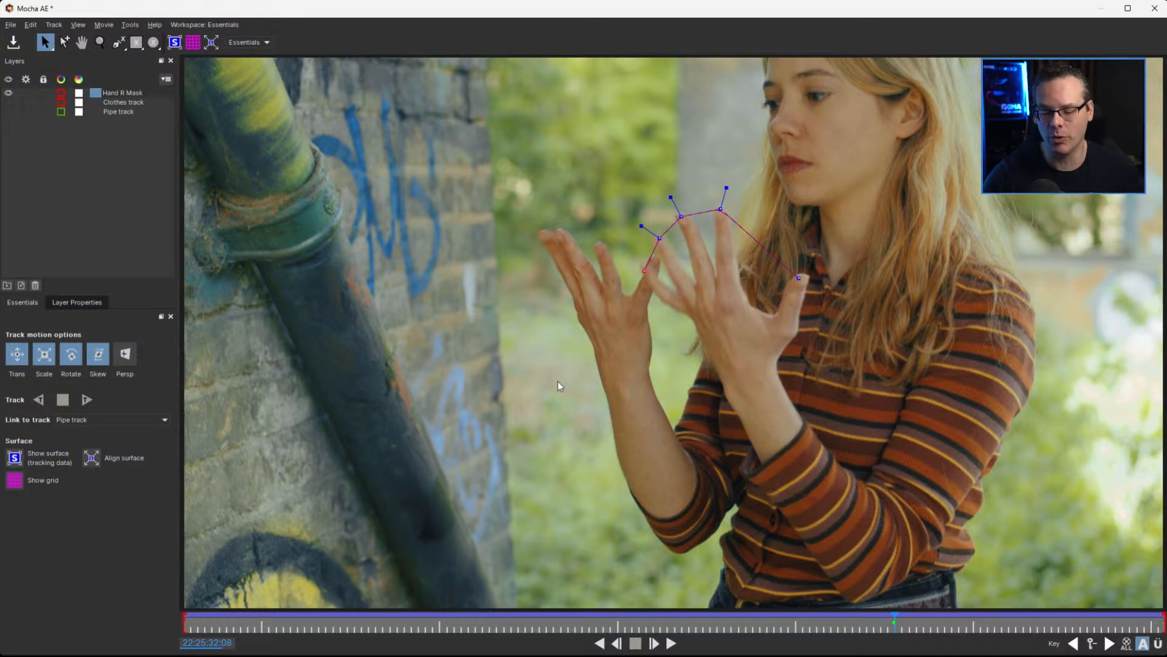
pyautogui.write('S')
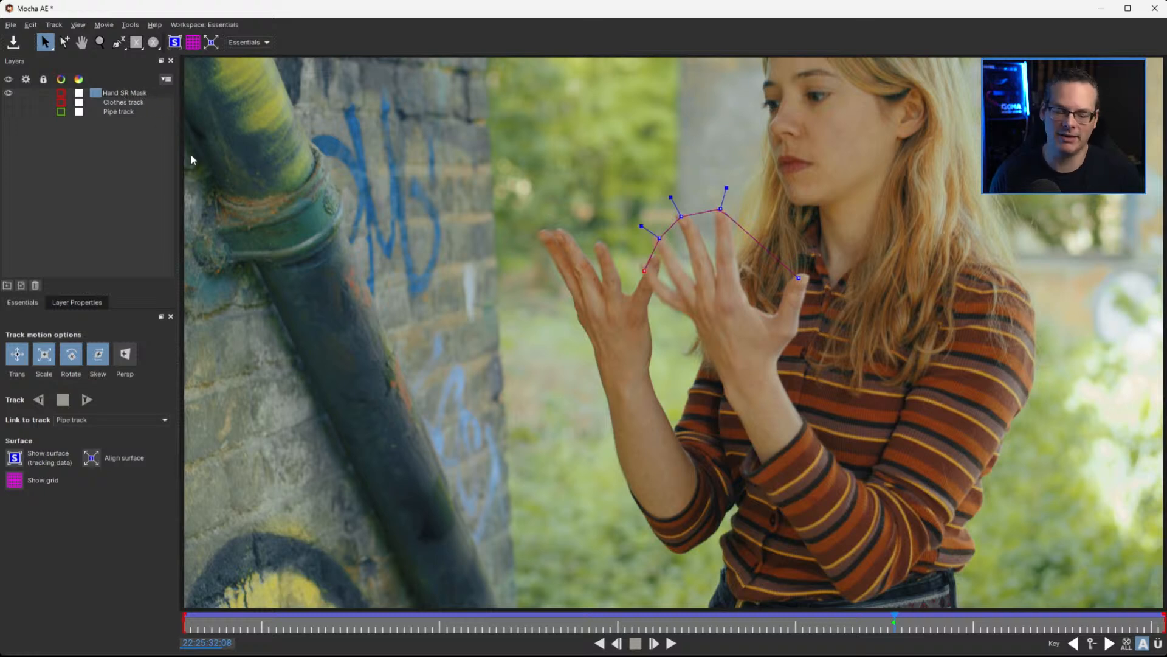
pyautogui.press('BackSpace')
pyautogui.press('Return')
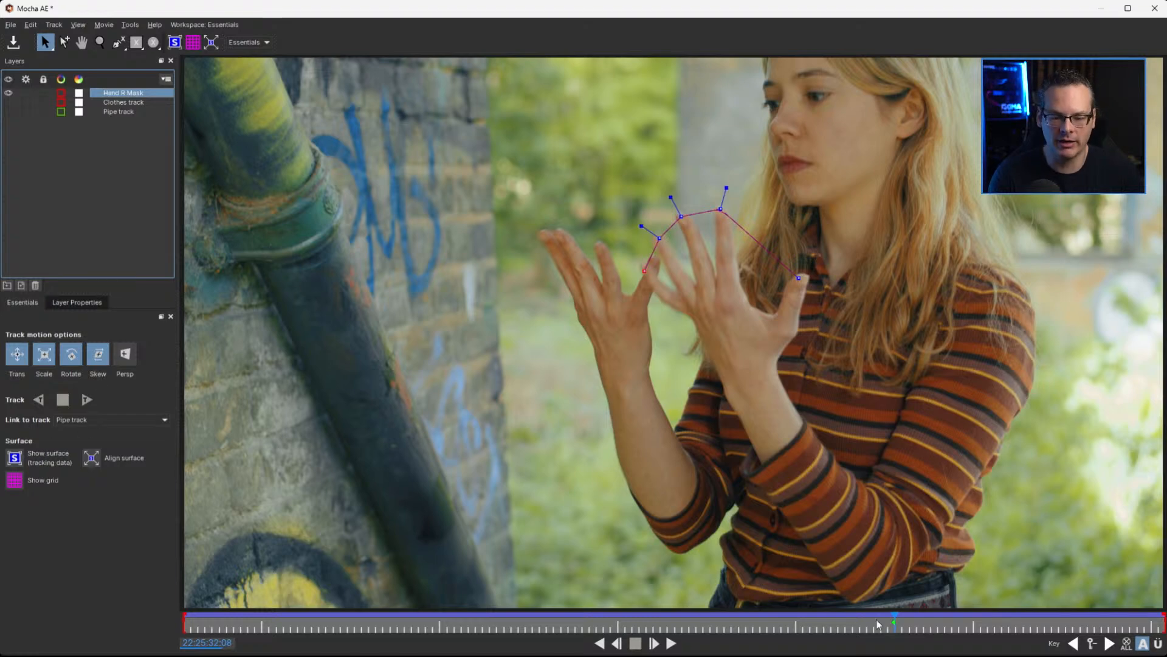
# Scrub back through the clip to check how the fingertip spline follows the Pipe track, returning to 22:25:32:08
pyautogui.moveTo(894, 621); pyautogui.dragTo(795, 647)
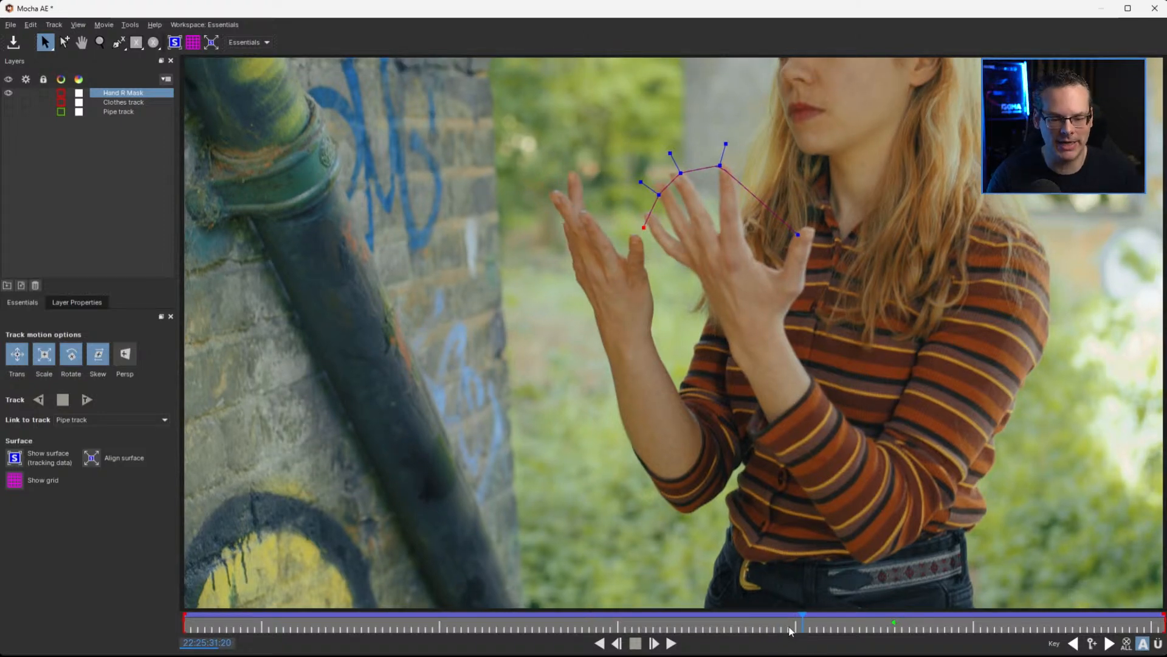
pyautogui.moveTo(801, 622); pyautogui.dragTo(645, 621)
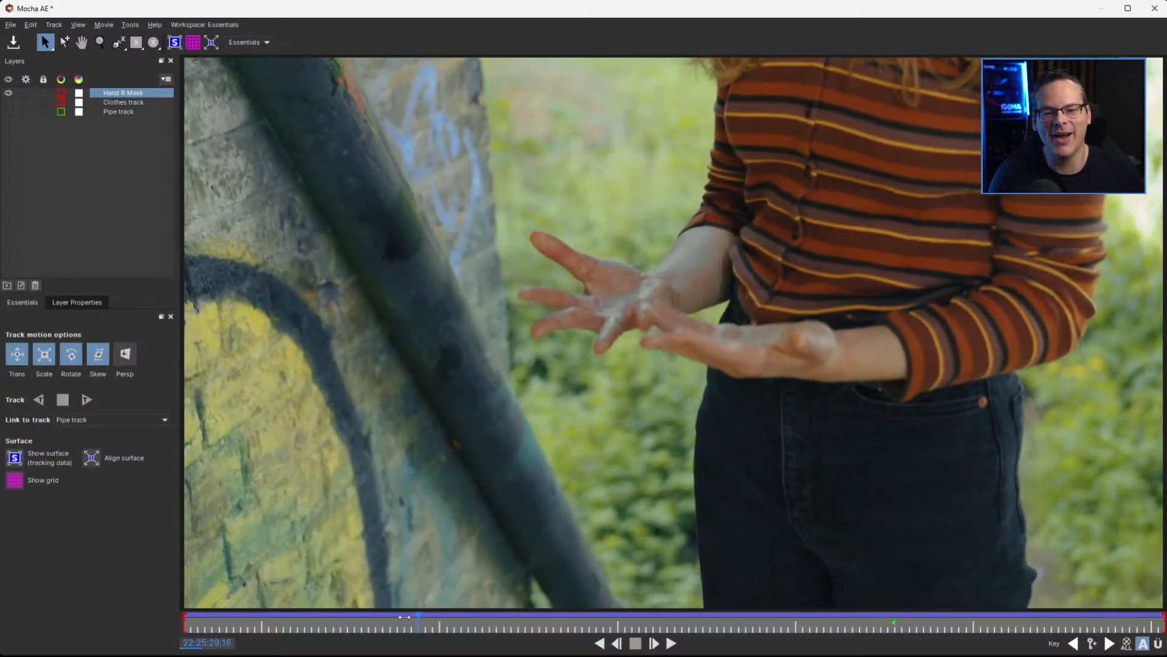
pyautogui.moveTo(405, 616); pyautogui.dragTo(893, 623)
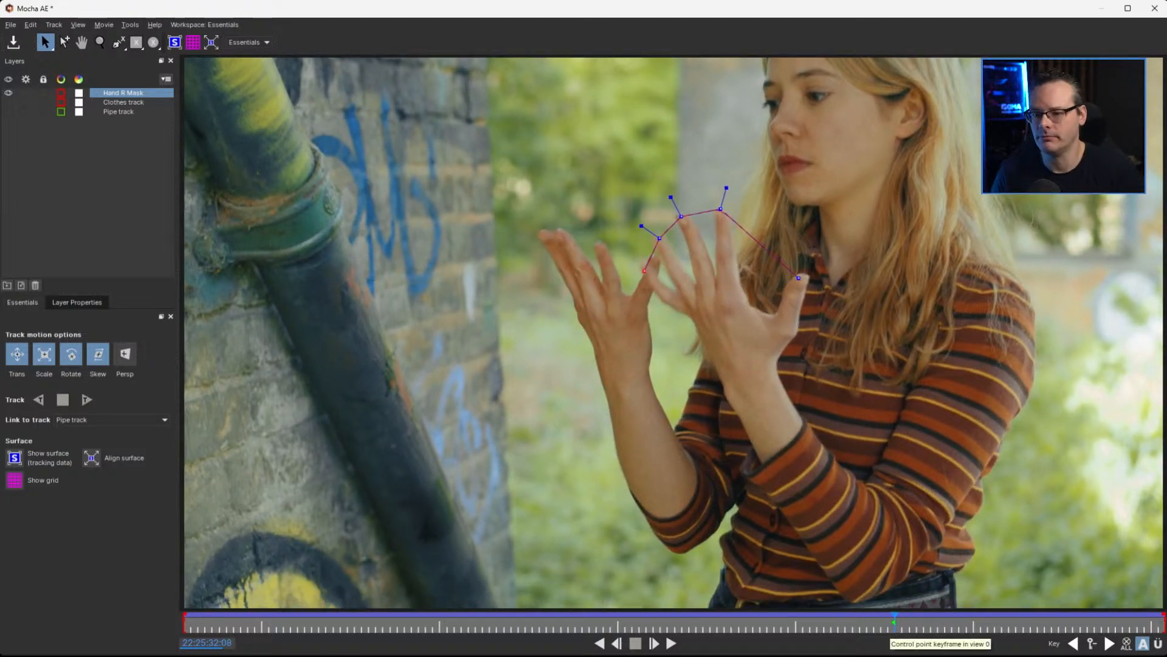
# Link the Hand R Mask layer to the Clothes track and check the spline against the fingertips back to 22:25:31:09
pyautogui.click(125, 419)
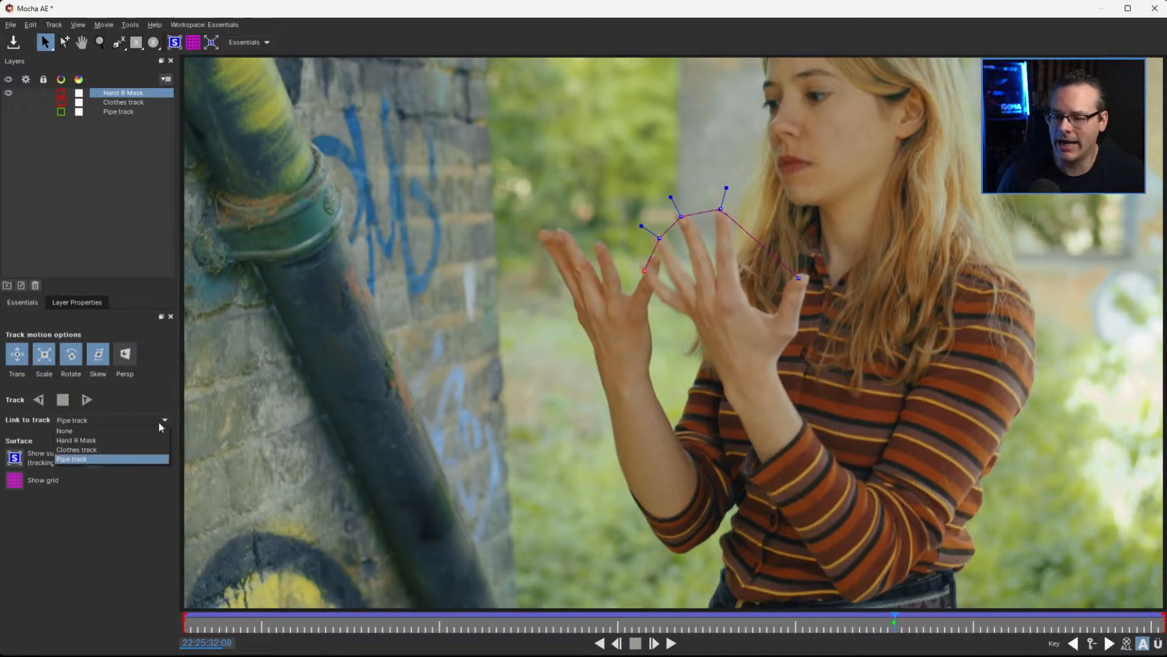
pyautogui.click(124, 450)
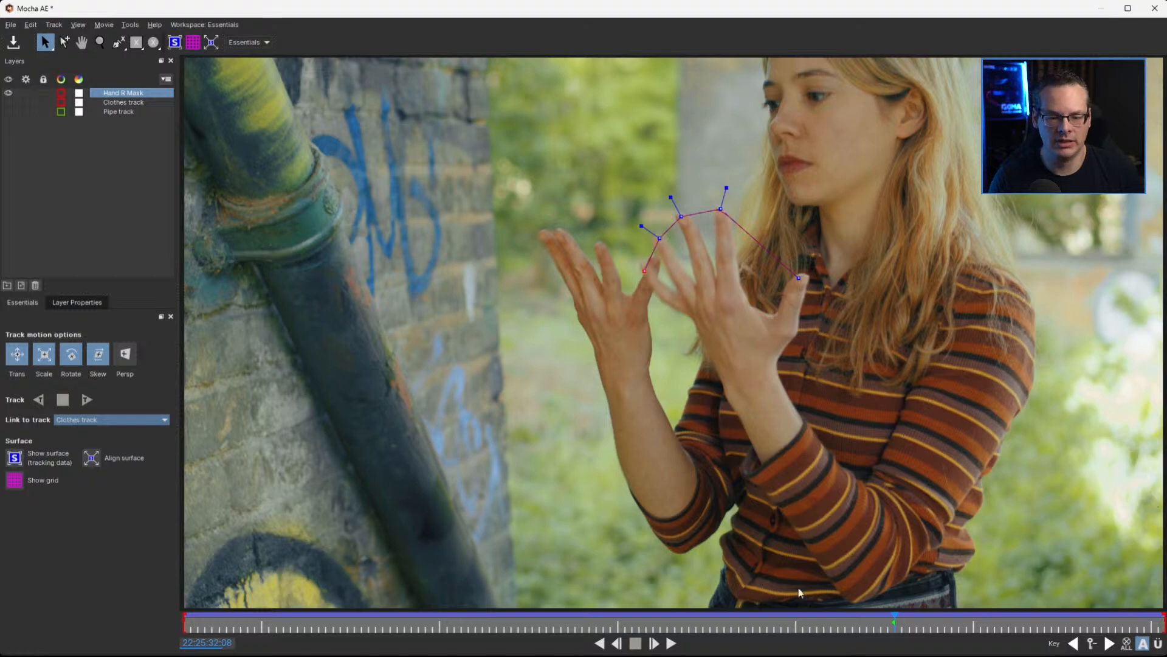
pyautogui.moveTo(890, 617); pyautogui.dragTo(780, 625)
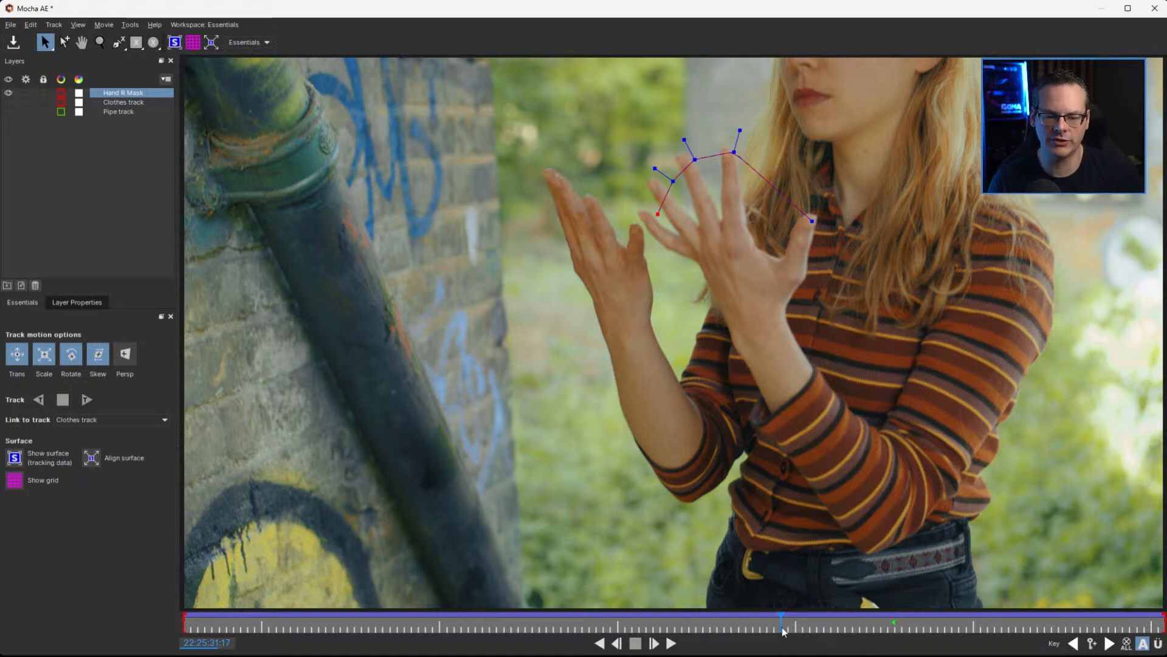
pyautogui.moveTo(776, 624); pyautogui.dragTo(717, 635)
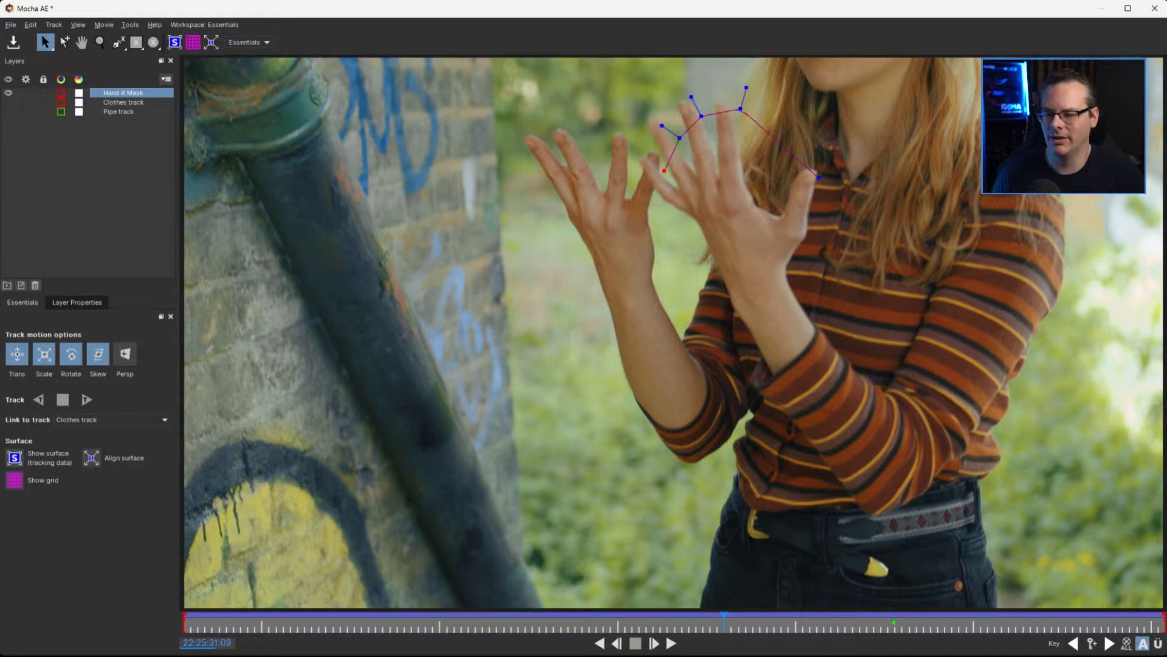
# Enable the Adjusted option for the Hand R Mask layer's track link and relink the layer to the Pipe track
pyautogui.click(101, 303)
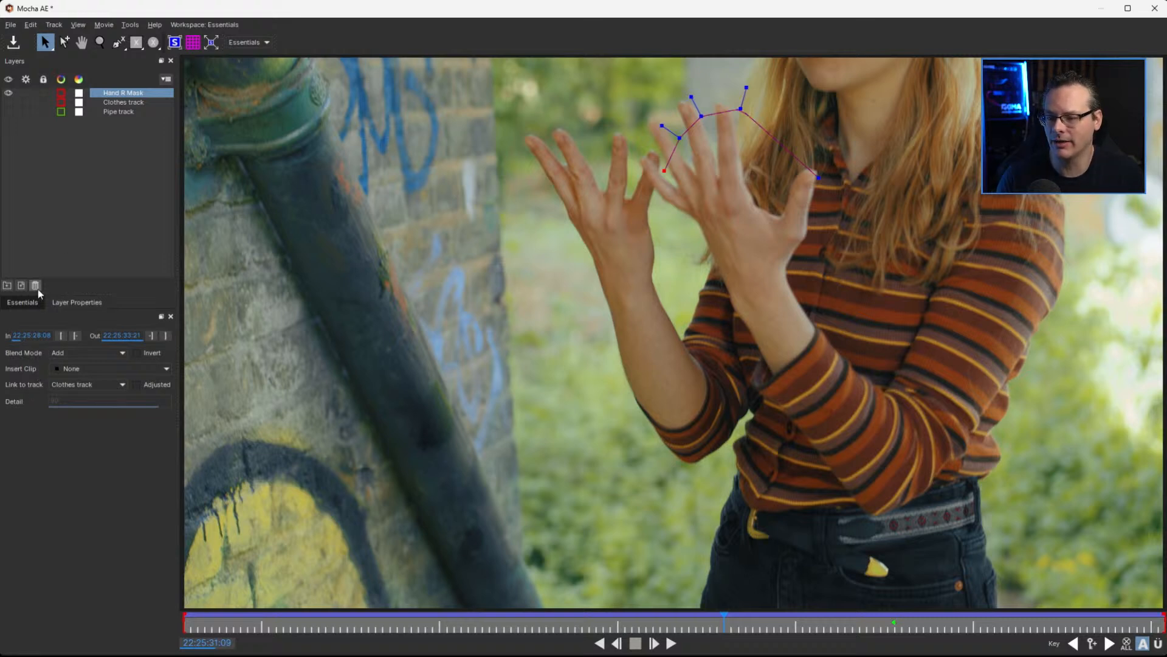
pyautogui.click(76, 303)
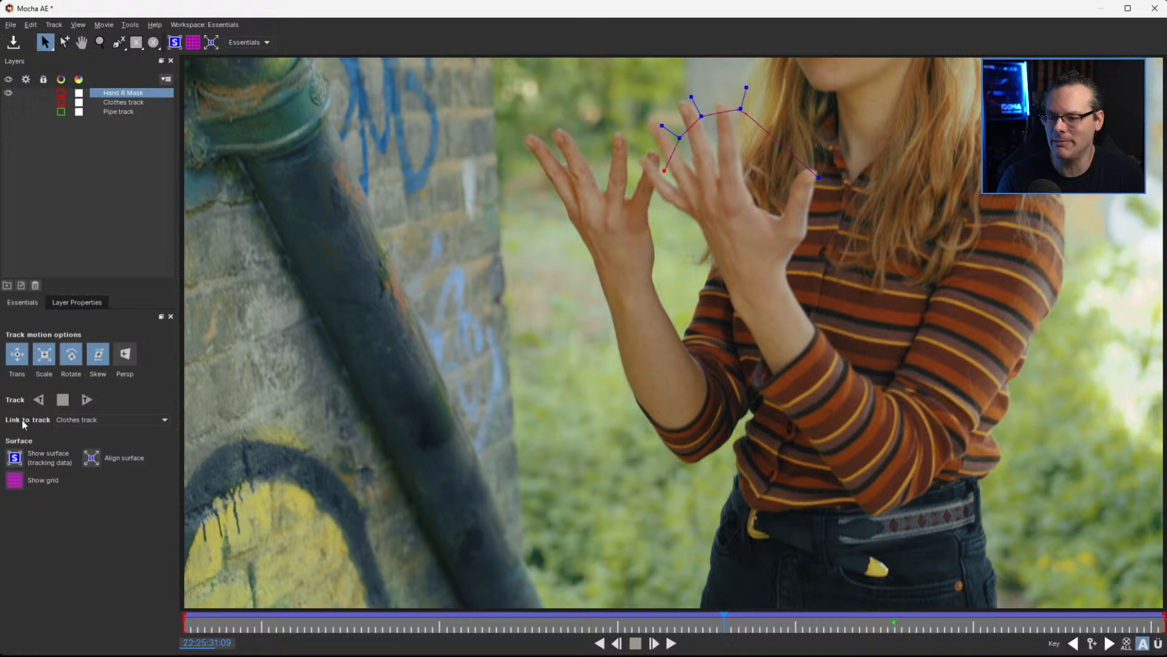
pyautogui.click(75, 303)
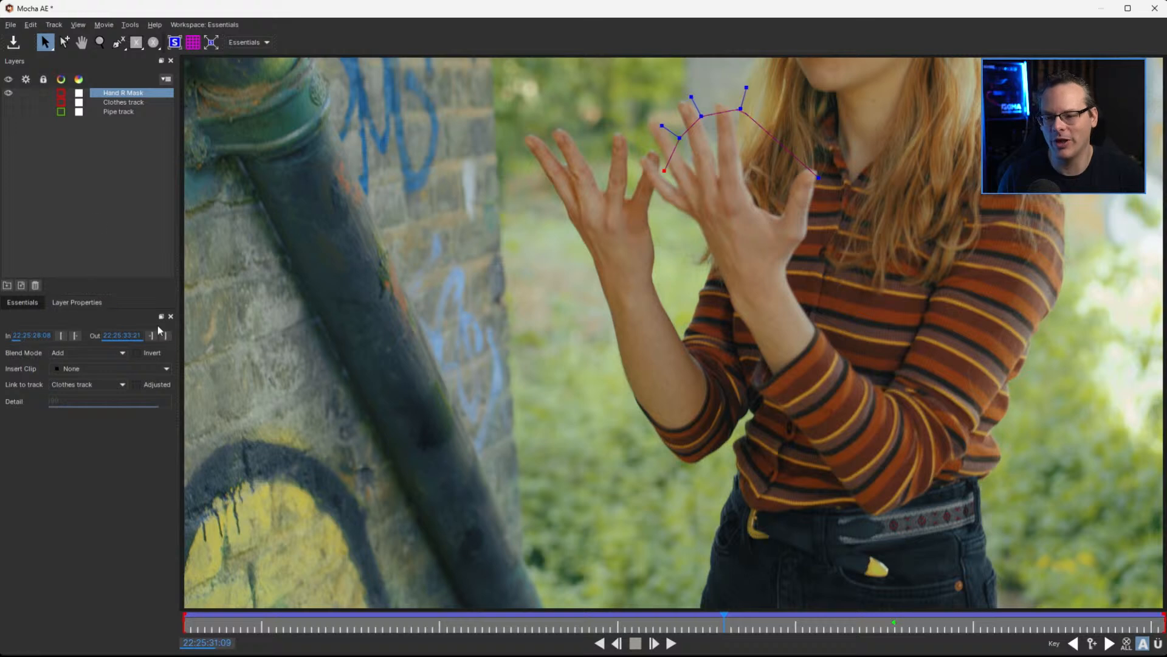
pyautogui.click(136, 385)
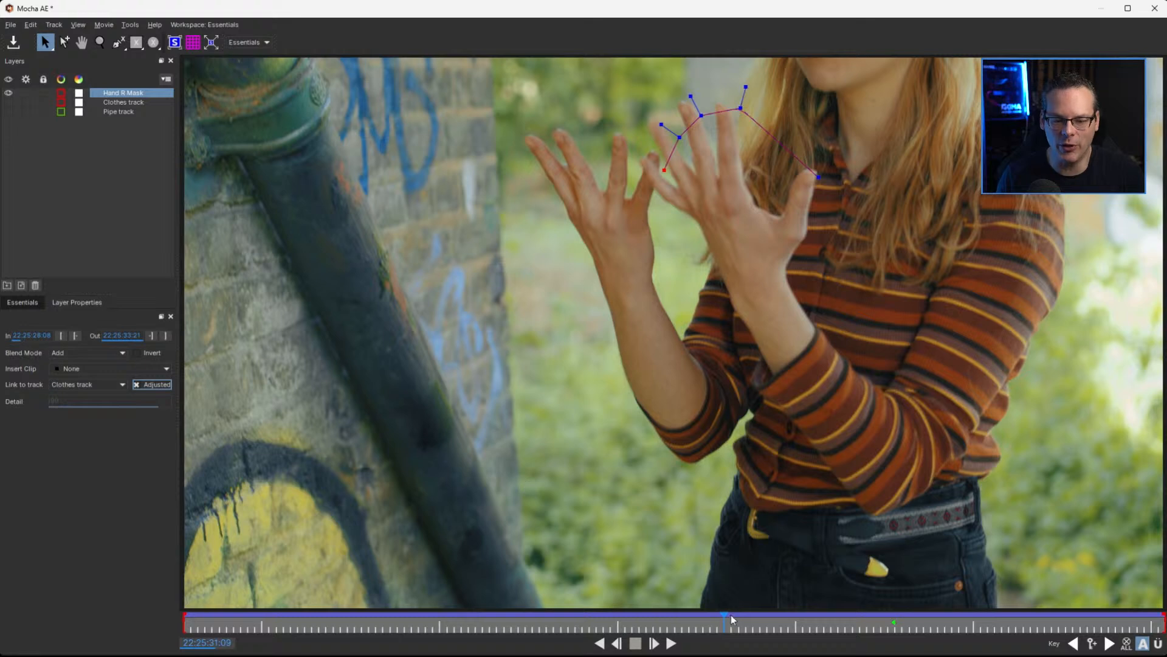
pyautogui.moveTo(724, 619); pyautogui.dragTo(823, 619)
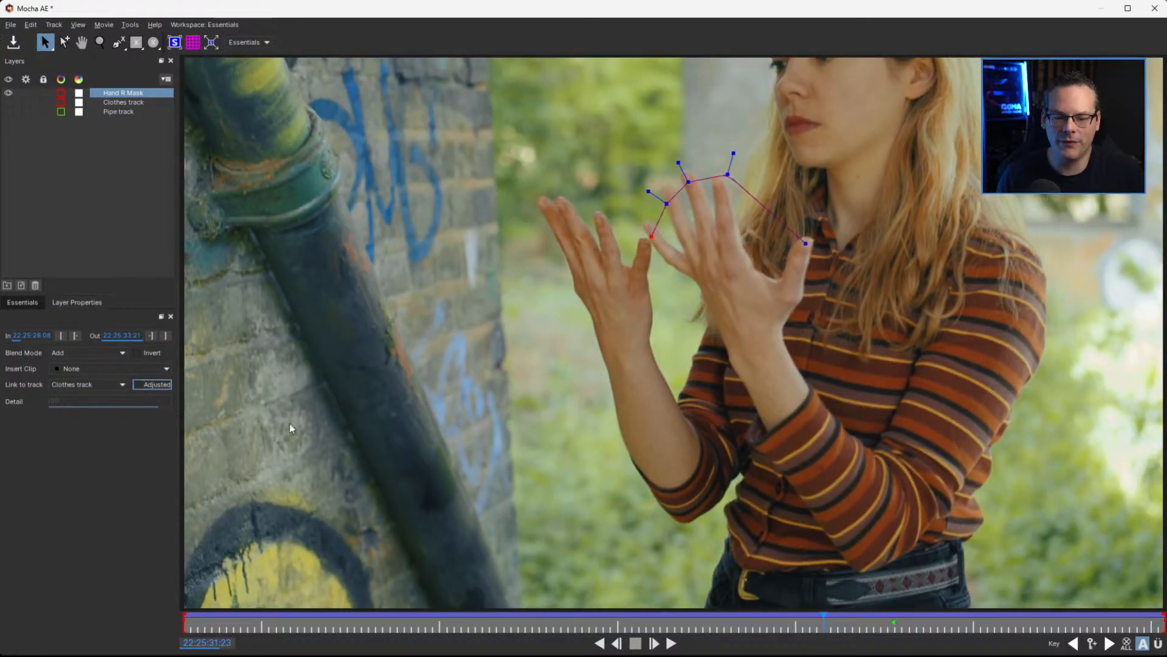
pyautogui.moveTo(669, 621)
pyautogui.mouseDown()
pyautogui.moveTo(614, 617)
pyautogui.moveTo(697, 616)
pyautogui.moveTo(664, 615)
pyautogui.mouseUp()
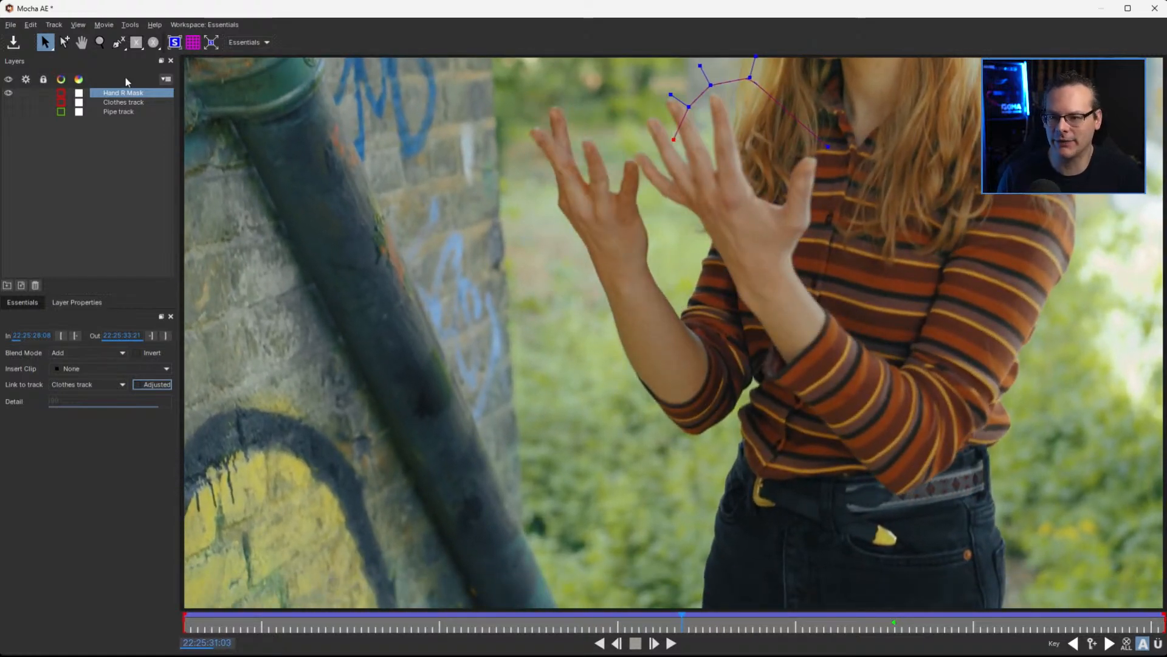
pyautogui.click(137, 385)
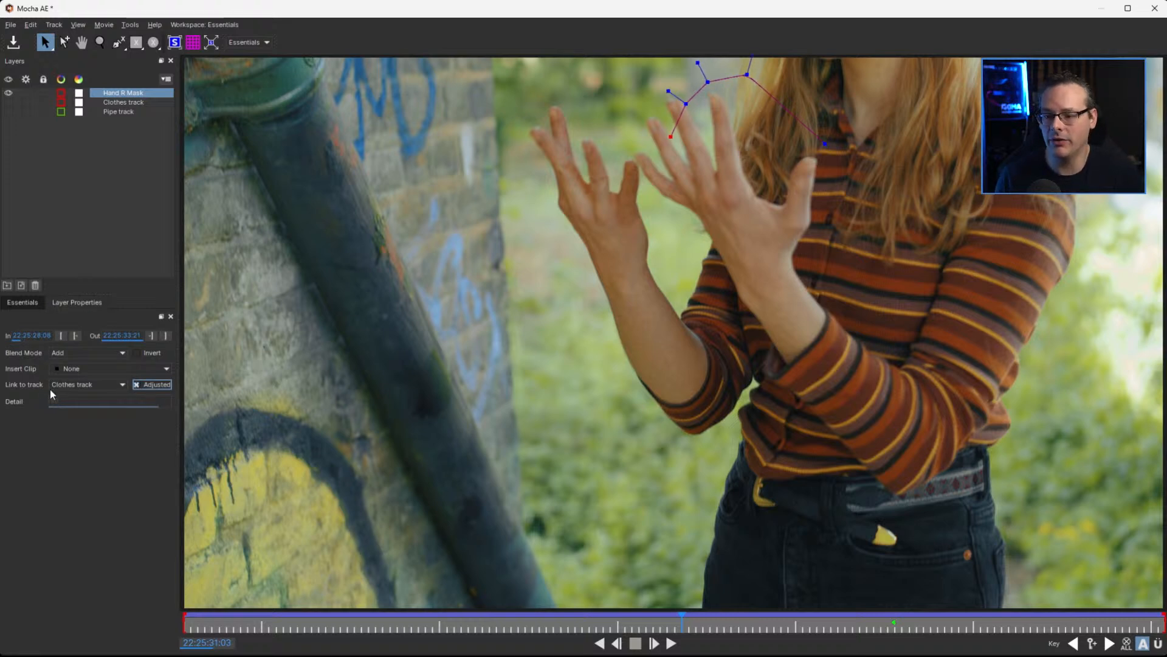
pyautogui.click(137, 385)
pyautogui.click(136, 385)
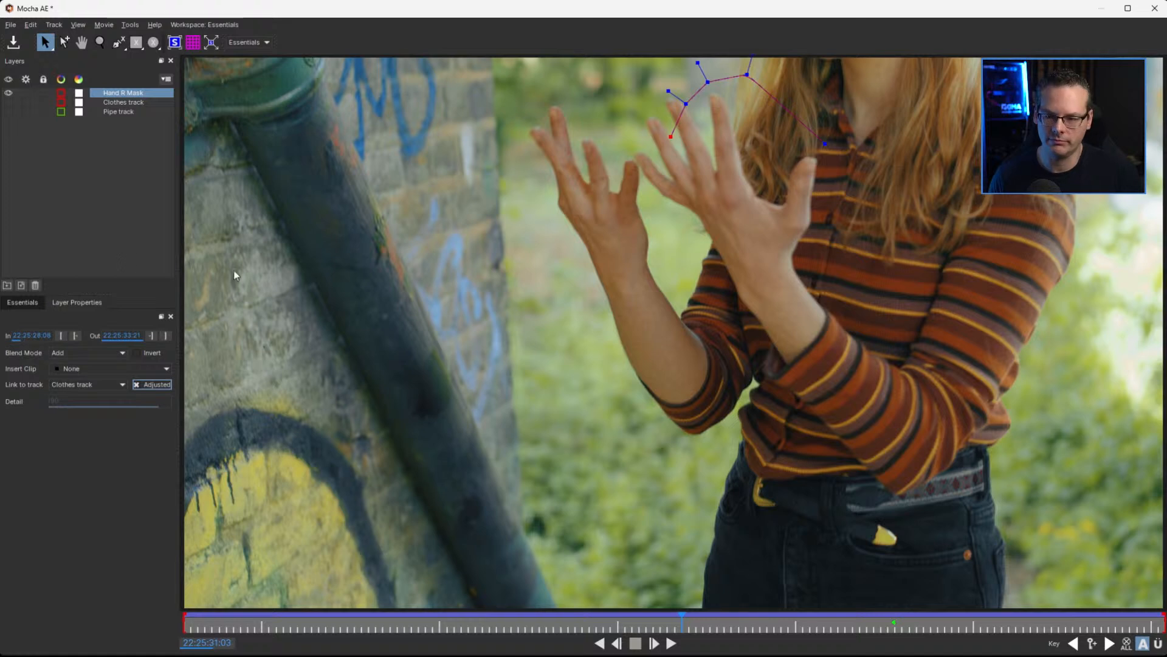
pyautogui.click(108, 389)
pyautogui.click(83, 423)
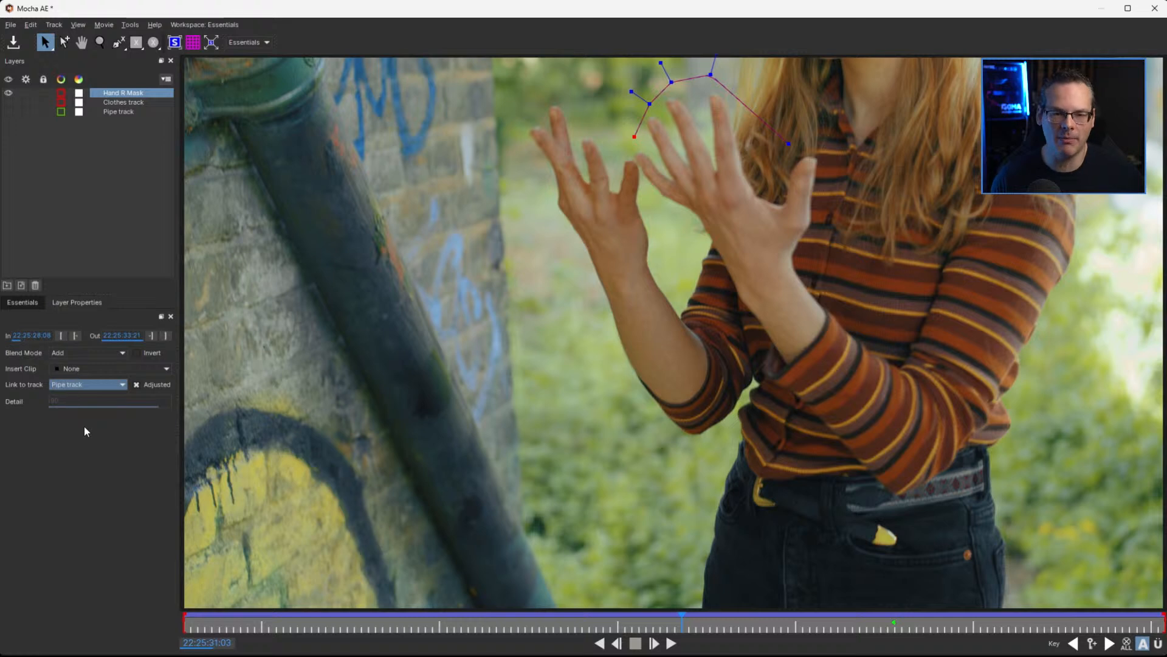
# At 22:25:31:06, reposition the Hand R Mask spline's points onto the fingertips and thumb tip of the hand nearest the body
pyautogui.moveTo(682, 624); pyautogui.dragTo(701, 638)
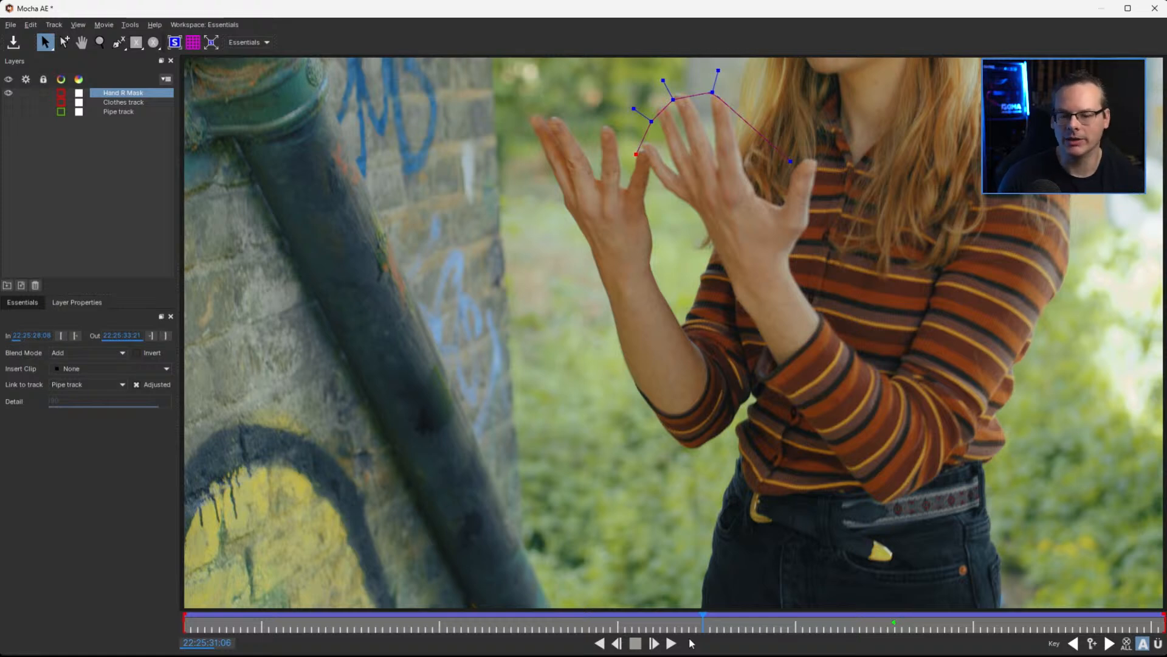
pyautogui.moveTo(704, 625)
pyautogui.mouseDown()
pyautogui.moveTo(891, 632)
pyautogui.moveTo(687, 620)
pyautogui.moveTo(711, 619)
pyautogui.mouseUp()
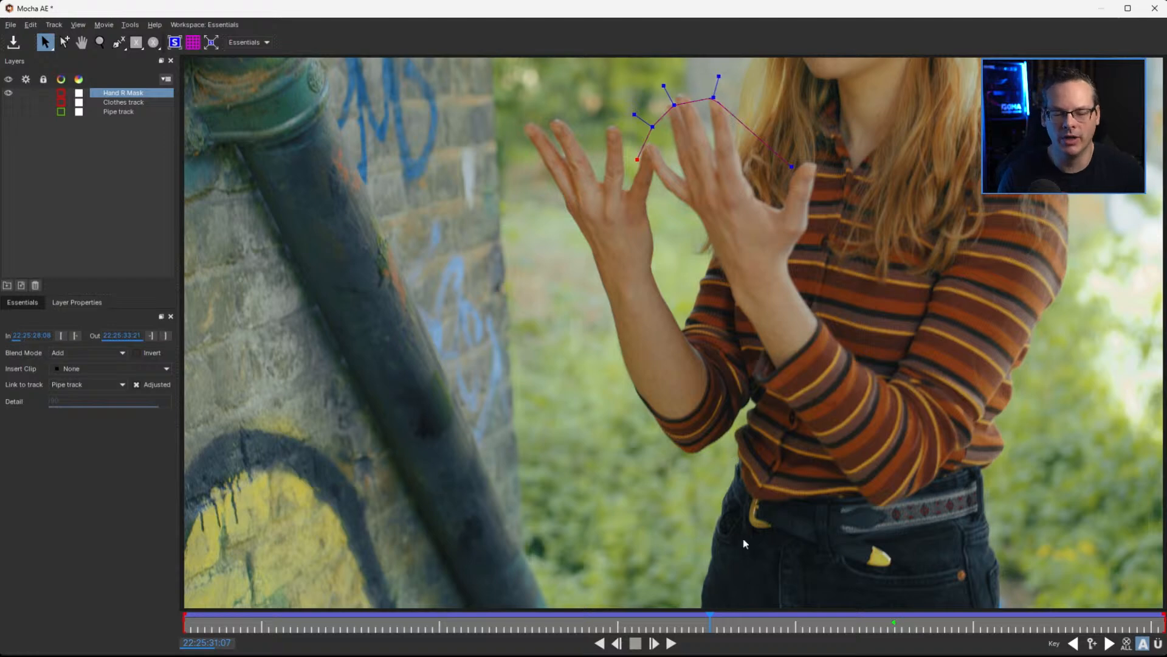
pyautogui.moveTo(710, 619)
pyautogui.mouseDown()
pyautogui.moveTo(840, 619)
pyautogui.moveTo(669, 631)
pyautogui.moveTo(821, 620)
pyautogui.moveTo(701, 620)
pyautogui.mouseUp()
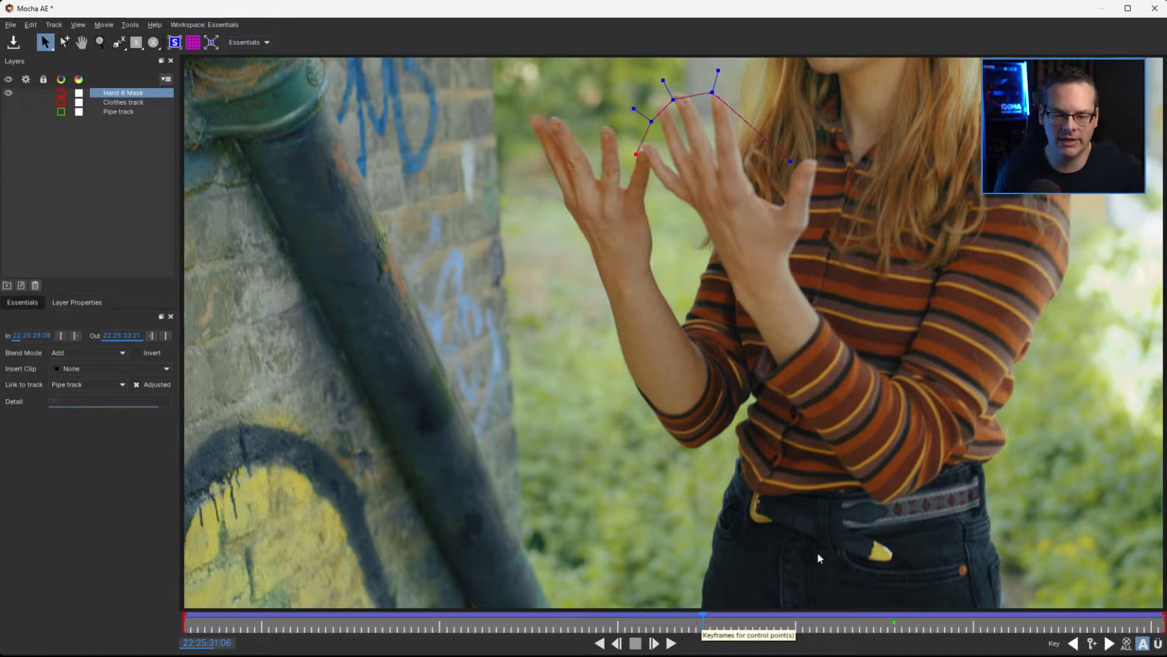
pyautogui.moveTo(702, 622)
pyautogui.mouseDown()
pyautogui.moveTo(740, 621)
pyautogui.moveTo(690, 627)
pyautogui.moveTo(713, 629)
pyautogui.moveTo(701, 629)
pyautogui.mouseUp()
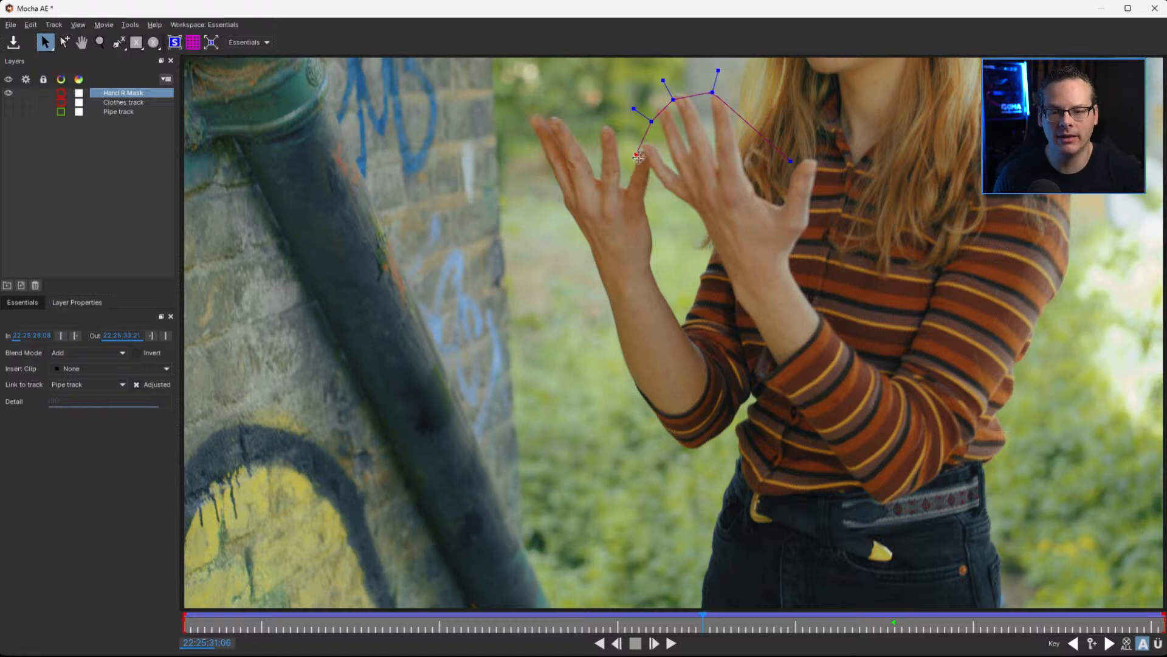
pyautogui.moveTo(637, 155); pyautogui.dragTo(718, 97)
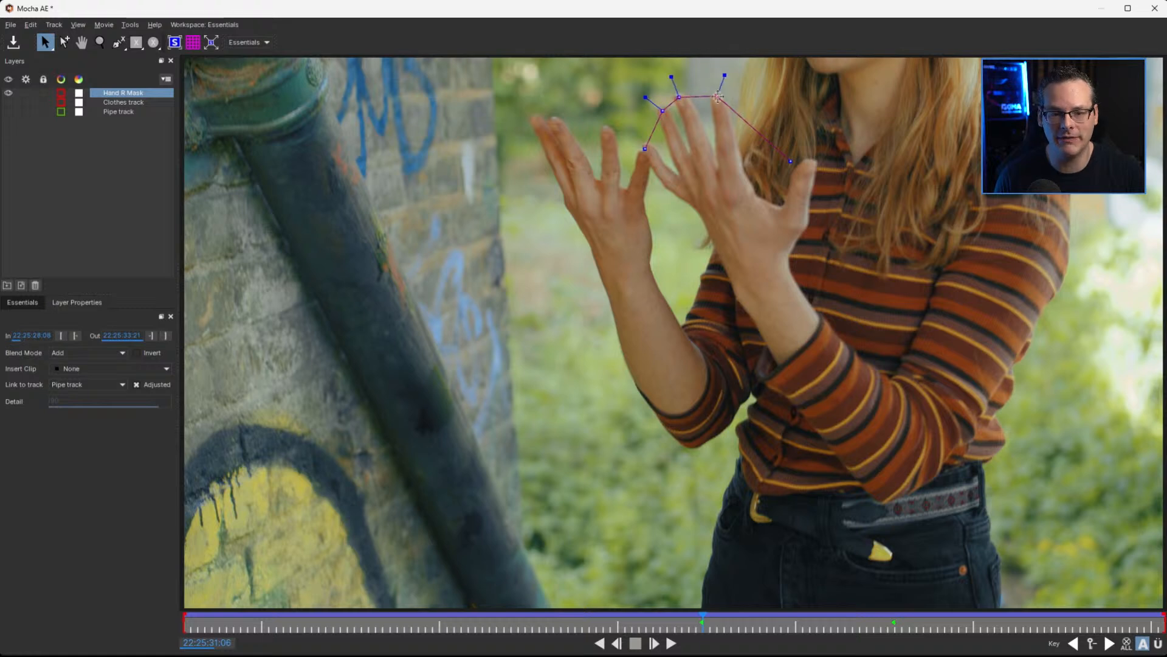
pyautogui.moveTo(790, 161); pyautogui.dragTo(805, 166)
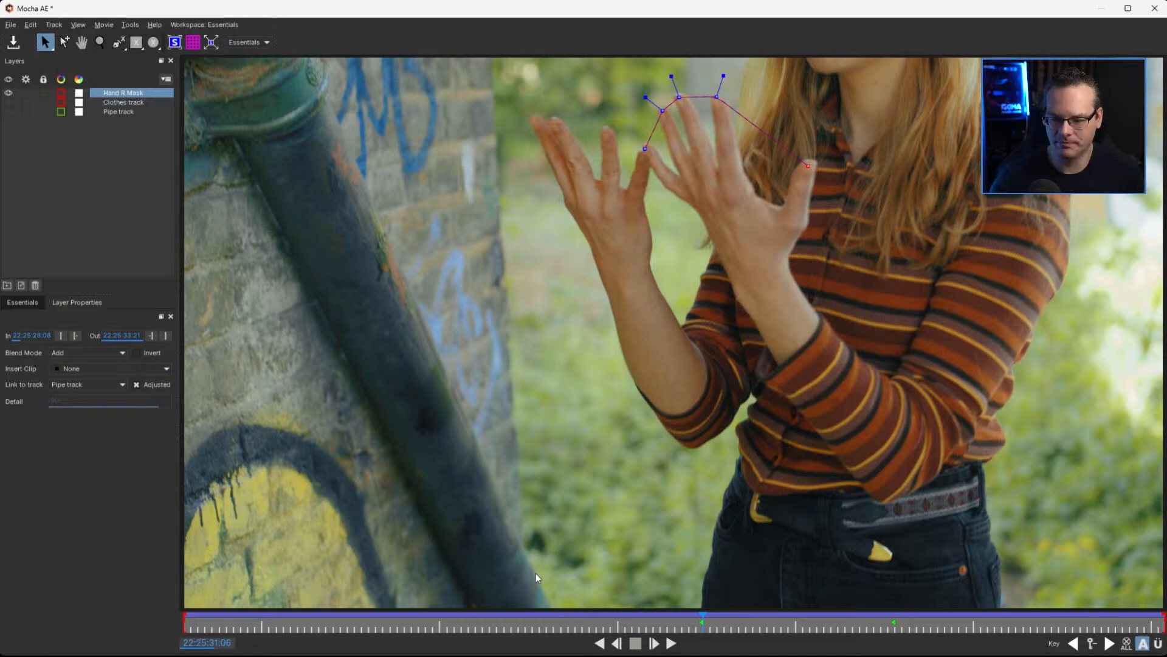
# At 22:25:30:12, select all points of the Hand R Mask spline lying above the image frame
pyautogui.moveTo(702, 621); pyautogui.dragTo(563, 636)
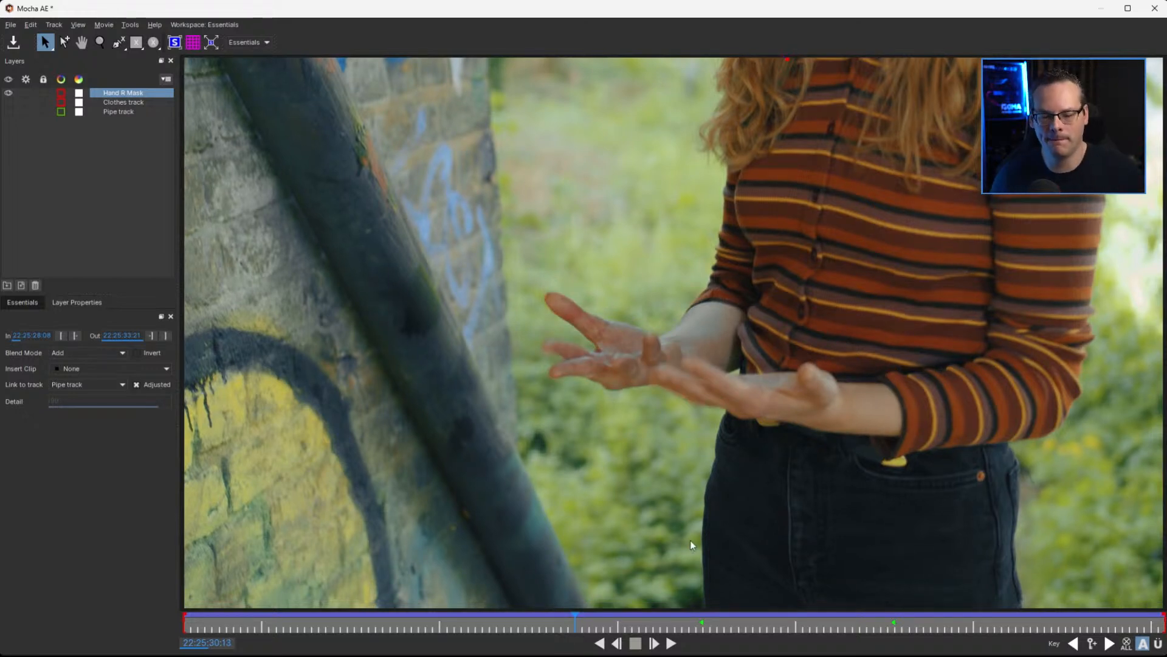
pyautogui.moveTo(576, 621)
pyautogui.mouseDown()
pyautogui.moveTo(699, 623)
pyautogui.moveTo(556, 628)
pyautogui.mouseUp()
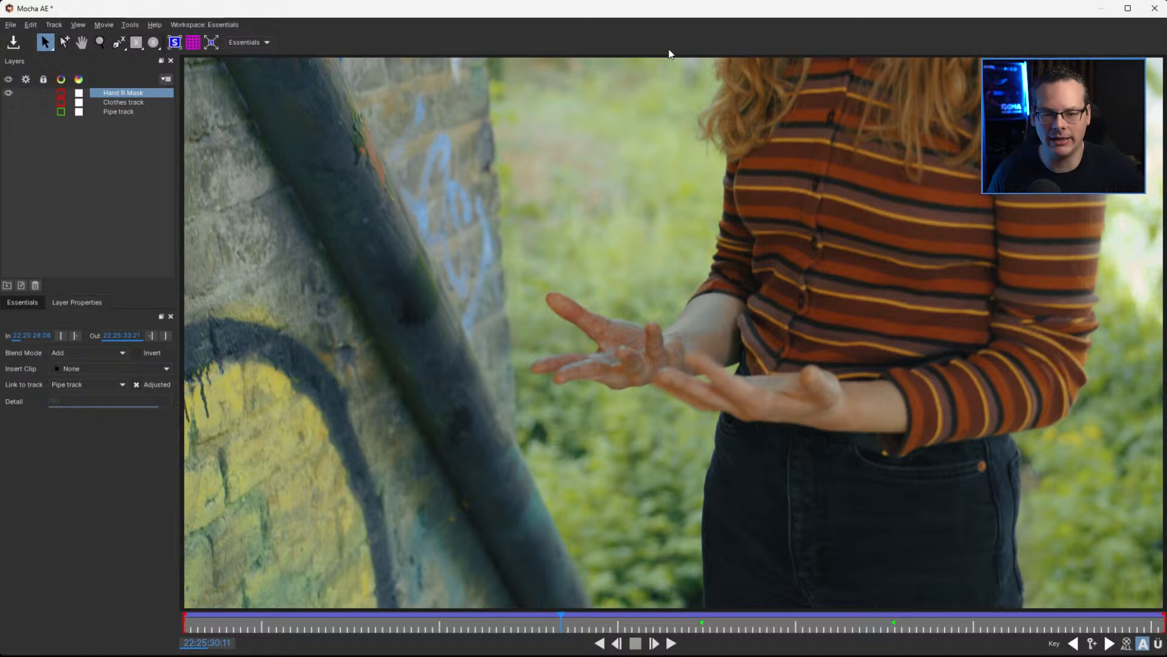
pyautogui.moveTo(595, 626); pyautogui.dragTo(560, 628)
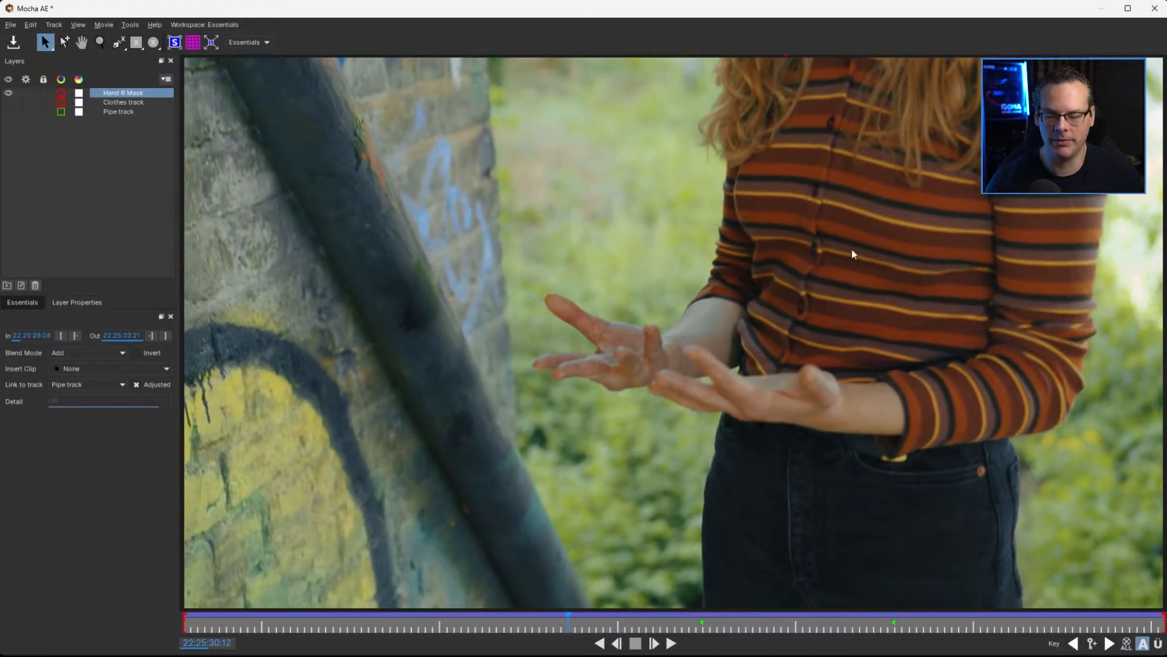
pyautogui.moveTo(814, 225); pyautogui.dragTo(723, 336)
pyautogui.press('s')
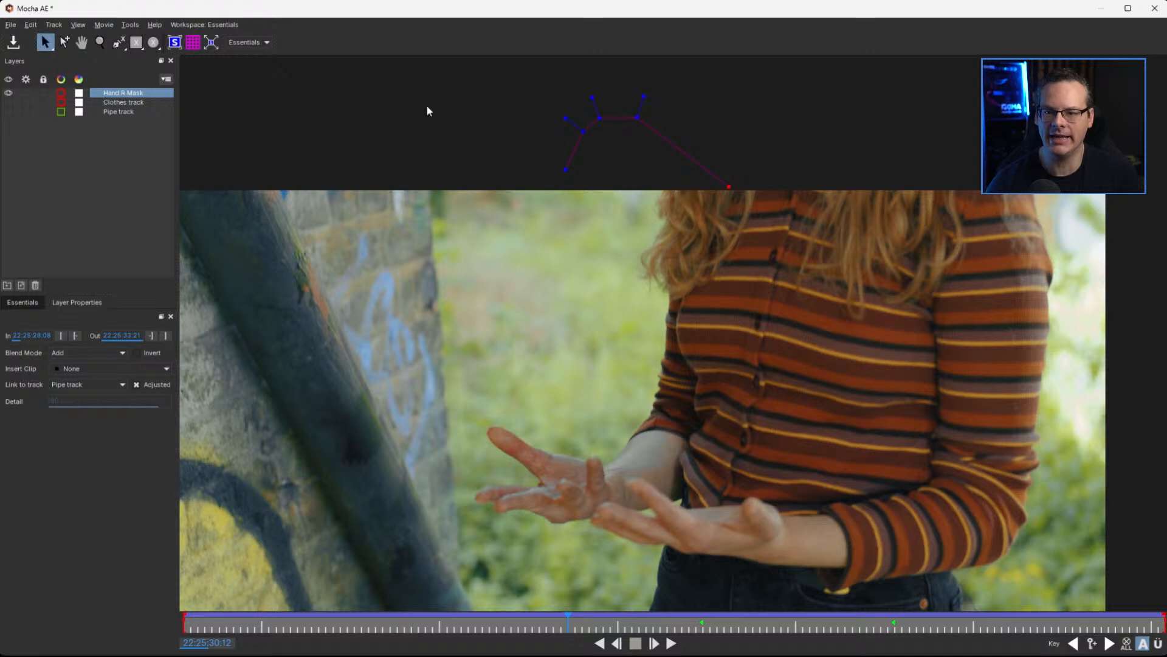
pyautogui.moveTo(463, 86); pyautogui.dragTo(894, 247)
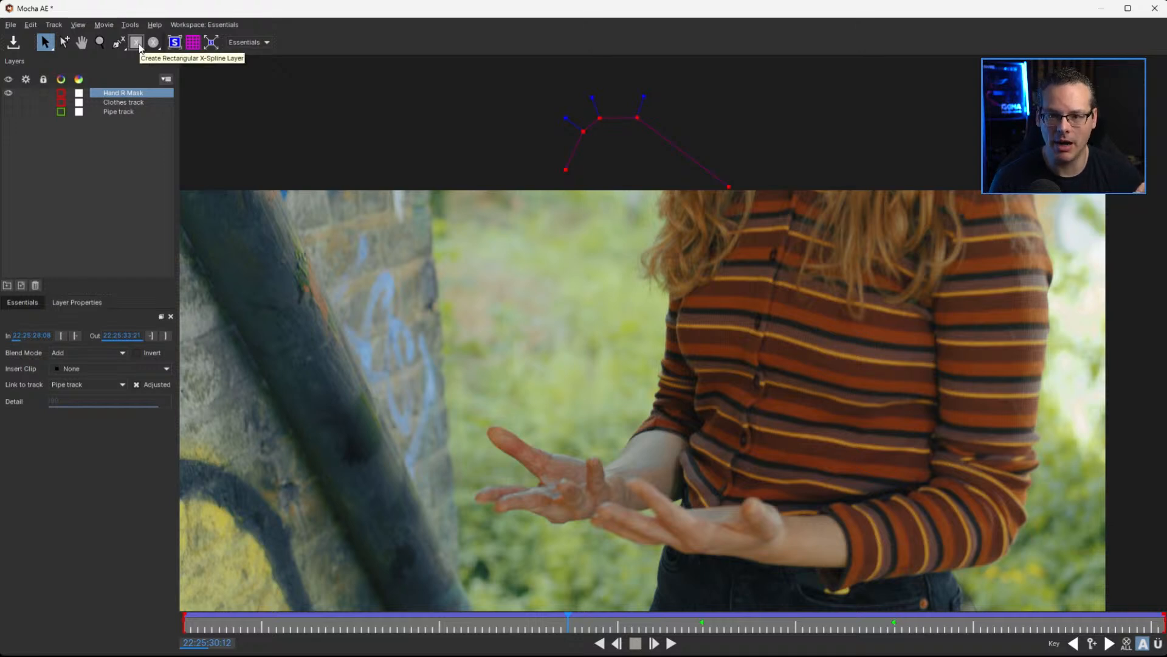
# Display the advanced tools set in the workspace
pyautogui.rightClick(293, 42)
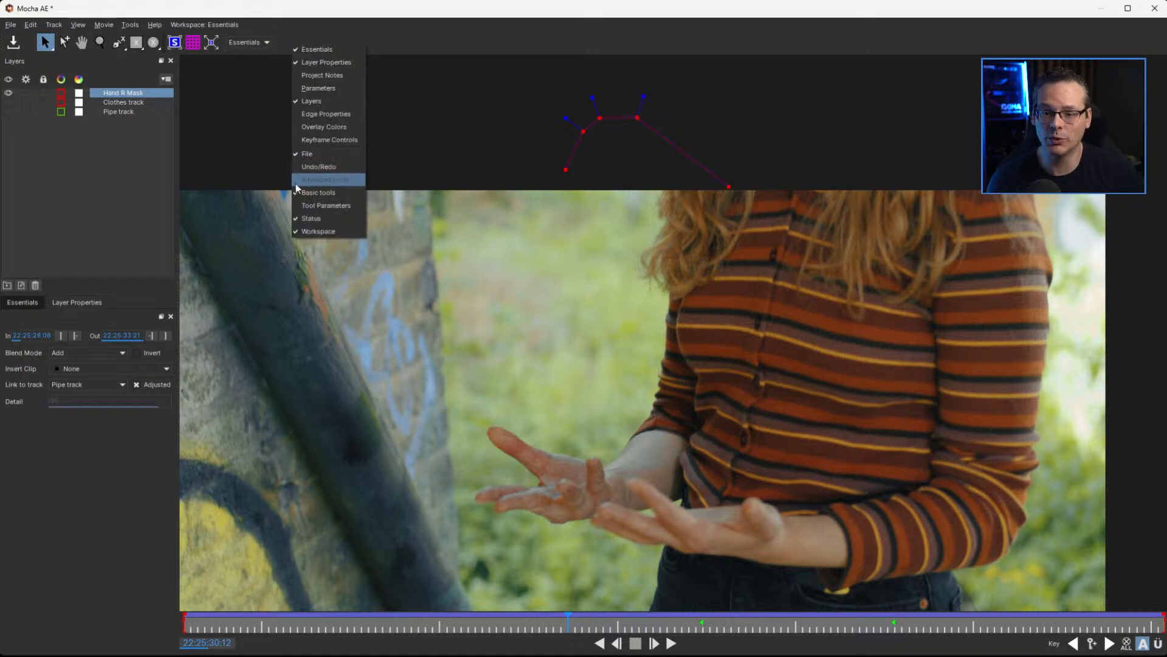
pyautogui.click(357, 181)
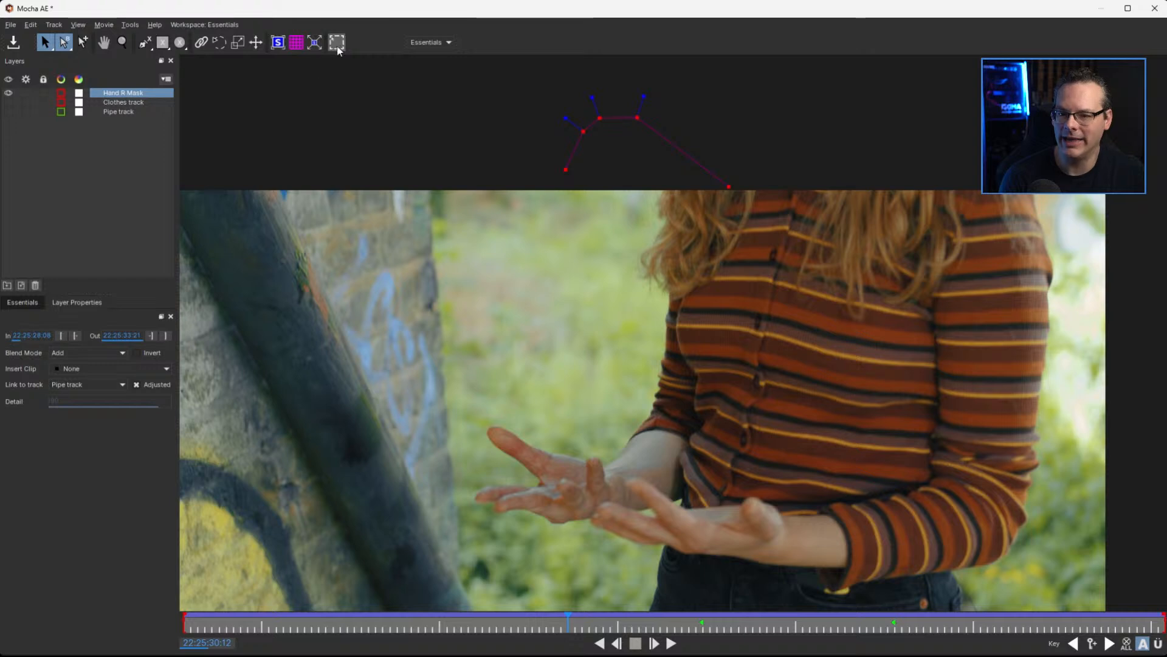
# Switch the workspace toolbar to the basic tools, and restore the advanced tools
pyautogui.rightClick(382, 44)
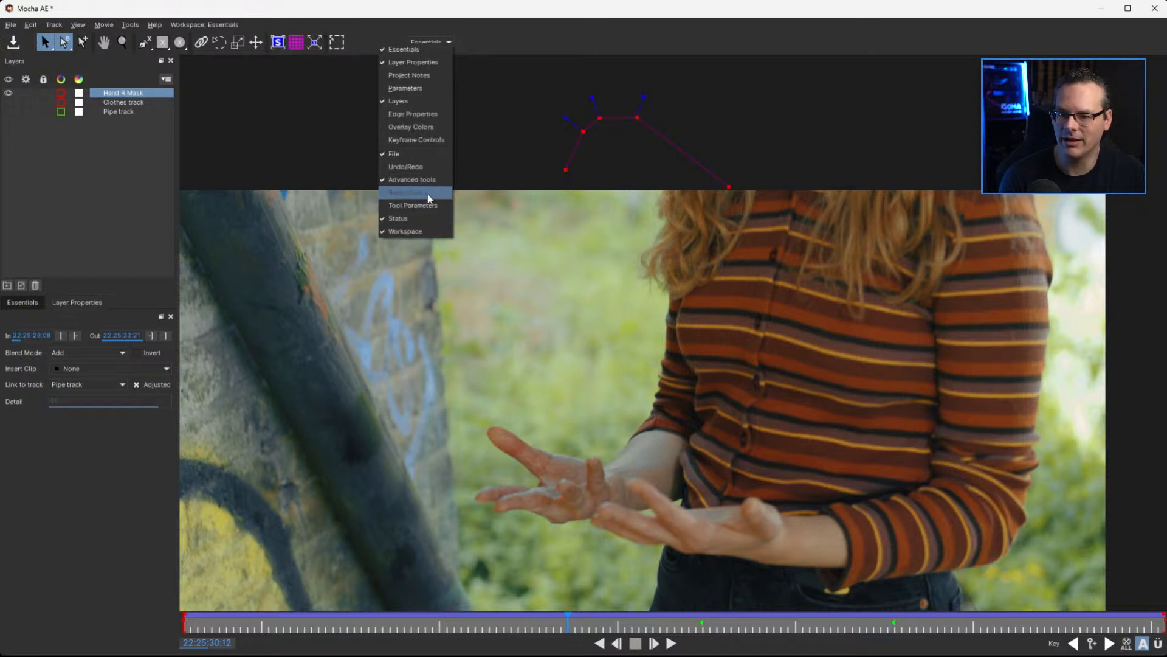
pyautogui.click(437, 181)
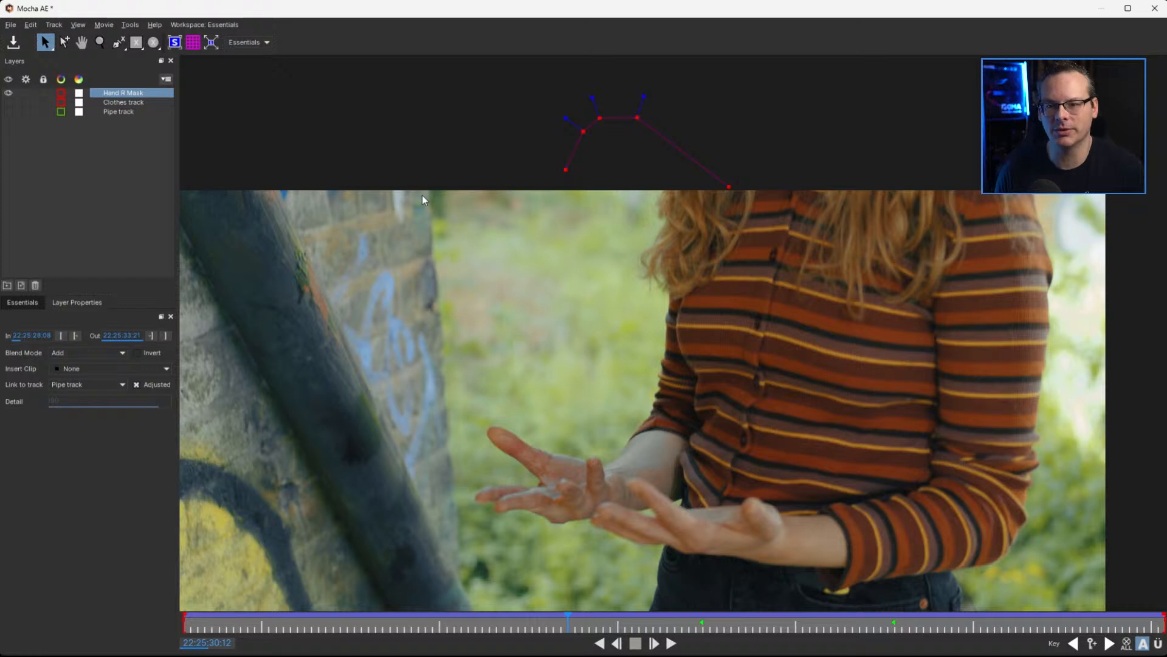
pyautogui.rightClick(305, 49)
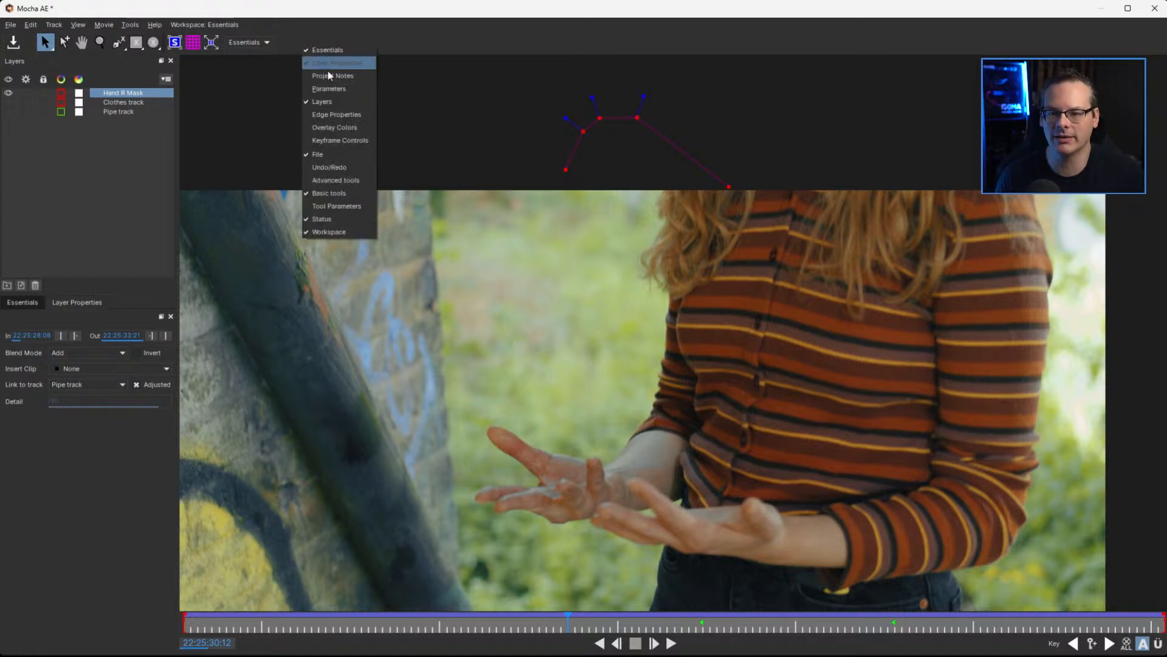
pyautogui.click(359, 180)
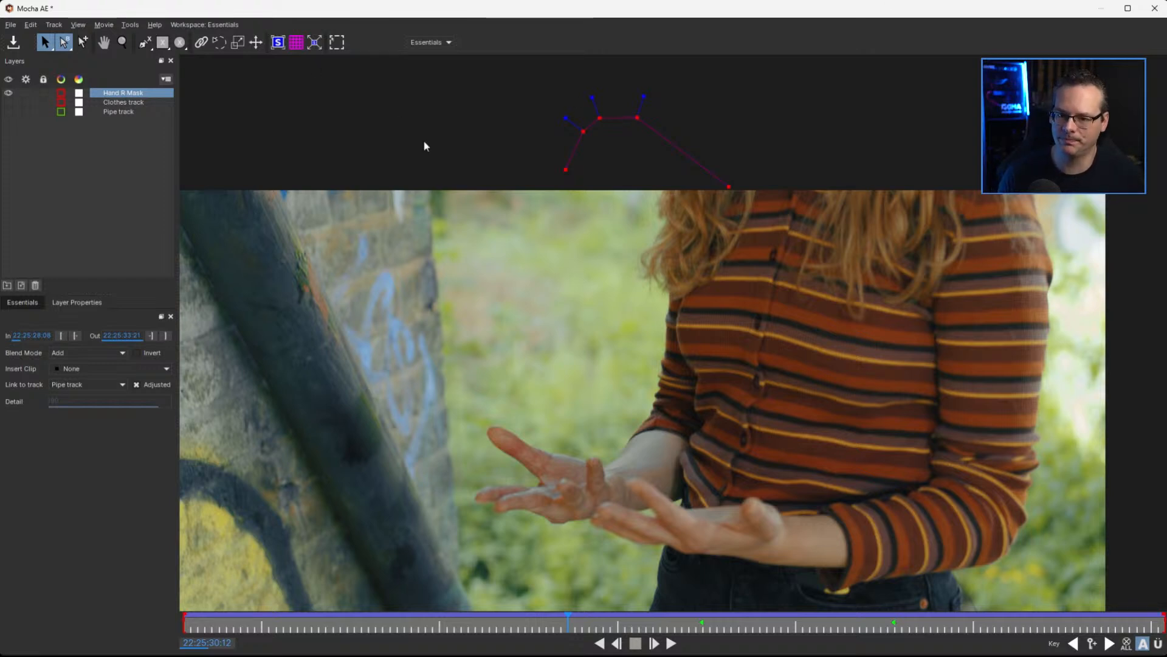
# At 22:25:30:12, show the transform tool and move and flatten the Hand R Mask spline over the hand nearest the body
pyautogui.click(338, 45)
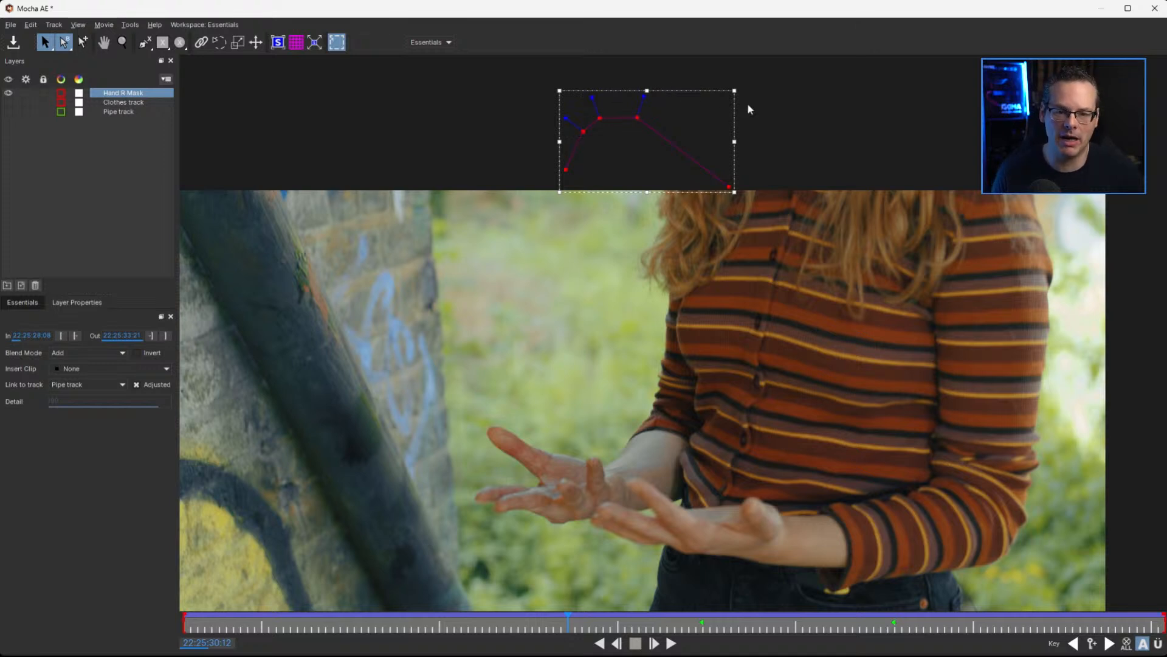
pyautogui.moveTo(693, 89); pyautogui.dragTo(715, 404)
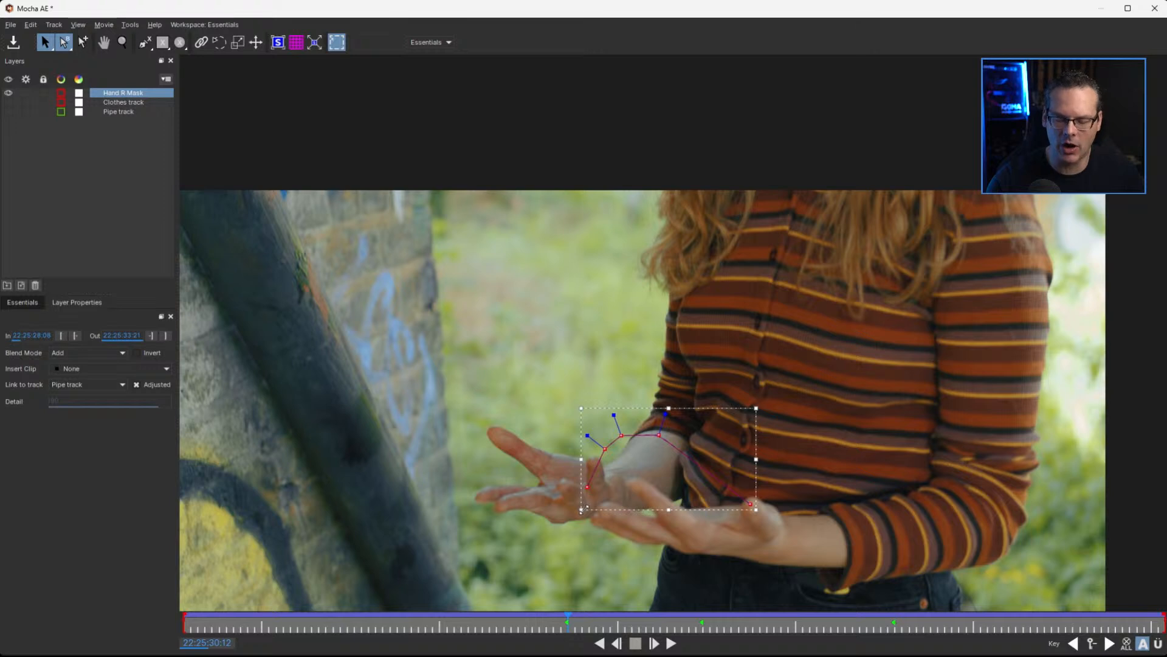
pyautogui.moveTo(583, 509); pyautogui.dragTo(589, 536)
pyautogui.moveTo(671, 409); pyautogui.dragTo(635, 454)
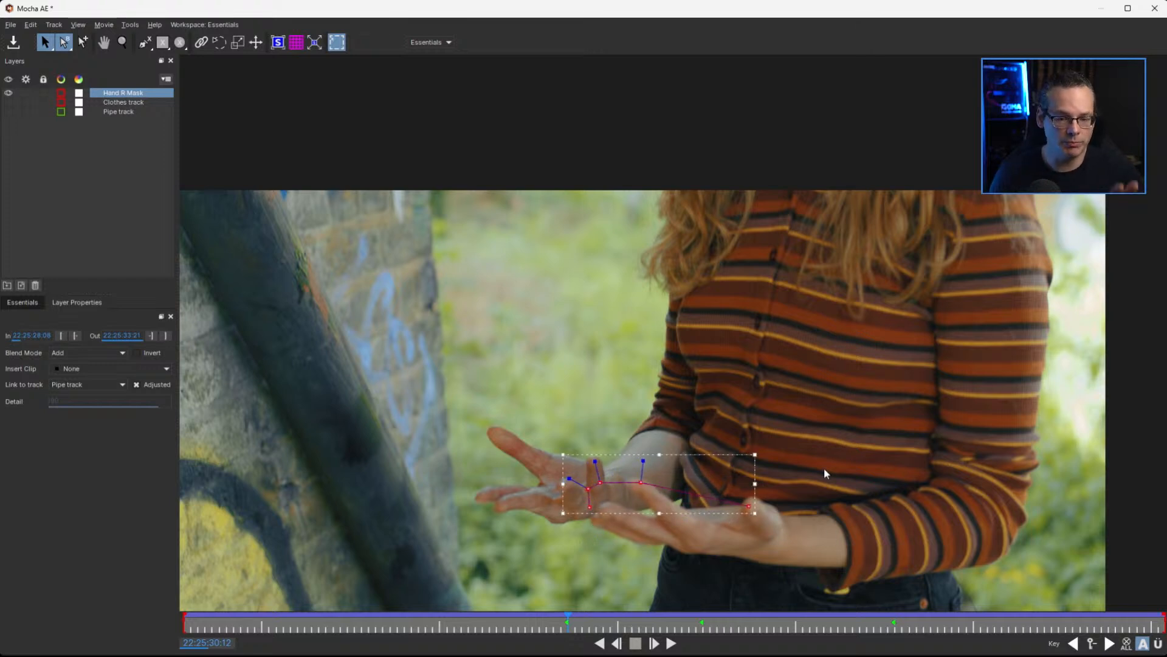
# At 22:25:30:12, place the individual Hand R Mask points on the fingertips and thumb tip of the hand nearest the body
pyautogui.press('z')
pyautogui.moveTo(803, 513); pyautogui.dragTo(836, 373)
pyautogui.press('x')
pyautogui.moveTo(728, 495); pyautogui.dragTo(997, 410)
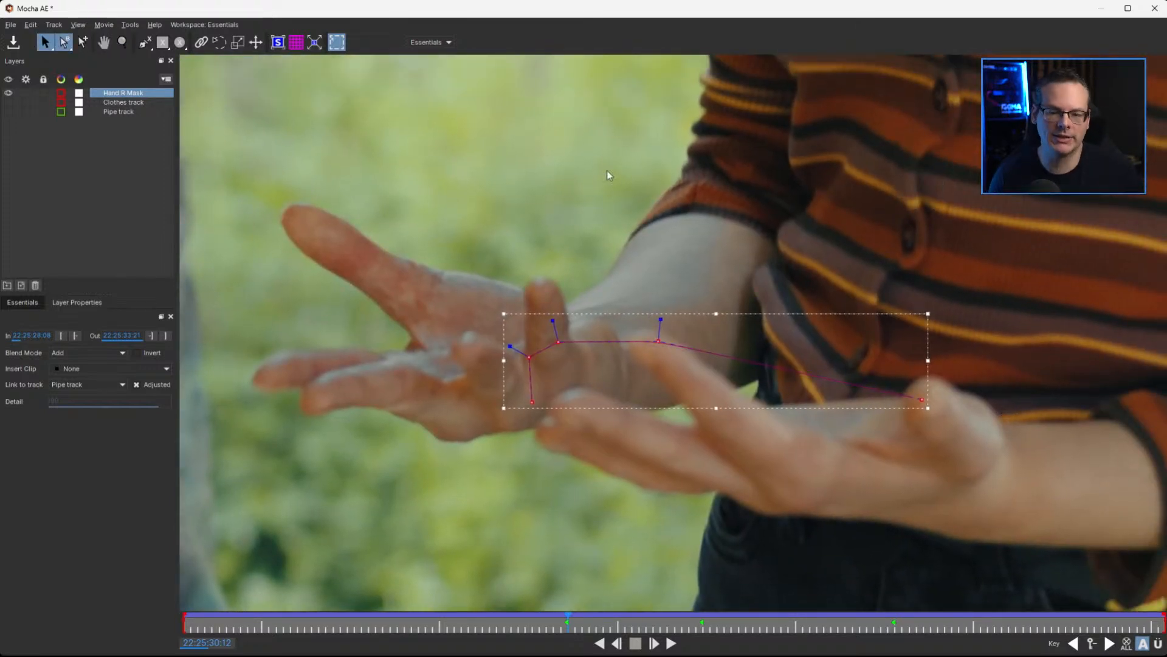
pyautogui.moveTo(544, 396); pyautogui.dragTo(620, 439)
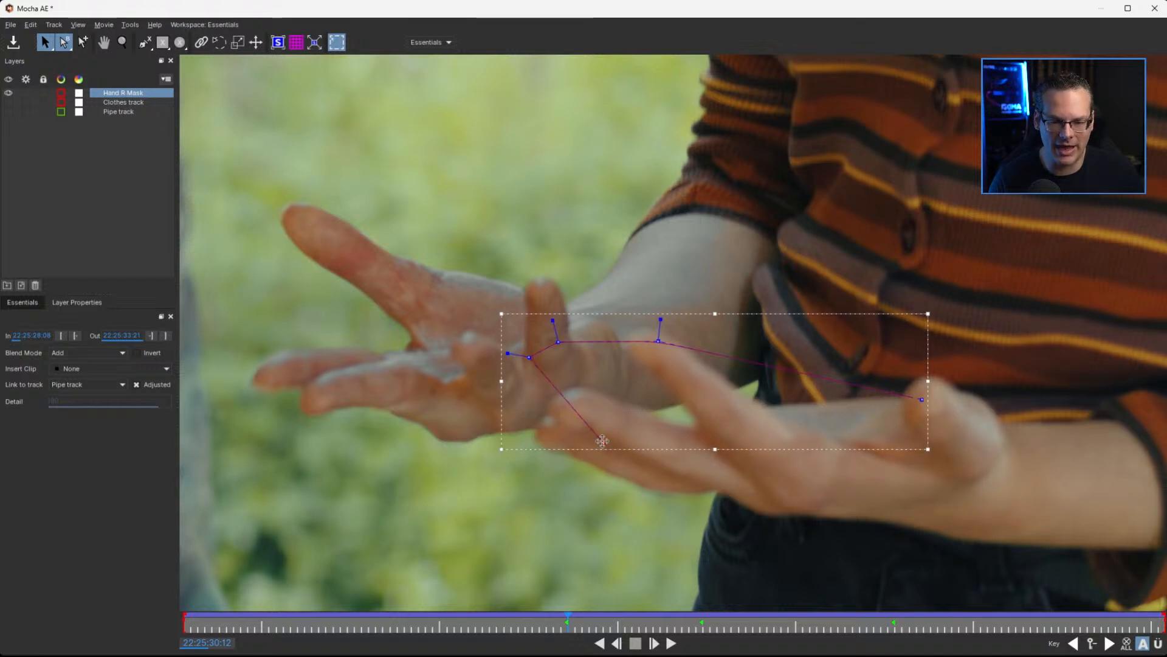
pyautogui.moveTo(530, 357); pyautogui.dragTo(538, 426)
pyautogui.moveTo(558, 341); pyautogui.dragTo(557, 400)
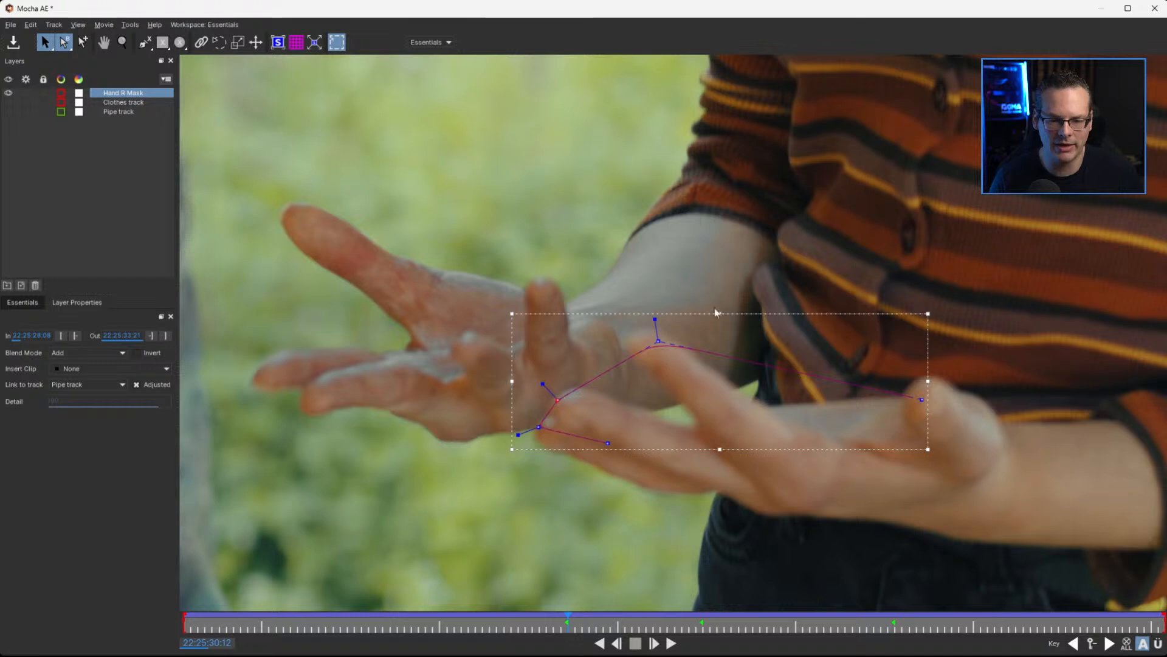
pyautogui.moveTo(659, 341); pyautogui.dragTo(640, 327)
pyautogui.moveTo(922, 399); pyautogui.dragTo(921, 396)
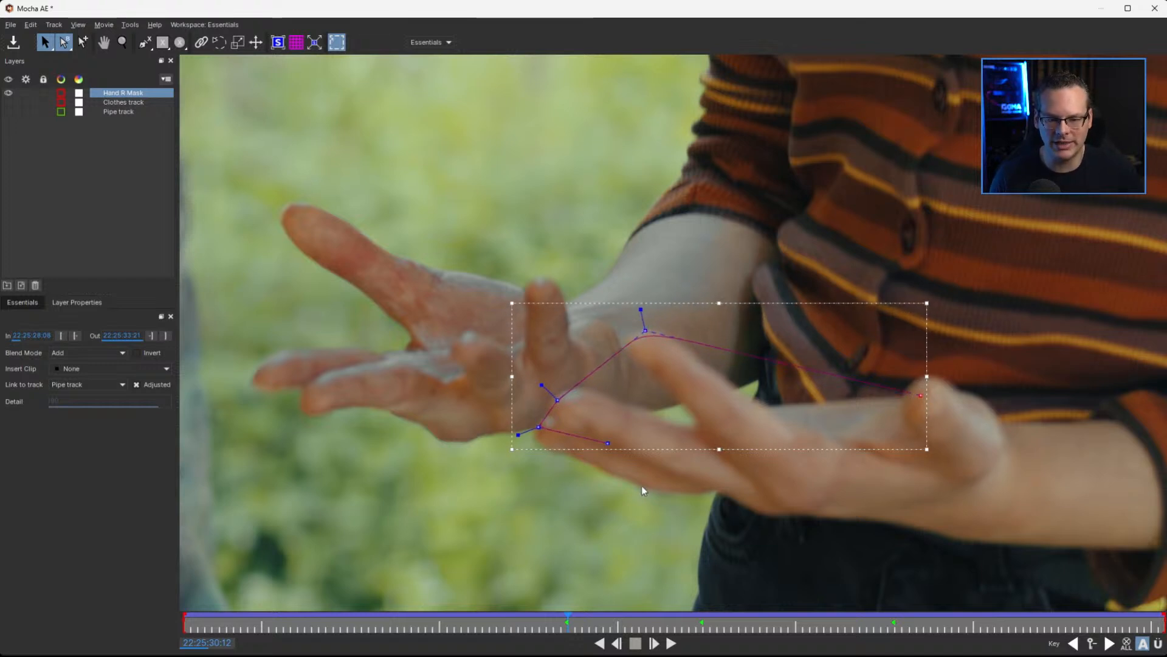
pyautogui.moveTo(608, 442); pyautogui.dragTo(575, 450)
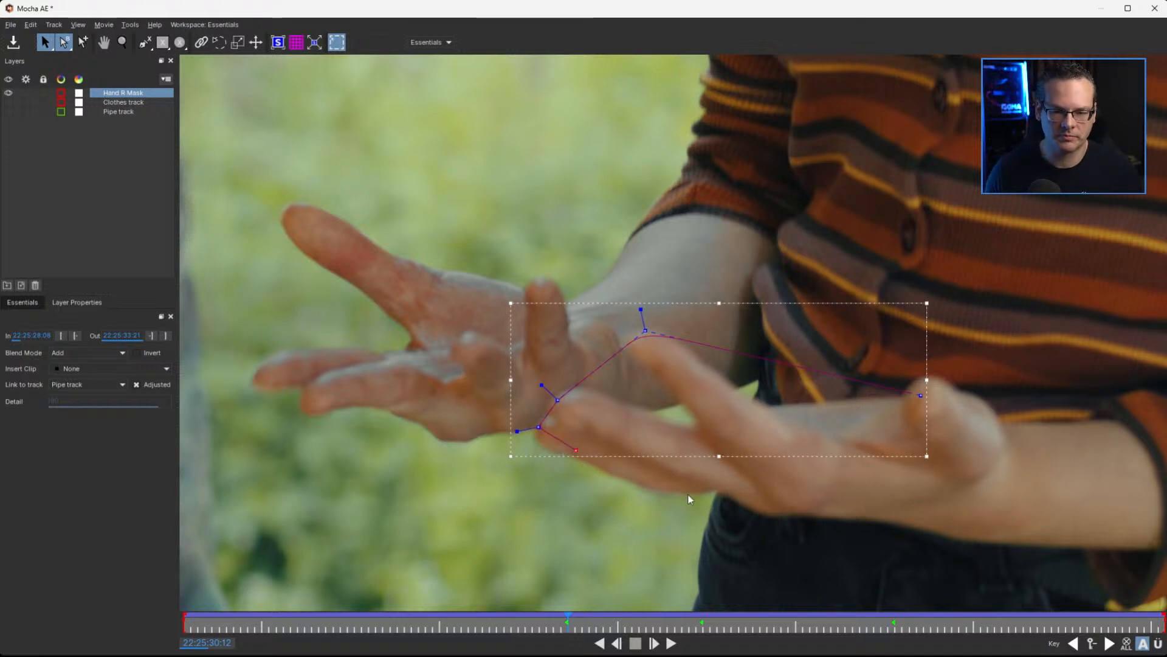
# Hide the transform tool and scrub between 22:25:30:12 and 22:25:30:19 to check how the mask follows the hand
pyautogui.click(339, 44)
pyautogui.moveTo(568, 620); pyautogui.dragTo(616, 625)
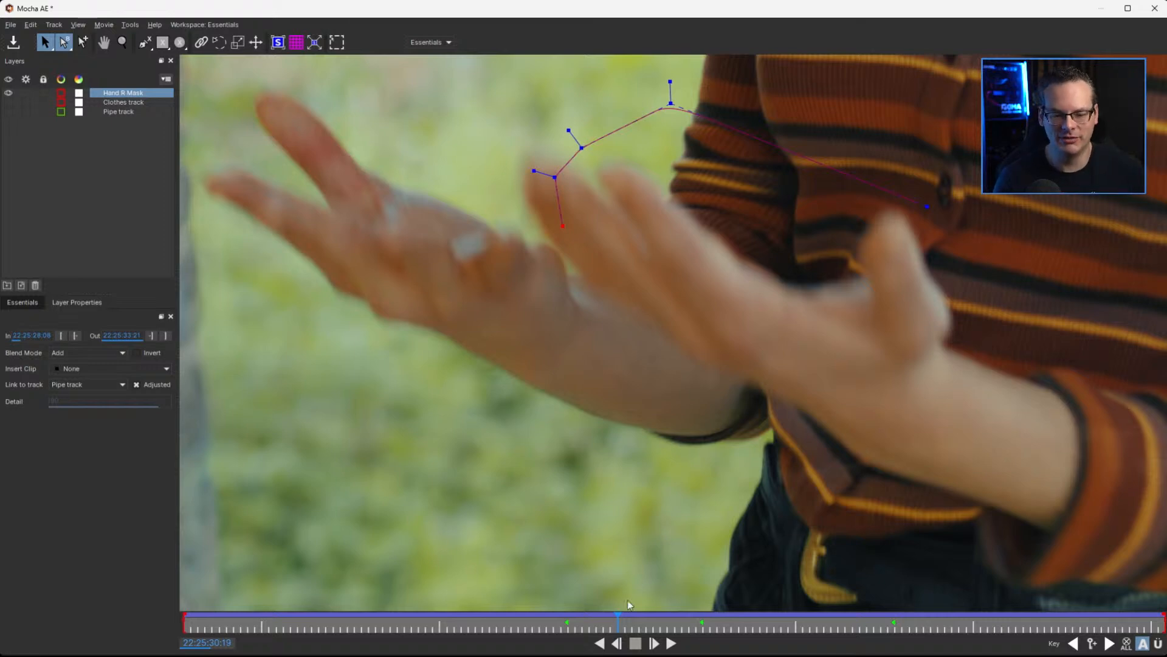
pyautogui.moveTo(618, 617); pyautogui.dragTo(566, 612)
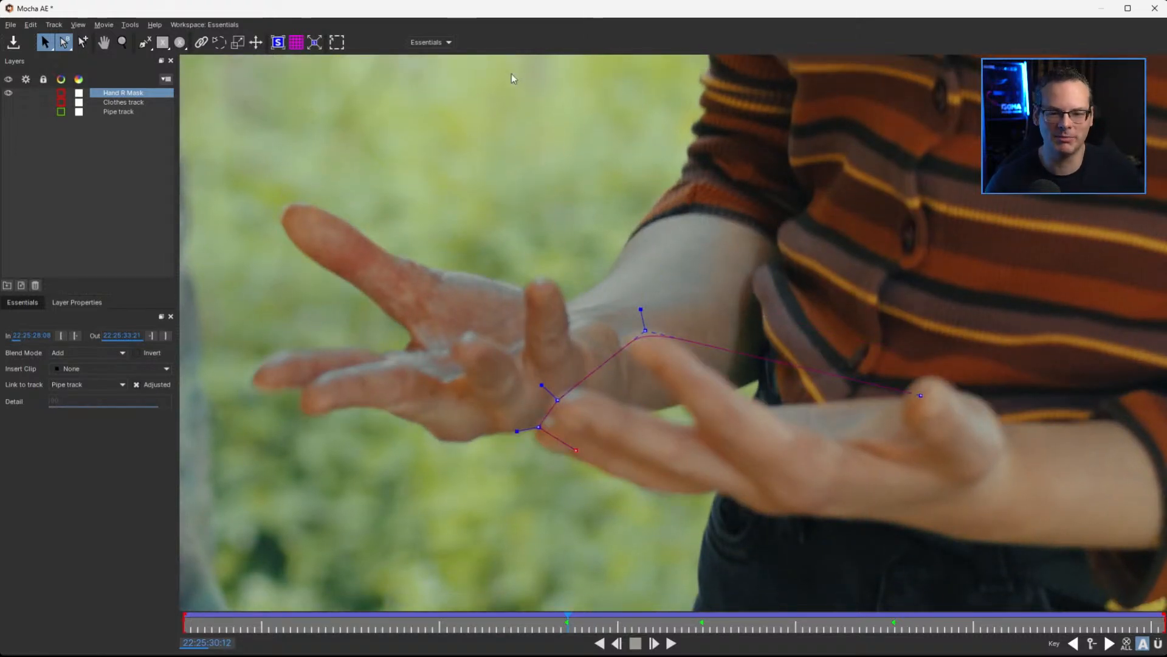
# Toggle the viewer's Quick stabilize with the selected layer as its reference
pyautogui.click(77, 27)
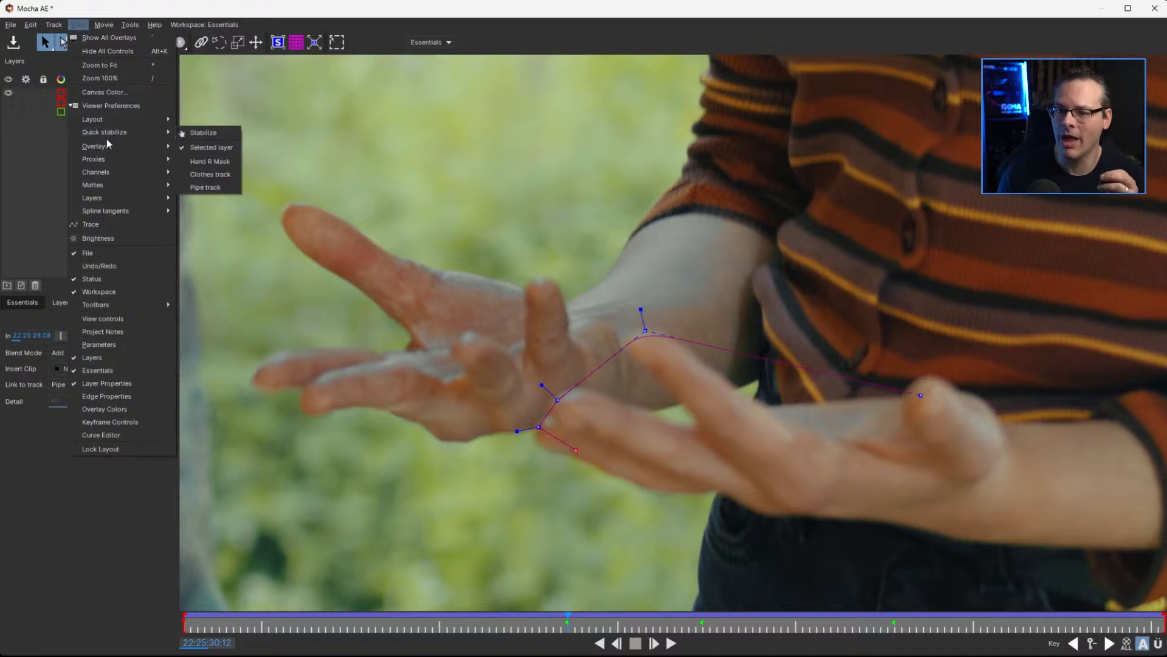
pyautogui.moveTo(110, 135)
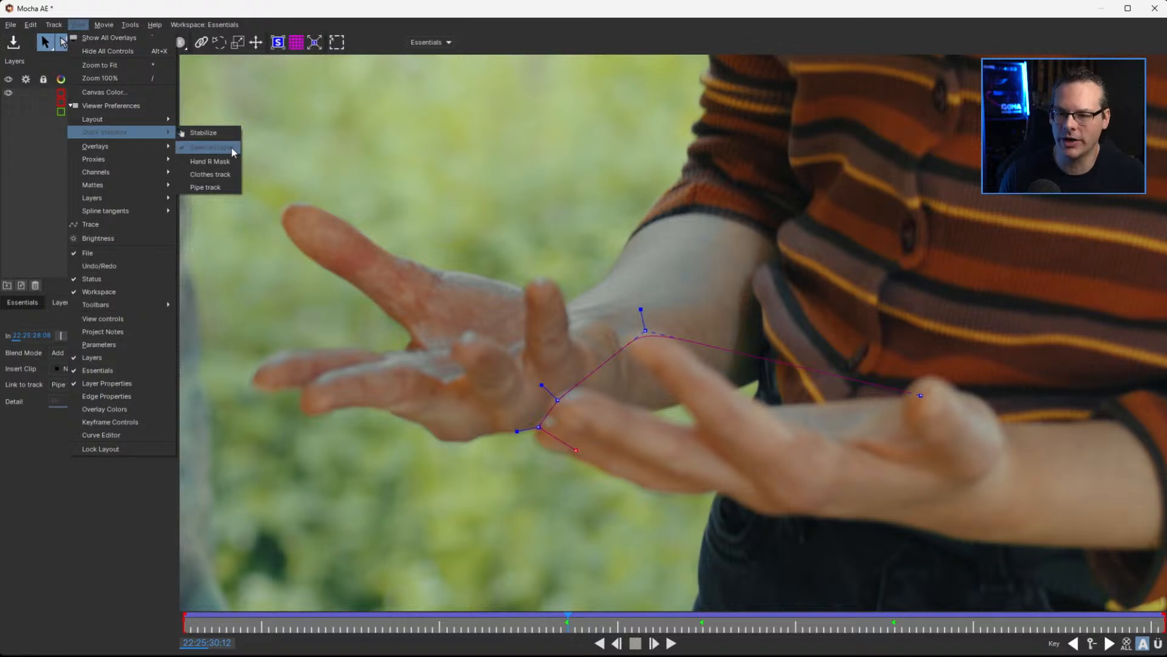
pyautogui.click(217, 134)
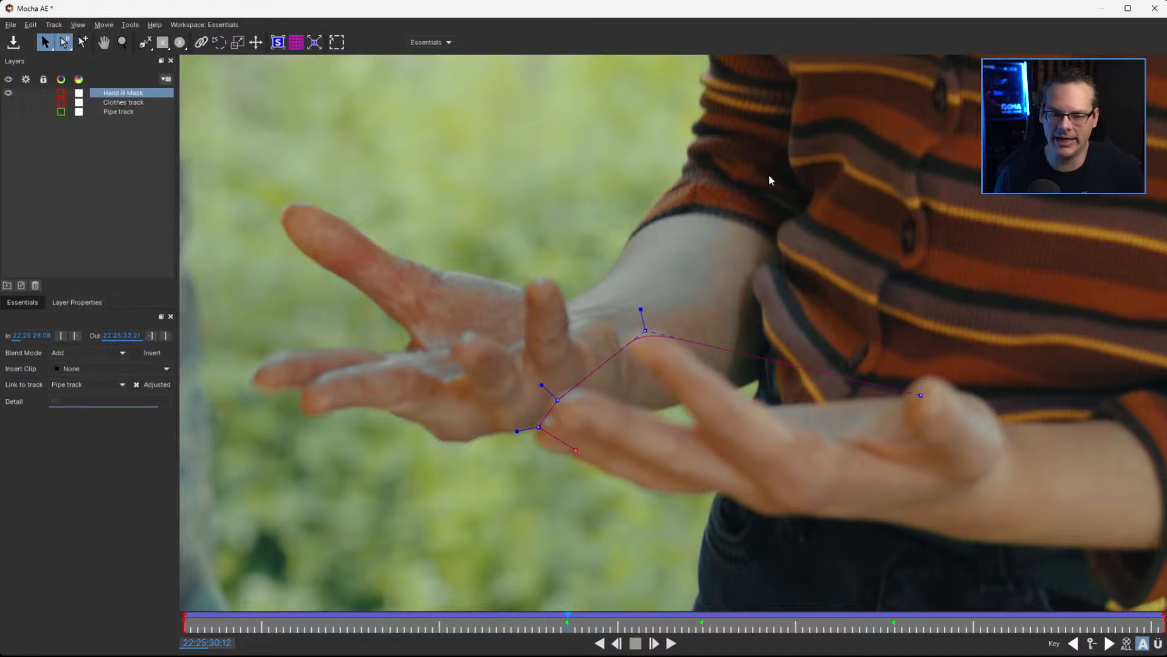
pyautogui.moveTo(567, 620)
pyautogui.mouseDown()
pyautogui.moveTo(632, 617)
pyautogui.moveTo(565, 617)
pyautogui.mouseUp()
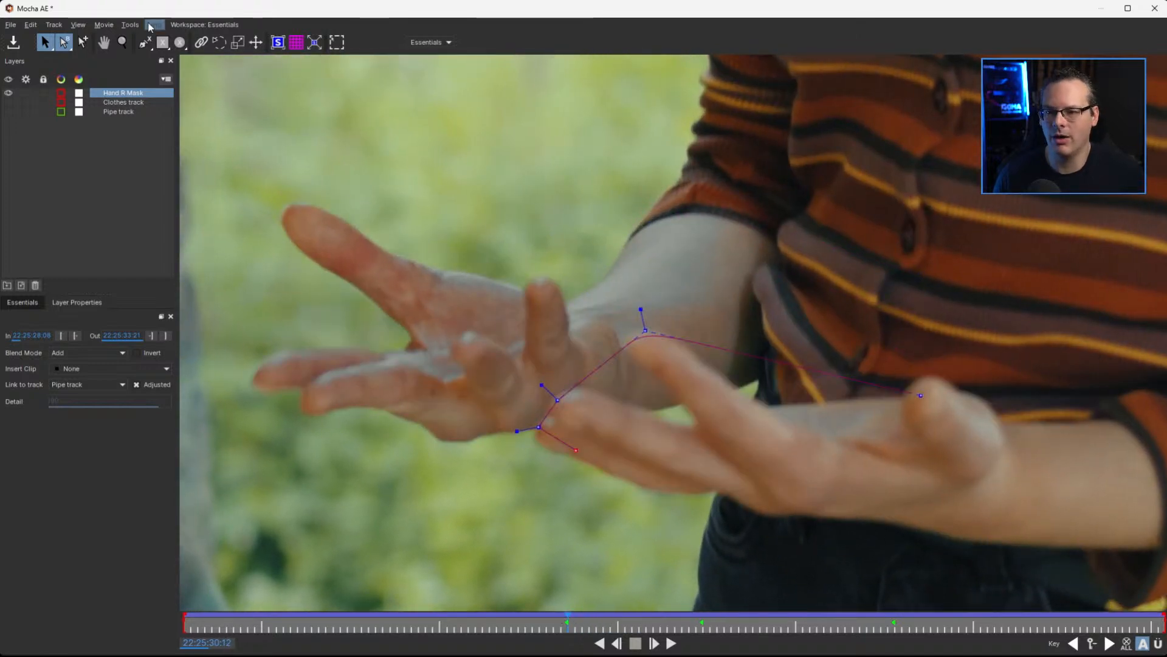
pyautogui.click(131, 25)
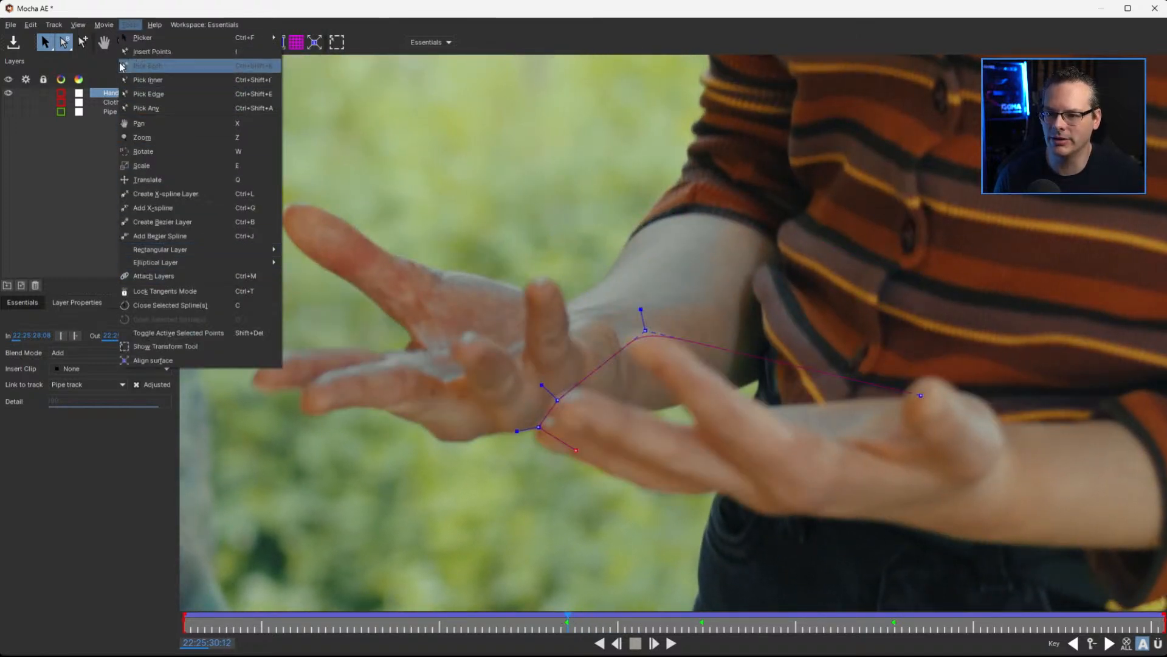
pyautogui.moveTo(102, 28)
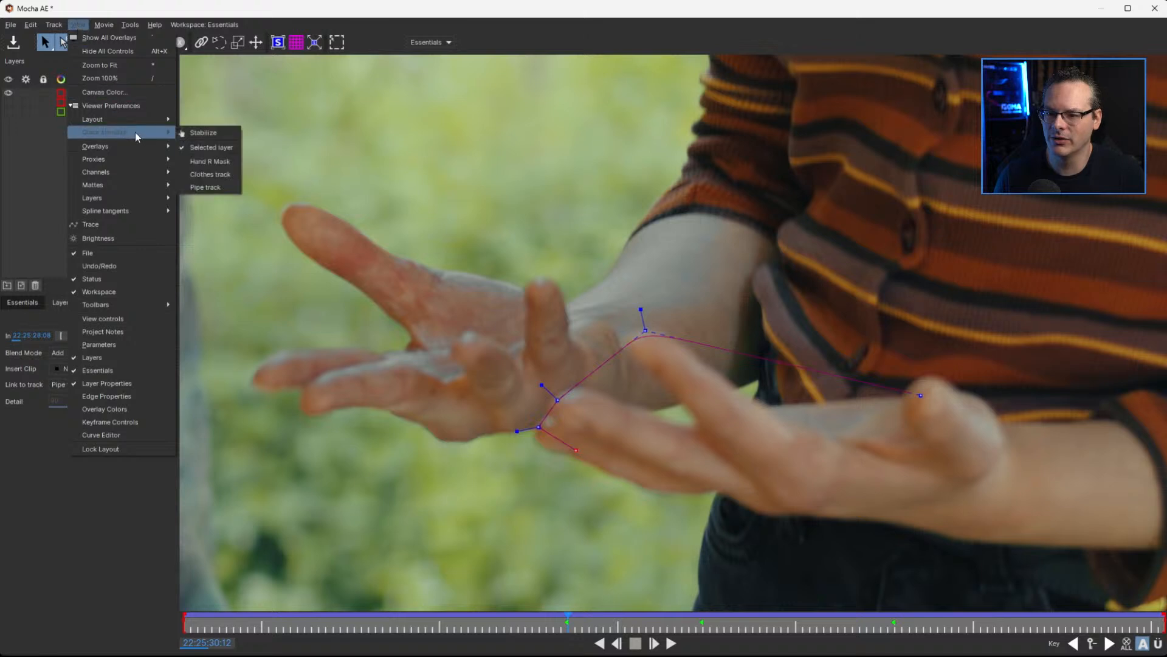
pyautogui.click(209, 134)
# Set the viewer's Quick stabilize reference to the Pipe track and toggle stabilization
pyautogui.click(78, 25)
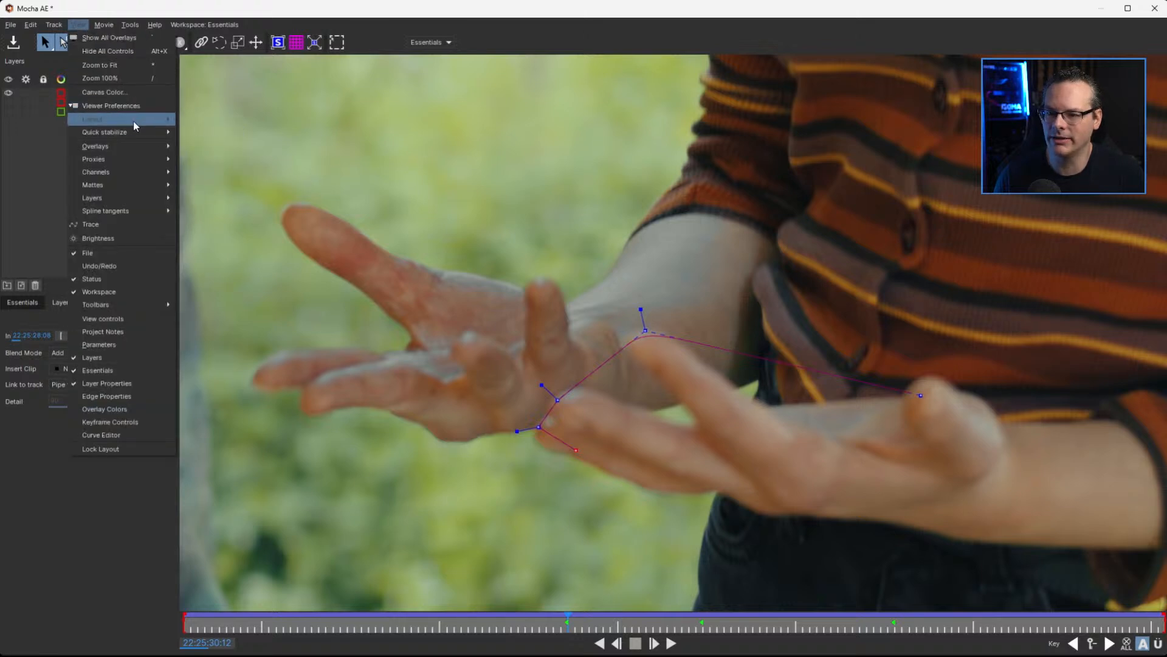
pyautogui.moveTo(142, 138)
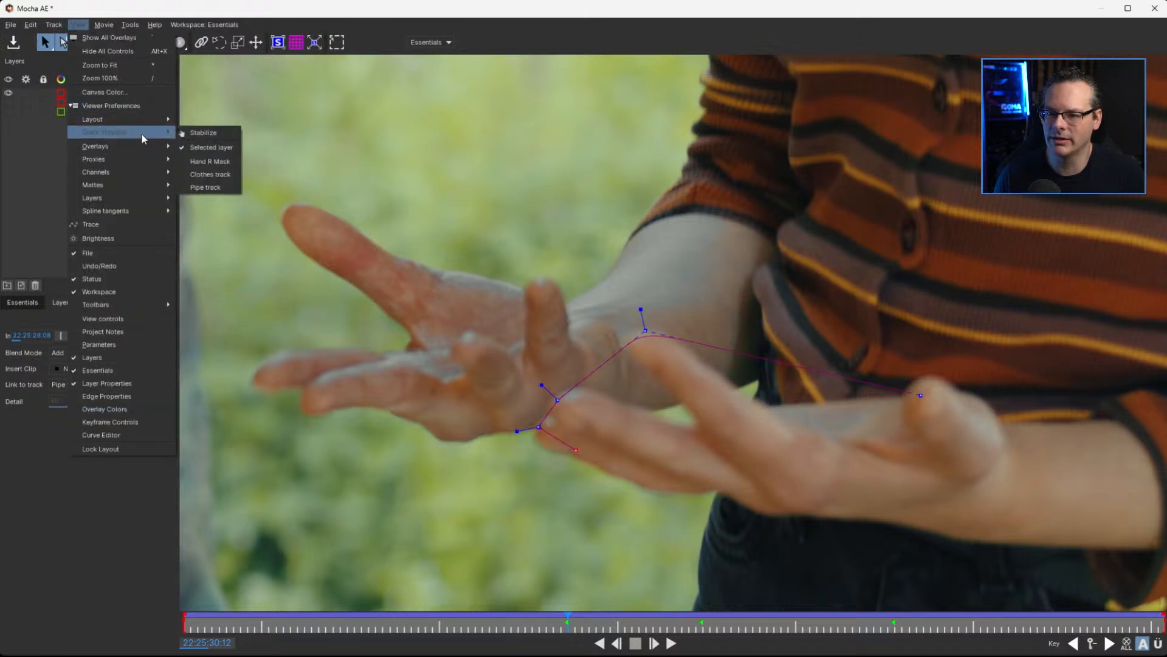
pyautogui.click(223, 188)
pyautogui.click(78, 24)
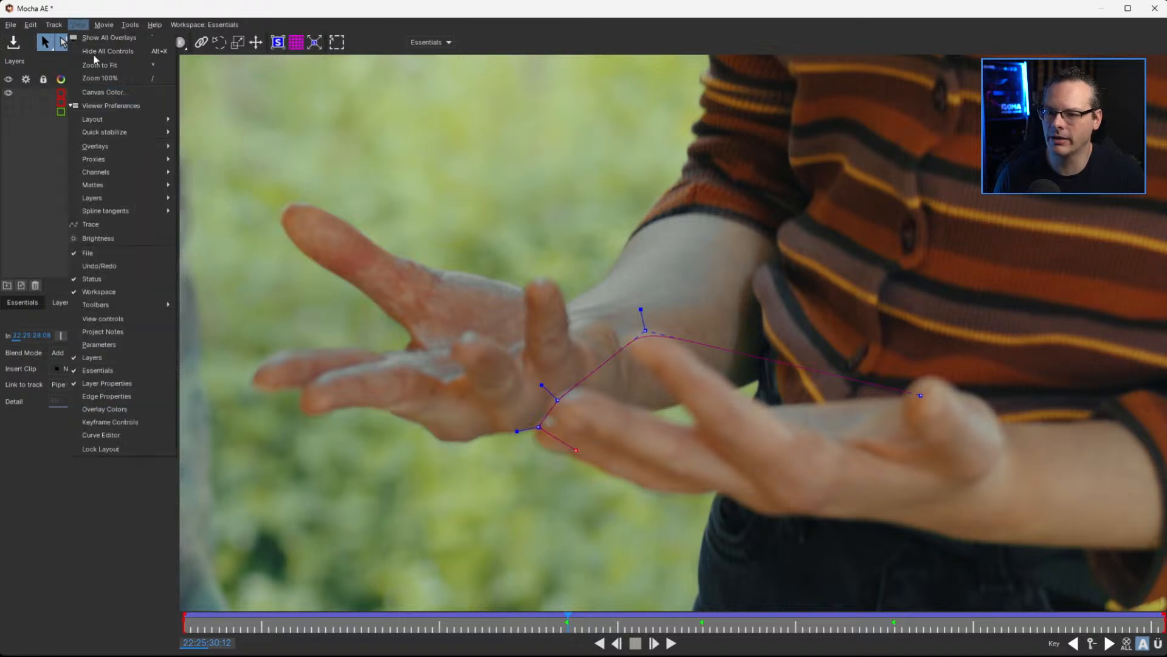
pyautogui.moveTo(156, 135)
pyautogui.click(204, 134)
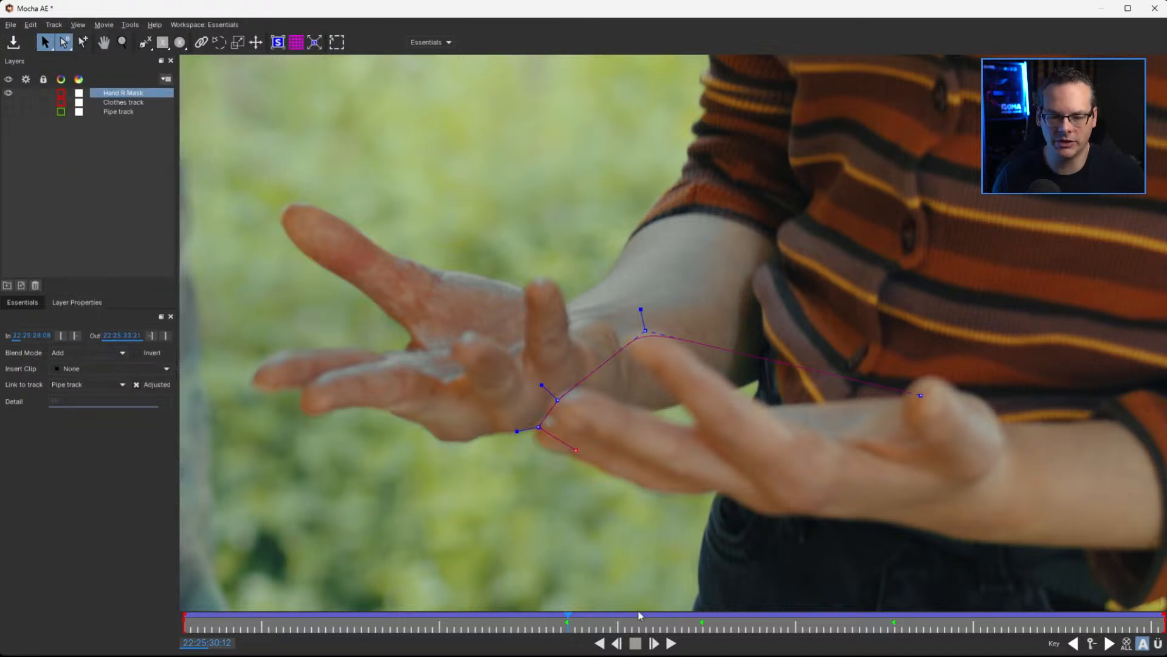
# Fit the footage in the viewer and scrub between 22:25:30:12 and 22:25:31:06 to check the mask against the moving hand
pyautogui.click(576, 624)
pyautogui.moveTo(642, 626); pyautogui.dragTo(582, 622)
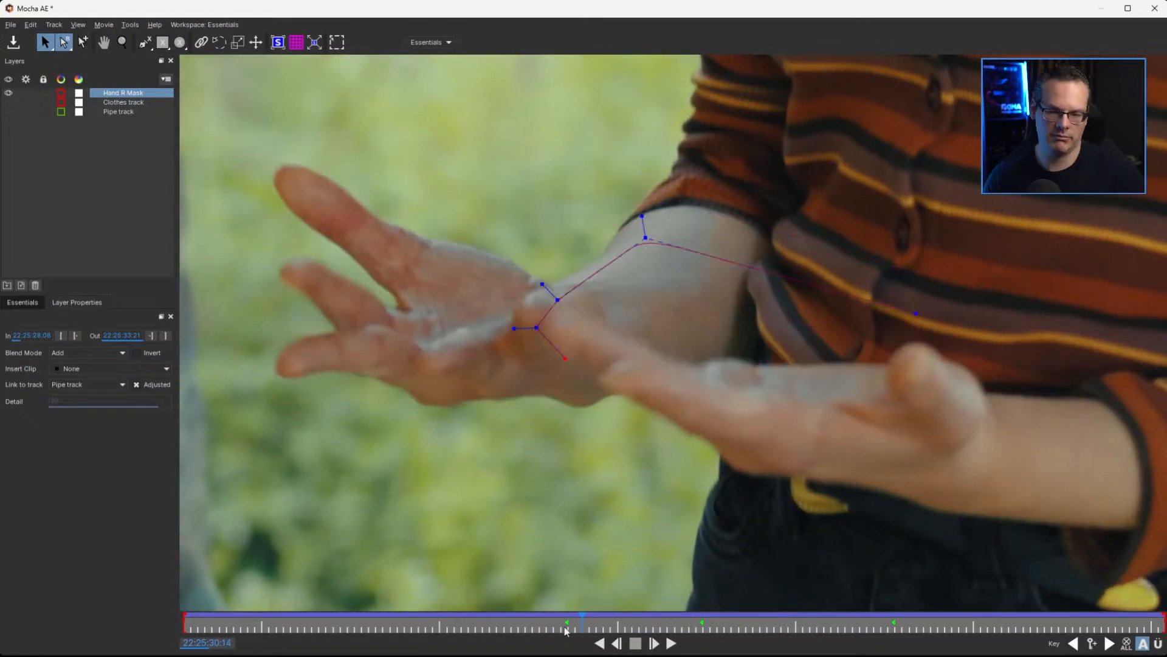
pyautogui.press('*')
pyautogui.moveTo(582, 623); pyautogui.dragTo(702, 629)
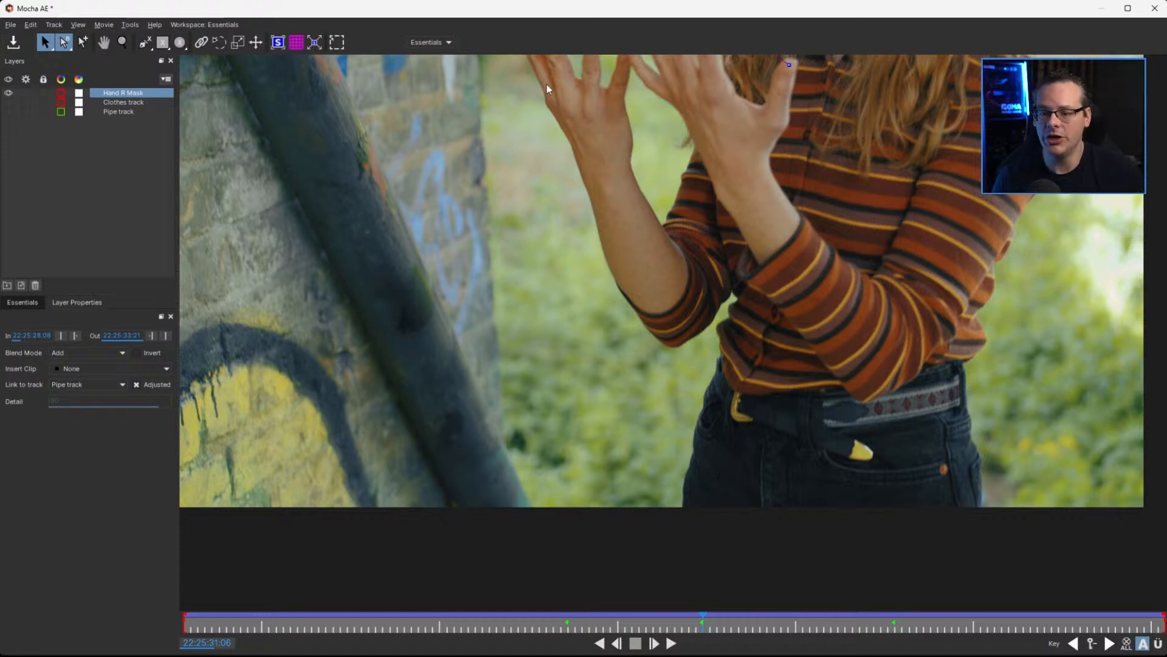
pyautogui.click(137, 384)
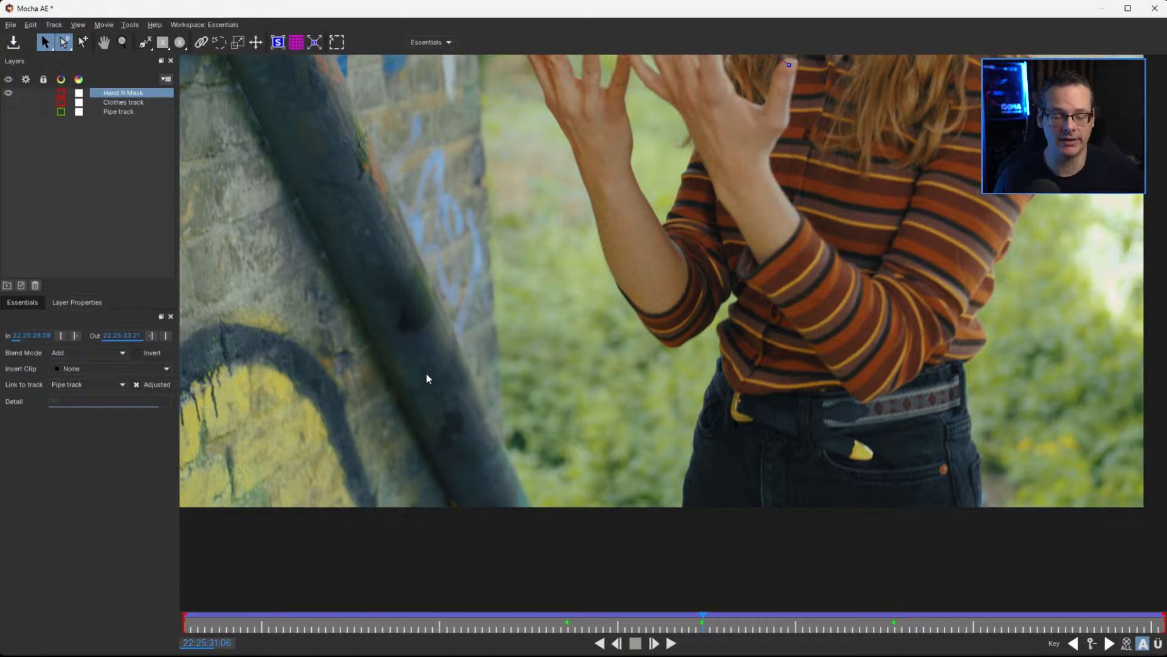
pyautogui.moveTo(708, 269); pyautogui.dragTo(650, 480)
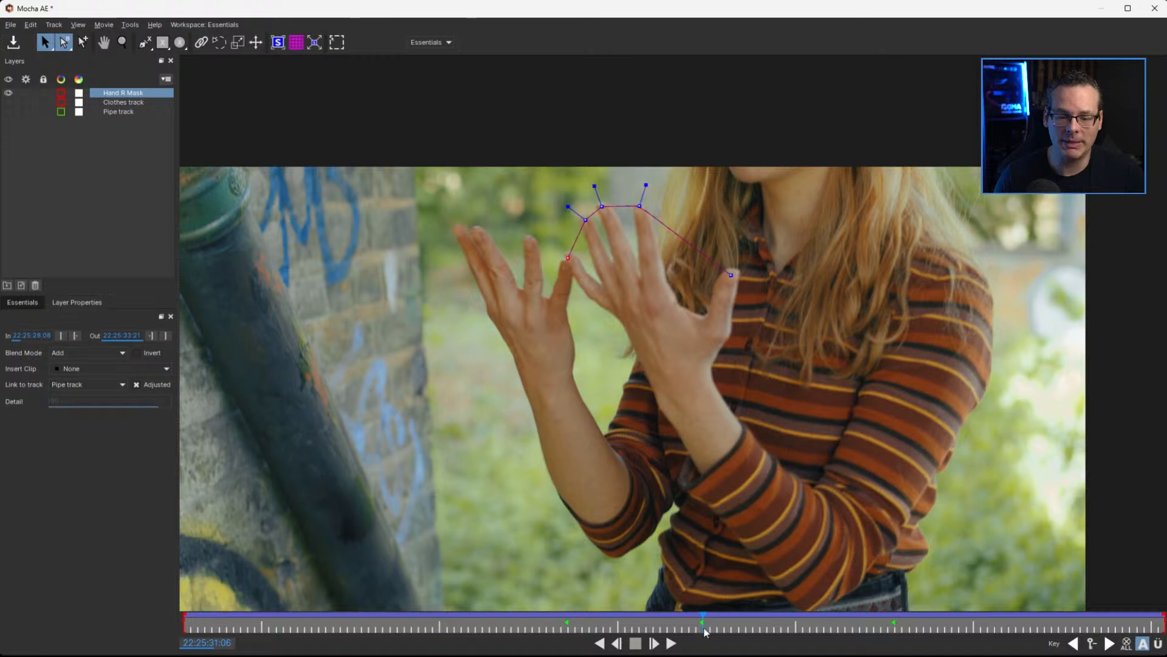
pyautogui.moveTo(697, 623); pyautogui.dragTo(593, 626)
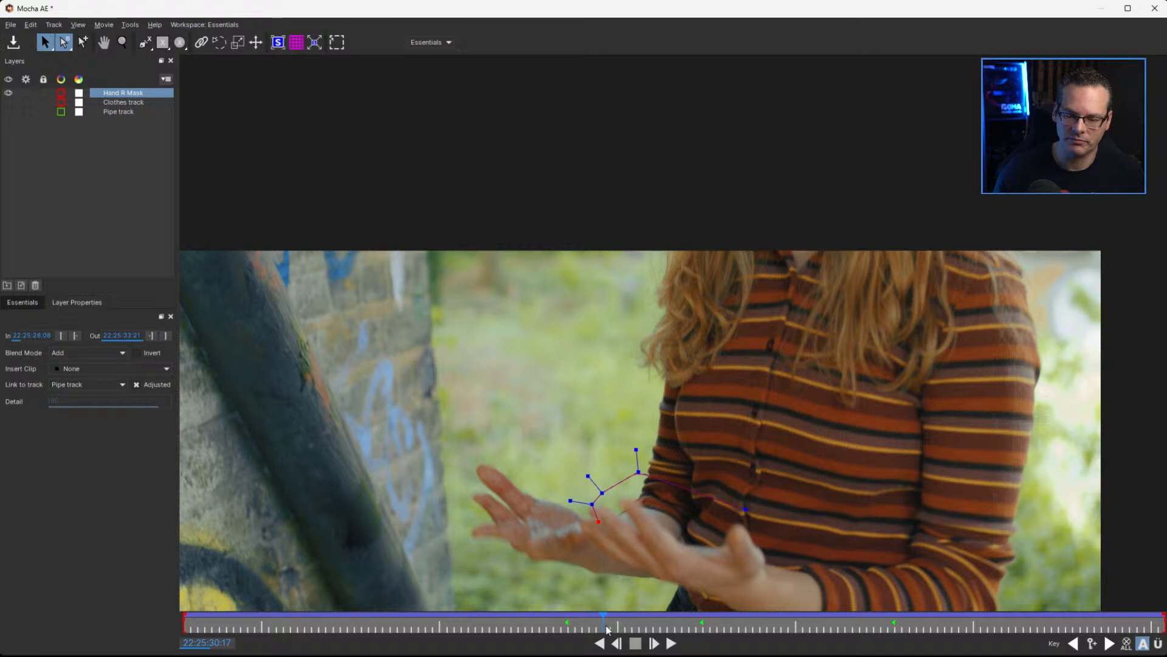
pyautogui.moveTo(599, 623); pyautogui.dragTo(567, 627)
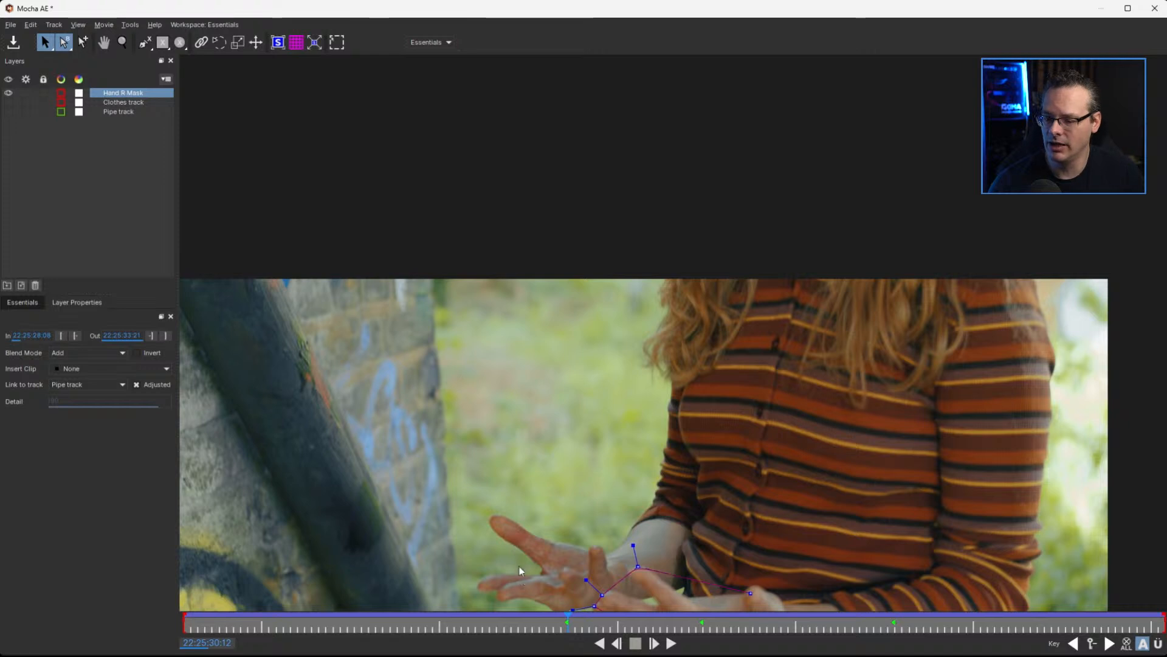
# At 22:25:30:22, move the Hand R Mask spline with the transform tool and adjust its points to the fingertips
pyautogui.press('x')
pyautogui.moveTo(608, 425); pyautogui.dragTo(573, 326)
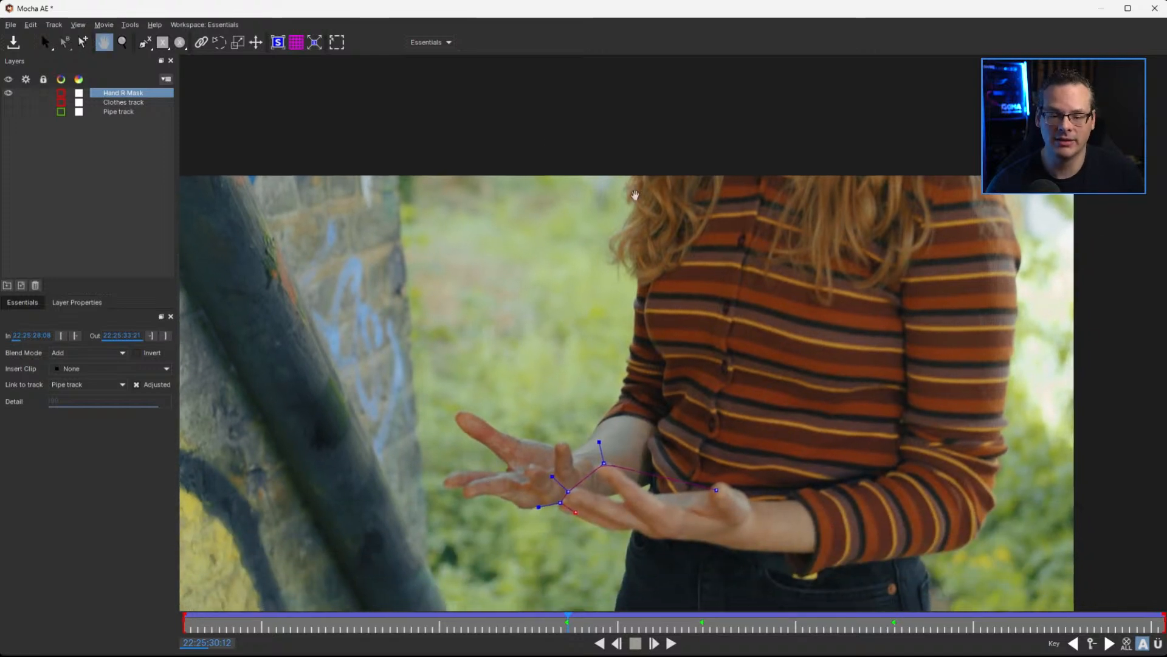
pyautogui.moveTo(646, 506); pyautogui.dragTo(656, 316)
pyautogui.moveTo(567, 618); pyautogui.dragTo(634, 615)
pyautogui.press('x')
pyautogui.moveTo(709, 307); pyautogui.dragTo(736, 489)
pyautogui.click(337, 42)
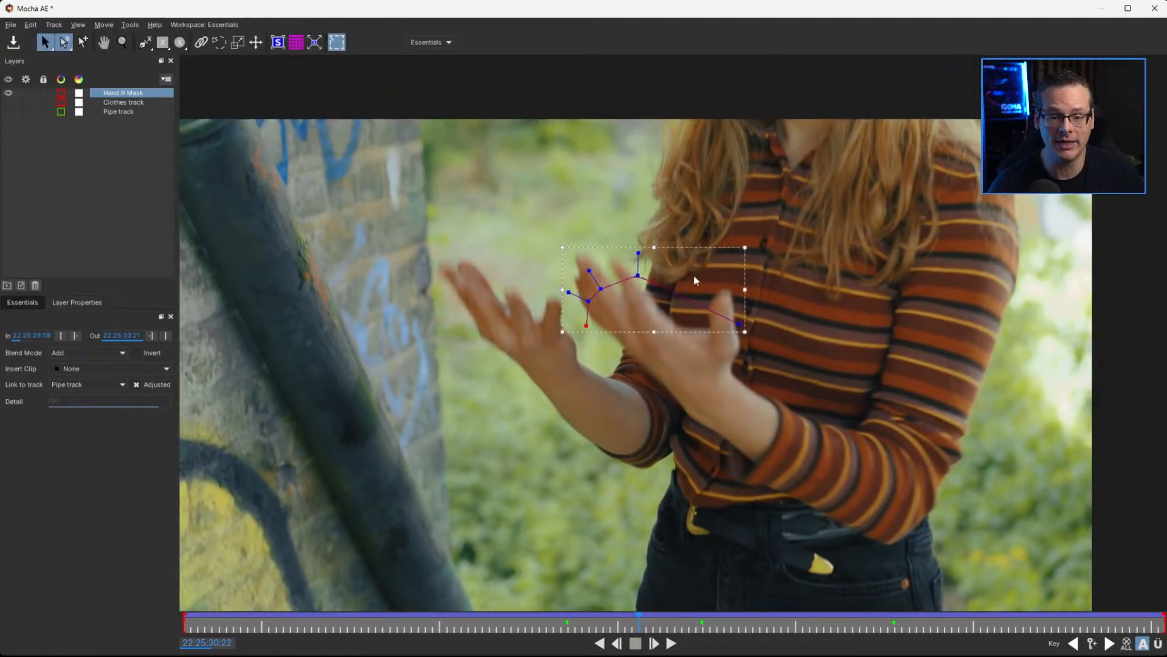
pyautogui.moveTo(695, 249); pyautogui.dragTo(677, 223)
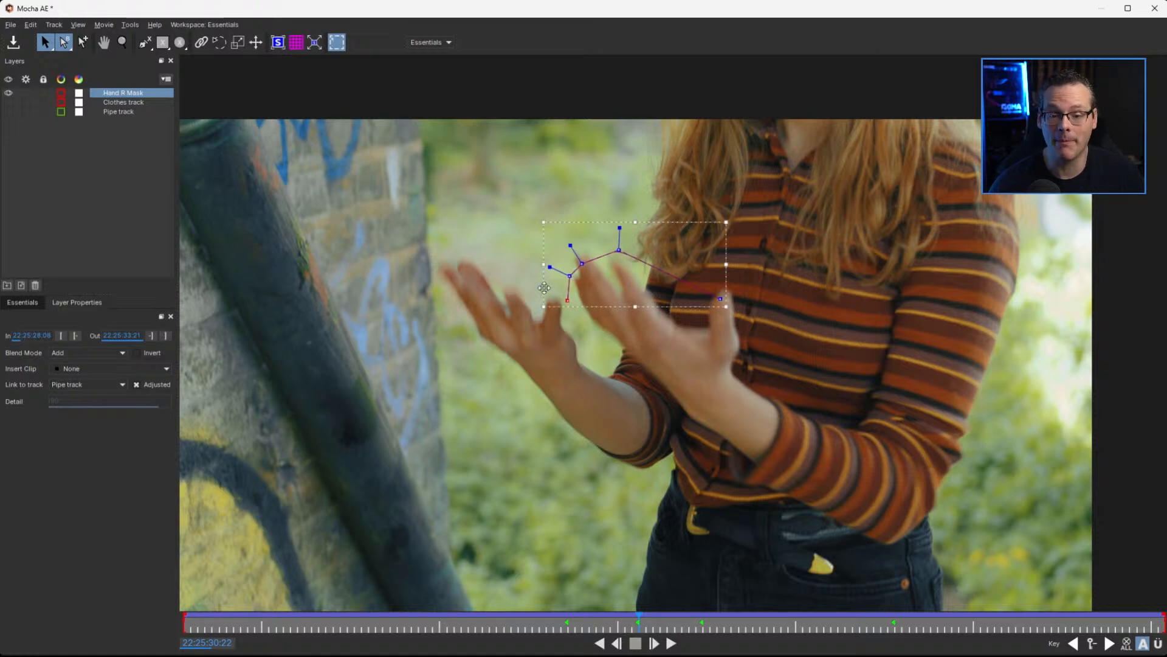
pyautogui.moveTo(542, 268); pyautogui.dragTo(546, 256)
pyautogui.moveTo(620, 242)
pyautogui.mouseDown()
pyautogui.moveTo(621, 265)
pyautogui.moveTo(580, 254)
pyautogui.moveTo(569, 279)
pyautogui.moveTo(580, 253)
pyautogui.moveTo(618, 265)
pyautogui.mouseUp()
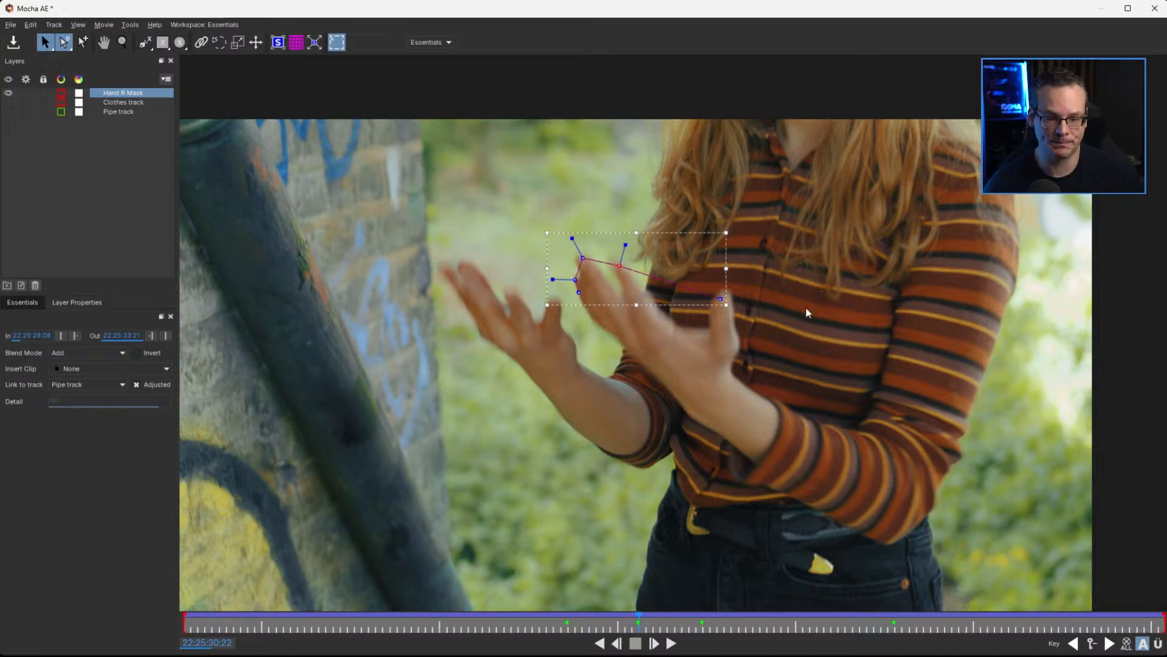
pyautogui.click(724, 300)
# At 22:25:31:02, stretch the Hand R Mask spline upward and adjust its points to the raised fingertips
pyautogui.moveTo(637, 617); pyautogui.dragTo(671, 620)
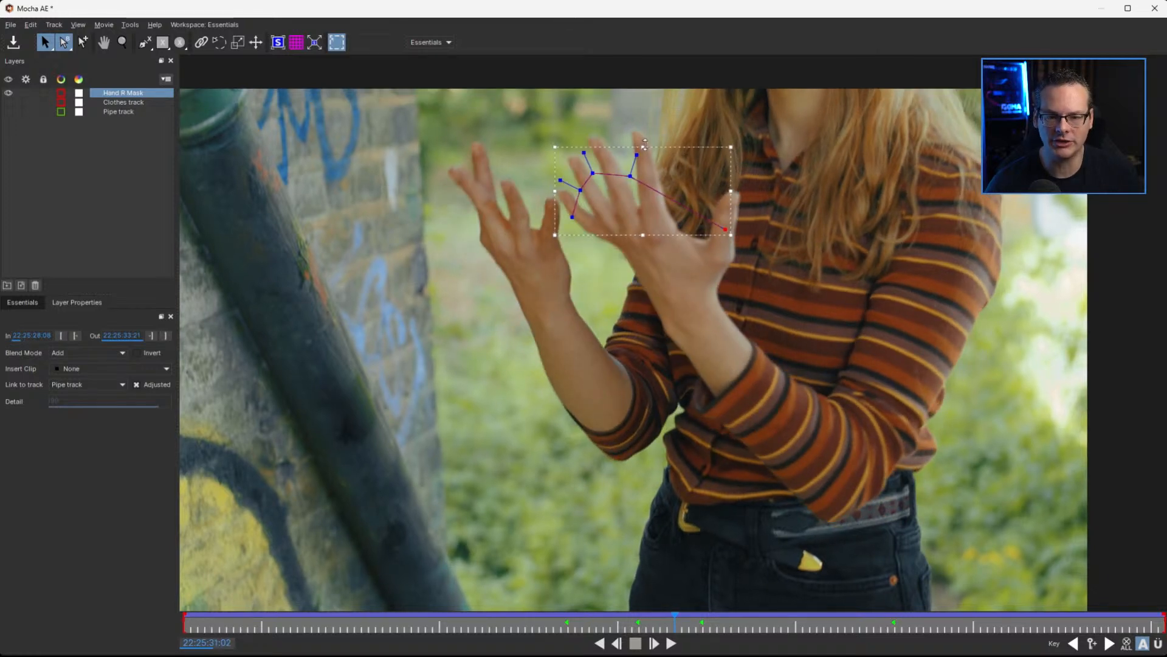
pyautogui.moveTo(643, 146); pyautogui.dragTo(652, 103)
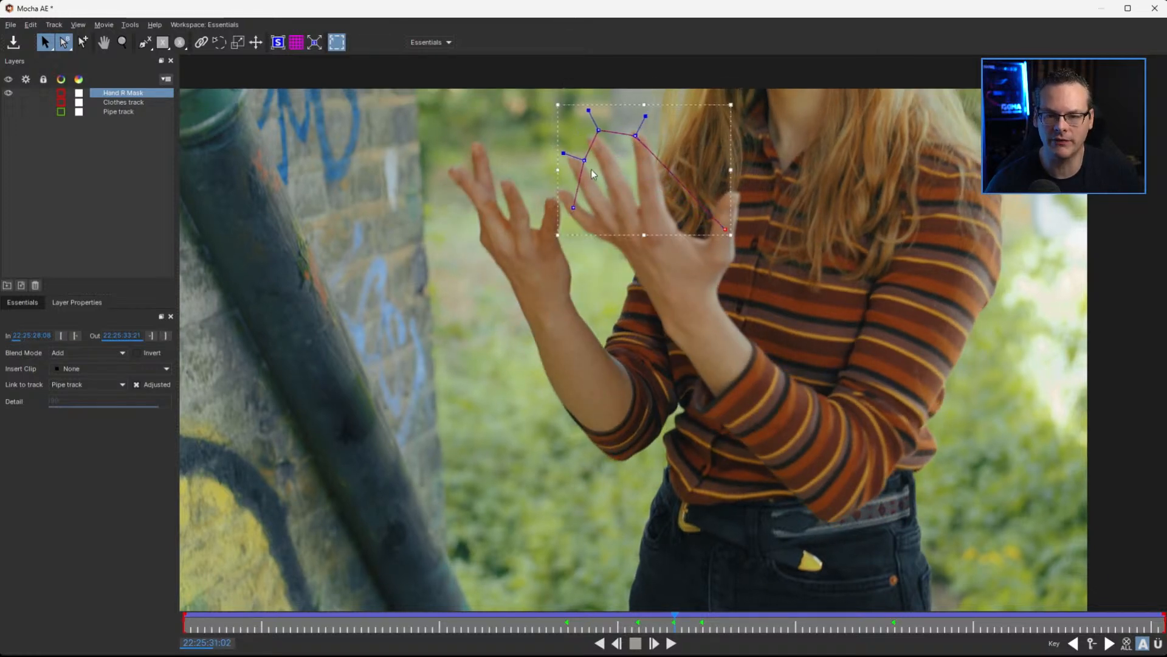
pyautogui.moveTo(585, 162); pyautogui.dragTo(594, 136)
pyautogui.moveTo(725, 225); pyautogui.dragTo(732, 196)
pyautogui.moveTo(567, 208); pyautogui.dragTo(554, 197)
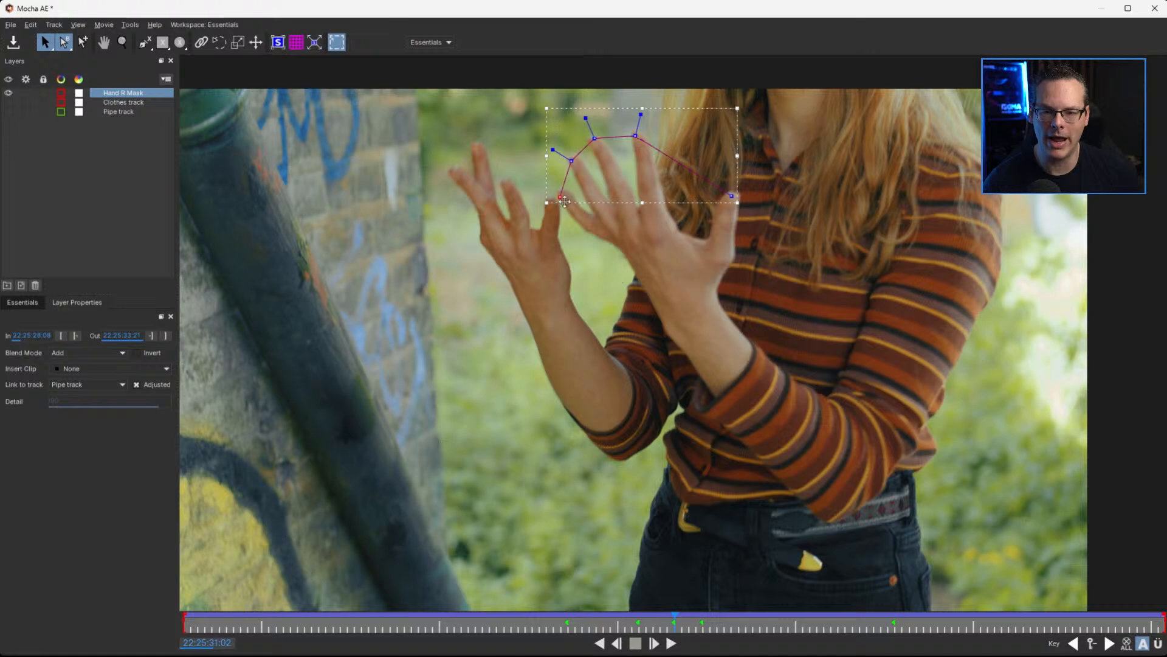
pyautogui.moveTo(595, 139); pyautogui.dragTo(593, 139)
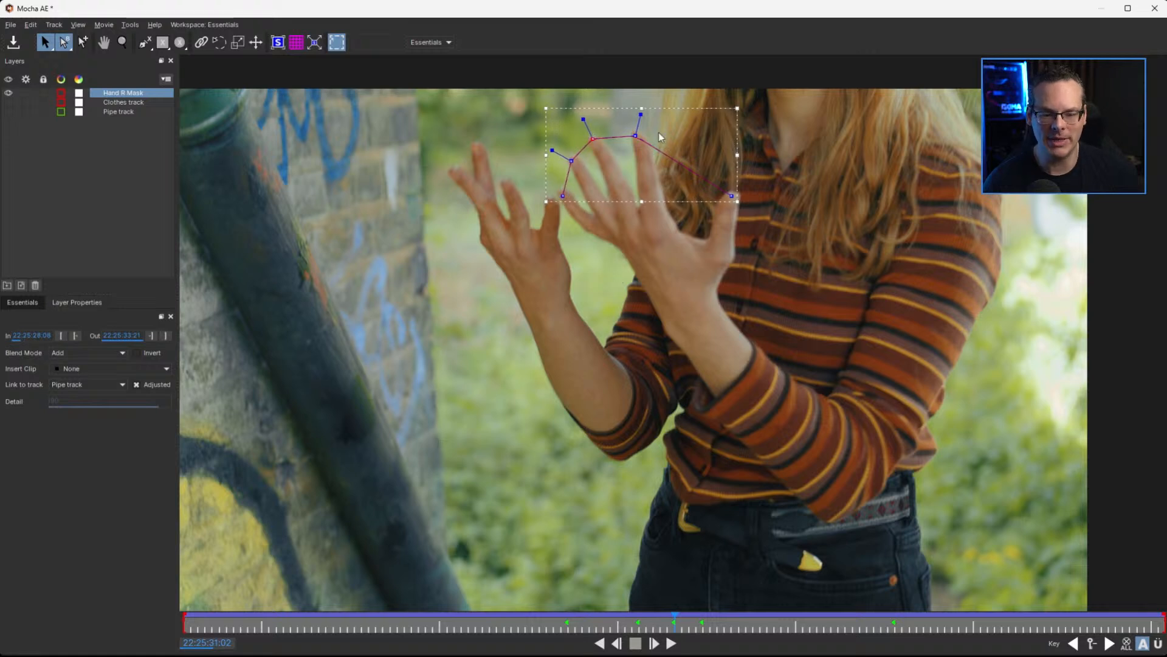
# At 22:25:30:17, move the Hand R Mask spline down onto the hand and adjust its points to the fingertips
pyautogui.moveTo(674, 617); pyautogui.dragTo(586, 621)
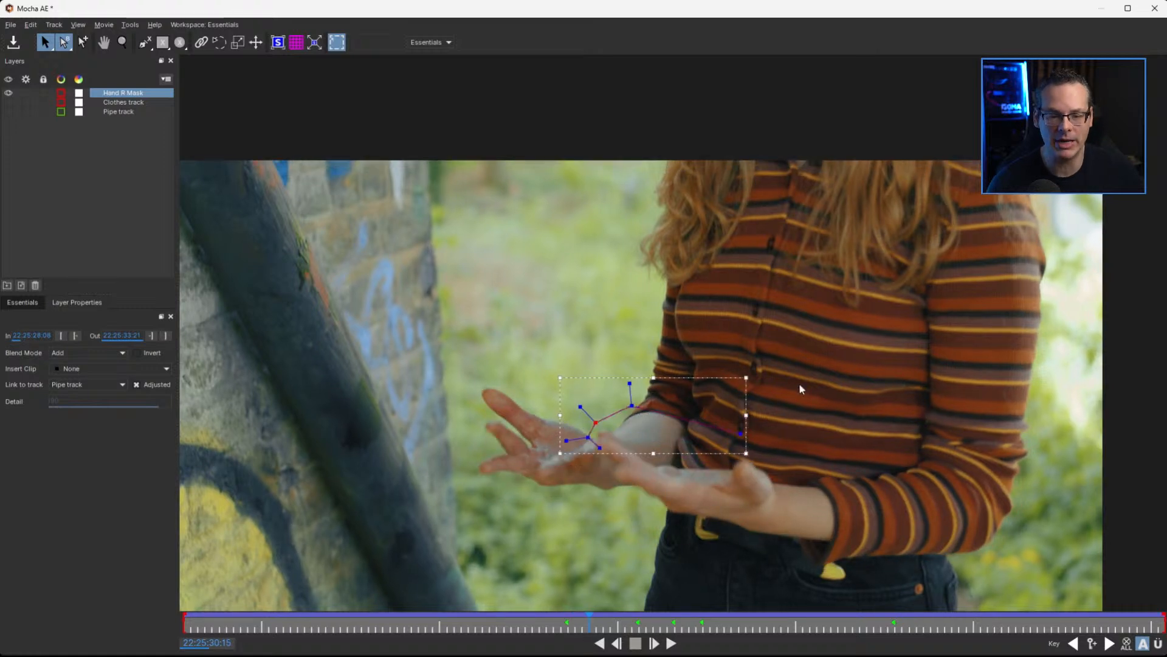
pyautogui.moveTo(587, 622); pyautogui.dragTo(602, 621)
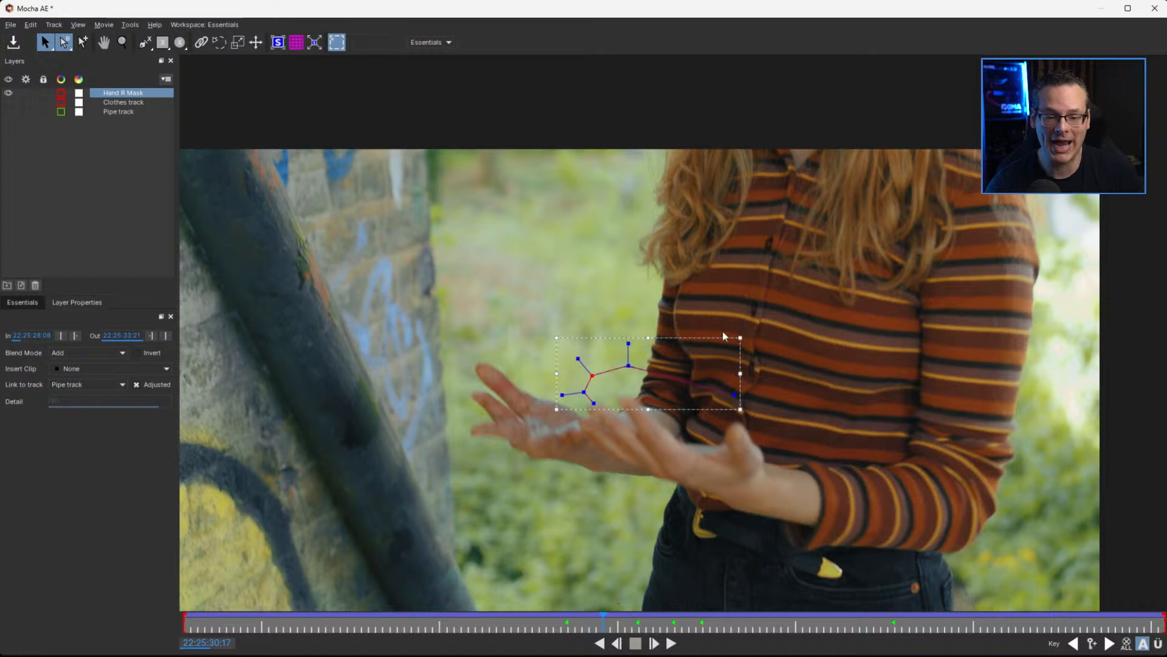
pyautogui.moveTo(709, 338); pyautogui.dragTo(708, 372)
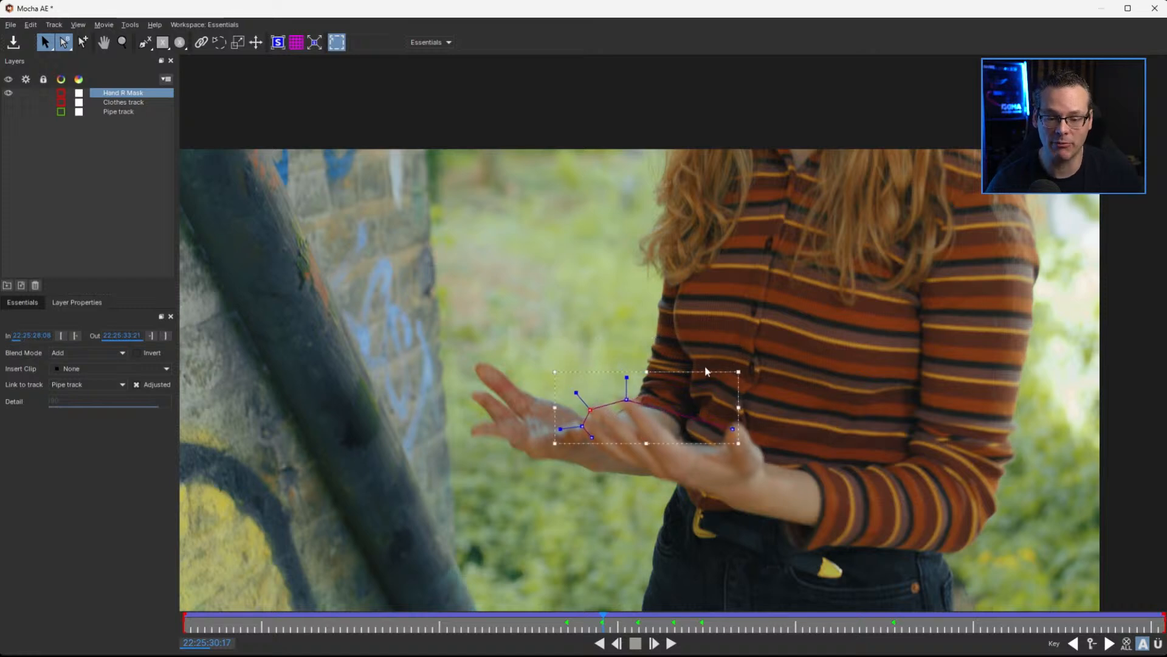
pyautogui.moveTo(589, 410); pyautogui.dragTo(598, 406)
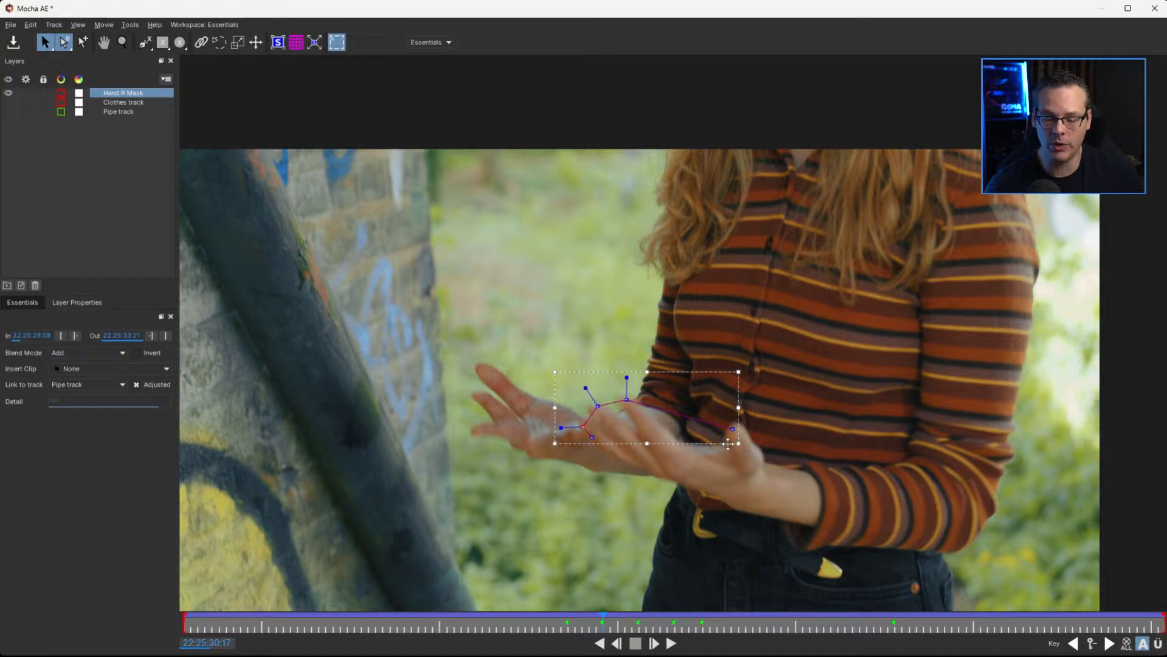
pyautogui.press('x')
pyautogui.moveTo(698, 420); pyautogui.dragTo(697, 375)
pyautogui.moveTo(594, 390); pyautogui.dragTo(598, 363)
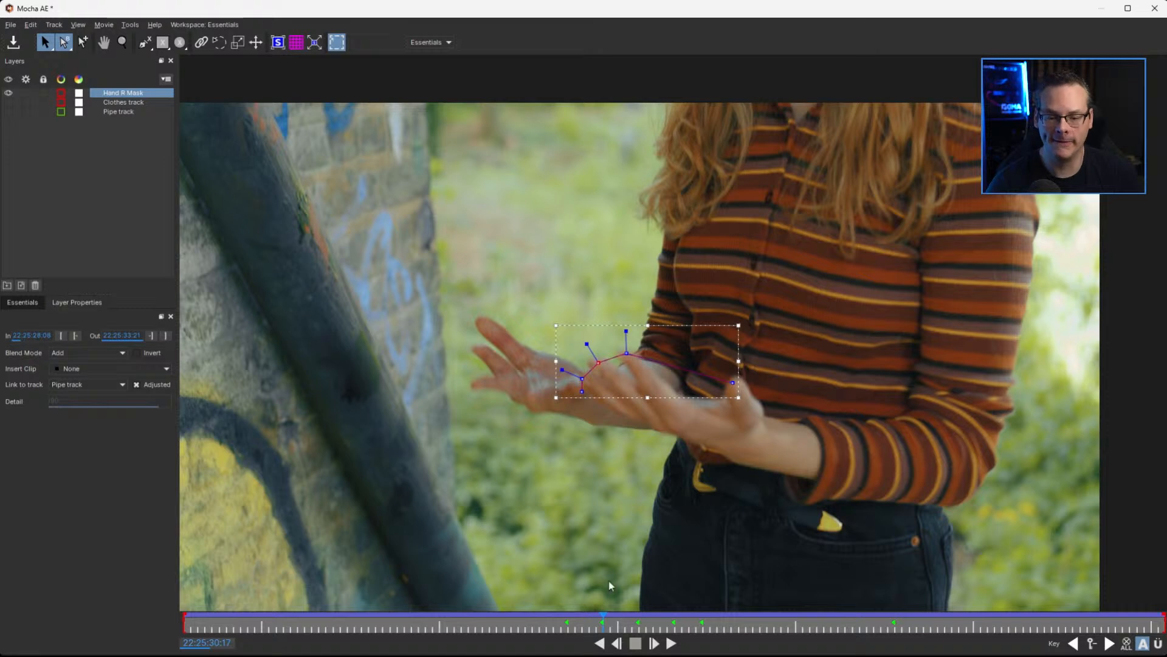
# At 22:25:30:06, move the Hand R Mask spline down and reposition its points along the fingertips and thumb of the flat hand
pyautogui.moveTo(602, 621); pyautogui.dragTo(518, 627)
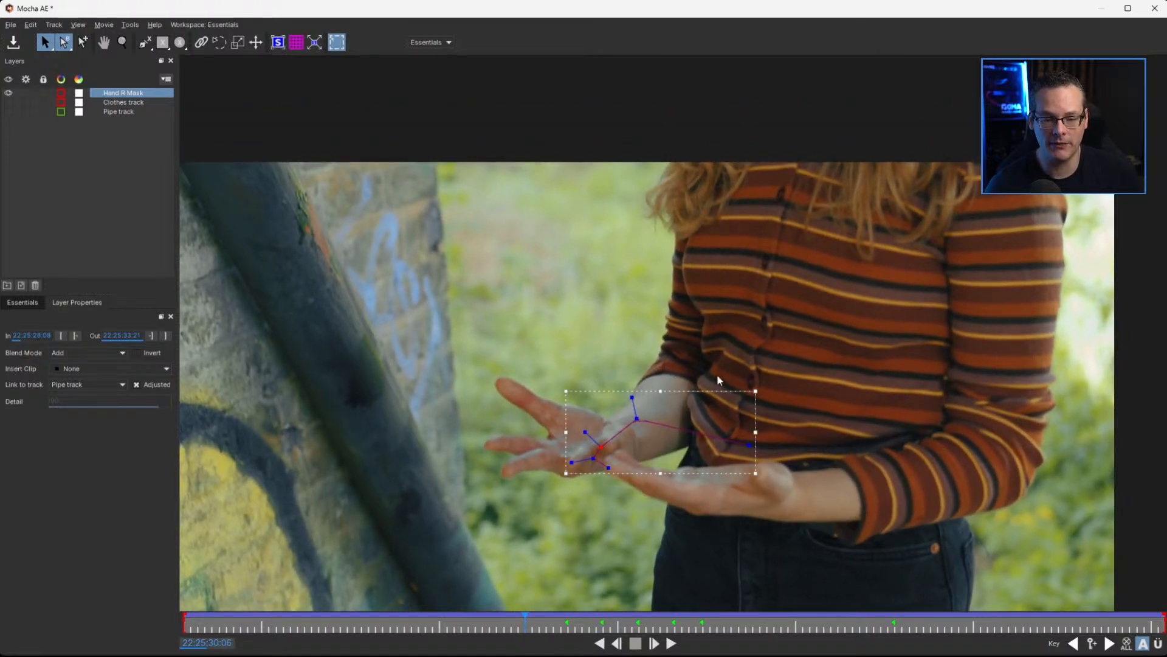
pyautogui.click(704, 439)
pyautogui.moveTo(715, 413); pyautogui.dragTo(715, 418)
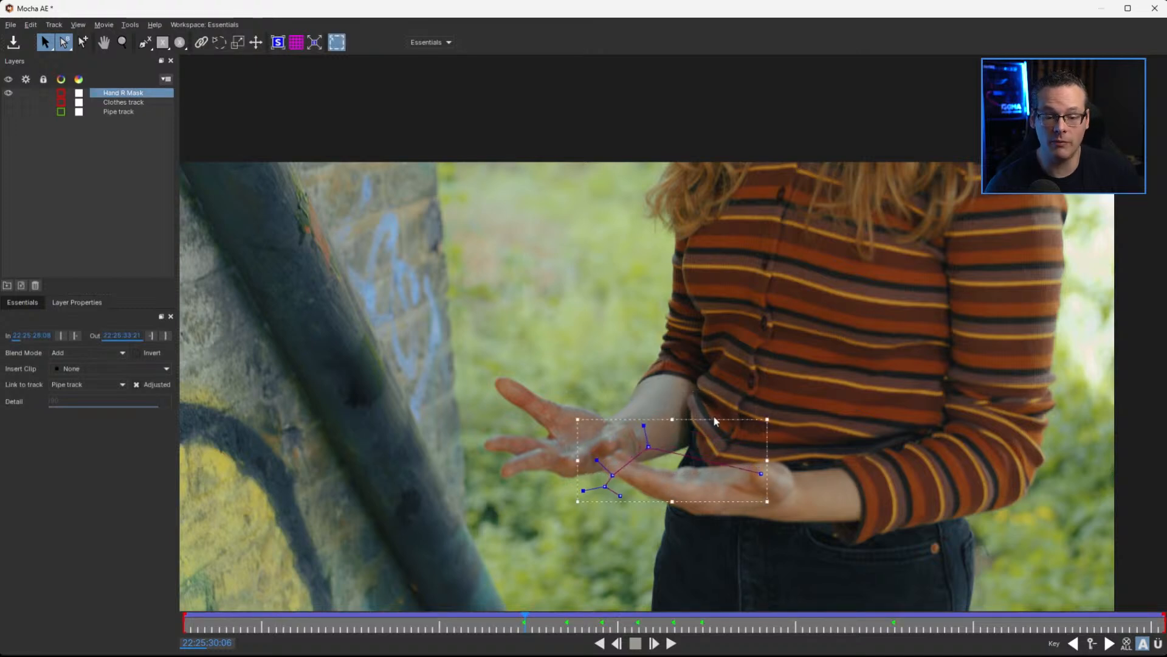
pyautogui.moveTo(579, 461); pyautogui.dragTo(606, 462)
pyautogui.moveTo(647, 413); pyautogui.dragTo(635, 478)
pyautogui.press('z')
pyautogui.moveTo(841, 491); pyautogui.dragTo(750, 349)
pyautogui.press('x')
pyautogui.moveTo(802, 412); pyautogui.dragTo(964, 300)
pyautogui.moveTo(535, 323)
pyautogui.mouseDown()
pyautogui.moveTo(541, 336)
pyautogui.moveTo(534, 316)
pyautogui.mouseUp()
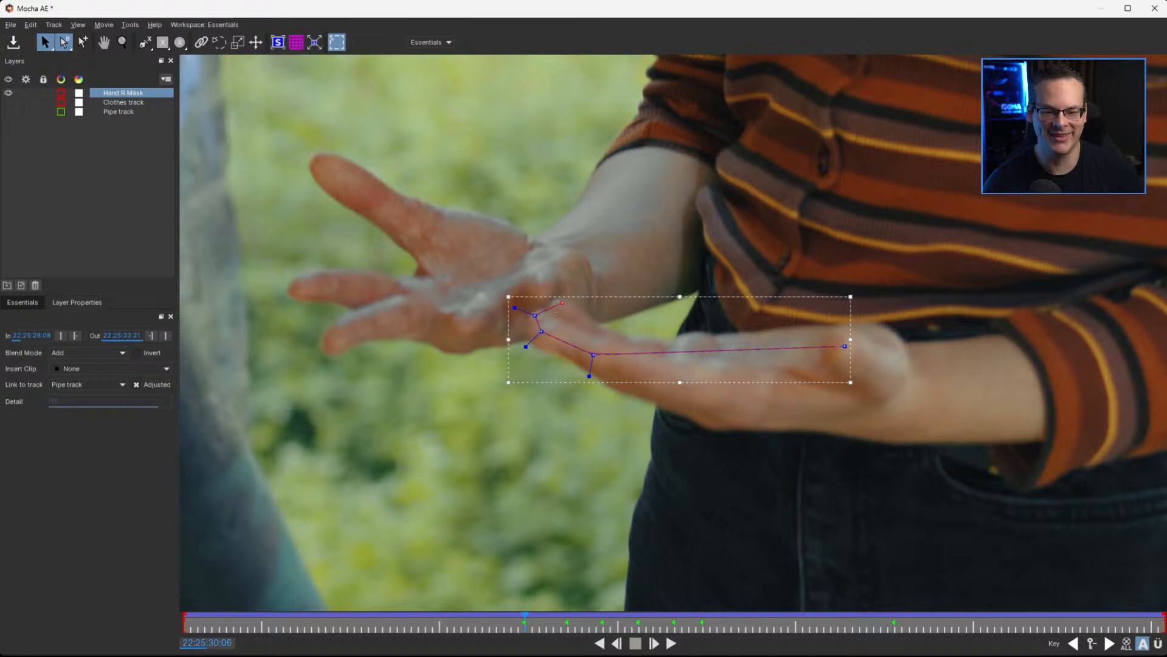
pyautogui.moveTo(844, 346); pyautogui.dragTo(834, 341)
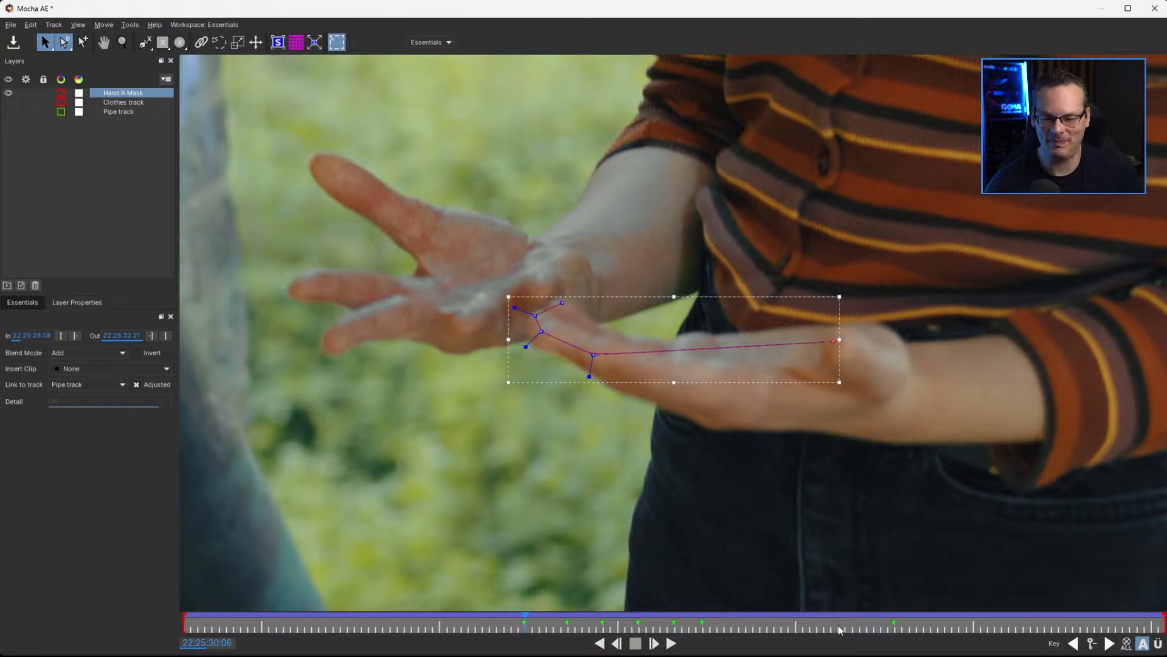
# Around 22:25:30:10, correct the Hand R Mask spline's points against the fingertips
pyautogui.press('z')
pyautogui.moveTo(996, 227); pyautogui.dragTo(767, 437)
pyautogui.press('x')
pyautogui.press('s')
pyautogui.moveTo(526, 623); pyautogui.dragTo(560, 622)
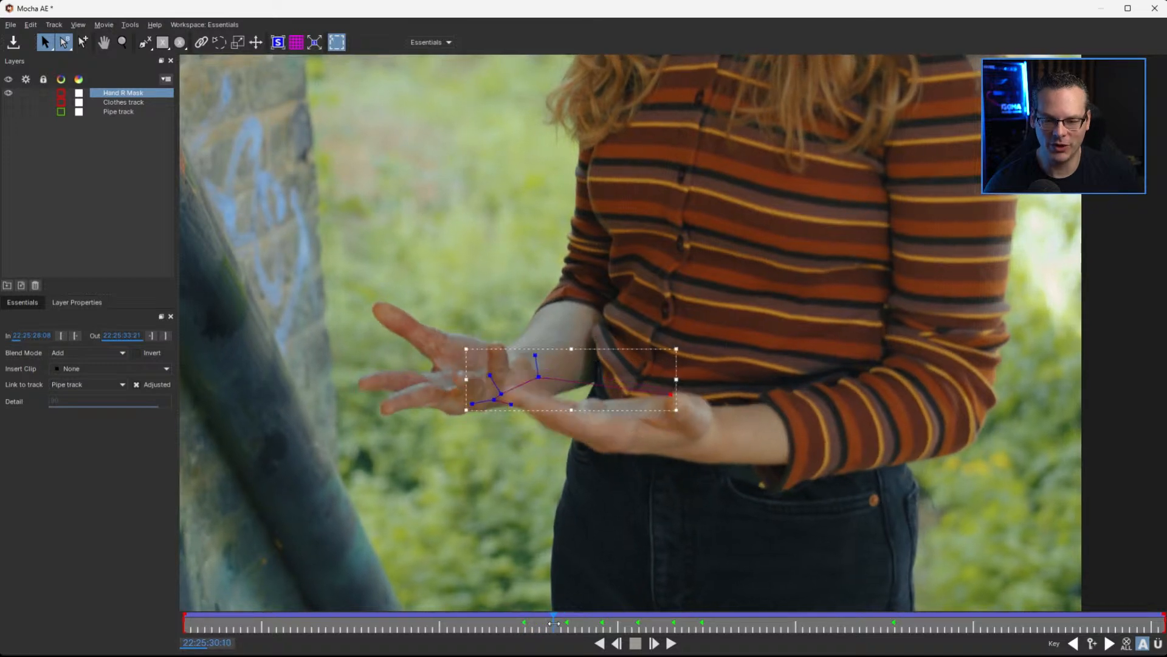
pyautogui.moveTo(541, 367)
pyautogui.mouseDown()
pyautogui.moveTo(467, 436)
pyautogui.moveTo(501, 410)
pyautogui.moveTo(502, 393)
pyautogui.mouseUp()
# At 22:25:30:08, reposition the Hand R Mask spline's finger points and thumb point onto the fingertips
pyautogui.moveTo(564, 612); pyautogui.dragTo(539, 622)
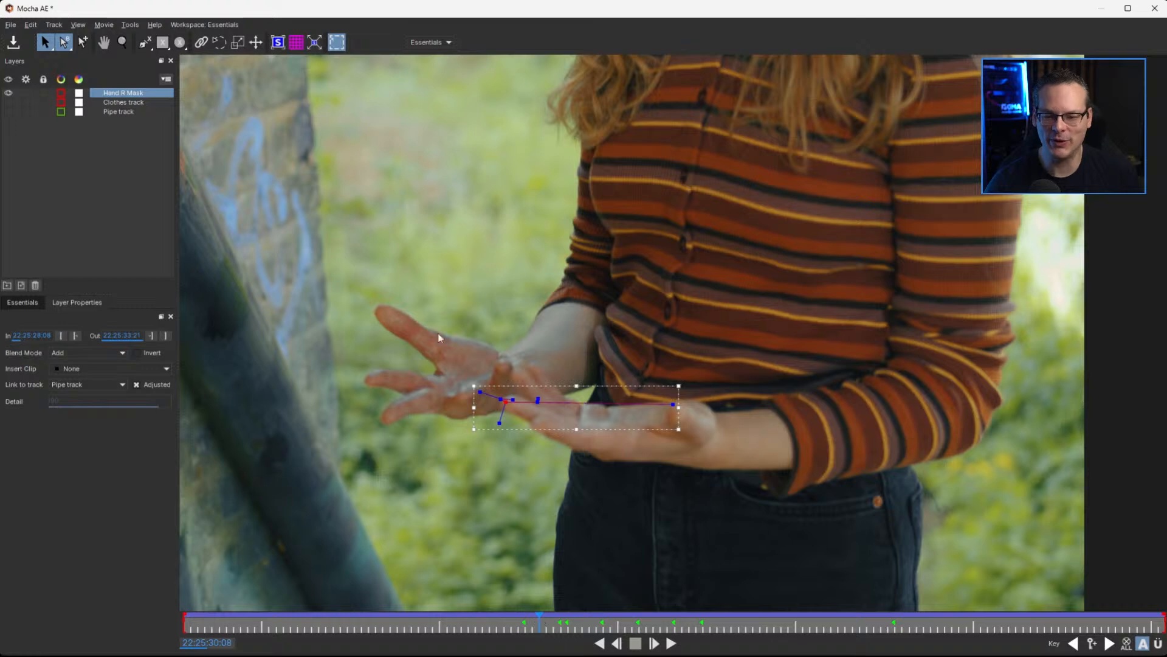
pyautogui.moveTo(513, 399); pyautogui.dragTo(532, 364)
pyautogui.moveTo(501, 400); pyautogui.dragTo(537, 426)
pyautogui.moveTo(669, 404); pyautogui.dragTo(675, 413)
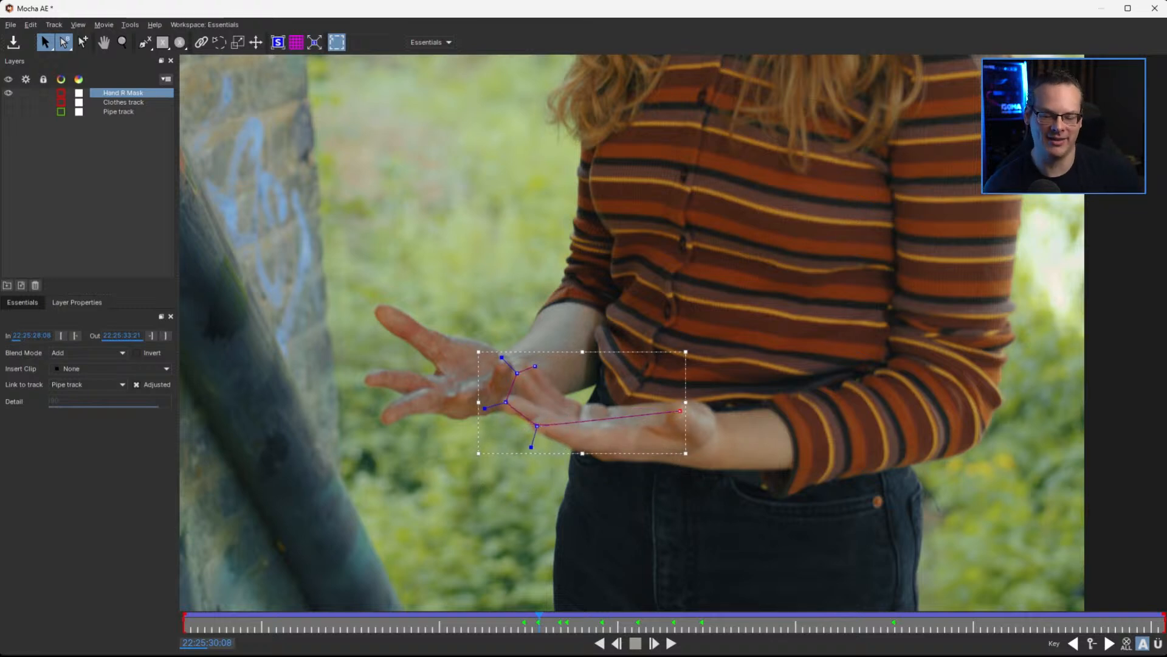
# At 22:25:29:23, reshape the Hand R Mask spline to the lowered fingers, the raised finger and the thumb tip
pyautogui.moveTo(539, 622); pyautogui.dragTo(419, 628)
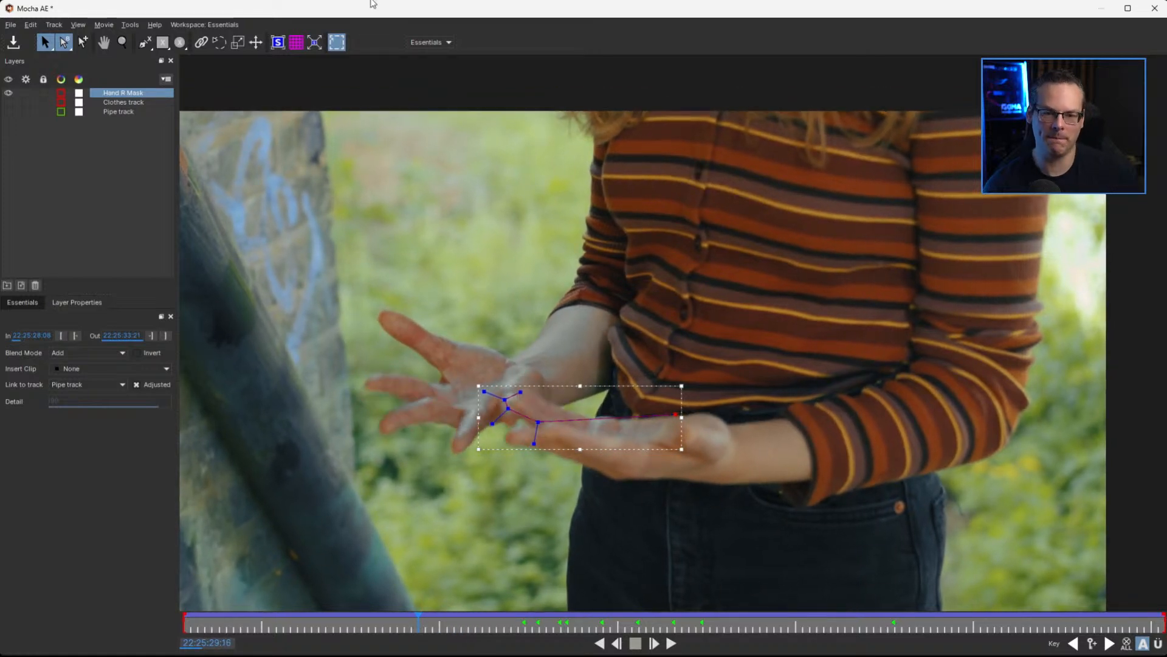
pyautogui.moveTo(417, 620)
pyautogui.mouseDown()
pyautogui.moveTo(477, 621)
pyautogui.moveTo(432, 621)
pyautogui.mouseUp()
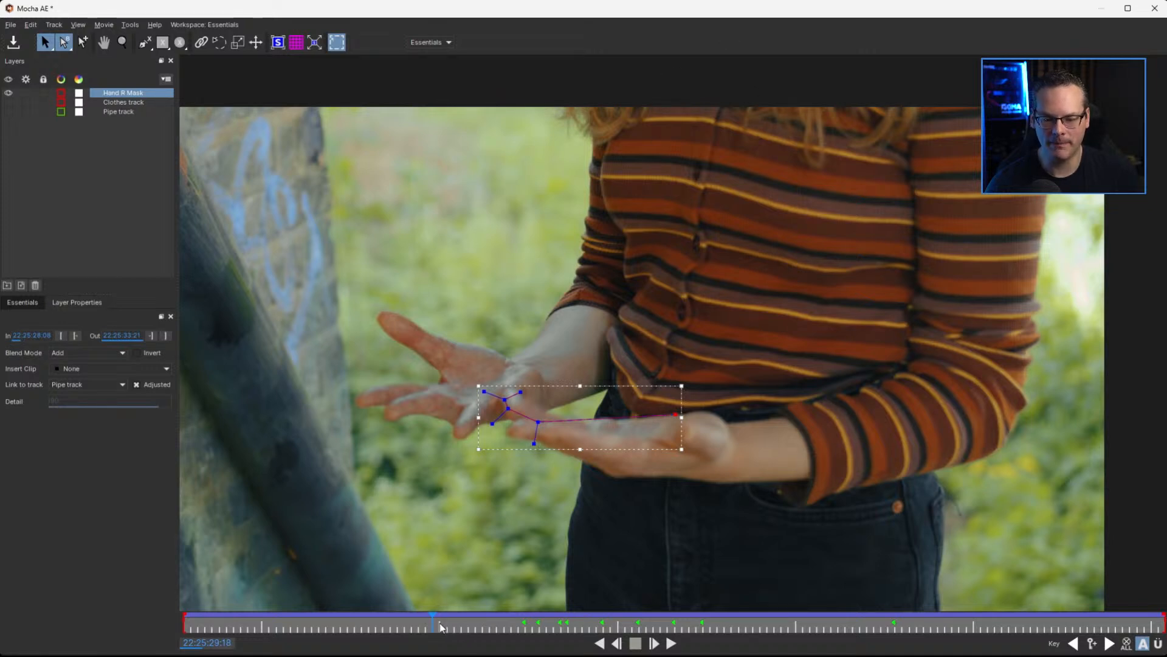
pyautogui.moveTo(432, 623); pyautogui.dragTo(467, 625)
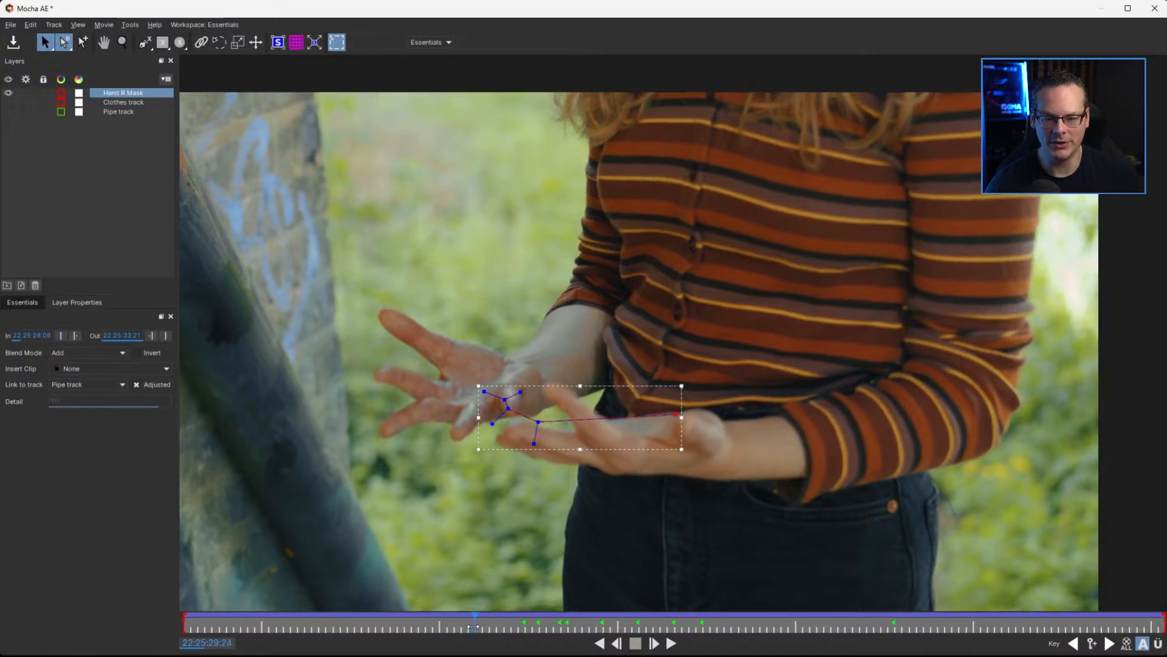
pyautogui.moveTo(539, 421); pyautogui.dragTo(505, 425)
pyautogui.click(506, 432)
pyautogui.moveTo(552, 384); pyautogui.dragTo(548, 380)
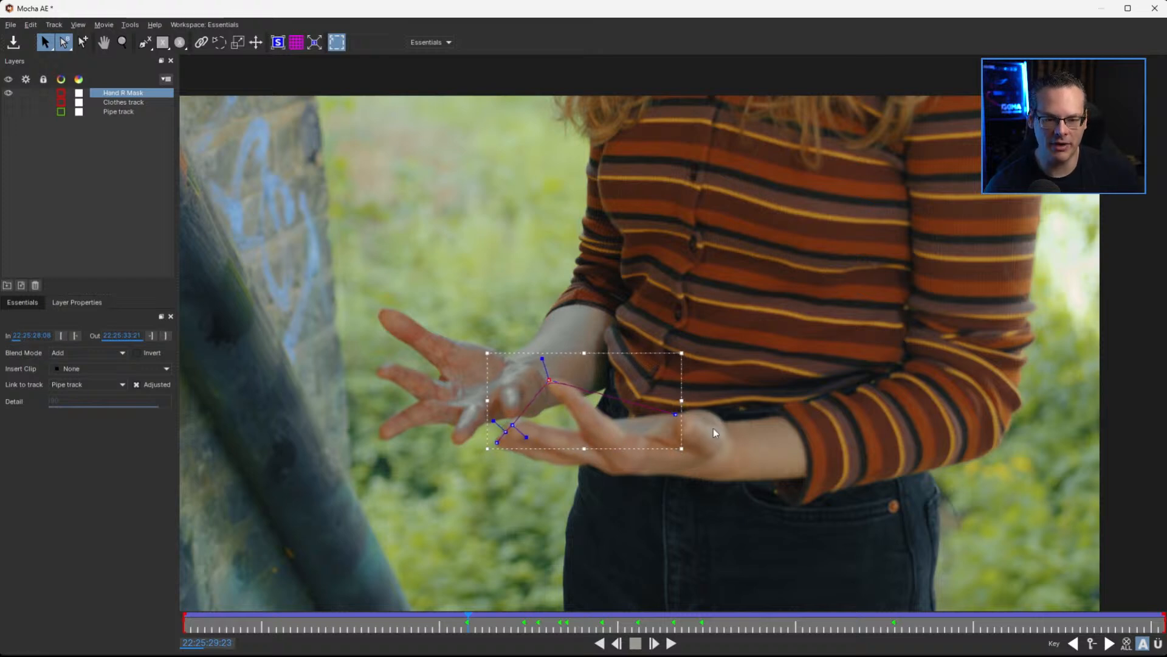
pyautogui.moveTo(675, 415); pyautogui.dragTo(684, 423)
# Correct the Hand R Mask spline's points to the fingertips at 22:25:30:01 and 22:25:30:09
pyautogui.moveTo(468, 622)
pyautogui.mouseDown()
pyautogui.moveTo(503, 622)
pyautogui.moveTo(488, 621)
pyautogui.mouseUp()
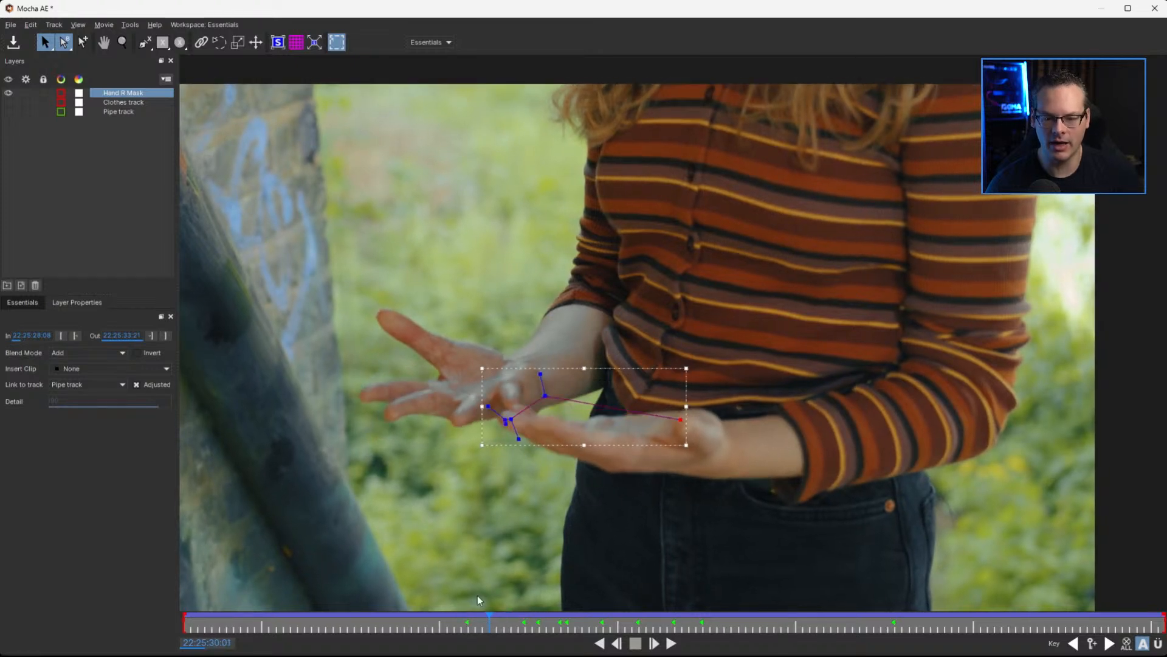
pyautogui.moveTo(541, 403); pyautogui.dragTo(532, 427)
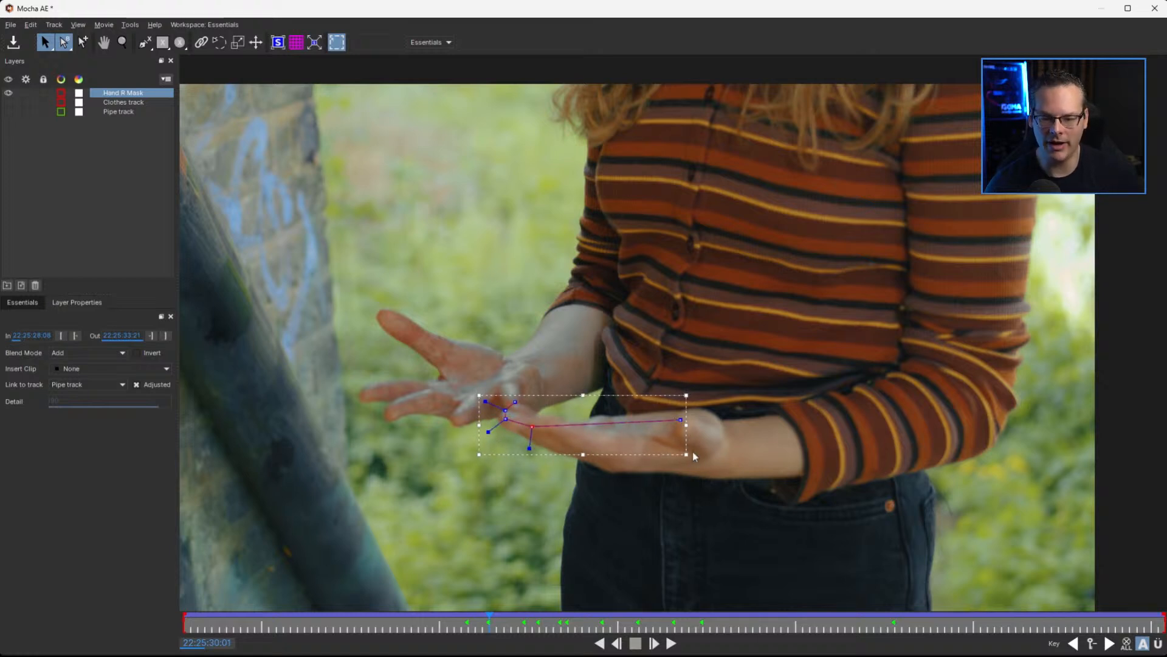
pyautogui.moveTo(490, 625); pyautogui.dragTo(544, 626)
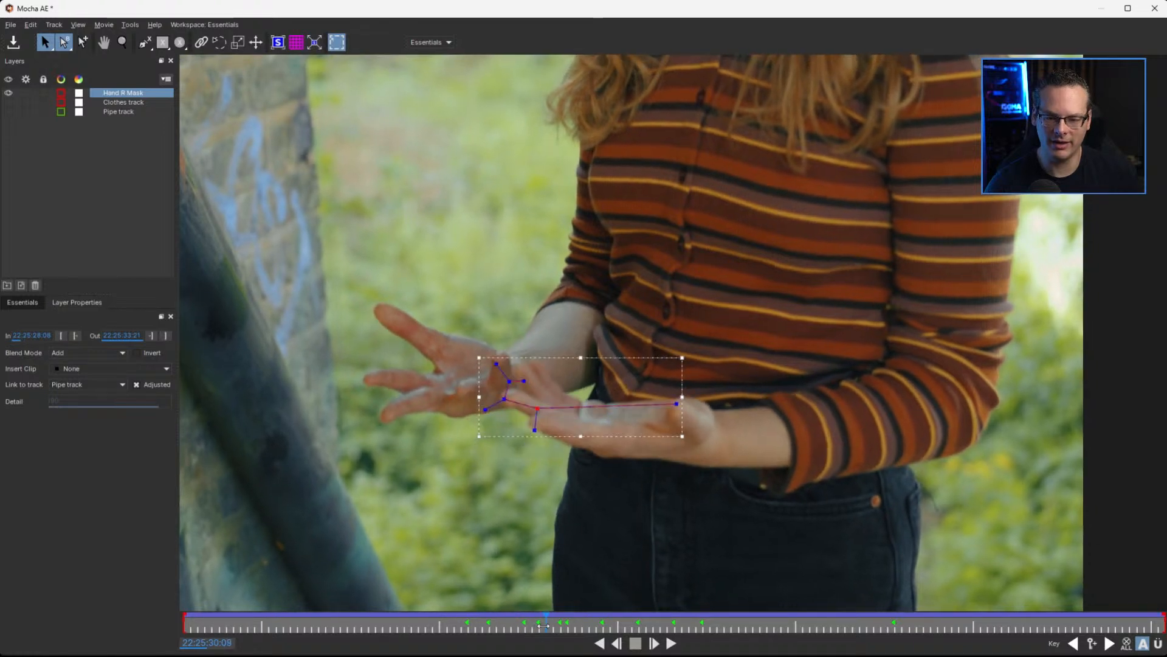
pyautogui.moveTo(524, 380)
pyautogui.mouseDown()
pyautogui.moveTo(541, 364)
pyautogui.moveTo(520, 362)
pyautogui.mouseUp()
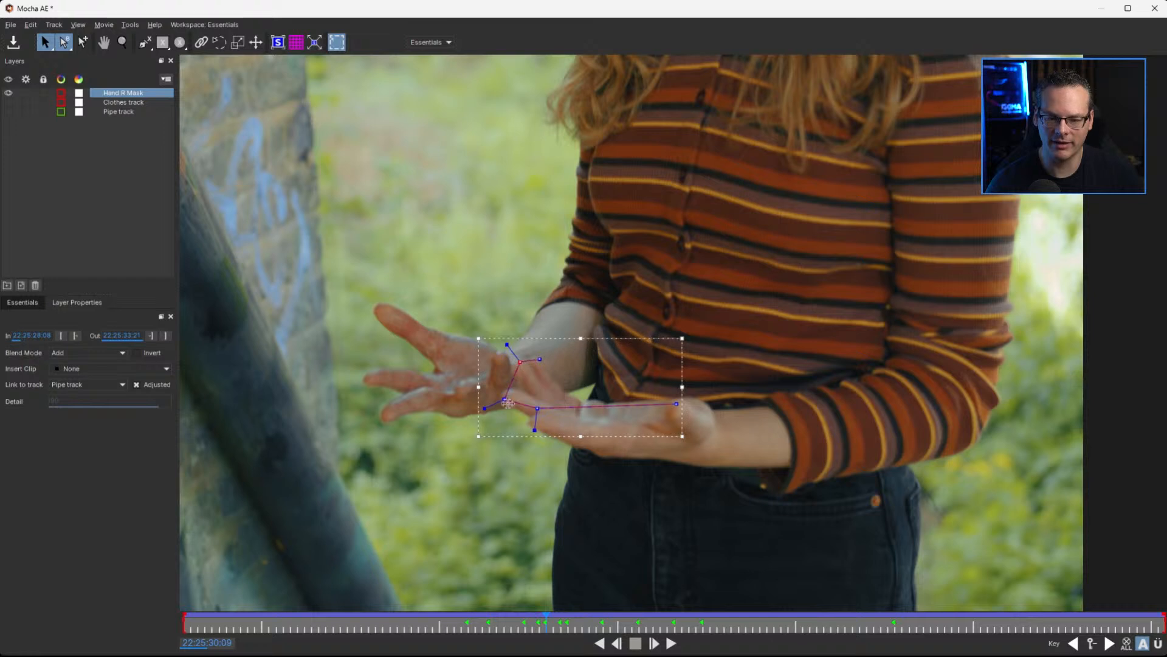
pyautogui.moveTo(537, 409); pyautogui.dragTo(539, 422)
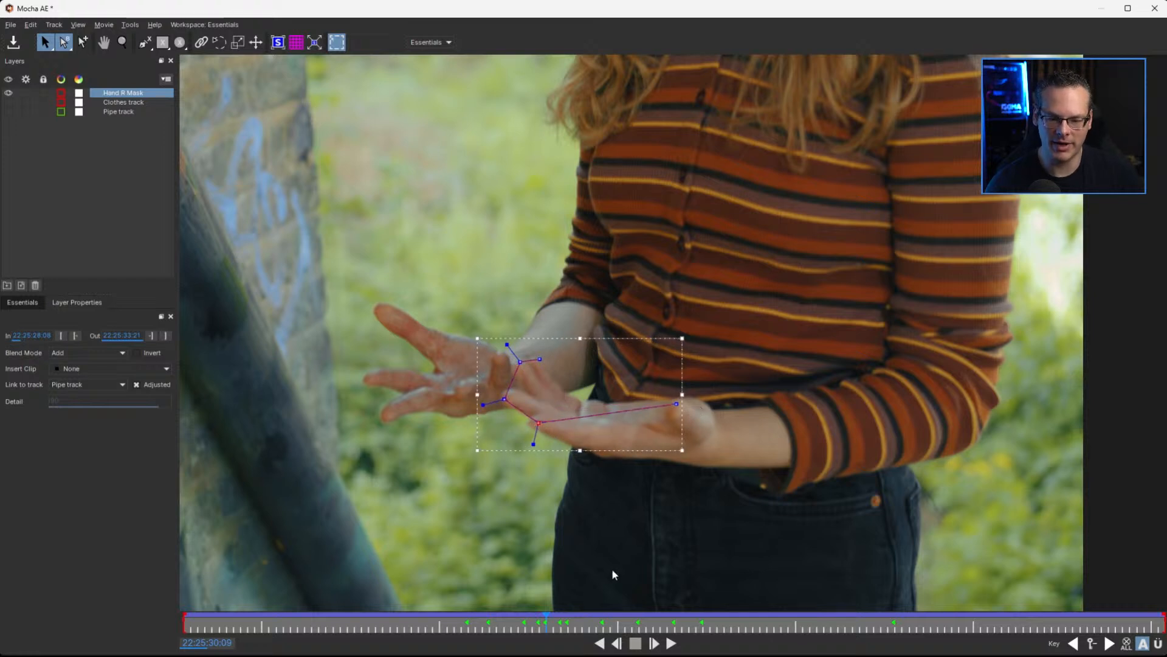
# At 22:25:31:14, adjust the Hand R Mask spline's finger points and thumb point to the tips of the raised hand
pyautogui.moveTo(548, 623); pyautogui.dragTo(695, 622)
pyautogui.press('x')
pyautogui.moveTo(558, 274); pyautogui.dragTo(602, 576)
pyautogui.press('s')
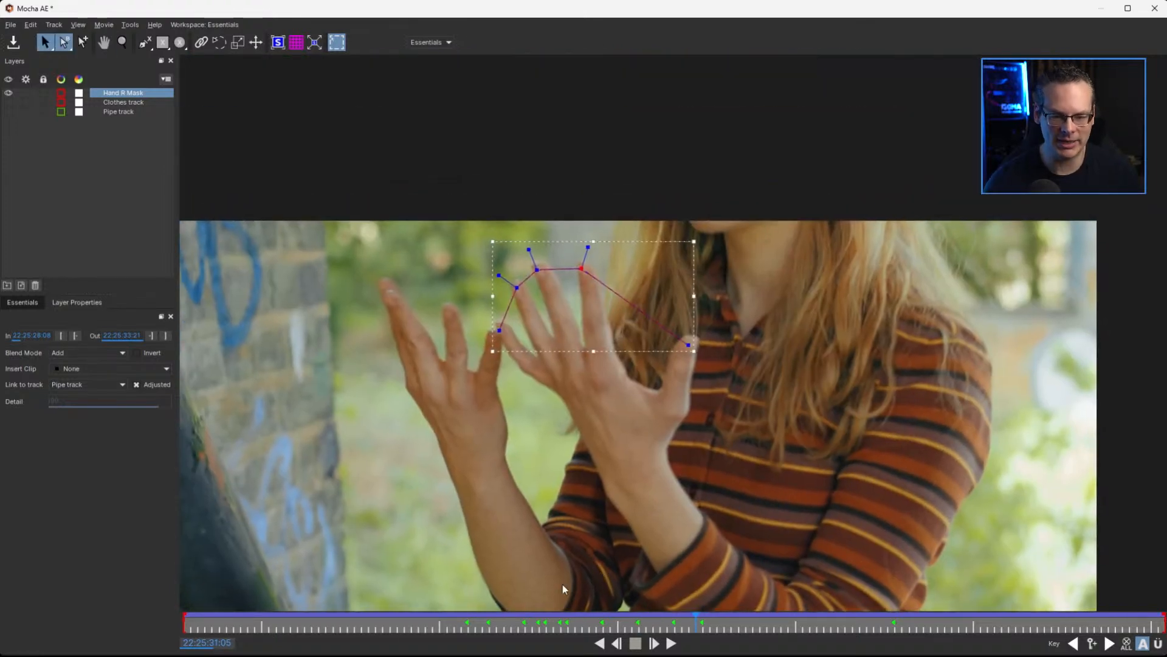
pyautogui.click(702, 626)
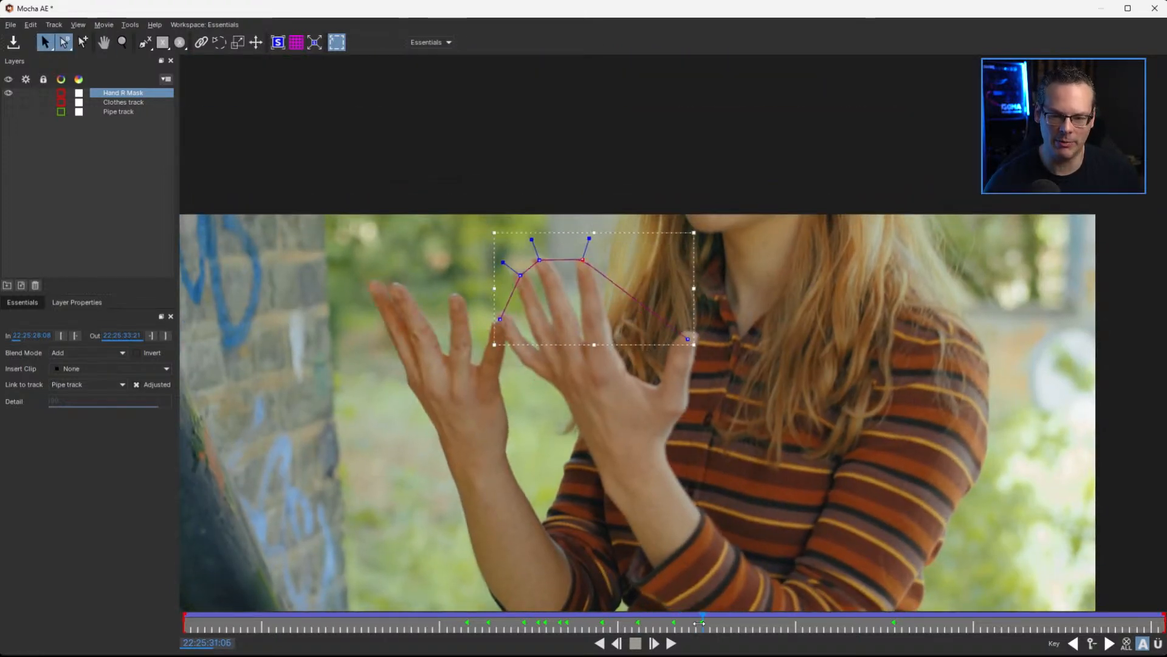
pyautogui.moveTo(703, 623); pyautogui.dragTo(757, 631)
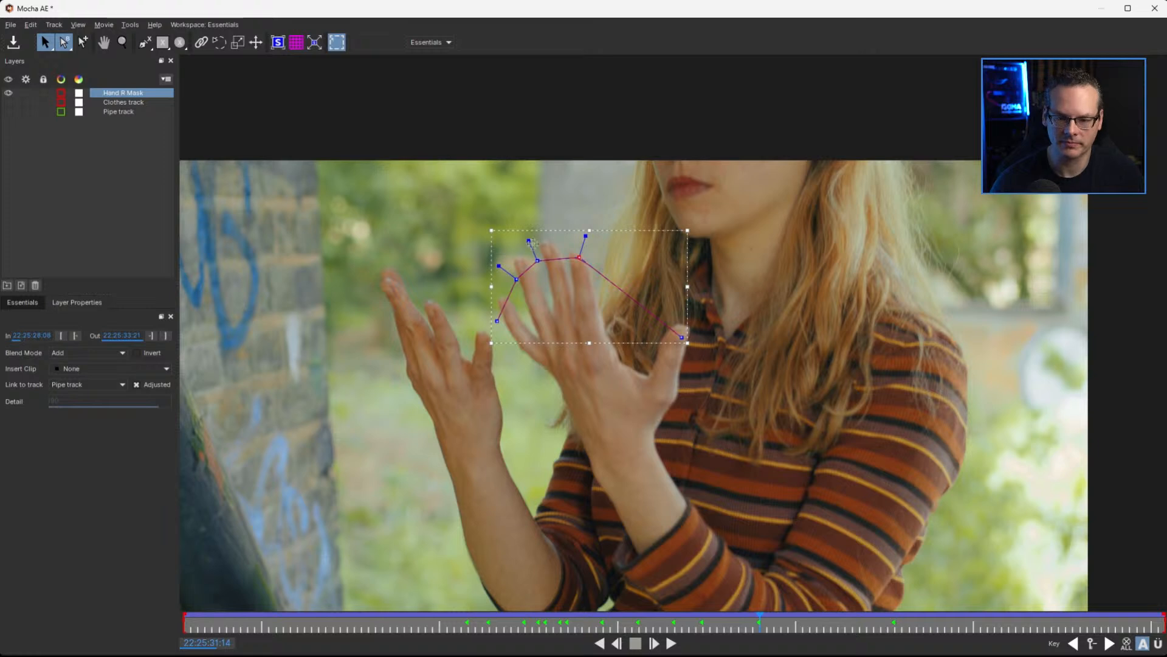
pyautogui.moveTo(538, 261); pyautogui.dragTo(548, 245)
pyautogui.moveTo(510, 278); pyautogui.dragTo(507, 260)
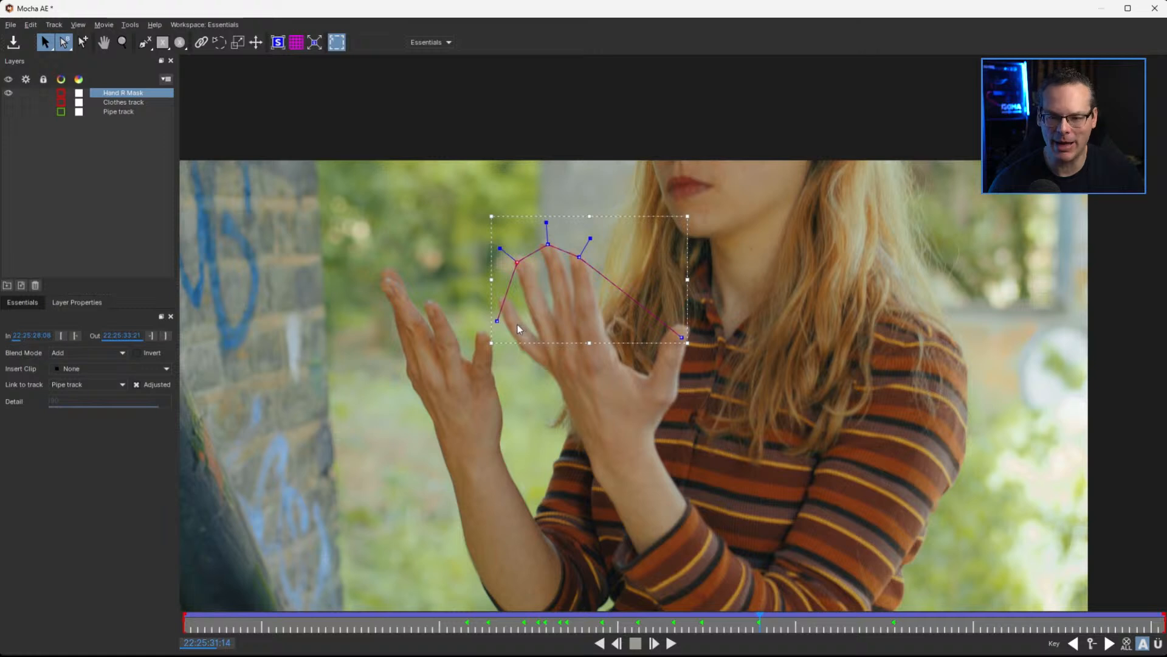
pyautogui.moveTo(505, 318); pyautogui.dragTo(512, 301)
pyautogui.moveTo(673, 329); pyautogui.dragTo(672, 326)
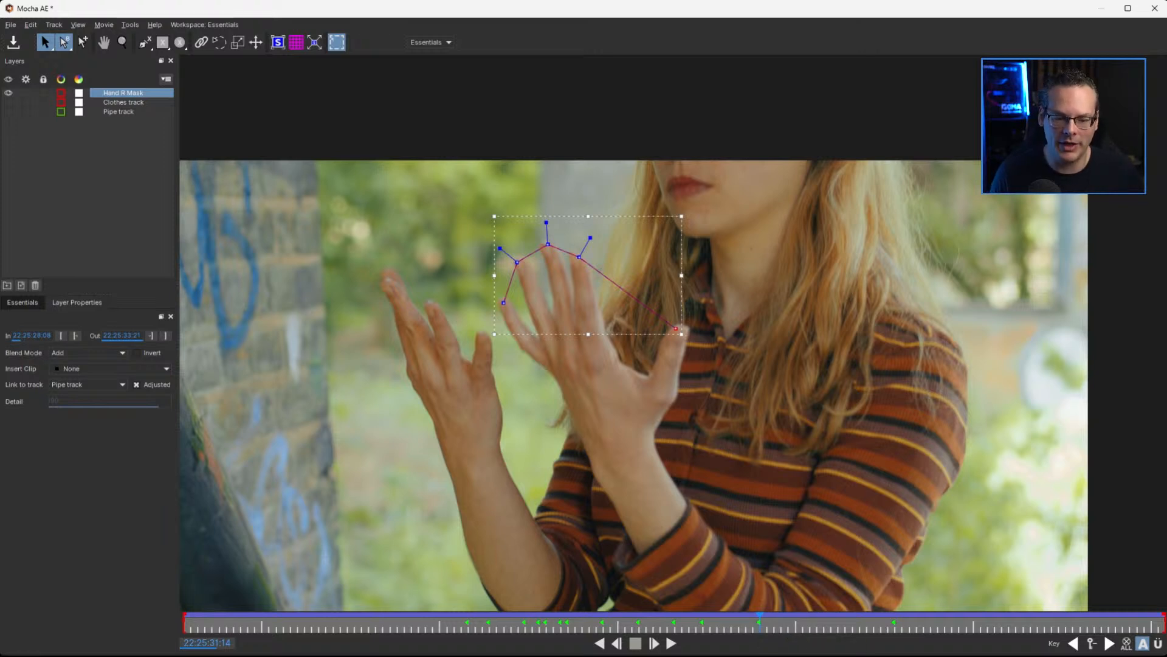
# Step back and forth through the frames from 22:25:31:05 onward to check the Hand R Mask spline against the moving fingertips
pyautogui.hotkey('ctrl', 'z')
pyautogui.hotkey('ctrl', 'z')
pyautogui.hotkey('ctrl', 'z')
pyautogui.hotkey('ctrl', 'z')
pyautogui.hotkey('ctrl', 'z')
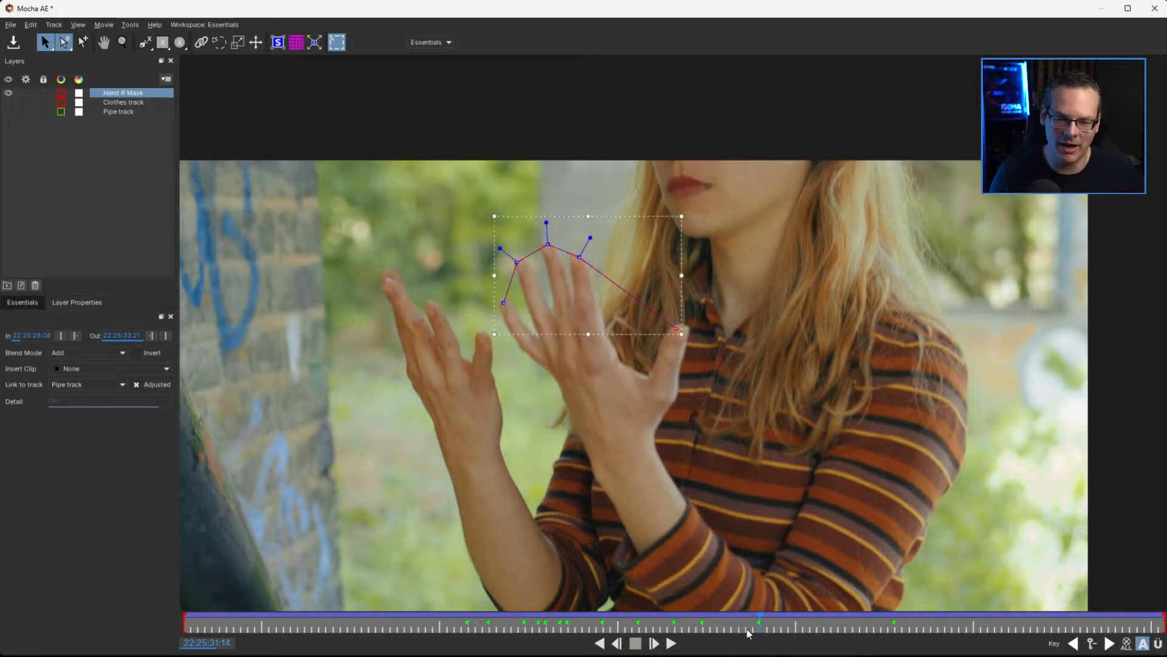
pyautogui.hotkey('ctrl', 'z')
pyautogui.hotkey('ctrl', 'z')
pyautogui.hotkey('ctrl', 'z')
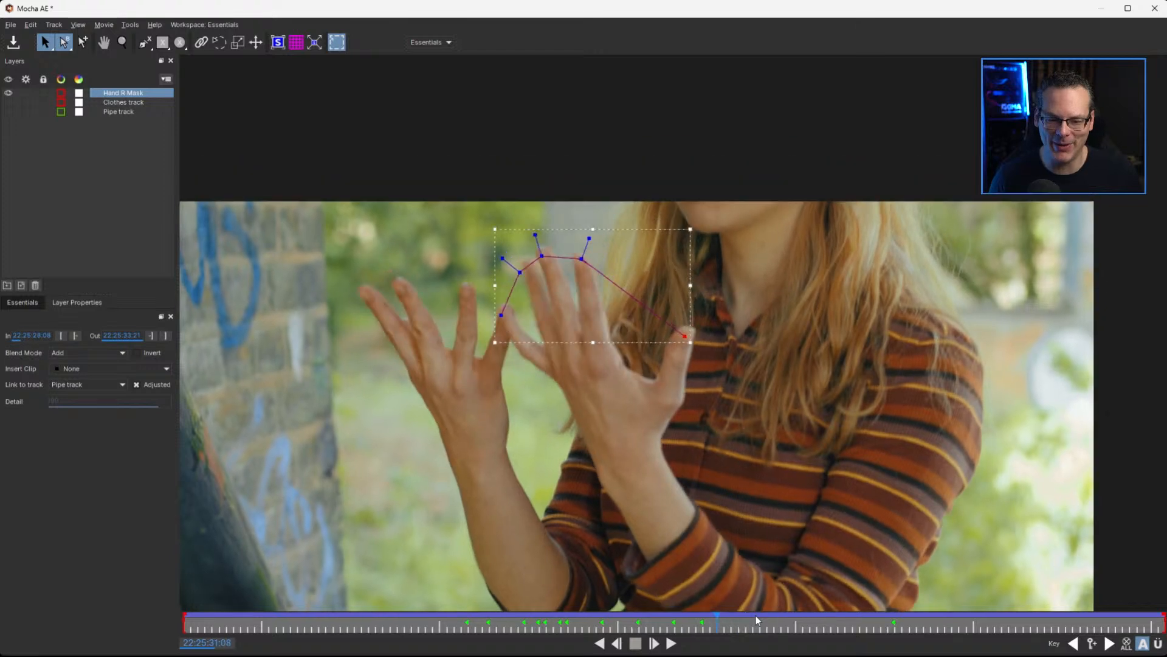
pyautogui.press('Right')
pyautogui.press('Right')
pyautogui.press('Right')
pyautogui.press('Right')
pyautogui.press('Right')
pyautogui.press('Right')
pyautogui.press('Right')
pyautogui.press('Right')
pyautogui.press('Right')
pyautogui.press('Right')
pyautogui.press('Right')
pyautogui.press('Left')
pyautogui.press('Left')
pyautogui.press('Left')
pyautogui.press('Left')
pyautogui.press('Left')
pyautogui.press('Left')
pyautogui.press('Left')
pyautogui.press('Left')
pyautogui.press('Left')
pyautogui.press('Left')
pyautogui.press('Left')
pyautogui.press('Right')
pyautogui.press('Right')
pyautogui.press('Right')
pyautogui.press('Right')
pyautogui.press('Right')
pyautogui.press('Right')
pyautogui.press('Right')
pyautogui.press('Right')
pyautogui.press('Right')
pyautogui.press('Left')
pyautogui.press('Left')
pyautogui.press('Left')
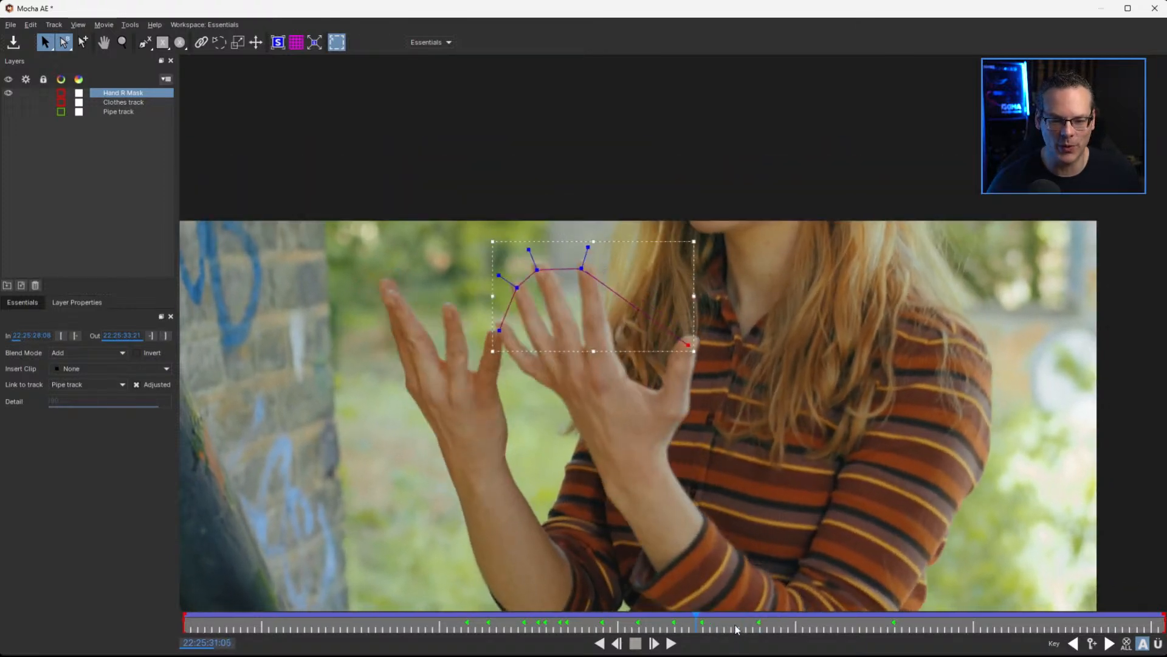
pyautogui.press('Right')
pyautogui.press('Right')
pyautogui.press('Right')
pyautogui.press('Right')
pyautogui.press('Right')
pyautogui.press('Right')
pyautogui.press('Right')
pyautogui.press('Right')
pyautogui.press('Right')
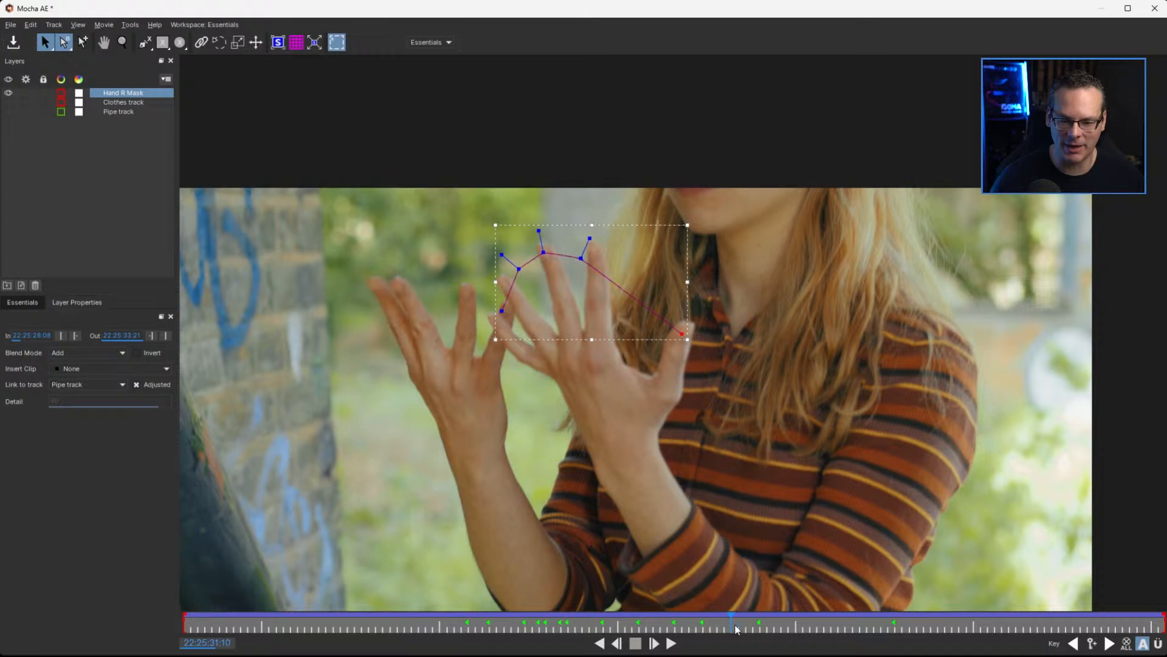
pyautogui.press('Right')
pyautogui.press('Right')
pyautogui.press('Right')
pyautogui.press('Right')
pyautogui.press('Right')
pyautogui.press('Right')
pyautogui.press('Right')
pyautogui.press('Right')
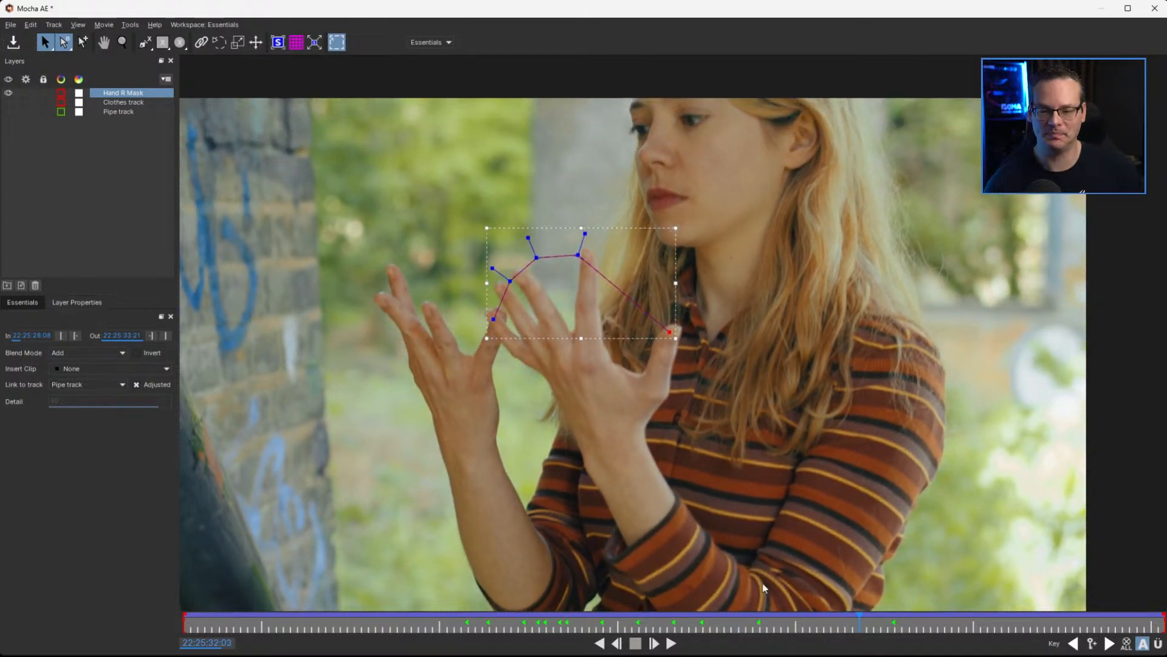
# Reposition the Hand R Mask spline's points onto the fingertips at 22:25:32:03 and the fingertips and thumb tip at 22:25:31:24
pyautogui.moveTo(582, 251); pyautogui.dragTo(520, 273)
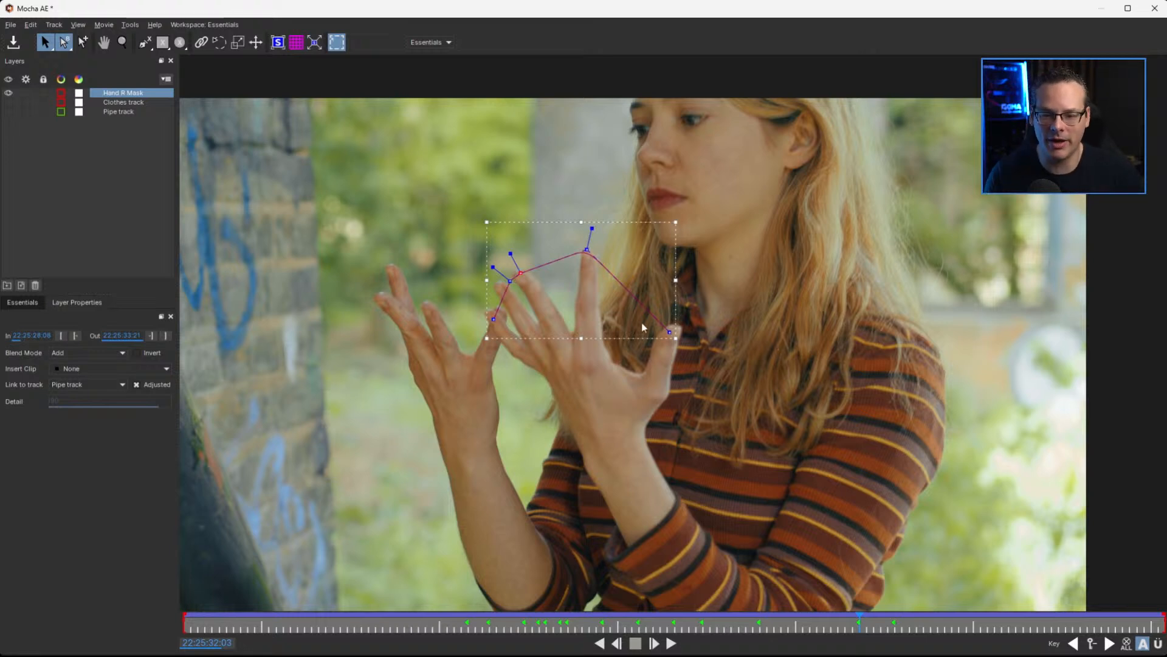
pyautogui.moveTo(507, 280); pyautogui.dragTo(492, 315)
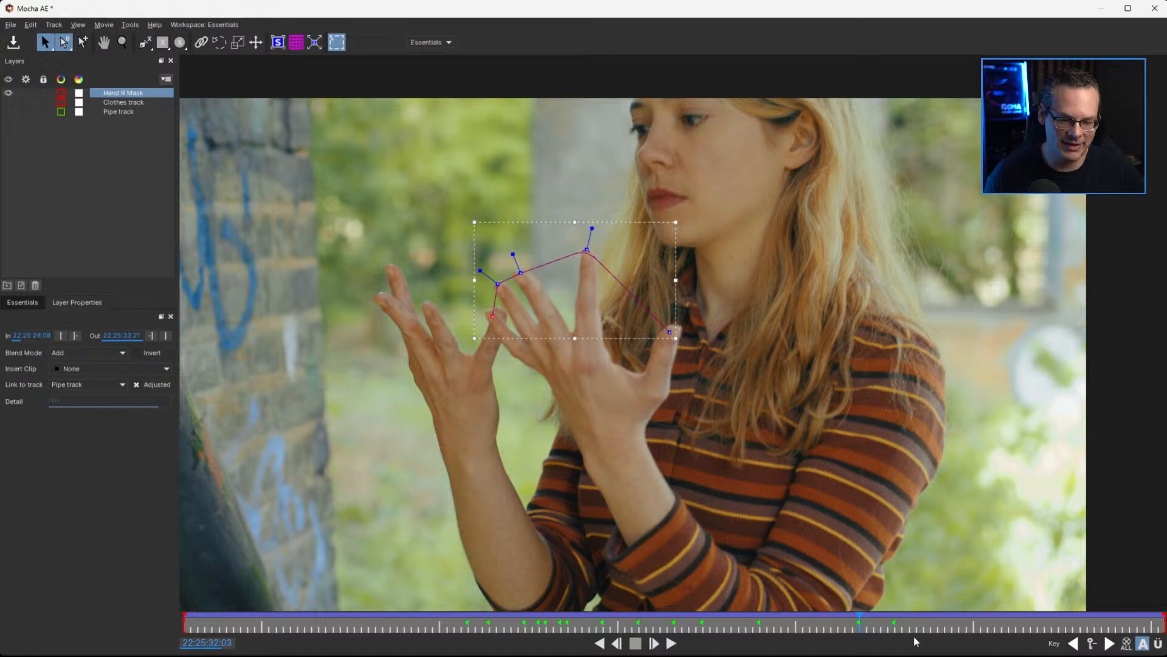
pyautogui.moveTo(866, 625); pyautogui.dragTo(814, 632)
pyautogui.click(830, 623)
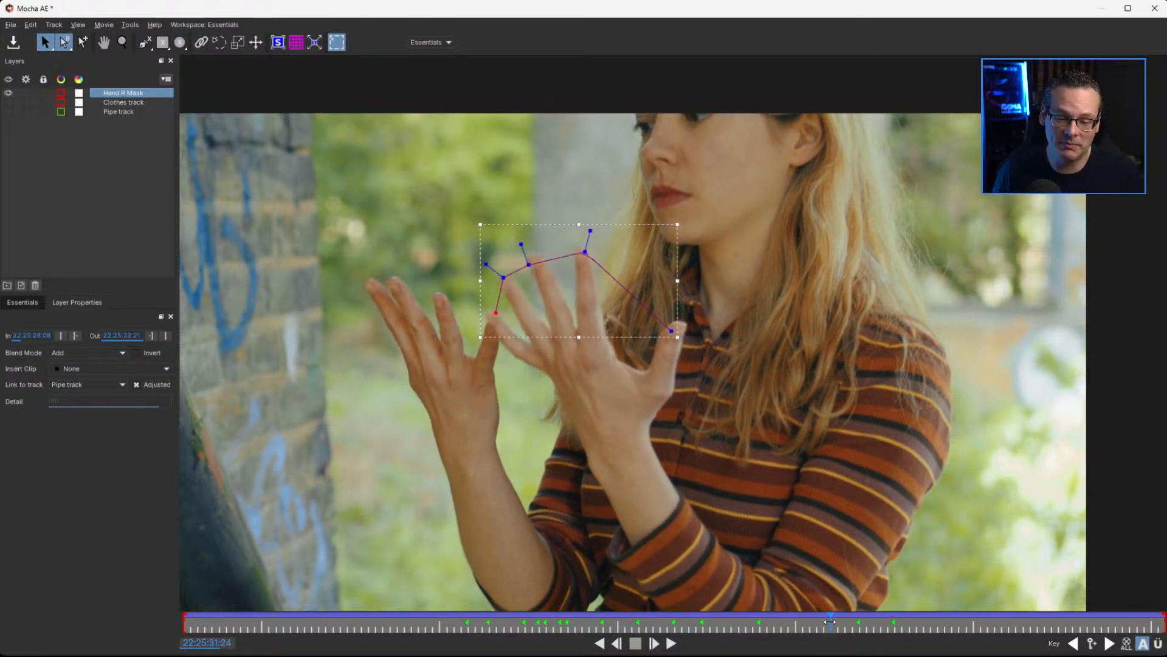
pyautogui.moveTo(586, 255); pyautogui.dragTo(534, 254)
pyautogui.moveTo(496, 313); pyautogui.dragTo(492, 315)
pyautogui.moveTo(671, 329); pyautogui.dragTo(669, 323)
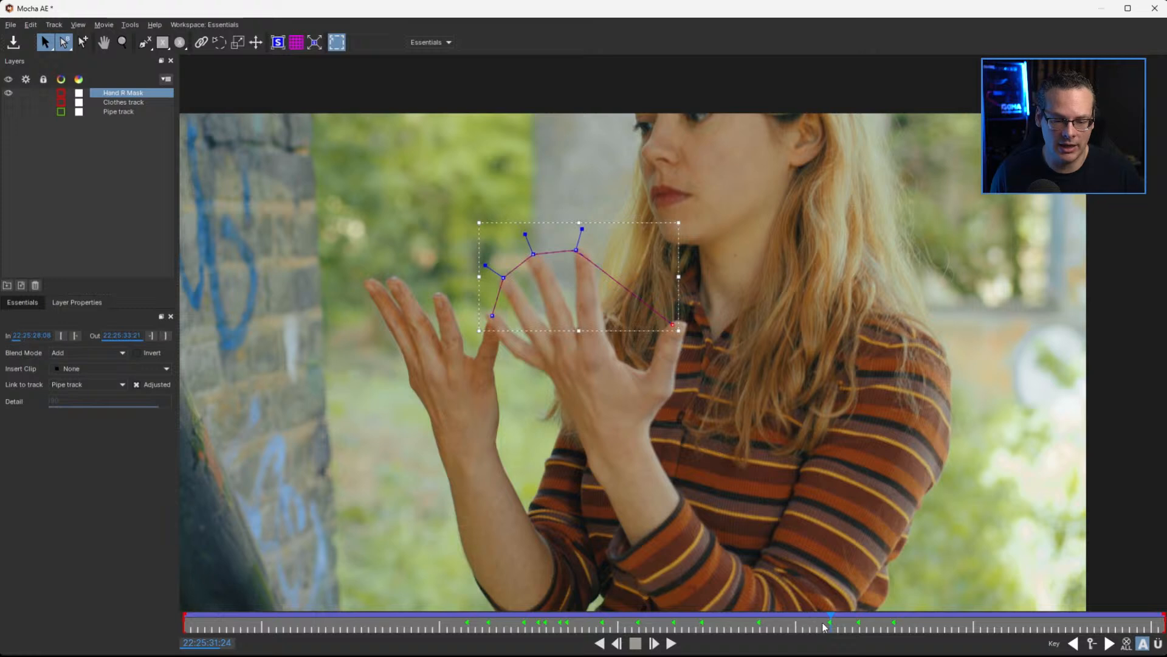
# Move the Hand R Mask points to the fingertips and thumb at 22:25:31:19, and correct the finger points at 22:25:31:23
pyautogui.moveTo(830, 620); pyautogui.dragTo(794, 624)
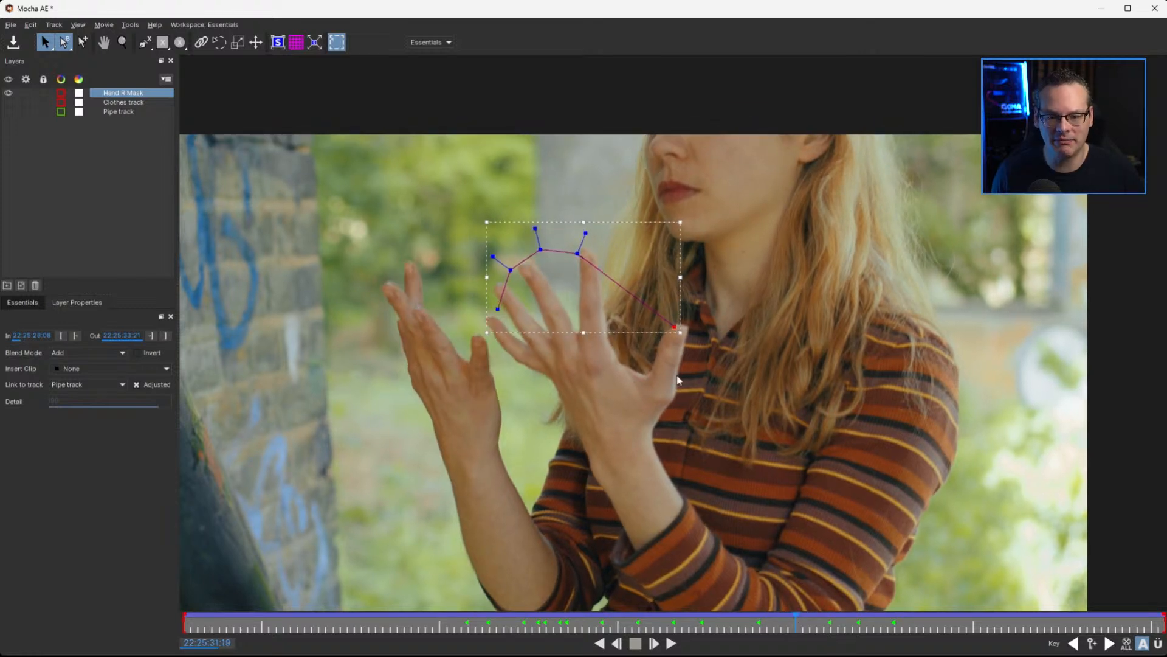
pyautogui.moveTo(485, 277); pyautogui.dragTo(584, 253)
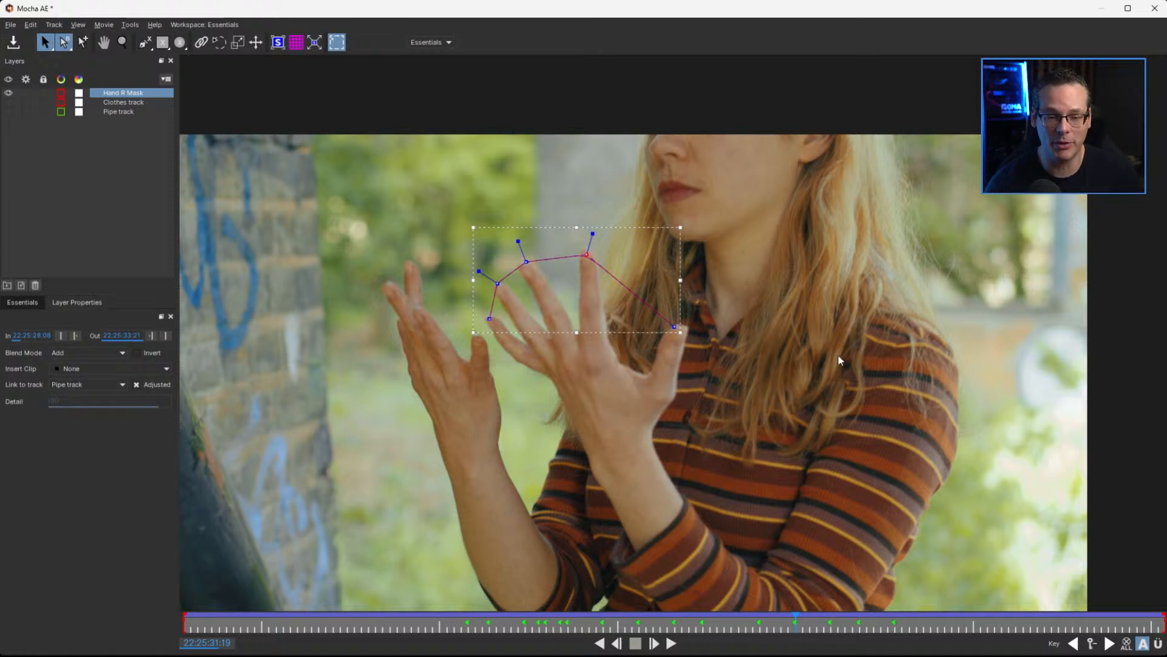
pyautogui.moveTo(675, 326); pyautogui.dragTo(675, 328)
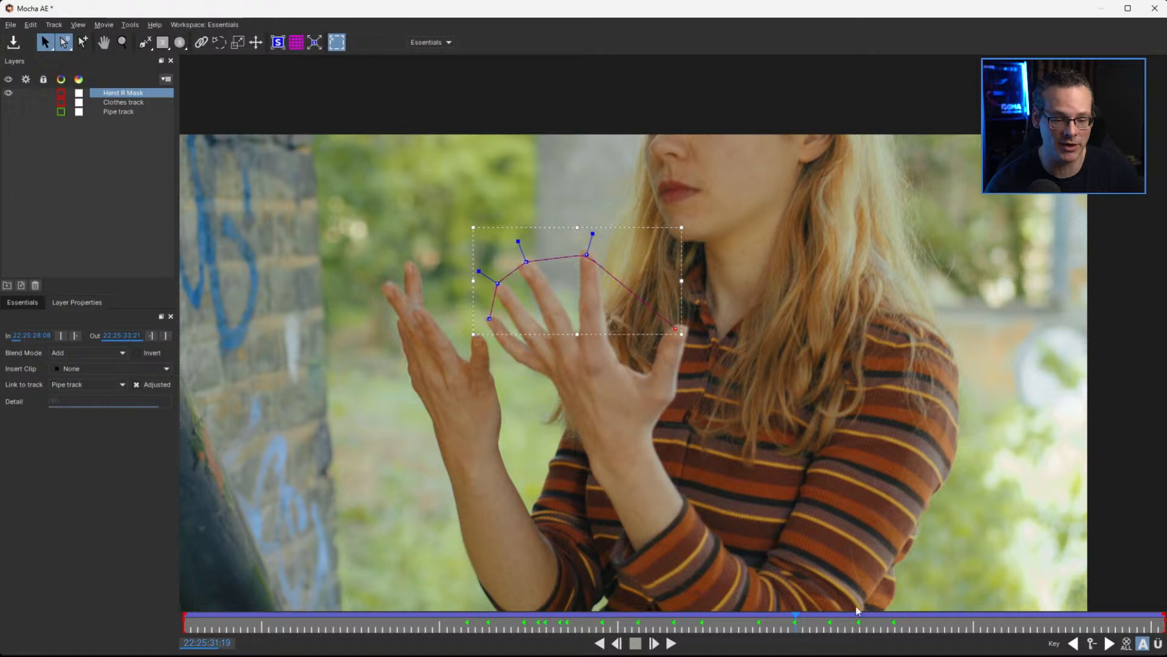
pyautogui.moveTo(801, 625); pyautogui.dragTo(822, 621)
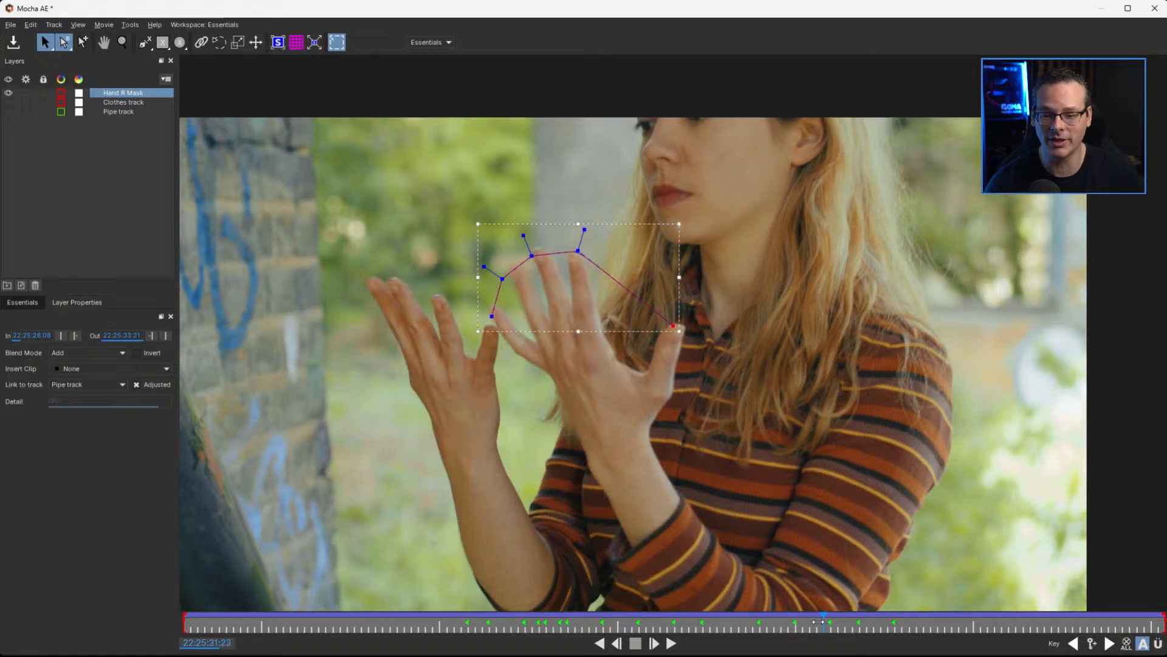
pyautogui.moveTo(503, 278); pyautogui.dragTo(517, 266)
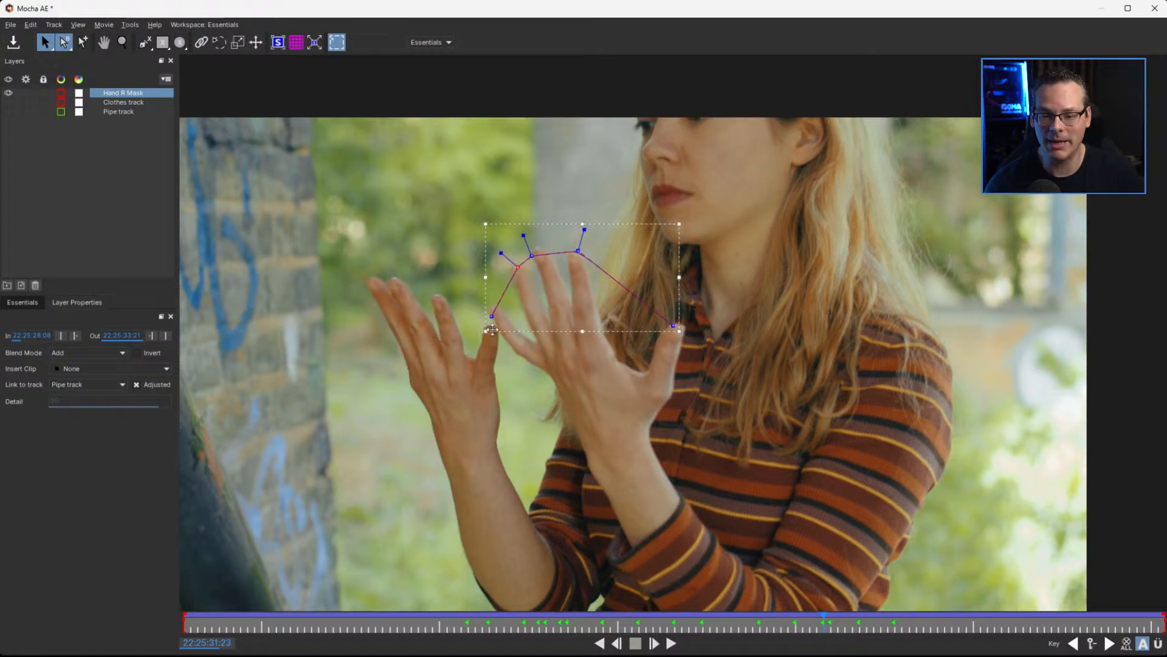
pyautogui.moveTo(491, 313); pyautogui.dragTo(492, 311)
pyautogui.moveTo(531, 255); pyautogui.dragTo(573, 256)
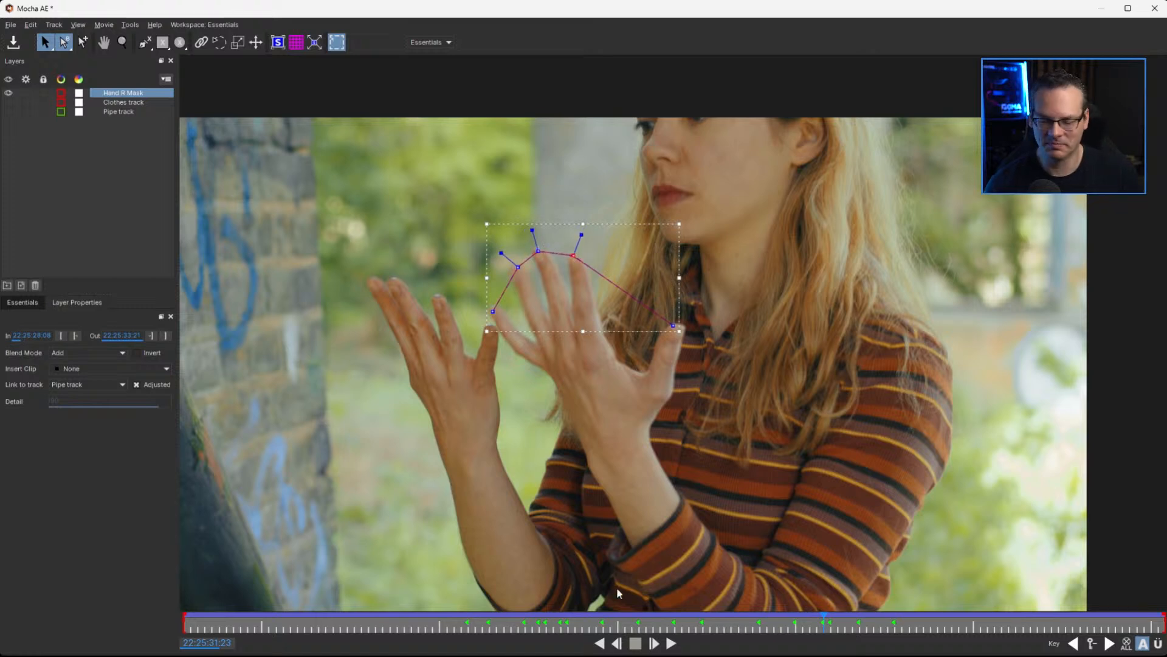
# A few frames after 22:25:32:03, shift the Hand R Mask spline's finger points onto the fingertips
pyautogui.moveTo(825, 621); pyautogui.dragTo(875, 619)
pyautogui.moveTo(566, 251); pyautogui.dragTo(520, 257)
pyautogui.moveTo(491, 322); pyautogui.dragTo(502, 302)
# At 22:25:31:22, fit the Hand R Mask spline to the closing fingers and the thumb tip, and save the project
pyautogui.moveTo(880, 626); pyautogui.dragTo(796, 628)
pyautogui.hotkey('shift', 'Right')
pyautogui.press('Left')
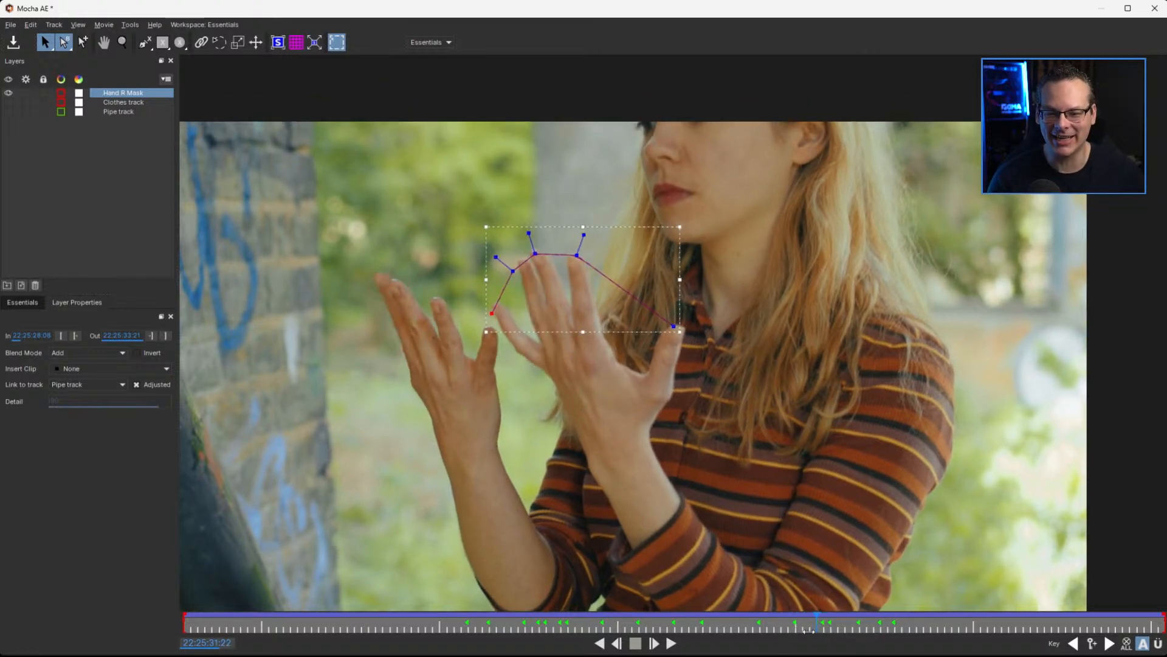
pyautogui.press('Left')
pyautogui.moveTo(809, 620); pyautogui.dragTo(816, 622)
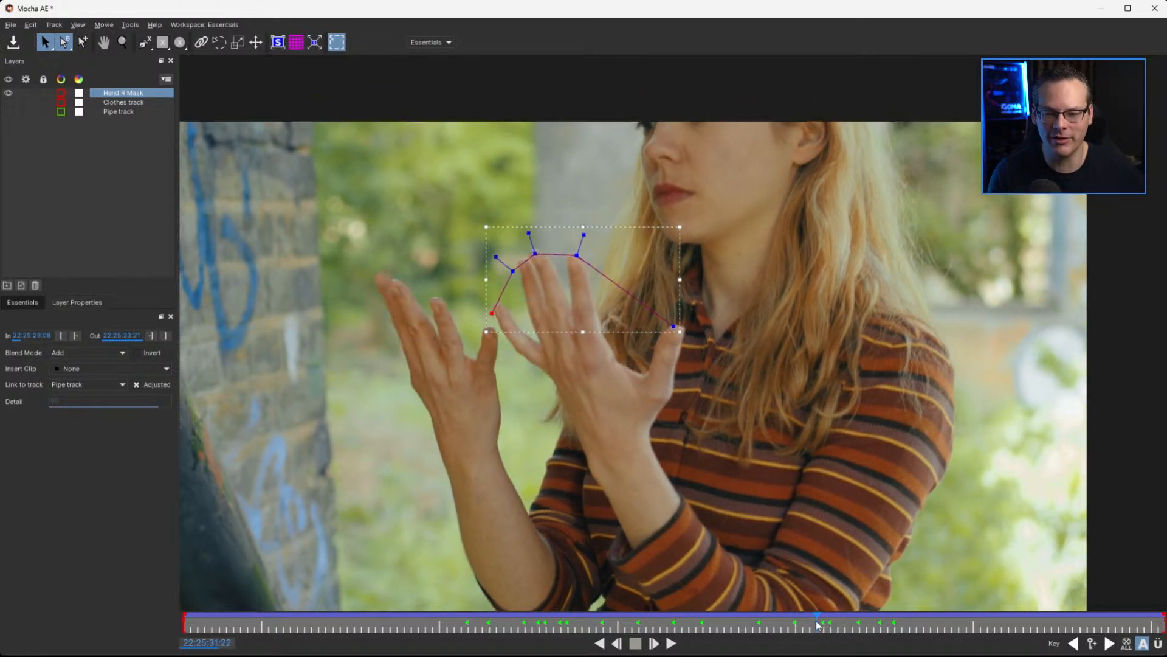
pyautogui.moveTo(513, 268); pyautogui.dragTo(523, 260)
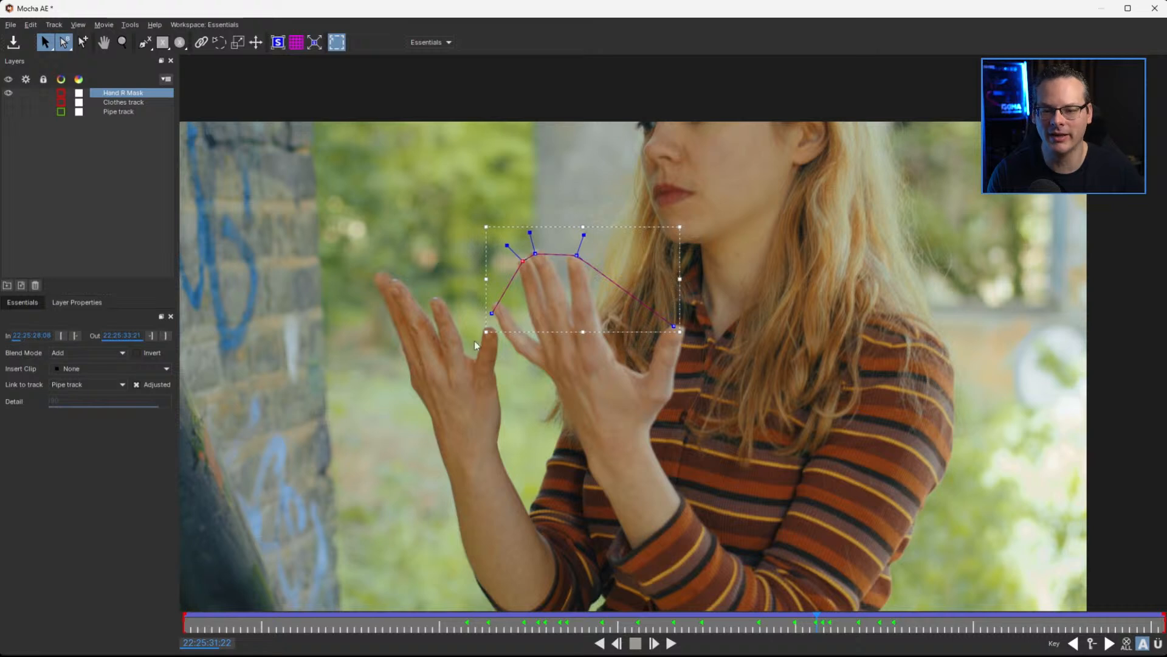
pyautogui.moveTo(492, 313); pyautogui.dragTo(495, 308)
pyautogui.moveTo(576, 255); pyautogui.dragTo(577, 258)
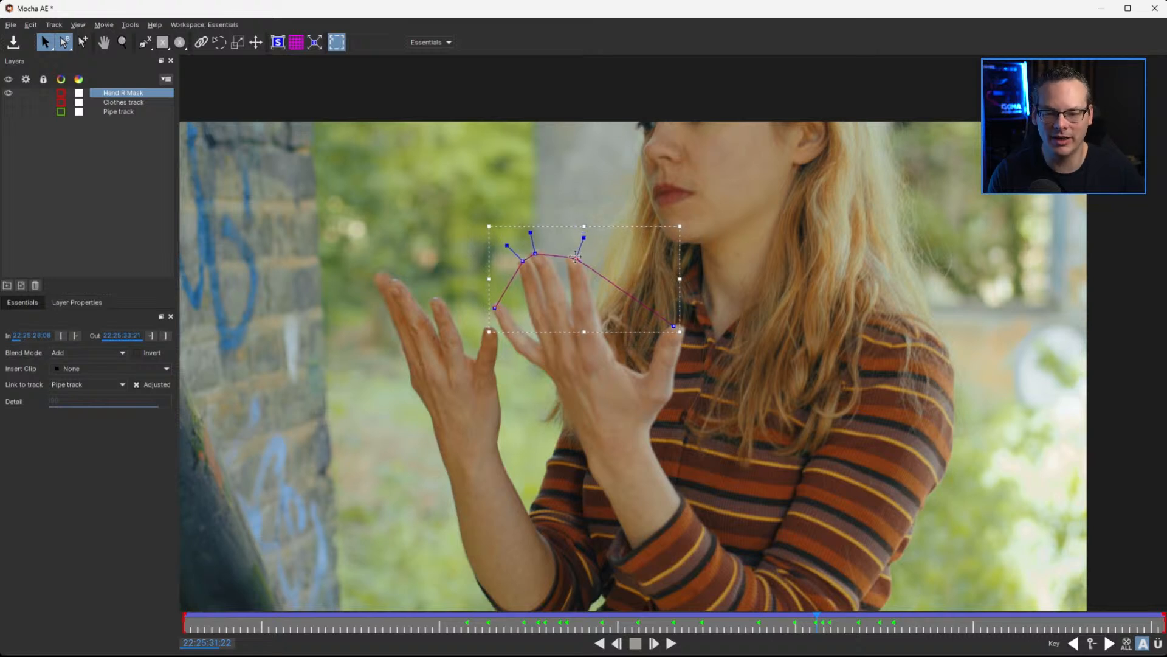
pyautogui.moveTo(672, 325); pyautogui.dragTo(671, 329)
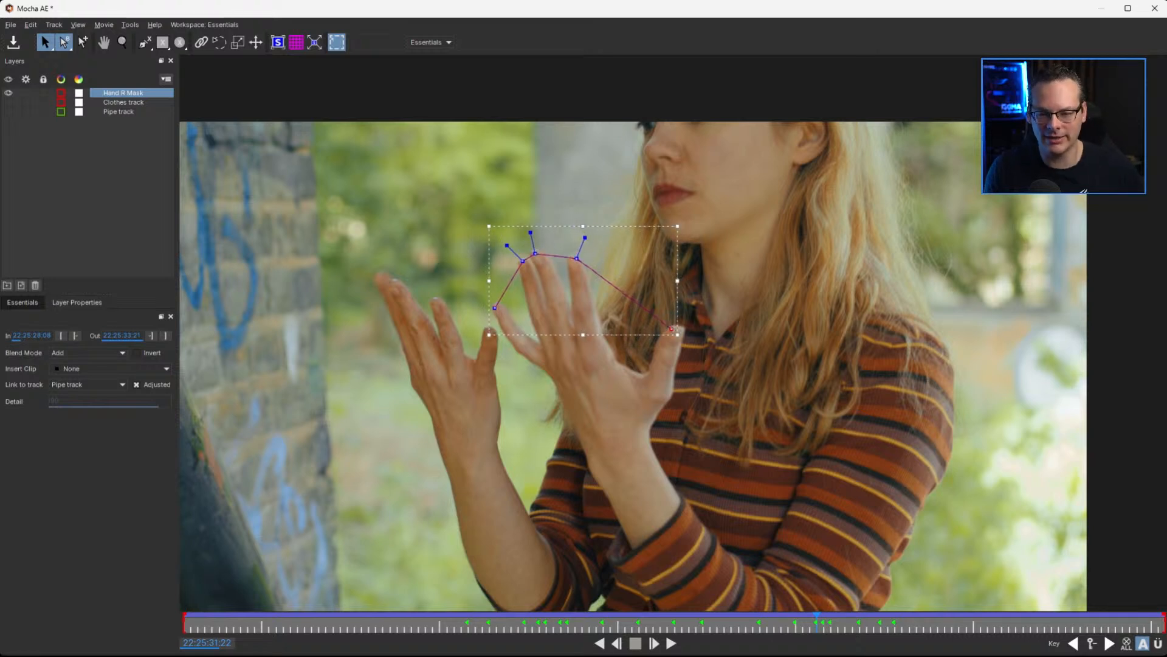
pyautogui.click(21, 45)
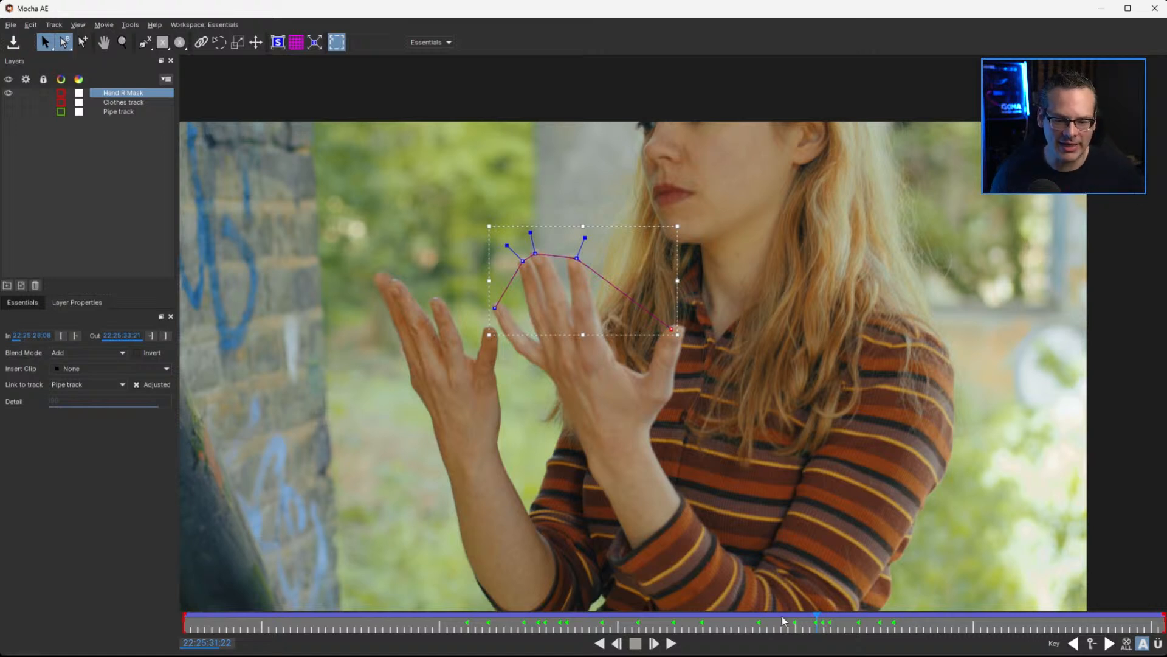
# Play back the Hand R Mask animation in the stabilized view and again with Quick stabilize turned off
pyautogui.click(600, 643)
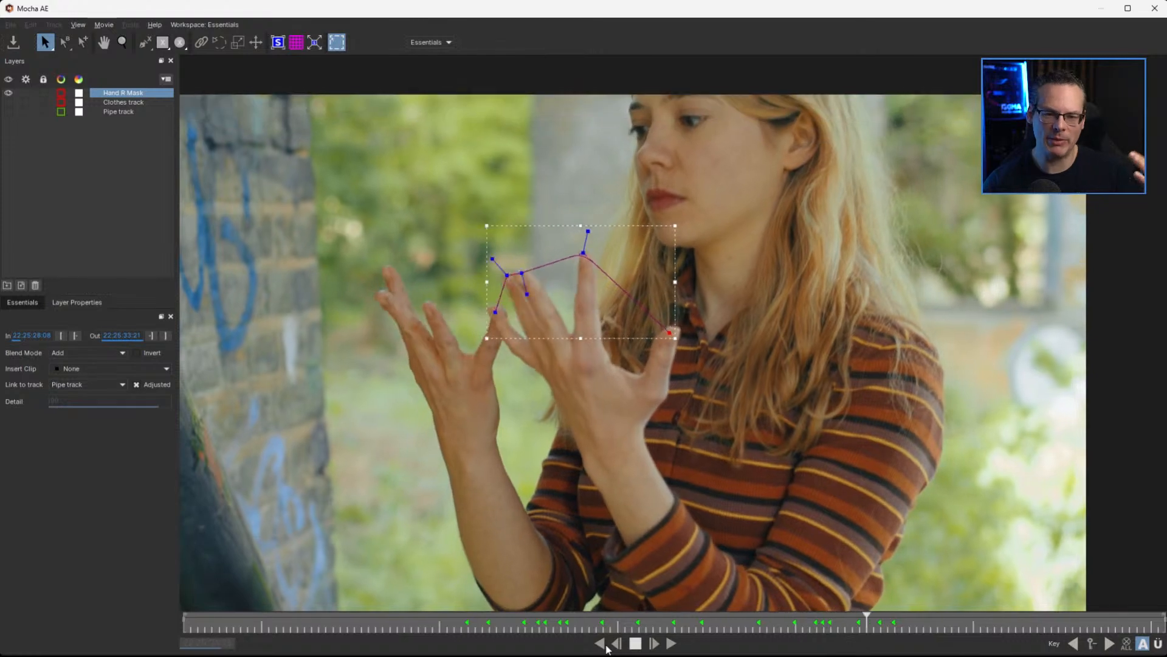
pyautogui.press('space')
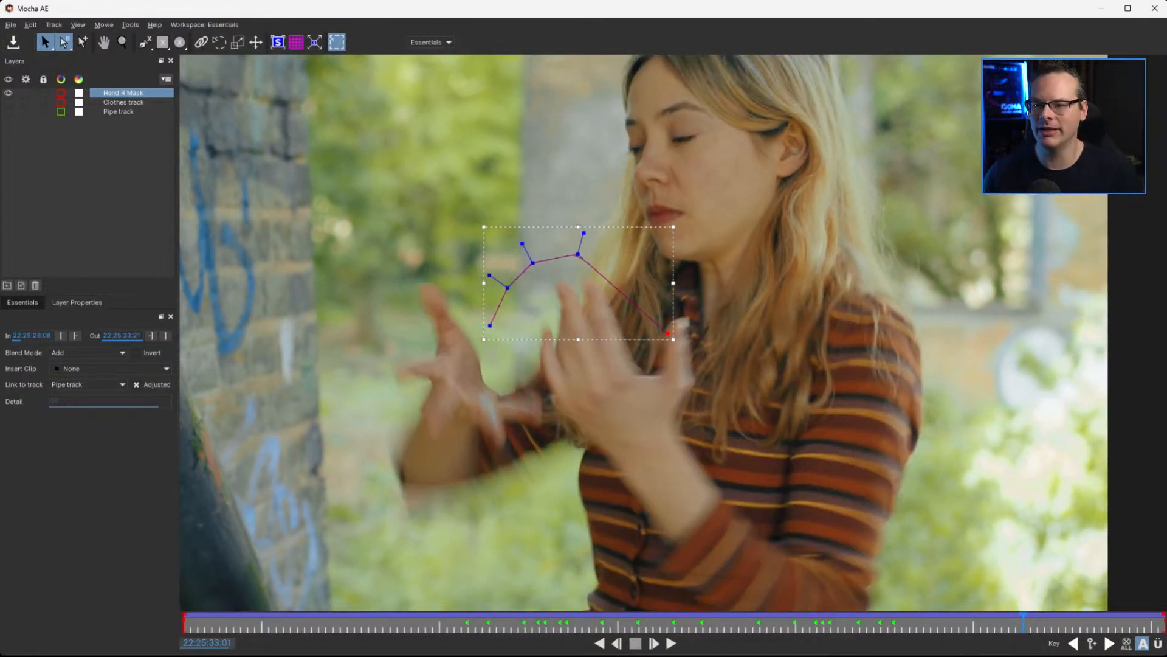
pyautogui.click(81, 25)
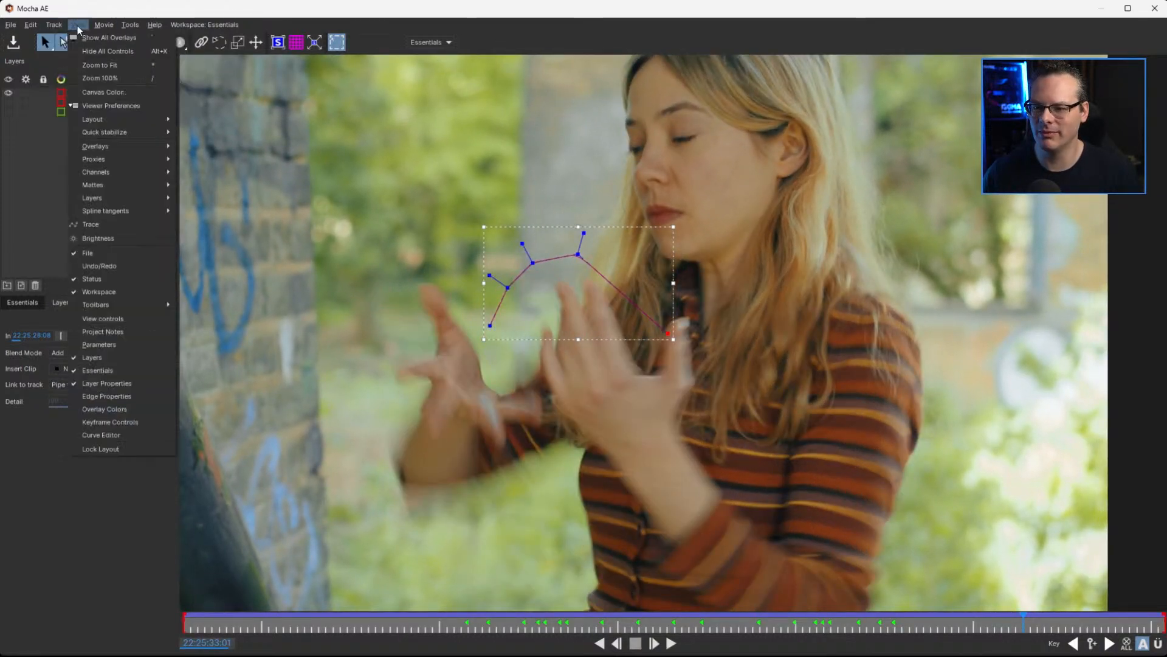
pyautogui.moveTo(137, 133)
pyautogui.click(234, 132)
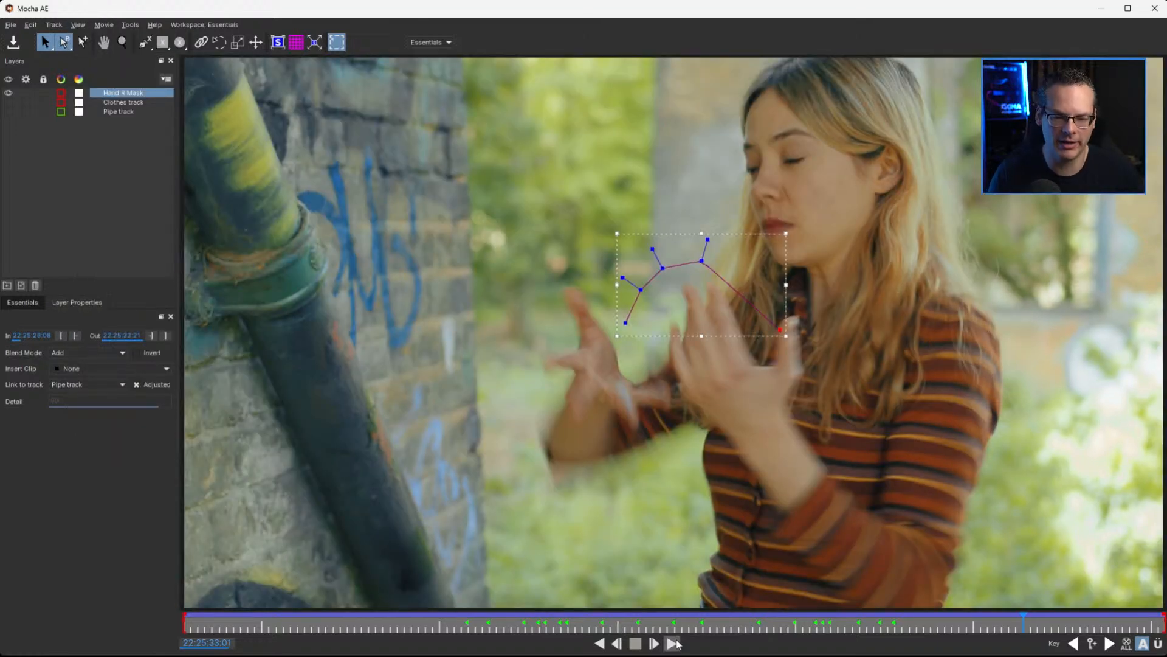
pyautogui.click(673, 643)
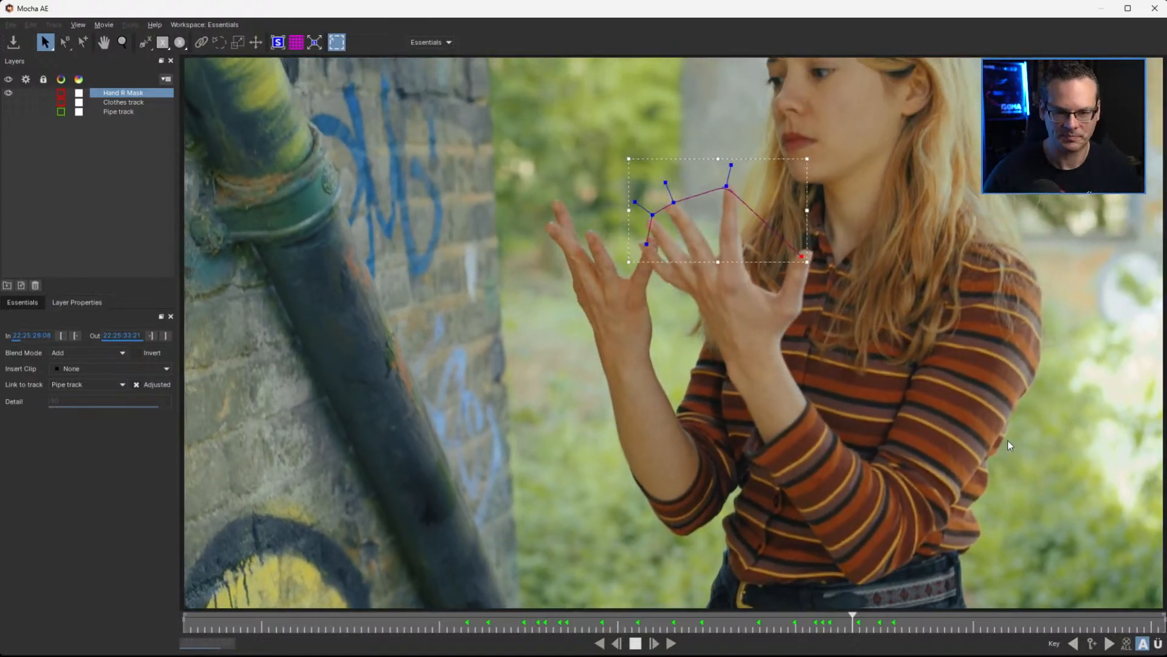
pyautogui.press('space')
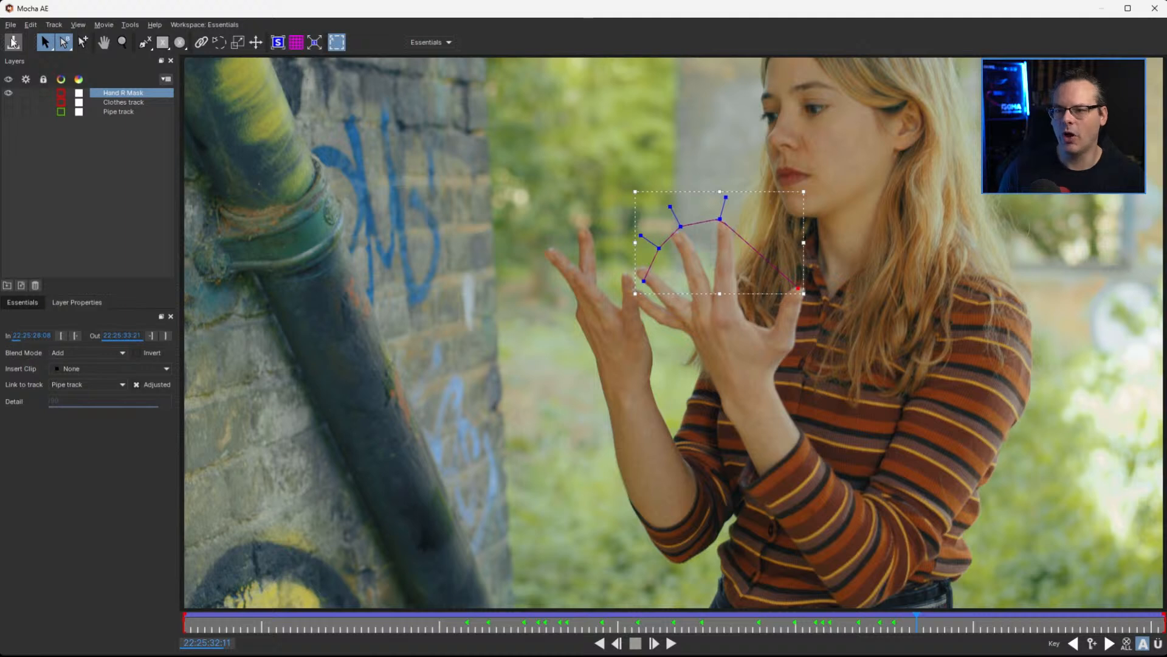
# Save the project and start exporting a copy into Training > Office Hours 40 - Mocha Tracking on the BDE01 (H:) drive
pyautogui.click(12, 41)
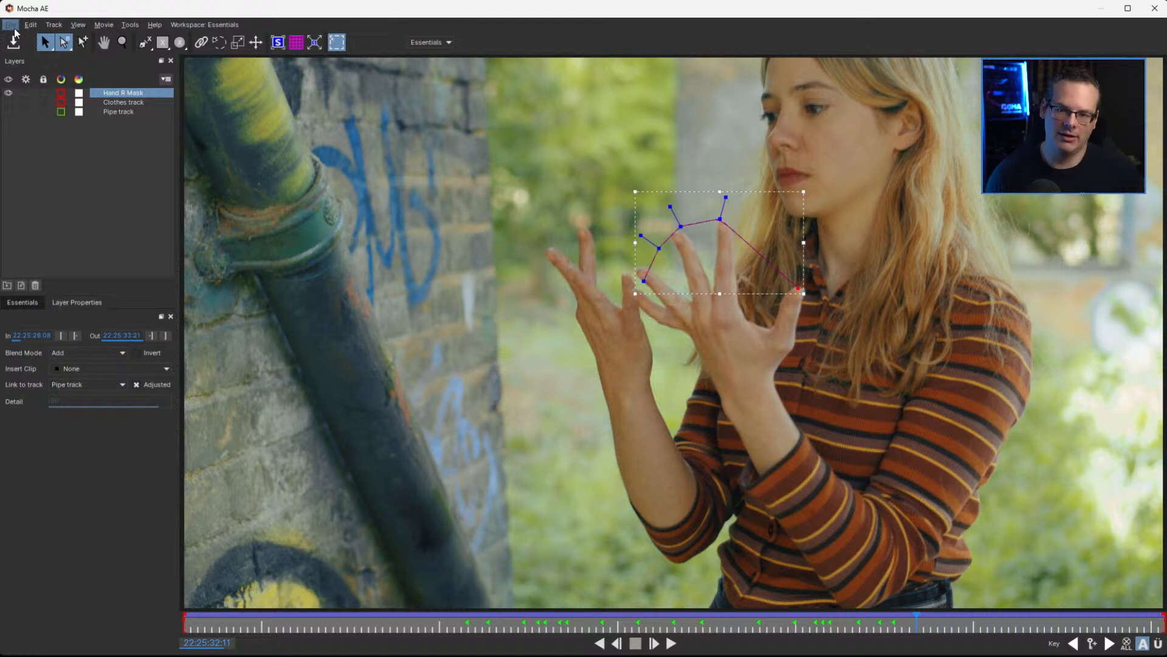
pyautogui.click(14, 29)
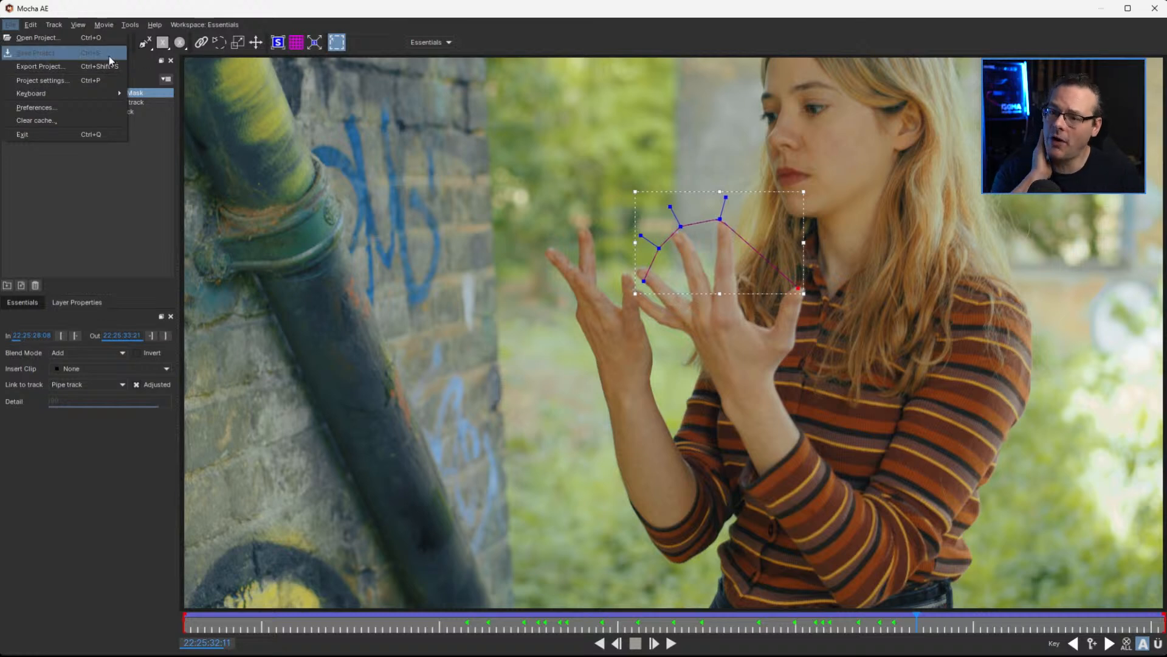
pyautogui.click(13, 28)
pyautogui.click(14, 29)
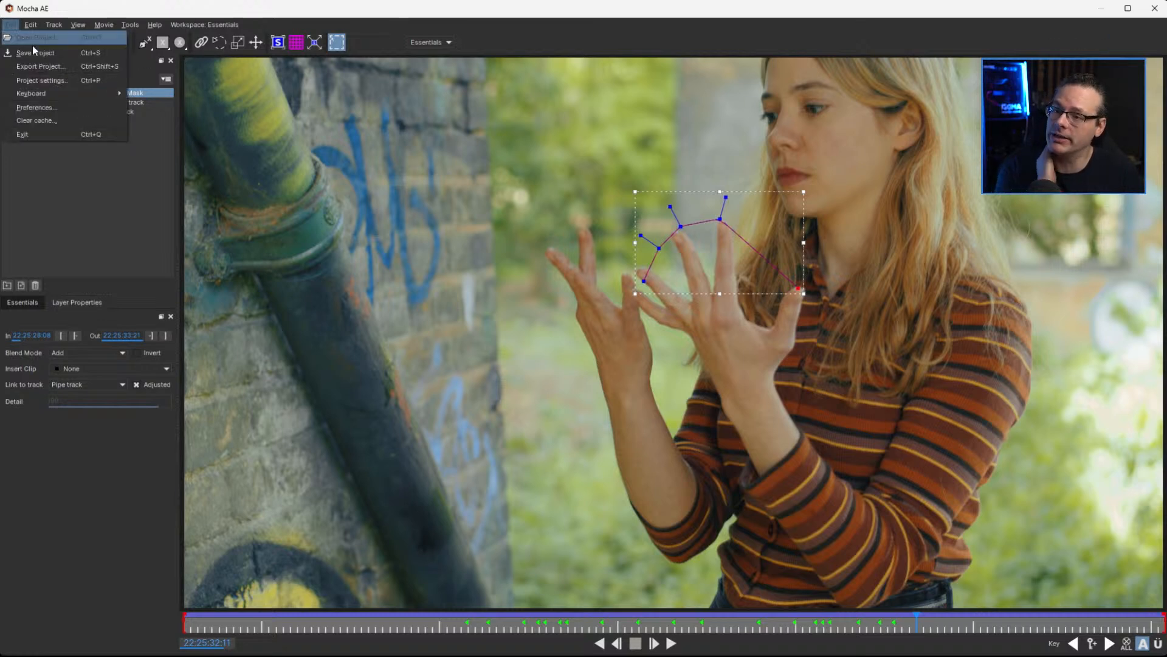
pyautogui.click(117, 66)
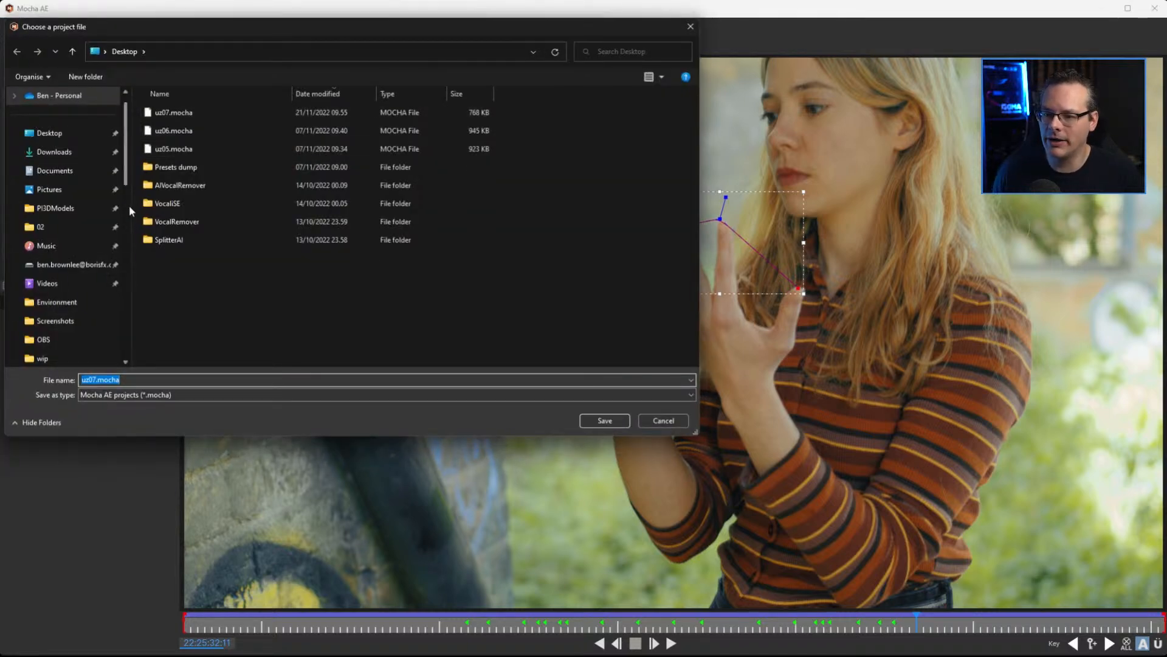
pyautogui.scroll(-5, 129, 190)
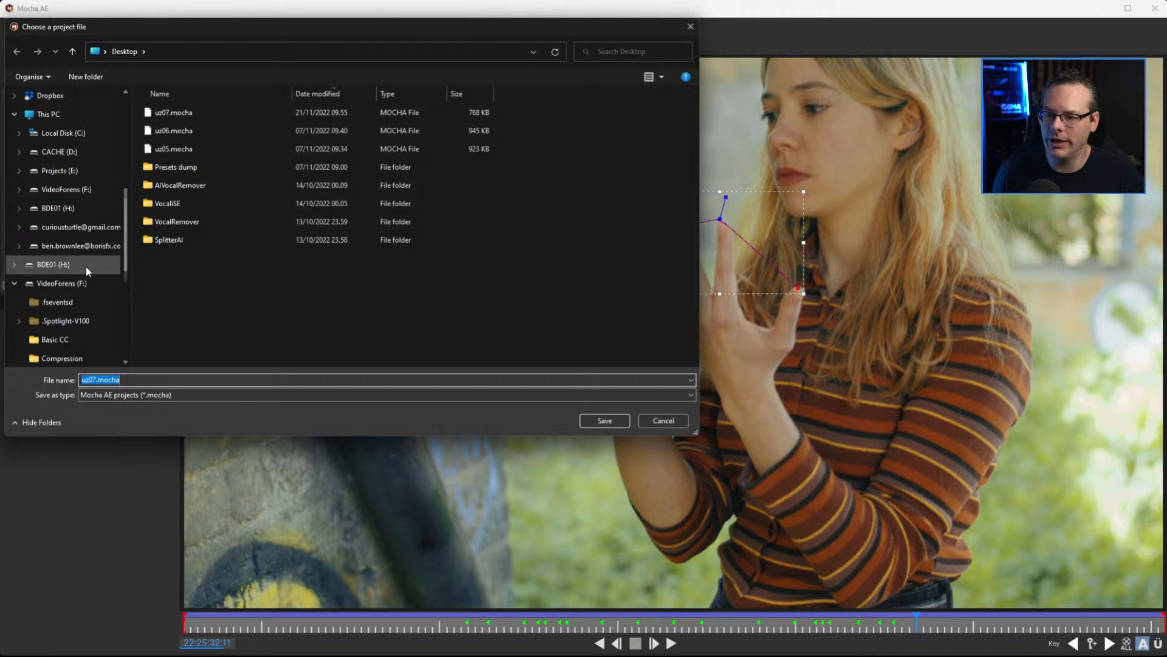
pyautogui.click(73, 265)
pyautogui.doubleClick(172, 259)
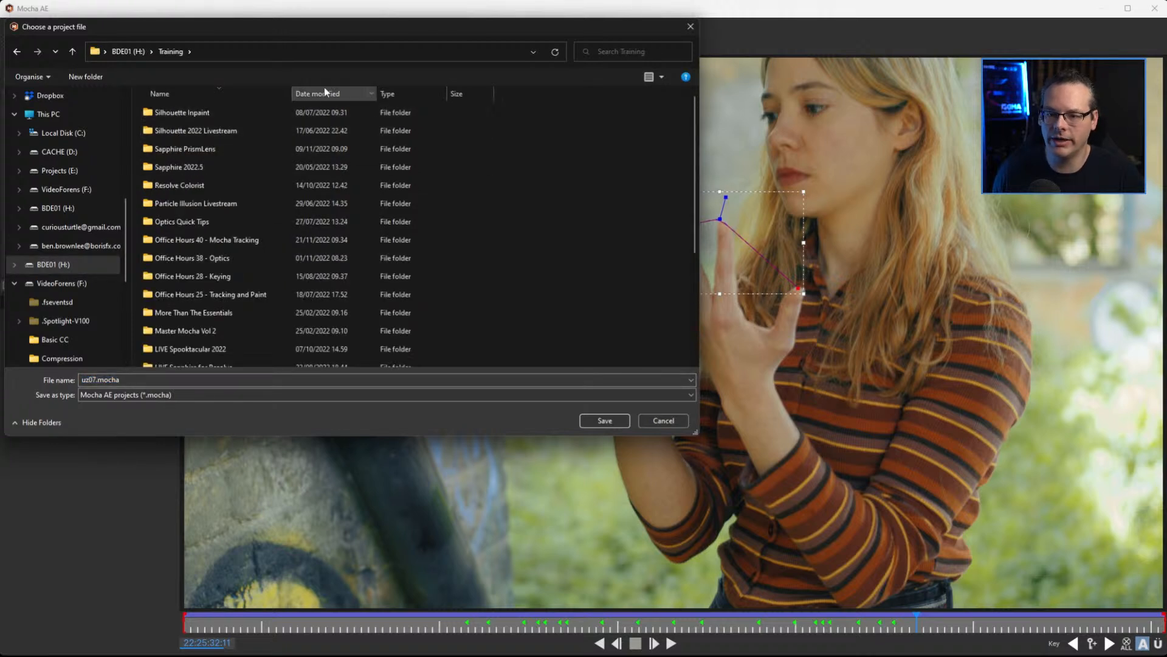
pyautogui.doubleClick(236, 240)
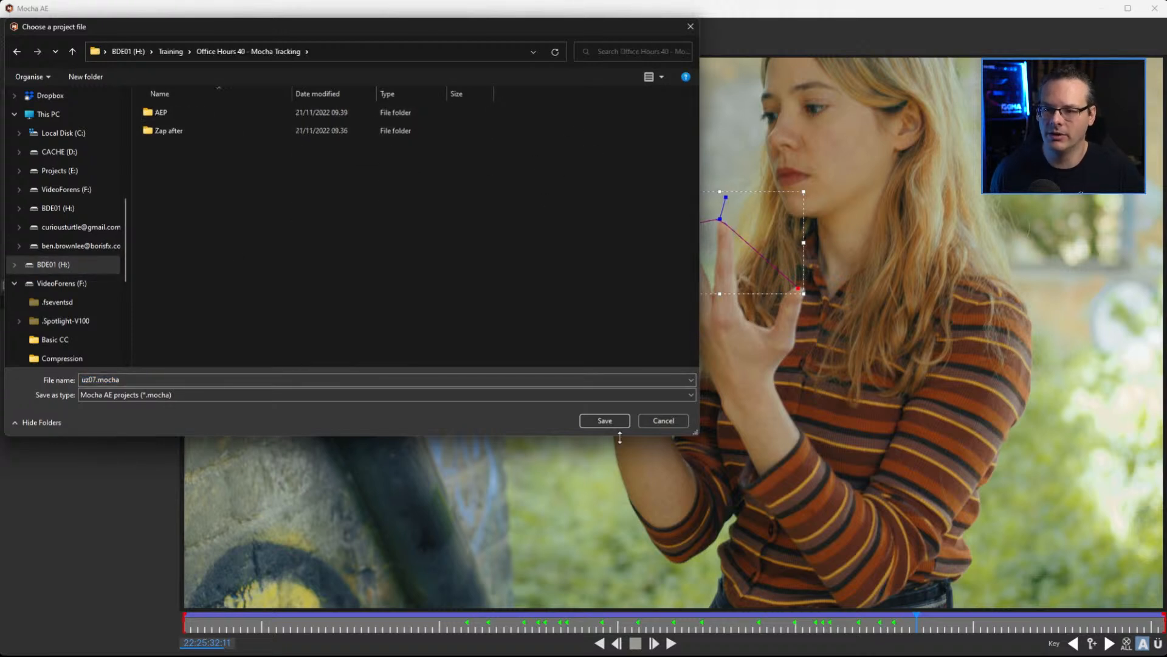
# Create a folder named Mocha projects inside the Office Hours 40 - Mocha Tracking folder
pyautogui.click(89, 79)
pyautogui.write('Mocha')
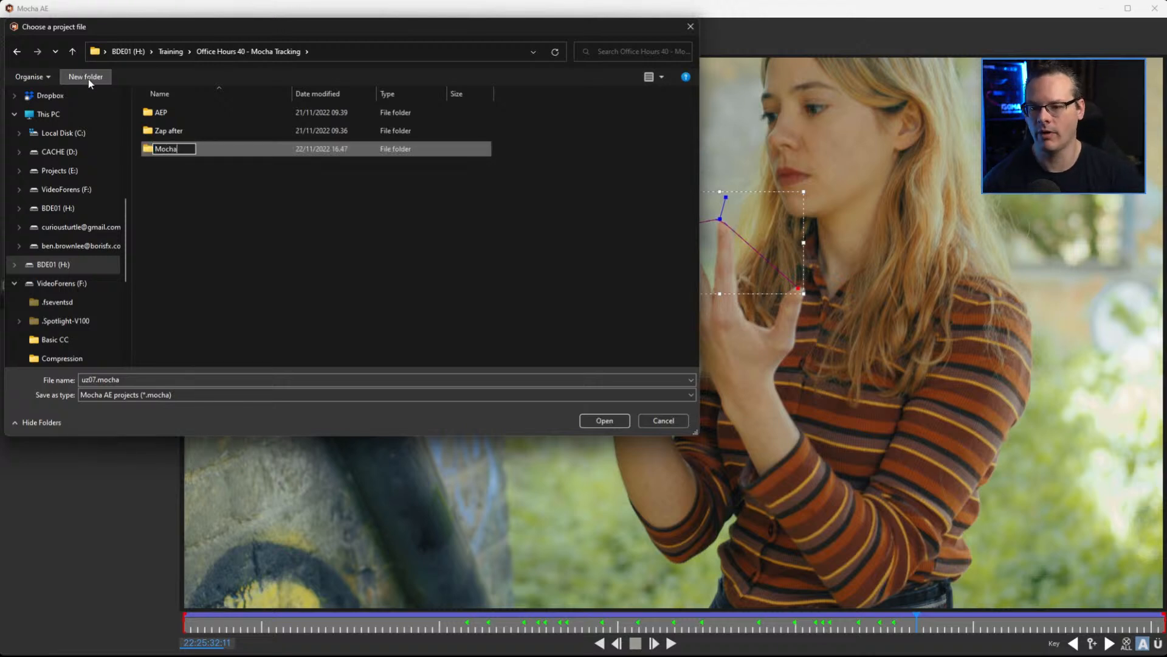
pyautogui.press('Return')
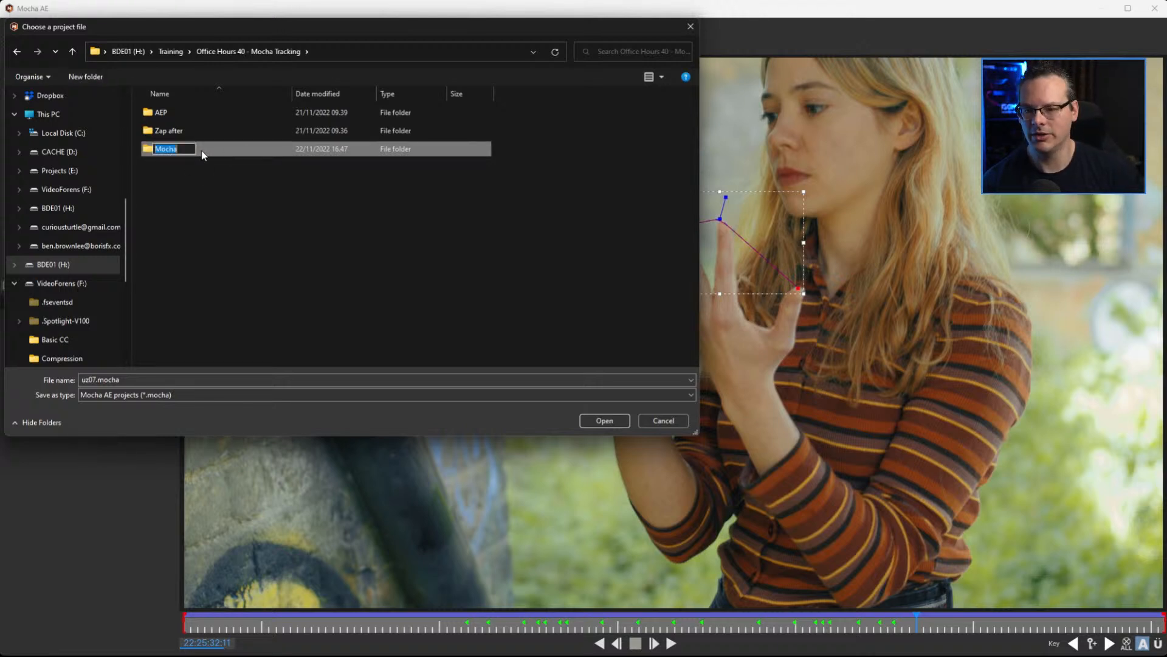
pyautogui.write('projec')
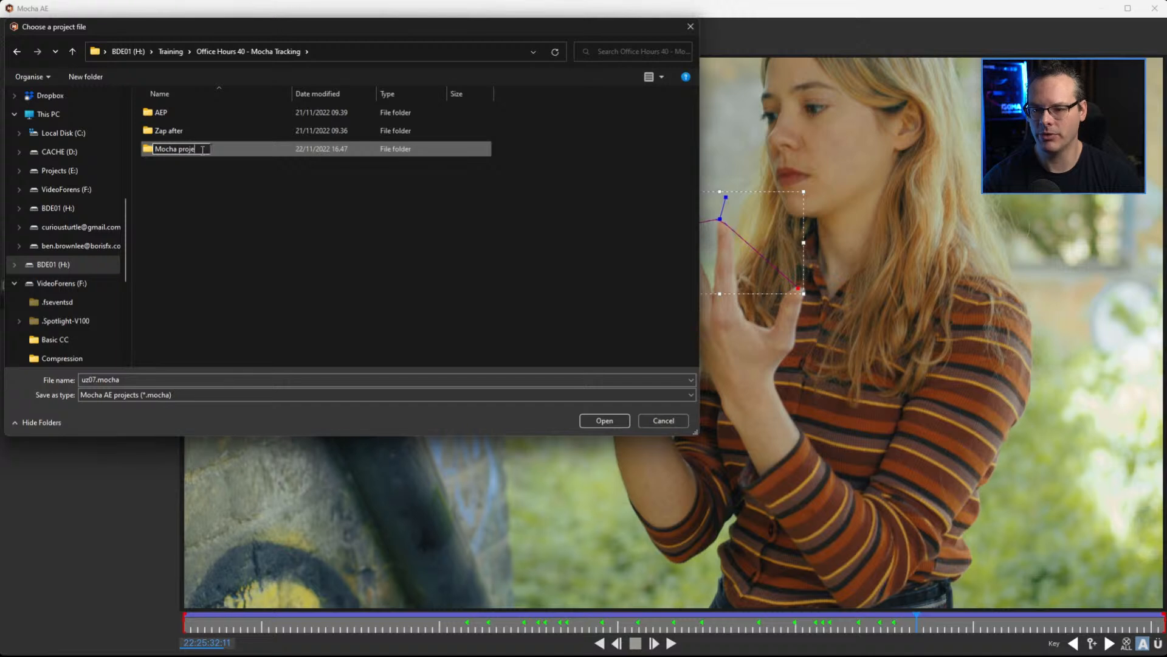
pyautogui.press('Return')
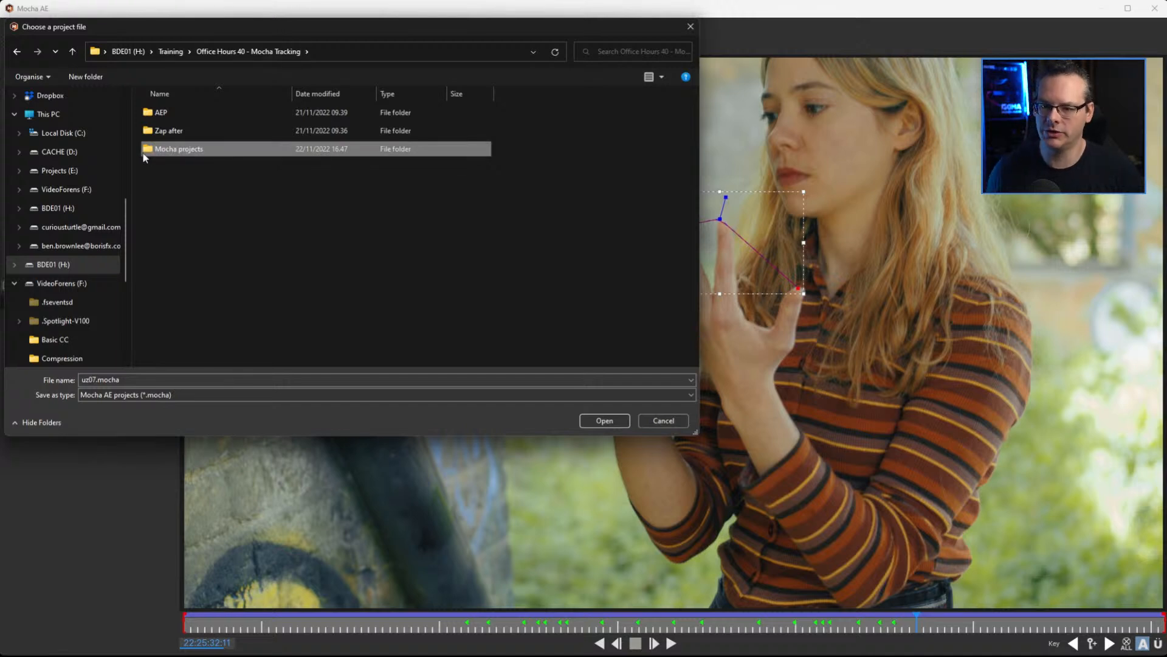
# Open the new Mocha projects folder and name the exported project file Hand_Zap_01.mocha
pyautogui.press('Return')
pyautogui.click(103, 383)
pyautogui.moveTo(98, 381); pyautogui.dragTo(44, 389)
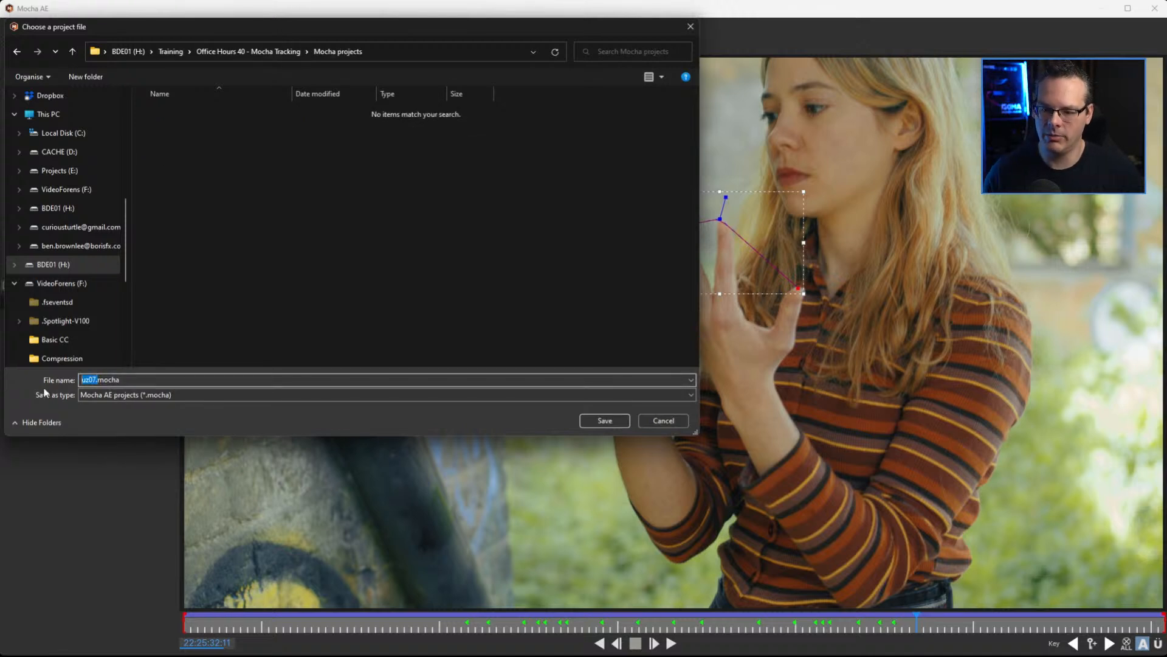
pyautogui.write('07')
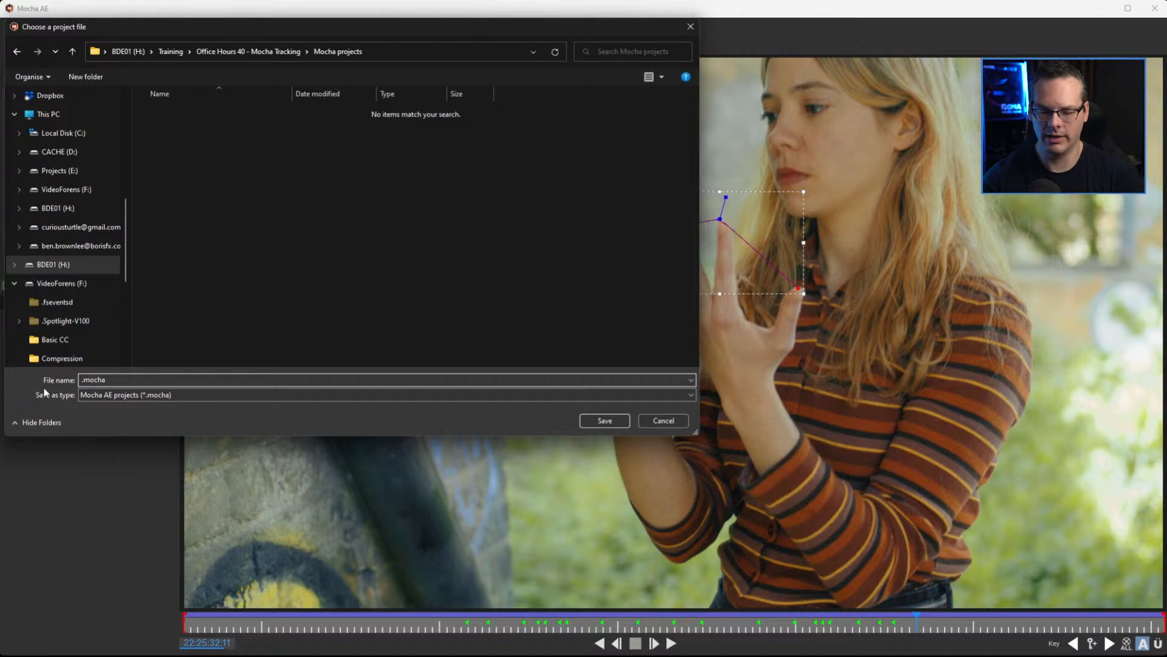
pyautogui.write('Hand_Zap')
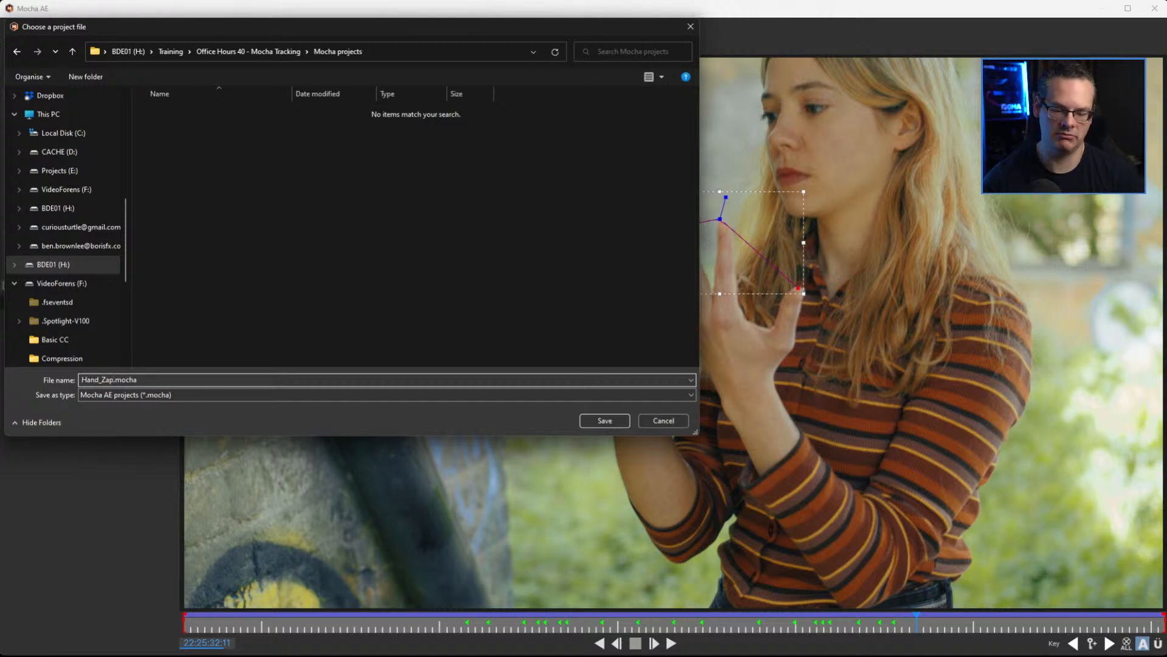
pyautogui.write('_01')
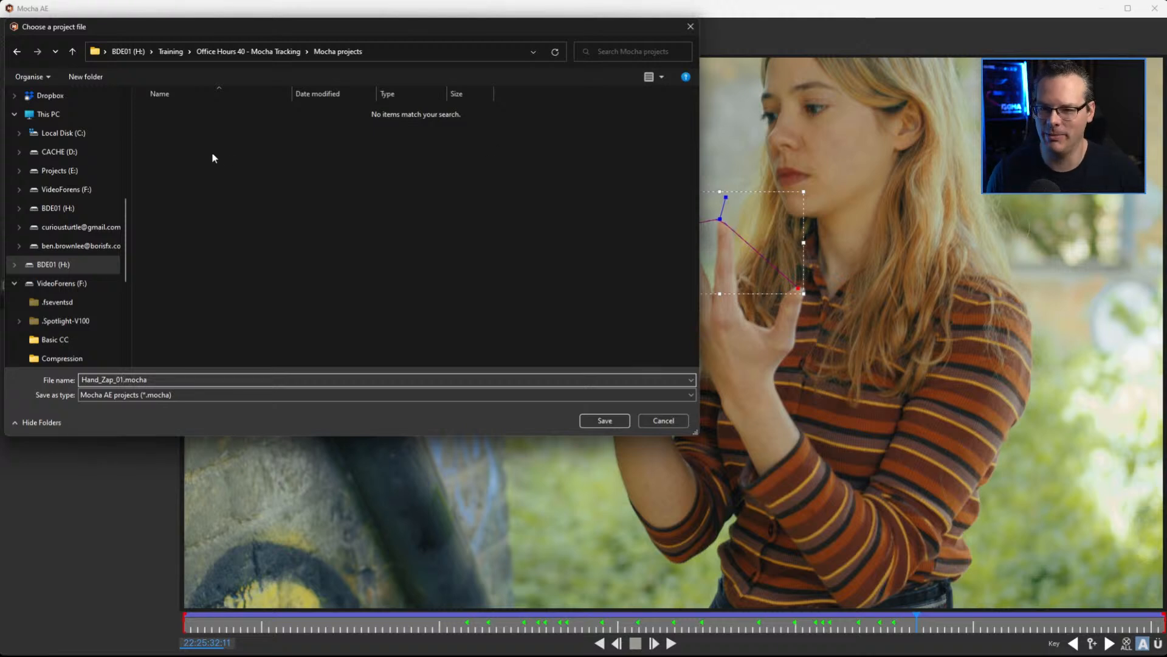
# Copy the path of the Mocha projects folder and save the exported project there
pyautogui.click(390, 52)
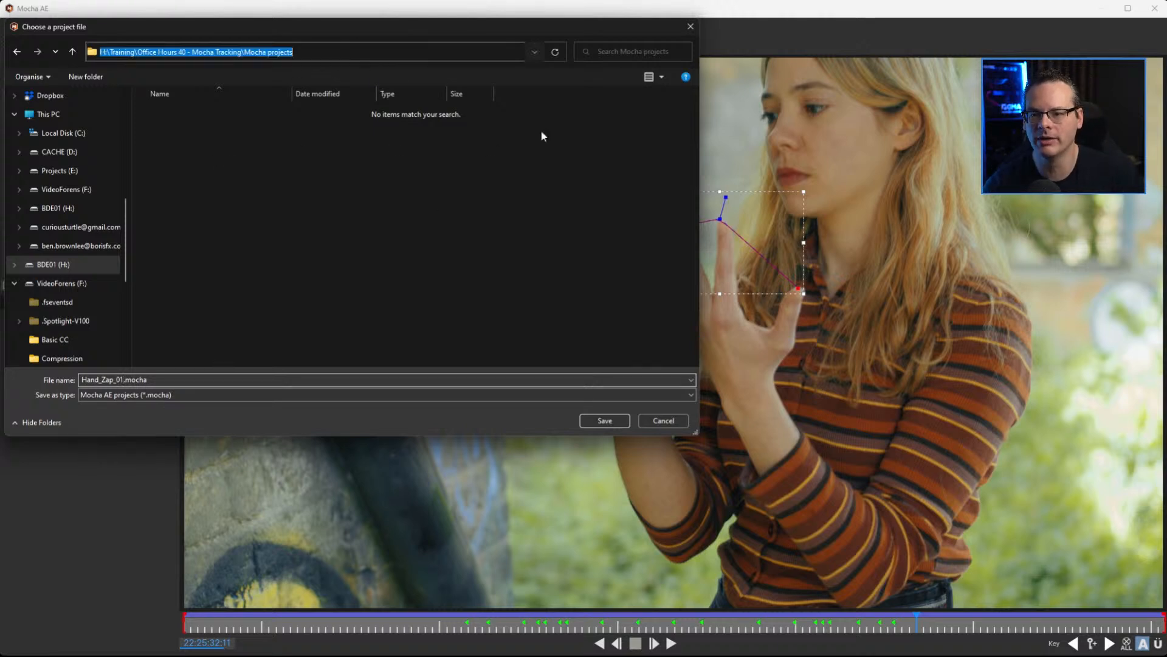
pyautogui.click(553, 271)
pyautogui.click(619, 422)
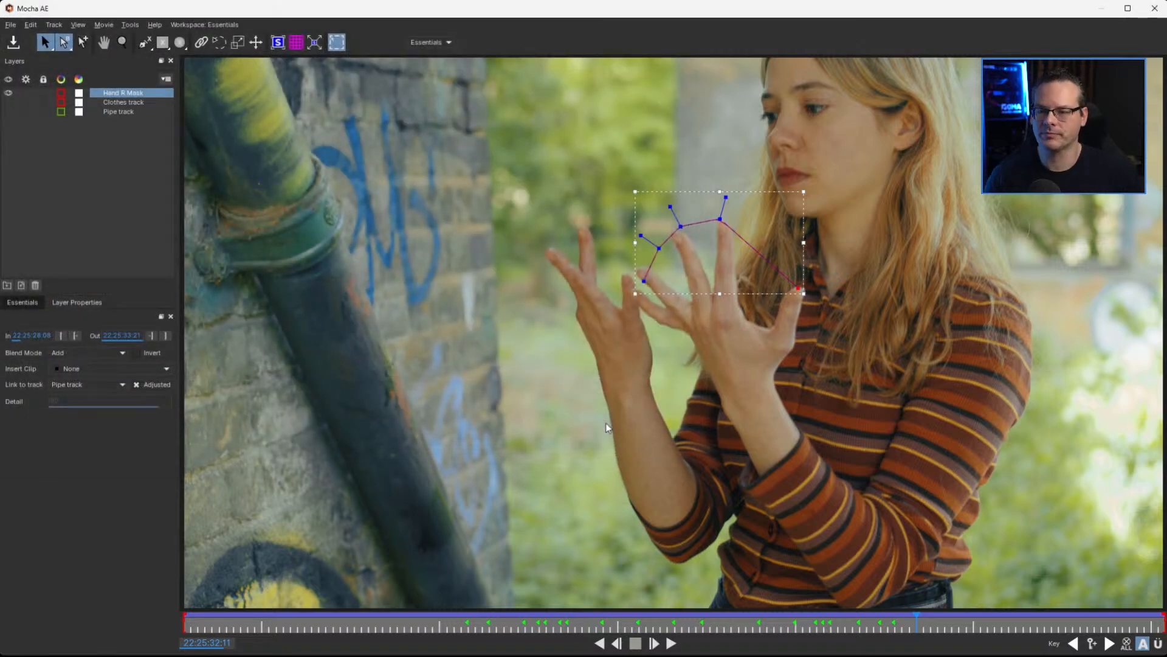
# Exit Mocha AE and, back in After Effects, switch off and collapse the layer's Mocha AE effect
pyautogui.click(10, 26)
pyautogui.click(48, 138)
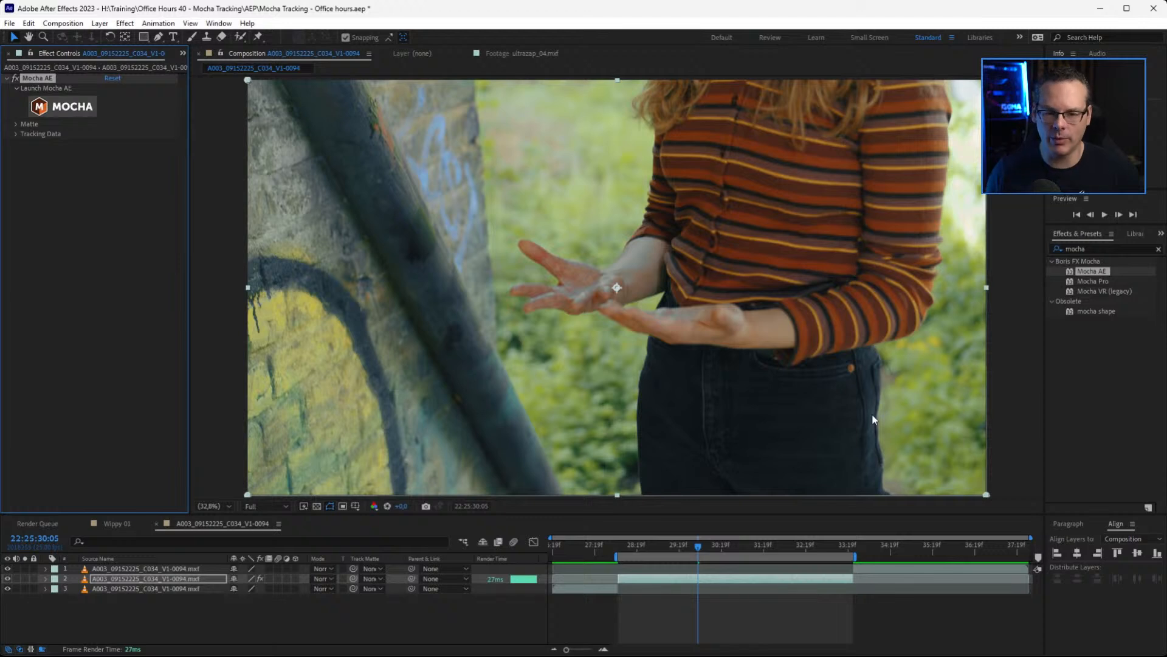
pyautogui.click(7, 78)
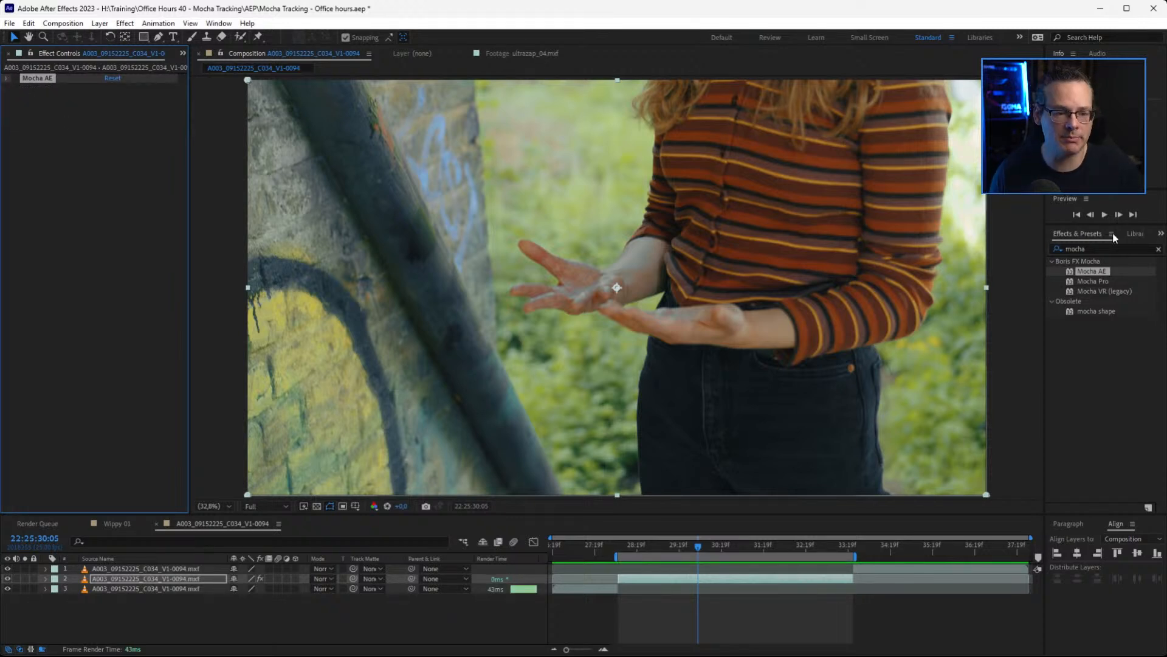
# Search the effects for "ultra" and apply Sapphire S_UltraZap to the second A003_09152225_C034_V1-0094.mxf layer
pyautogui.hotkey('ctrl', '5')
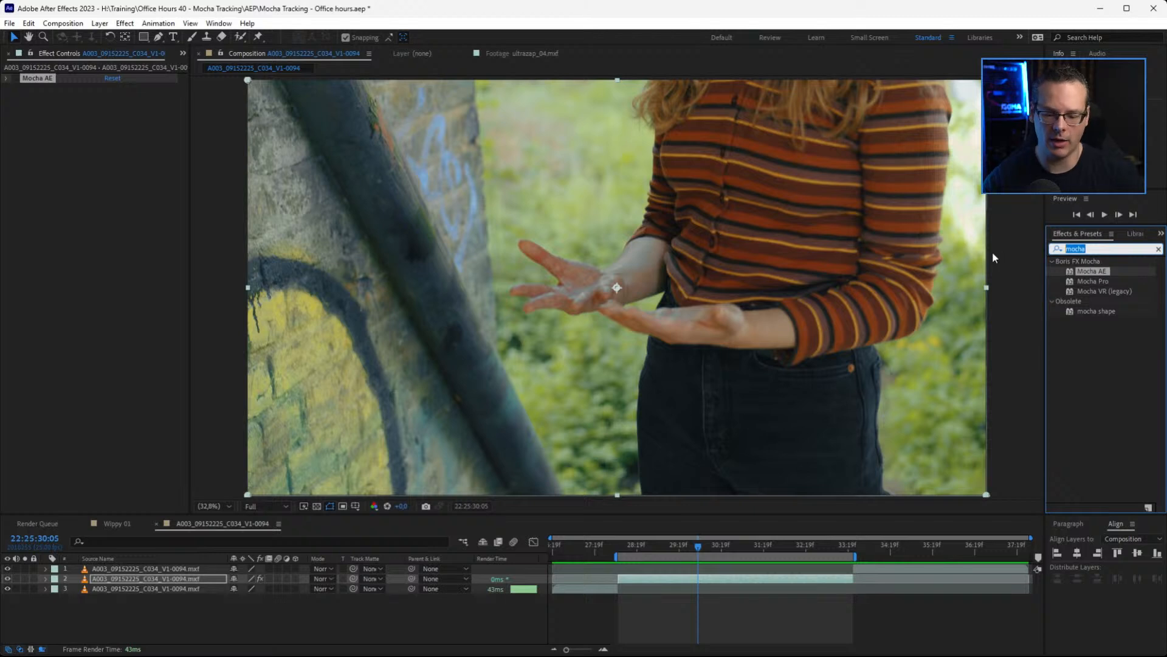
pyautogui.write('utlra')
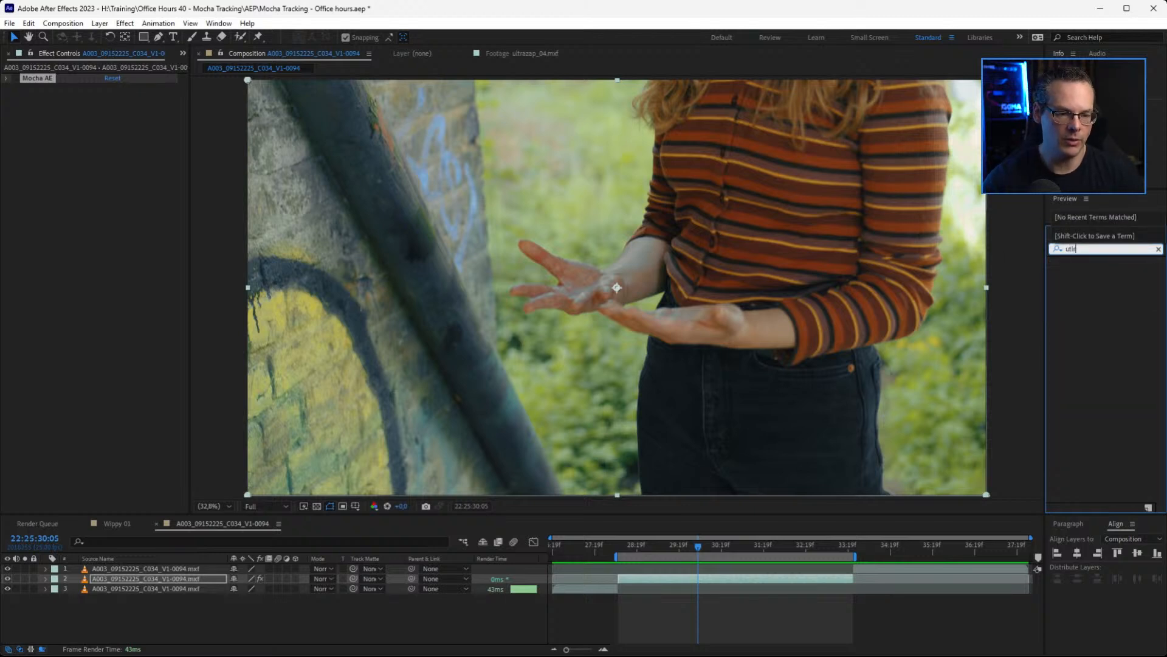
pyautogui.press('BackSpace')
pyautogui.press('BackSpace')
pyautogui.press('BackSpace')
pyautogui.press('BackSpace')
pyautogui.write('ltra')
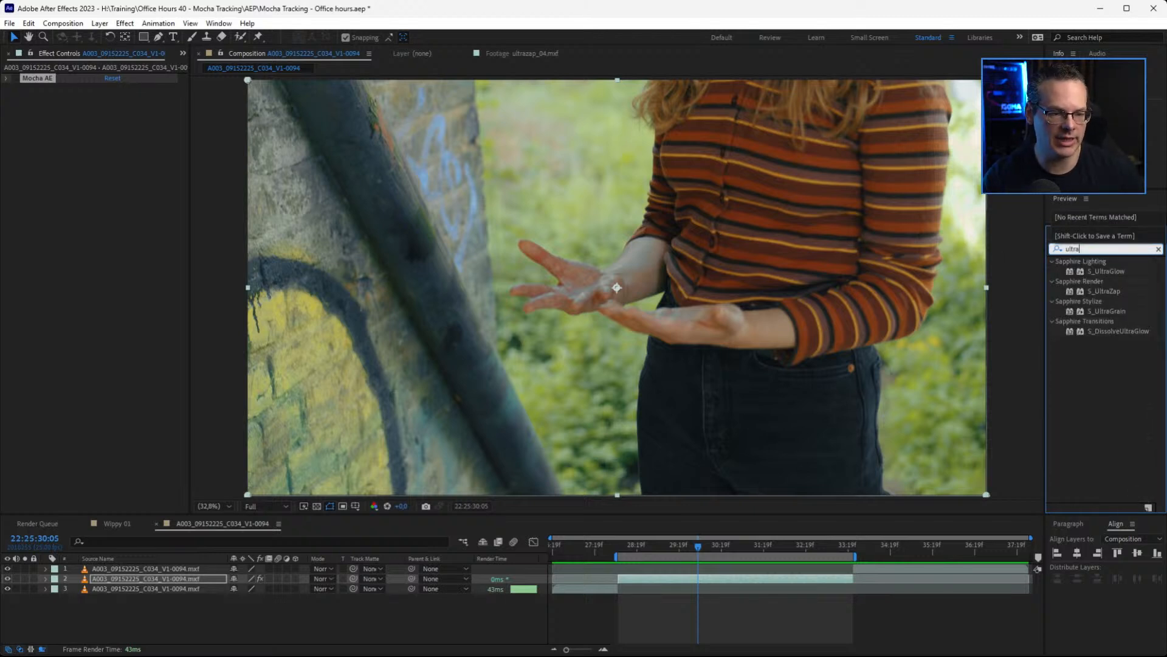
pyautogui.doubleClick(1105, 291)
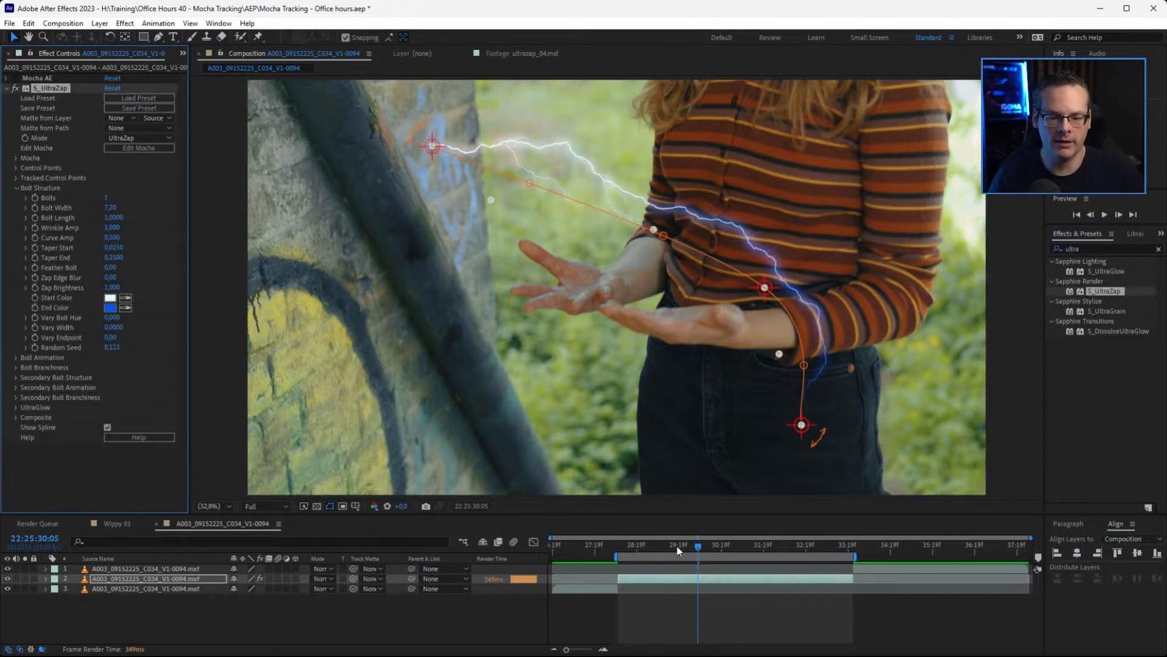
# Preview the default S_UltraZap bolt over the shot from around 22:25:29
pyautogui.click(676, 546)
pyautogui.moveTo(674, 547); pyautogui.dragTo(661, 547)
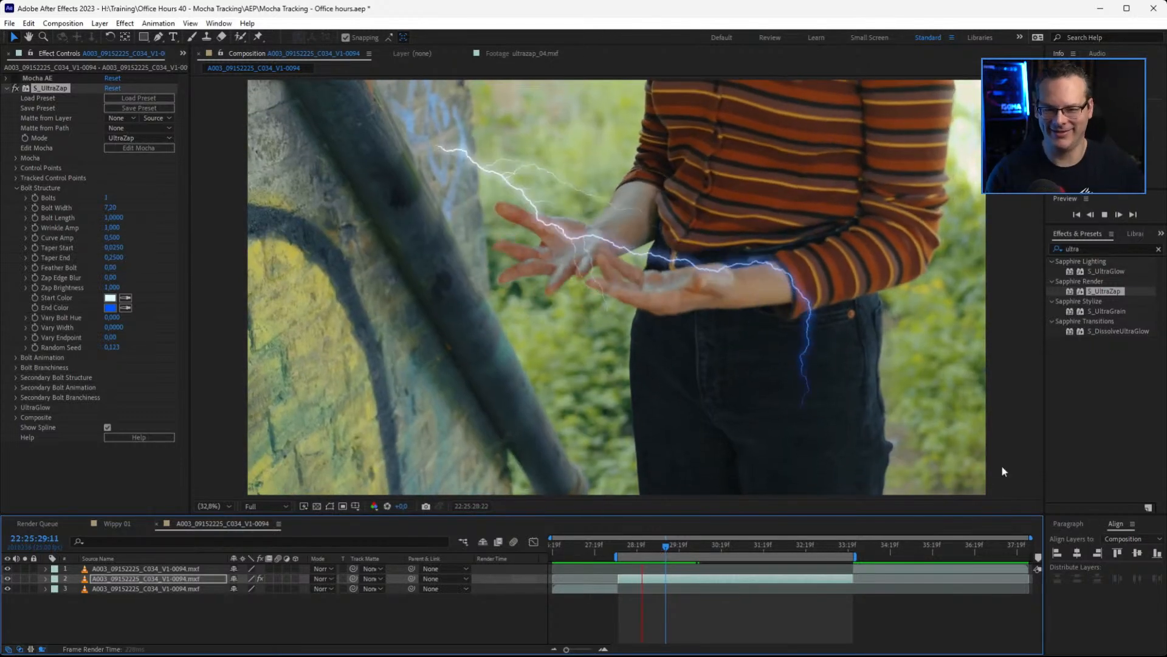
pyautogui.press('space')
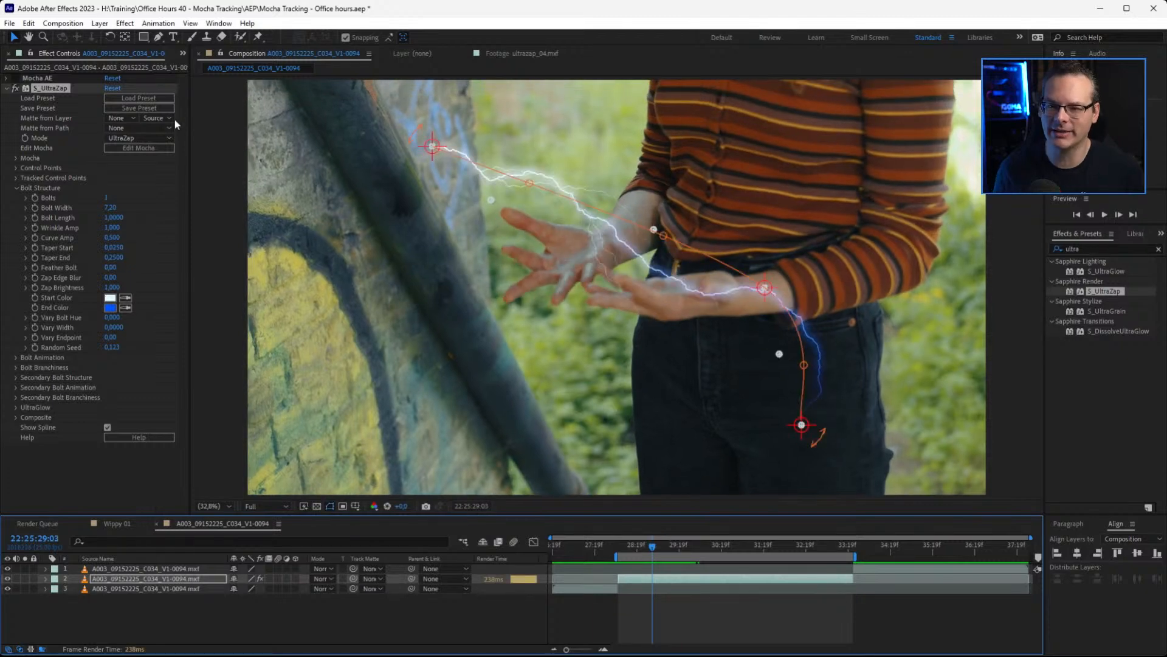
# Open the S_UltraZap preset browser, enlarge its window and thumbnail area, and load the Full Reset preset
pyautogui.click(148, 98)
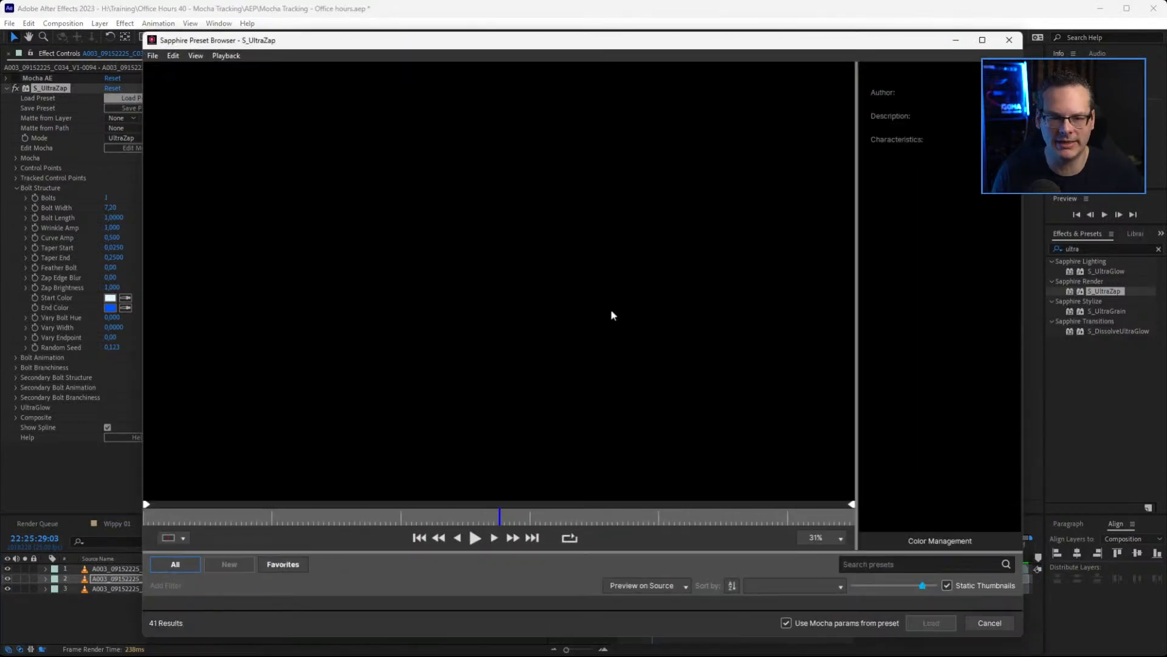
pyautogui.moveTo(233, 43); pyautogui.dragTo(90, 11)
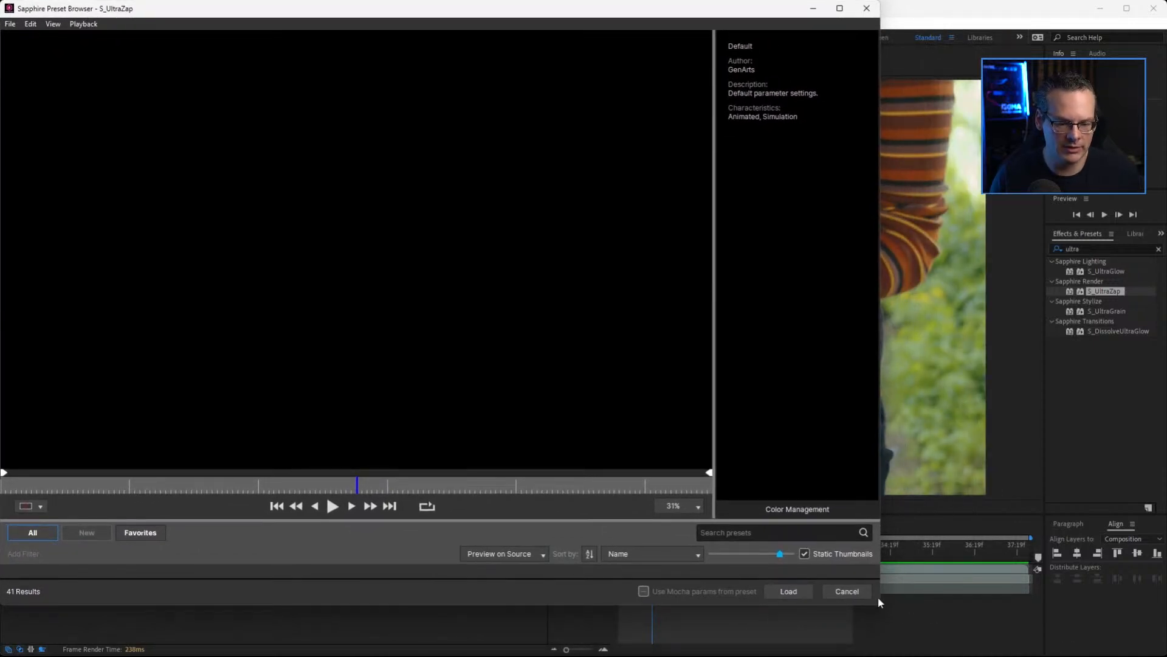
pyautogui.moveTo(879, 606); pyautogui.dragTo(1164, 646)
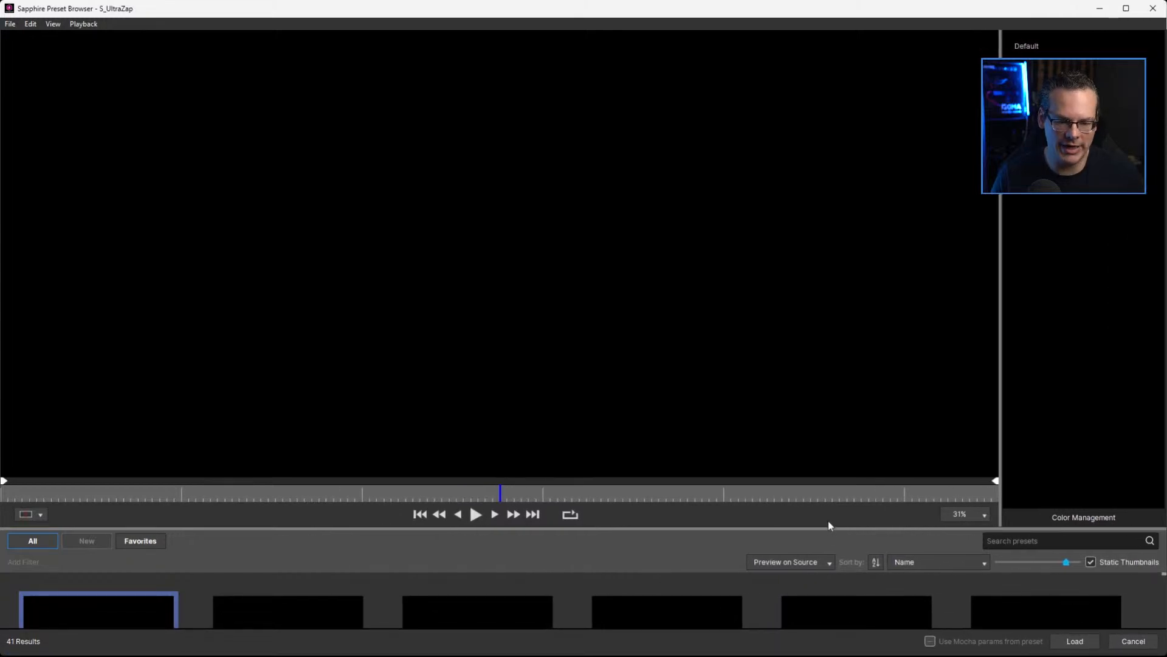
pyautogui.moveTo(828, 529); pyautogui.dragTo(809, 386)
pyautogui.moveTo(1059, 418); pyautogui.dragTo(1029, 419)
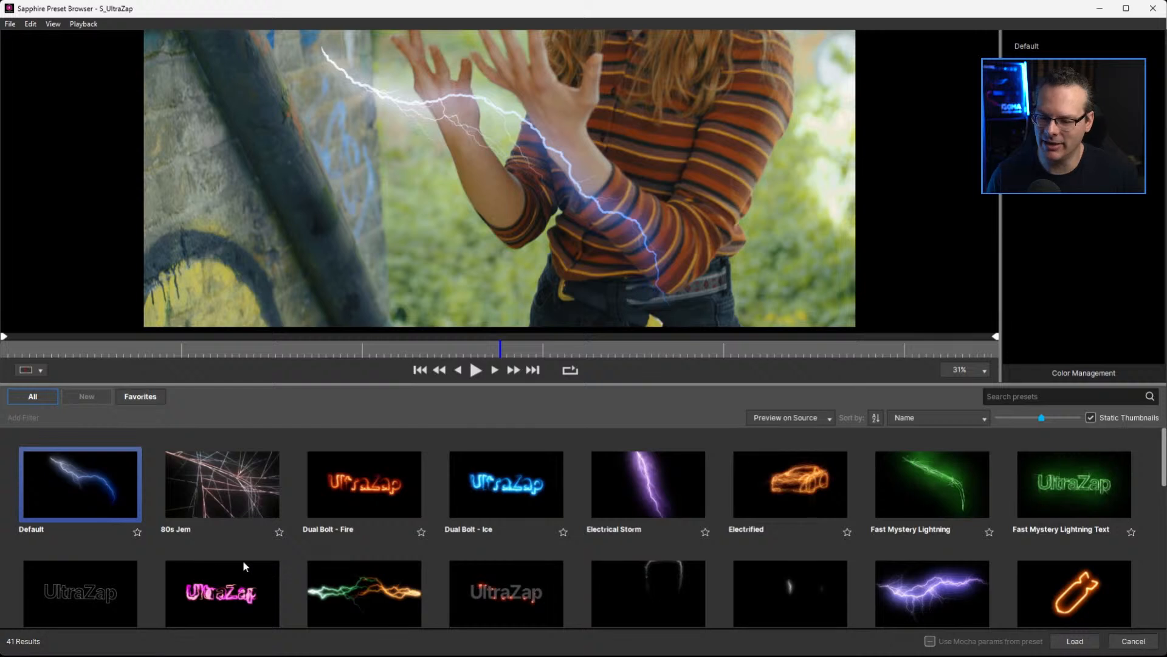
pyautogui.click(79, 595)
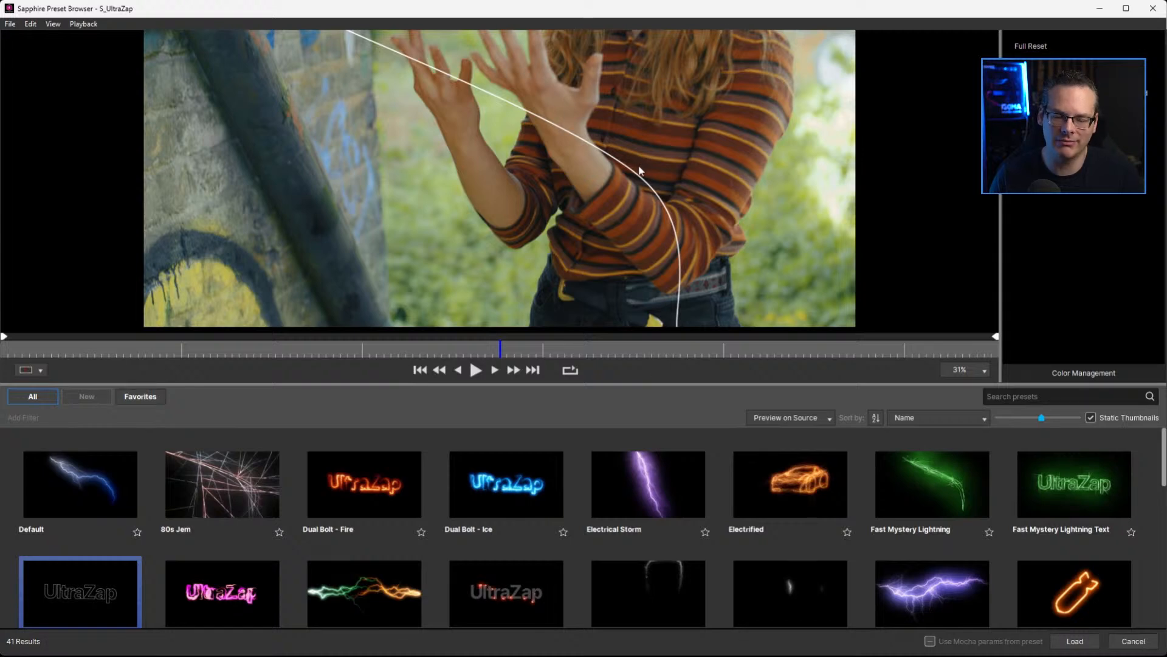
pyautogui.click(1075, 641)
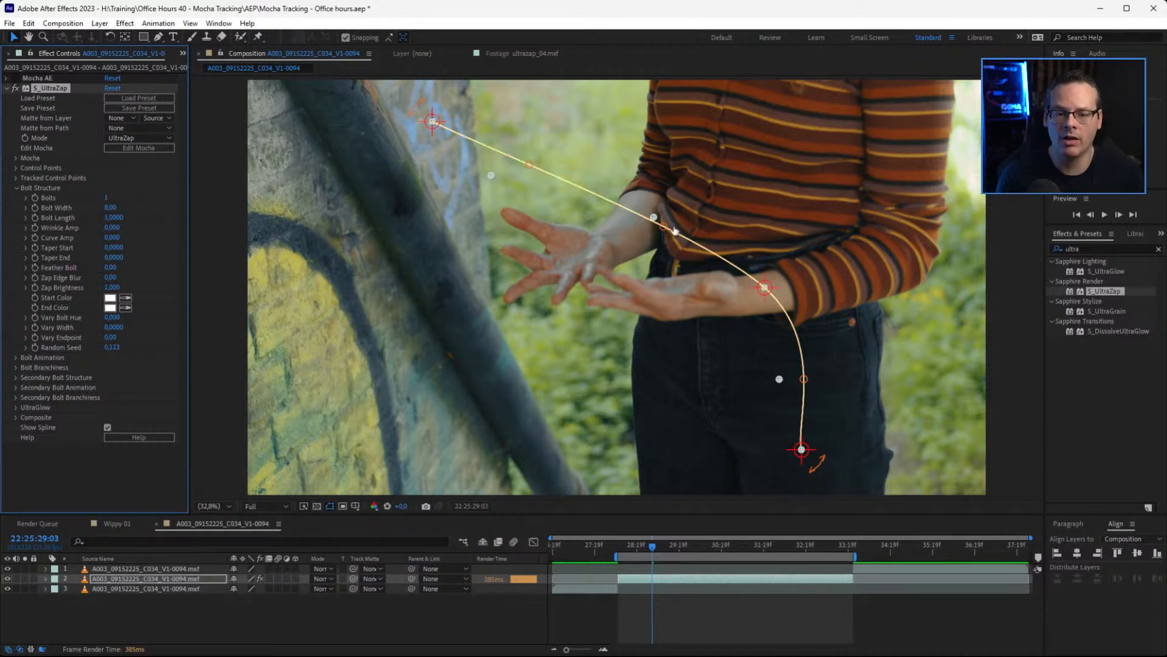
# Move the bolt spline's second control point up onto the striped shirt, and set the UltraZap mode to UltraZapMocha
pyautogui.moveTo(664, 227); pyautogui.dragTo(692, 183)
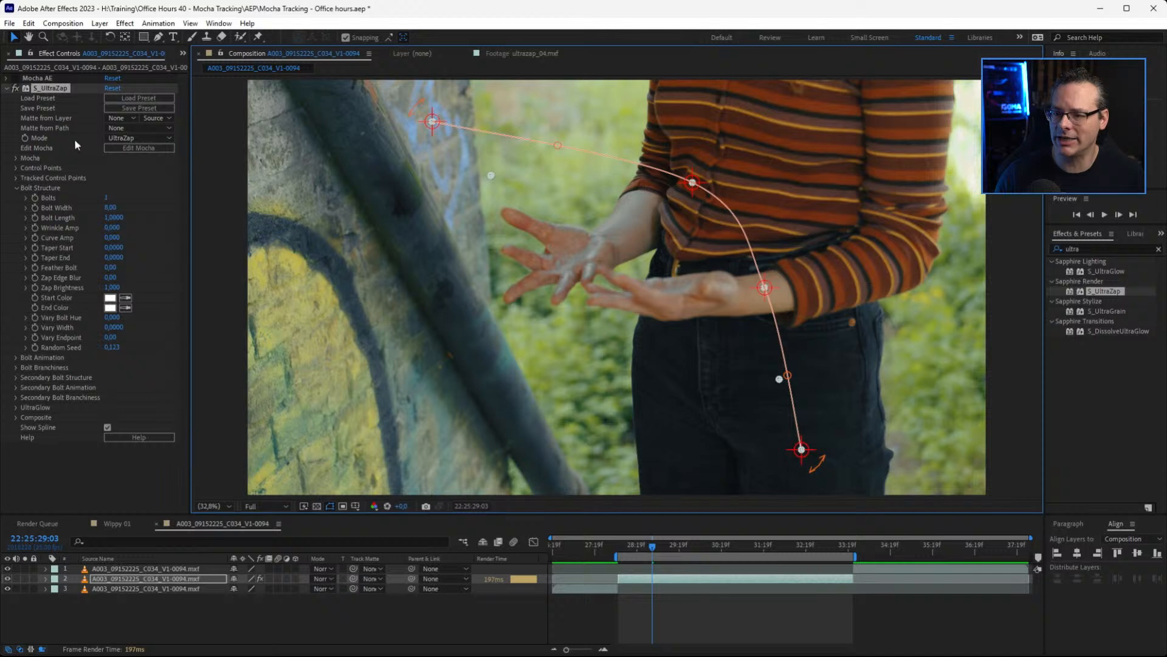
pyautogui.click(169, 136)
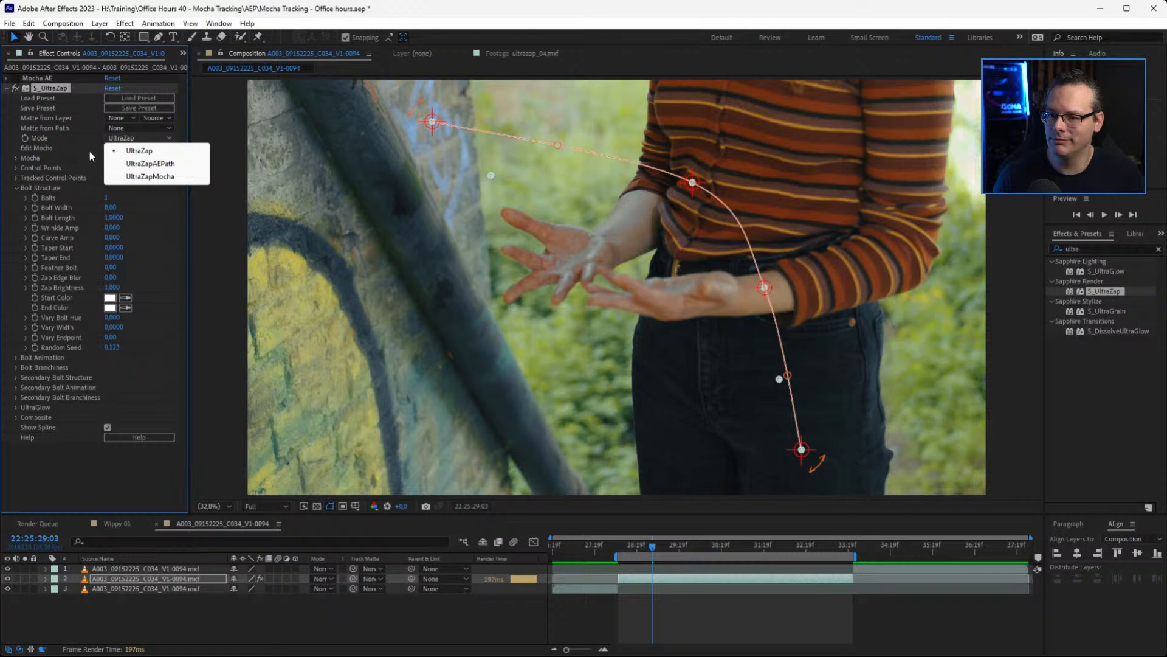
pyautogui.click(150, 177)
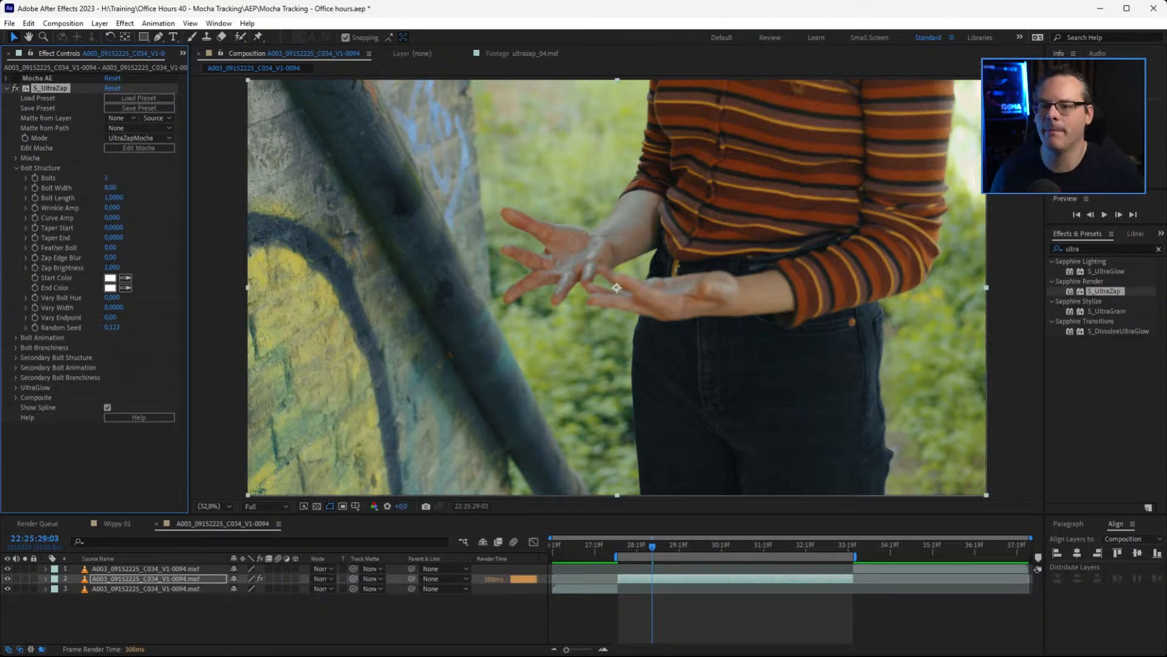
# Open Sapphire Mocha from the S_UltraZap effect, widen its window, and switch to the Essentials workspace
pyautogui.click(162, 152)
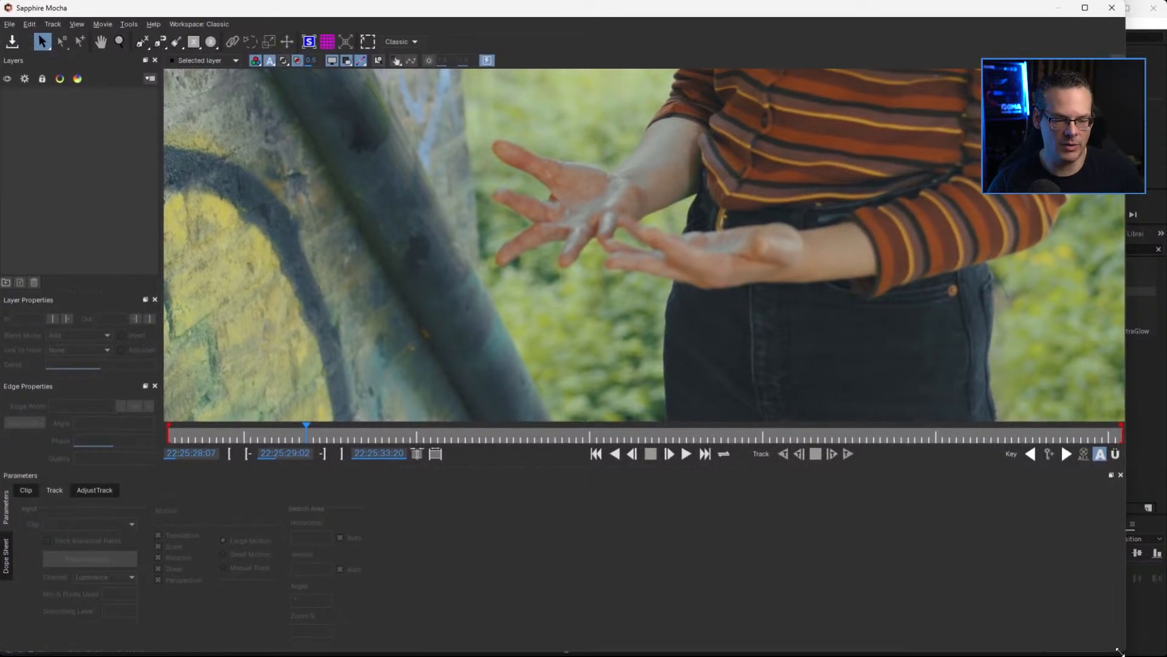
pyautogui.moveTo(1128, 648); pyautogui.dragTo(1161, 653)
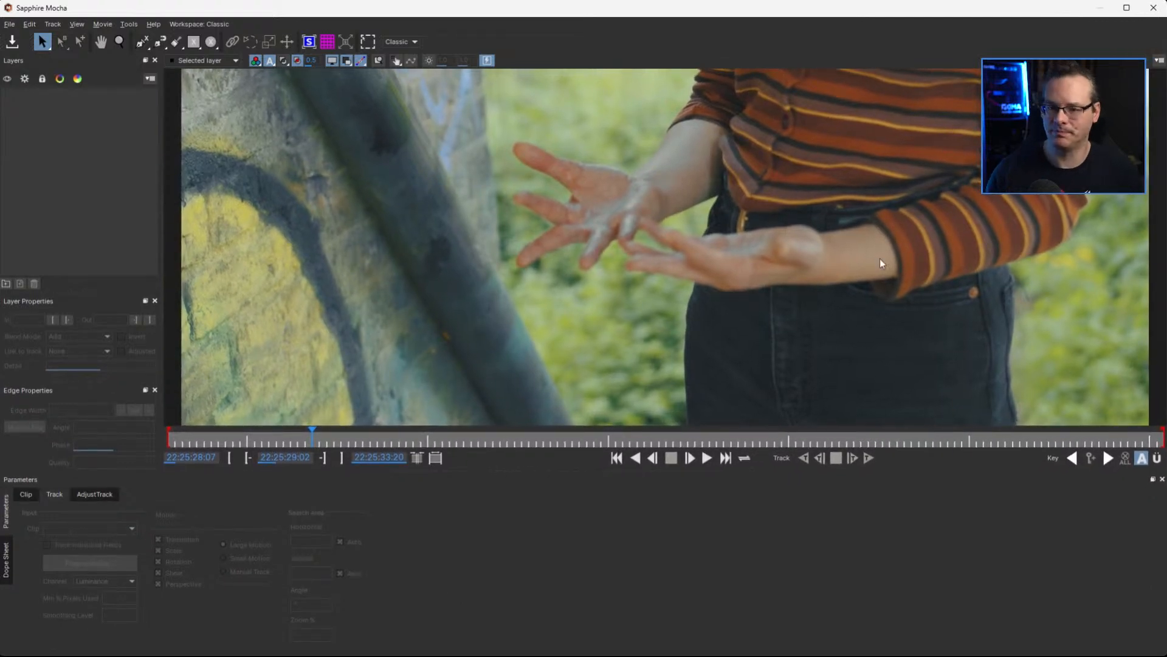
pyautogui.click(404, 41)
pyautogui.click(404, 67)
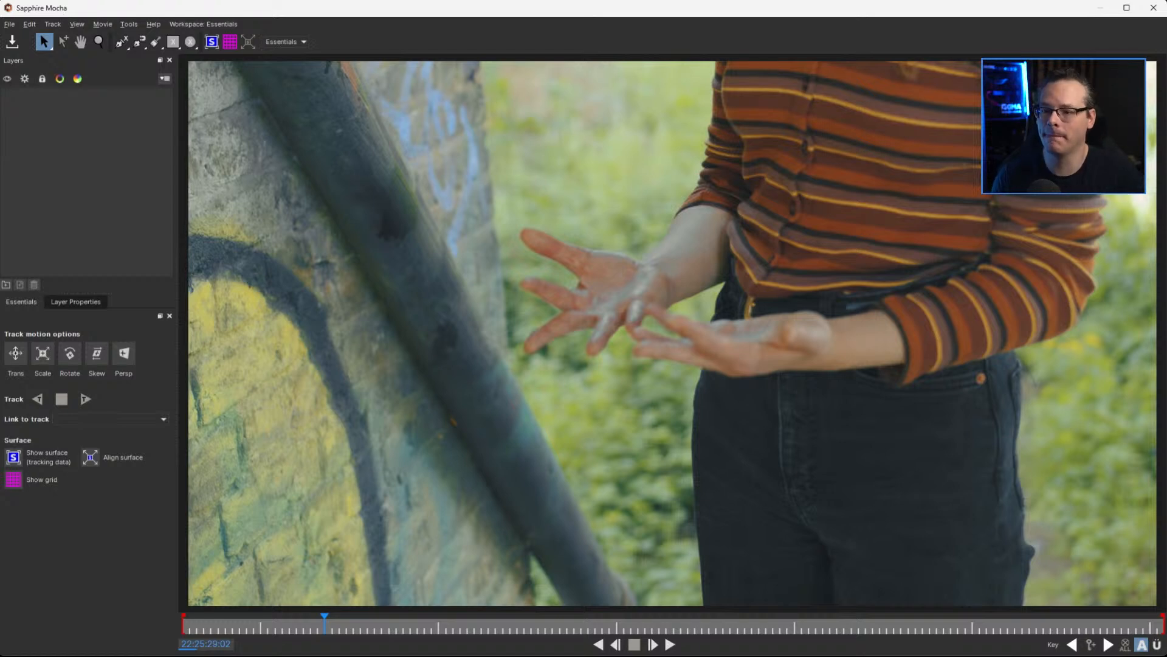
# Merge Hand_Zap_01.mocha into the current Sapphire Mocha project, using the copied path H:\Training\Office Hours 40 - Mocha Tracking\Mocha projects
pyautogui.click(9, 24)
pyautogui.press('Escape')
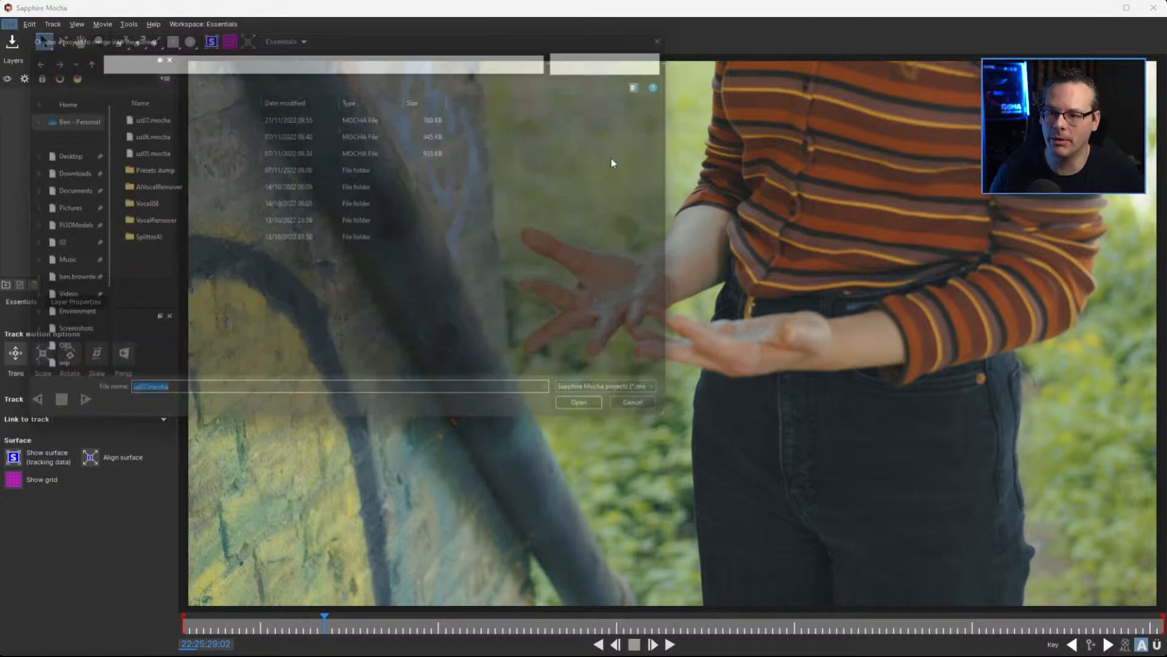
pyautogui.click(330, 52)
pyautogui.write('H:\\Training\\Office Hours 40 - Mocha Tracking\\Mocha projects')
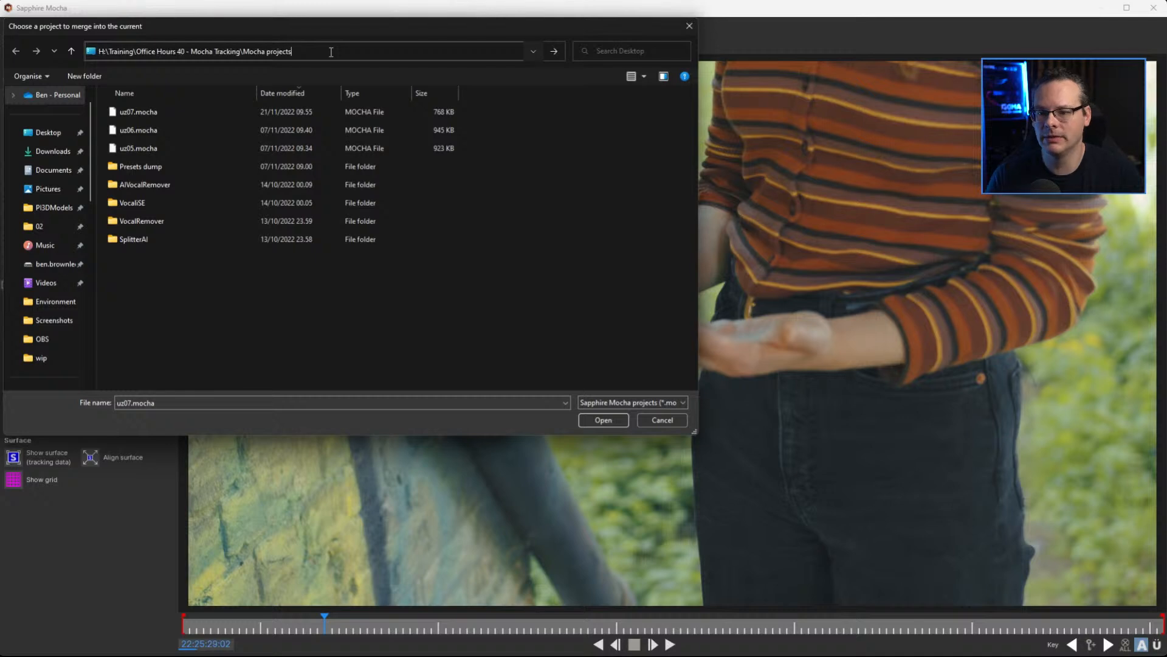
pyautogui.press('Return')
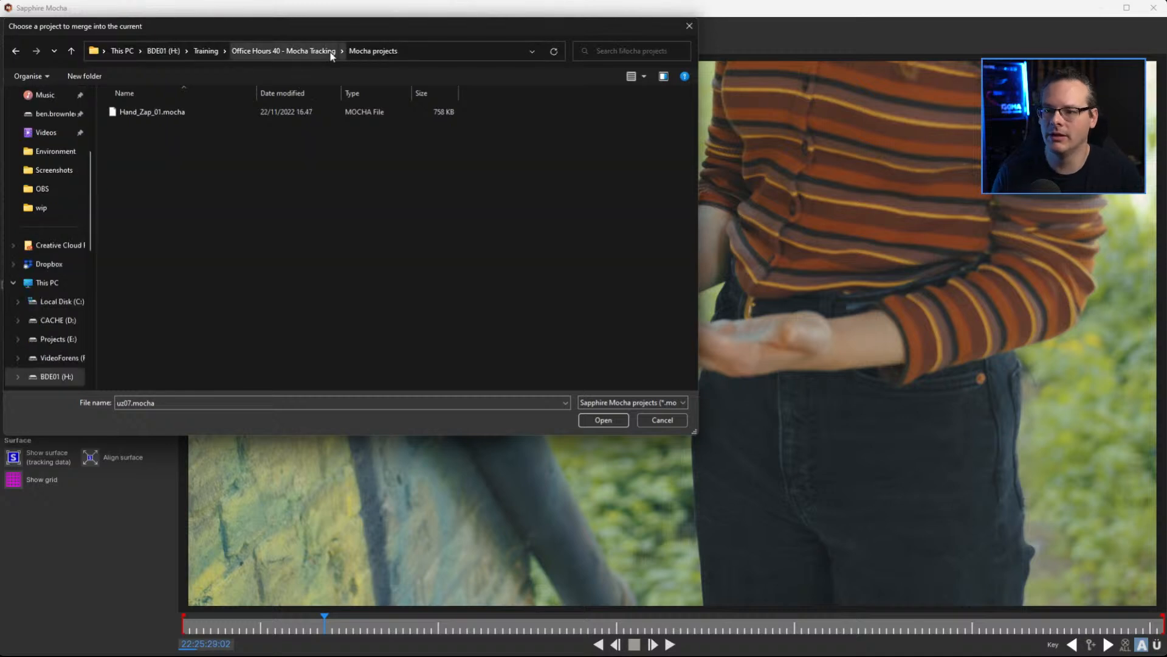
pyautogui.click(159, 111)
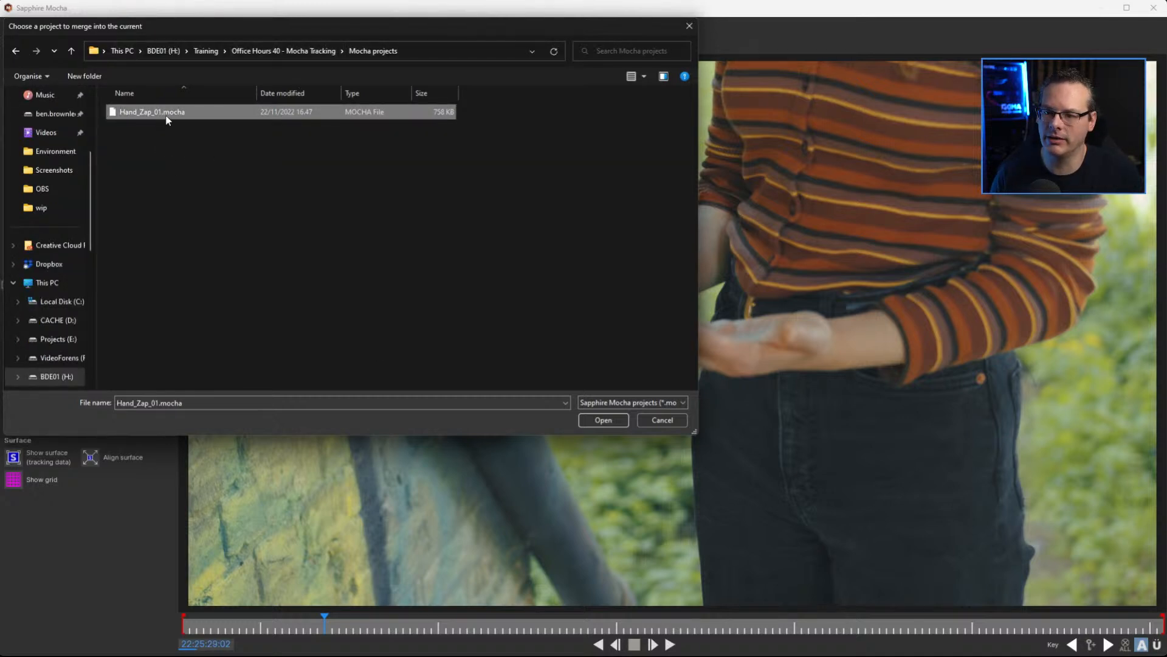
pyautogui.doubleClick(168, 115)
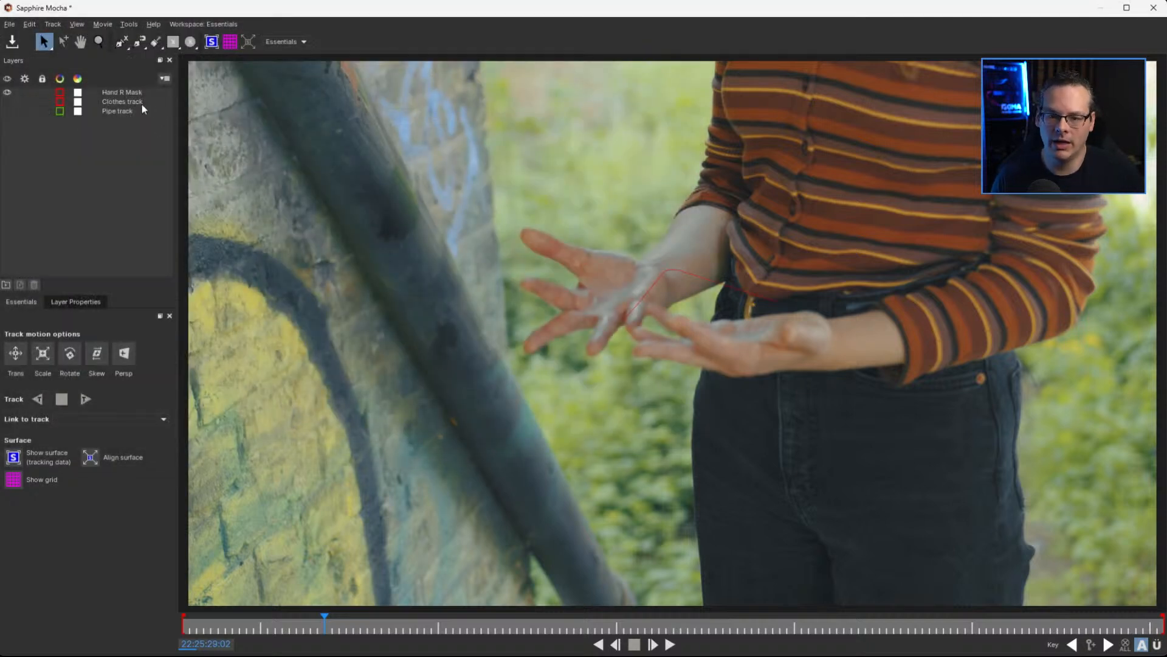
# Select the Hand R Mask layer and scrub to 22:25:31:24 to check the imported spline on the fingertips
pyautogui.click(123, 93)
pyautogui.click(383, 626)
pyautogui.moveTo(407, 624); pyautogui.dragTo(838, 620)
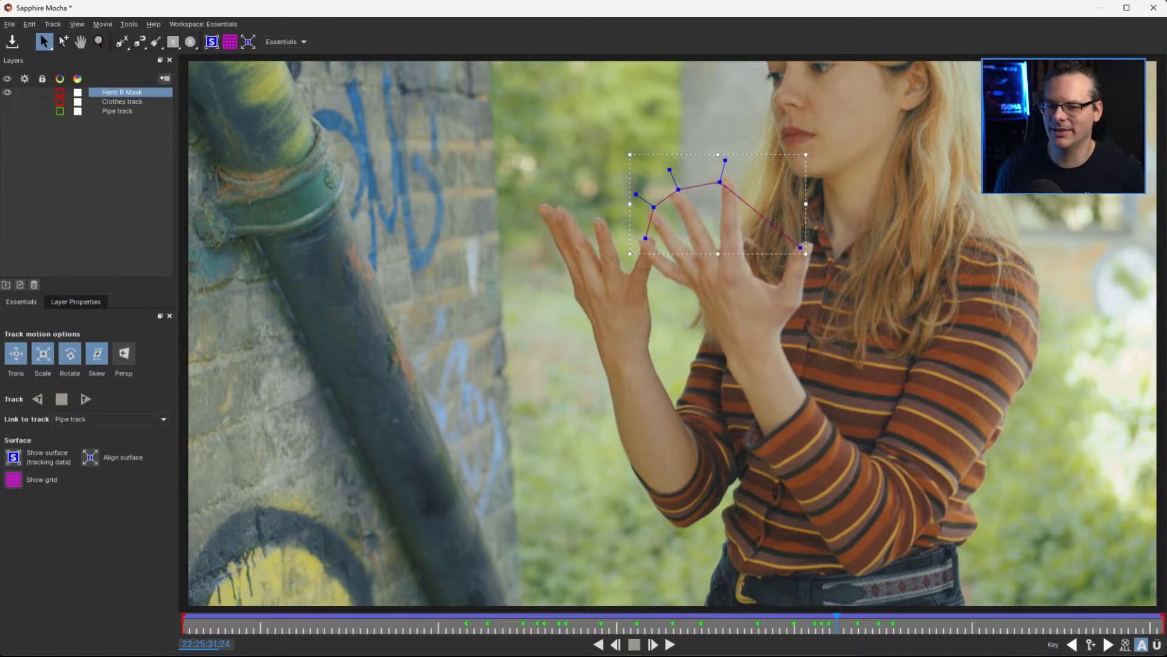
# Save the Sapphire Mocha project and exit to After Effects
pyautogui.click(11, 41)
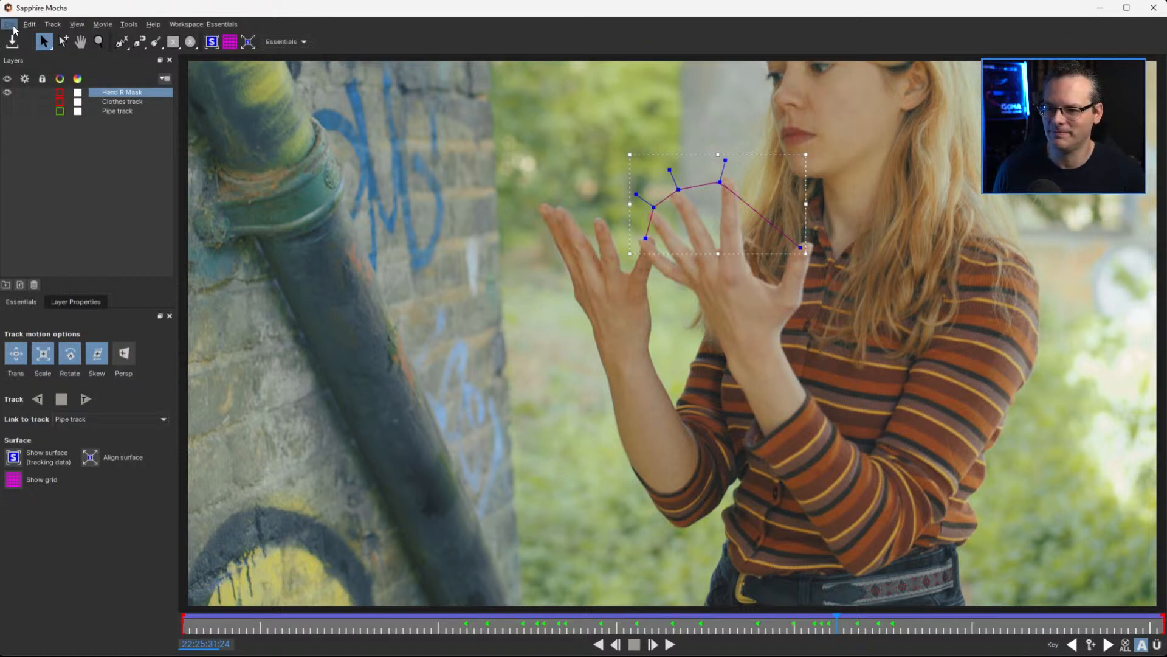
pyautogui.click(14, 26)
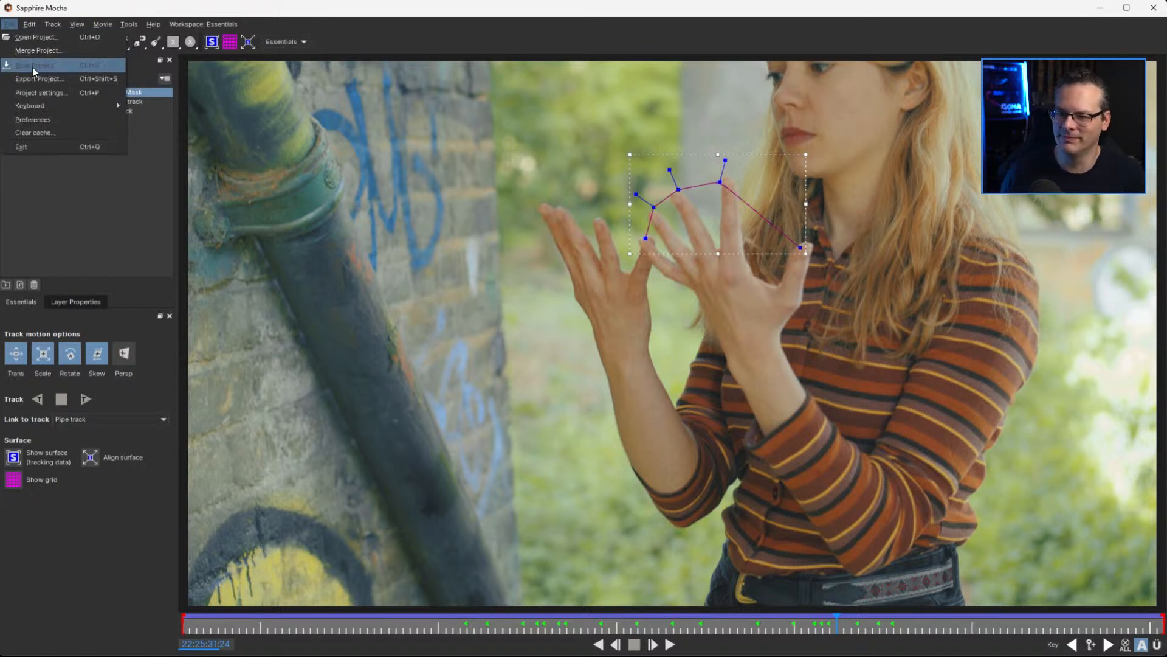
pyautogui.click(93, 146)
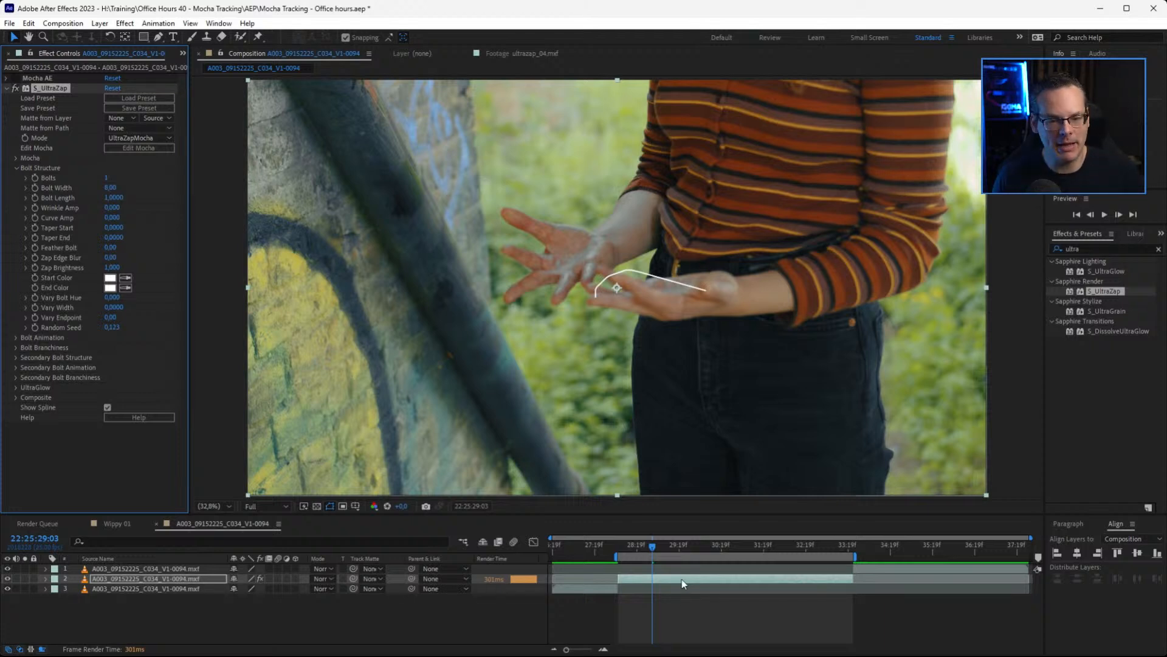
# Preview the work area and park the playhead at 22:25:29:16 to check the UltraZap spline against the fingertips
pyautogui.moveTo(679, 547); pyautogui.dragTo(632, 555)
pyautogui.press('space')
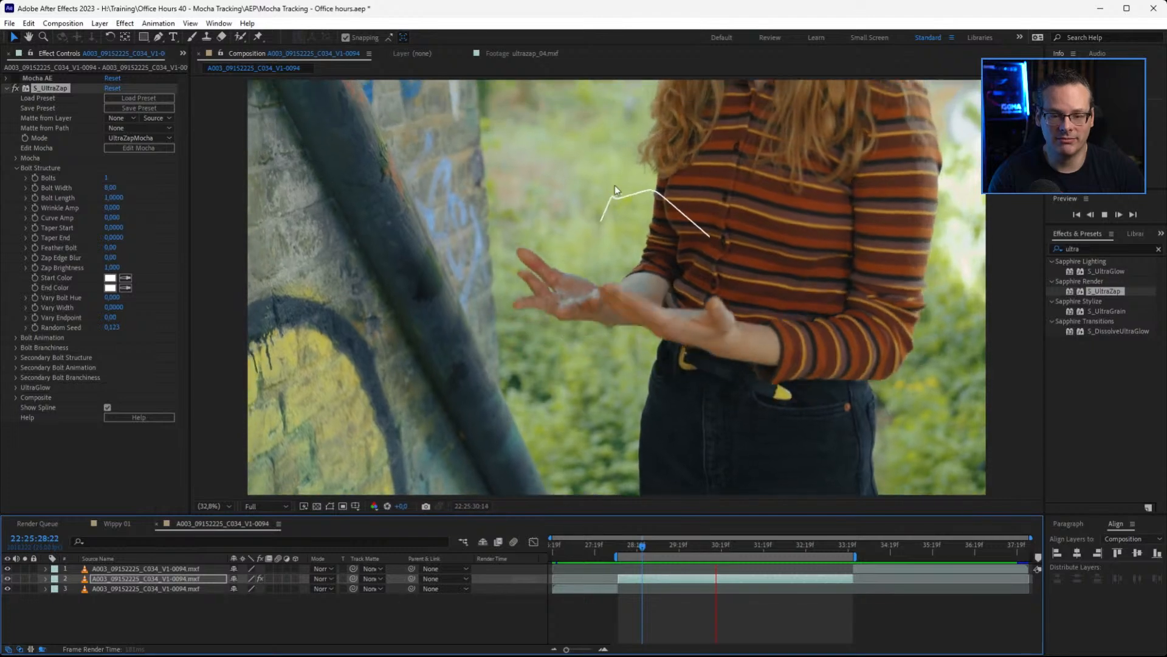
pyautogui.click(696, 545)
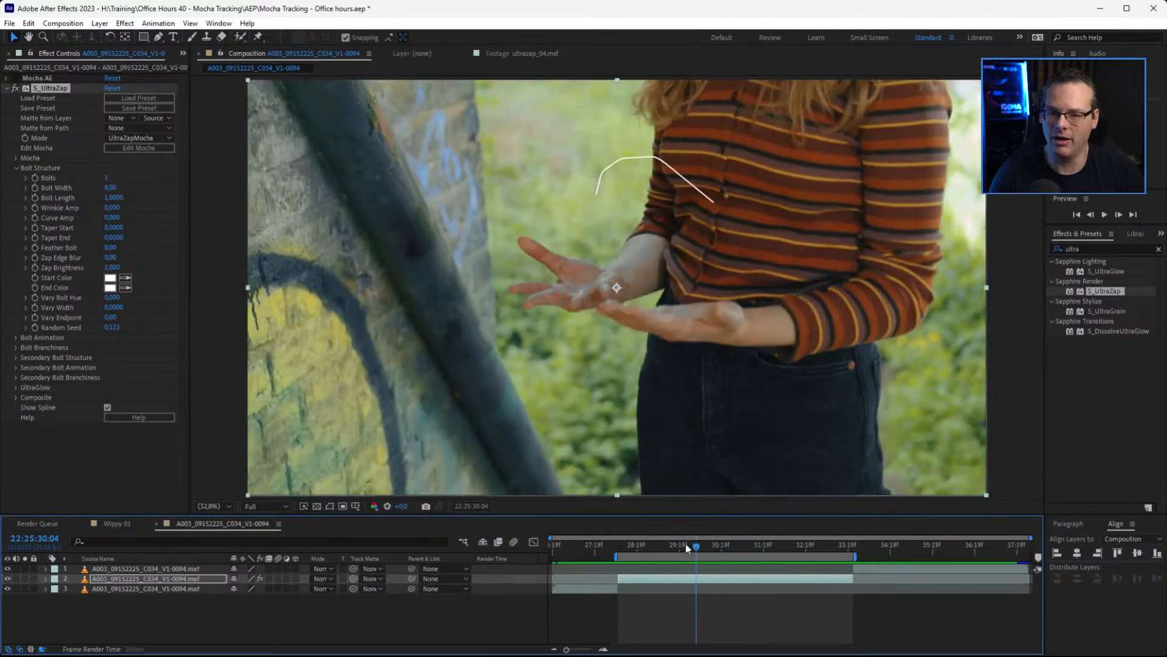
pyautogui.click(673, 545)
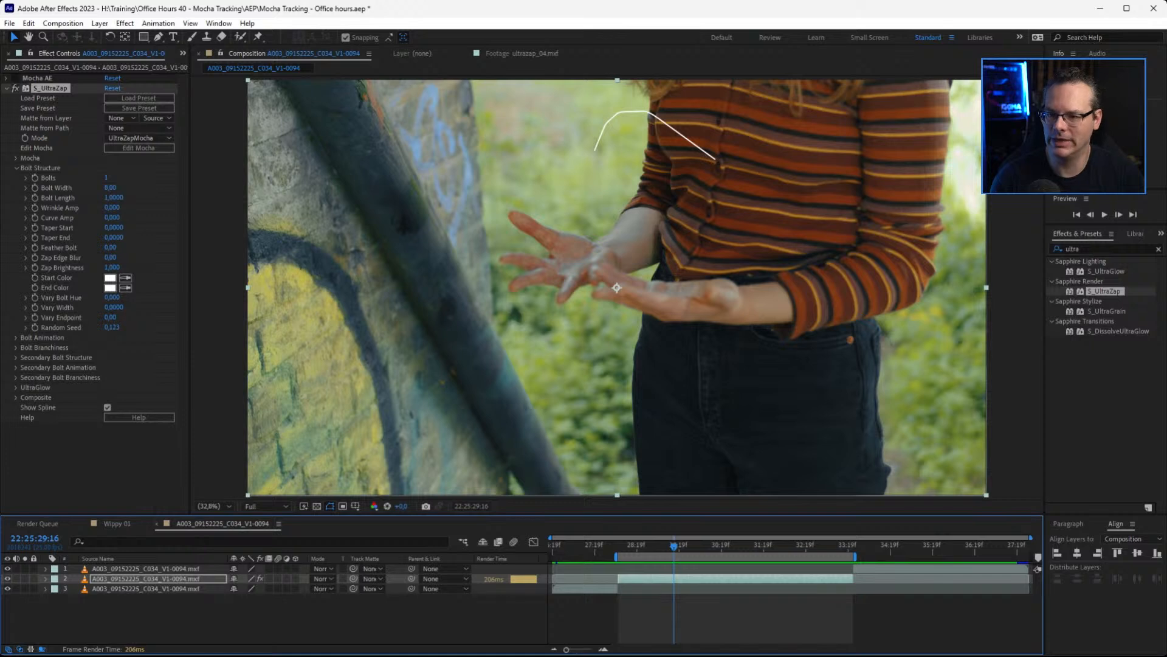
# Cut the S_UltraZap effect from the second footage layer
pyautogui.click(44, 89)
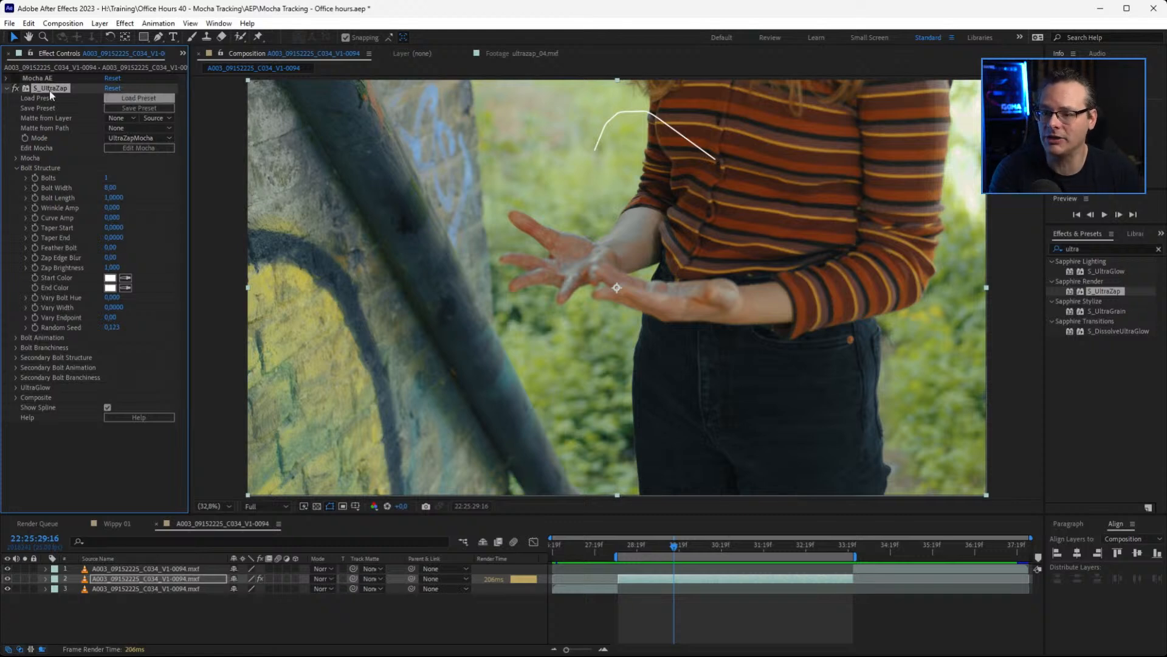
pyautogui.click(8, 89)
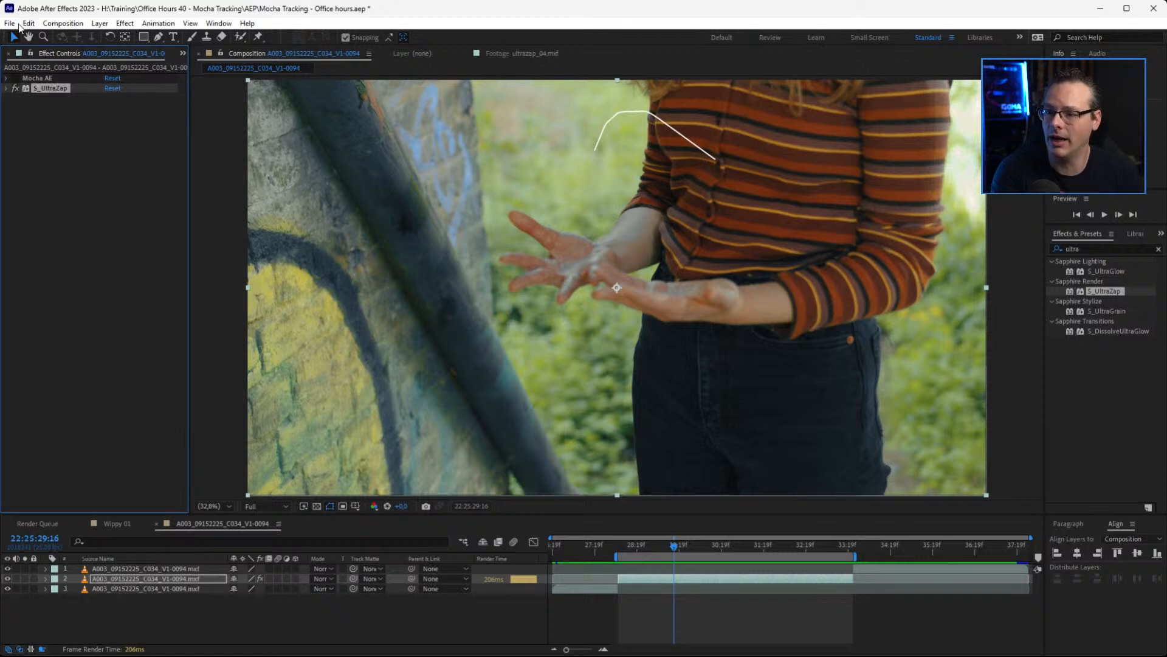
pyautogui.click(29, 23)
pyautogui.click(55, 94)
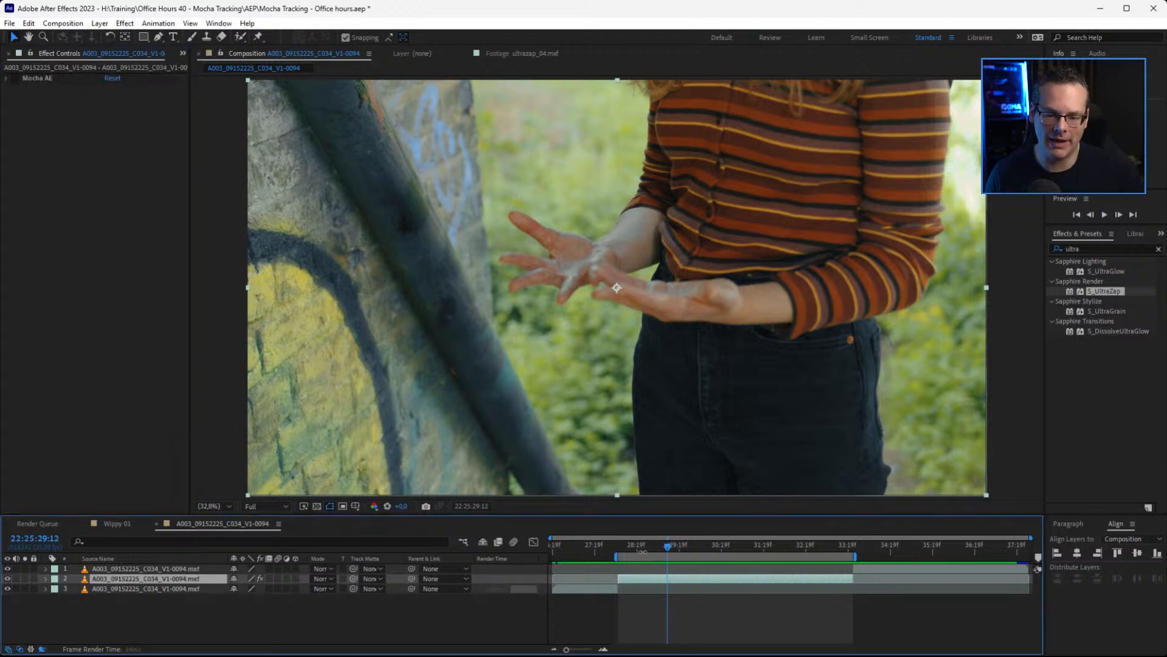
# Pre-compose the second layer, moving all attributes into the new composition and adjusting its duration to the layer's time span
pyautogui.moveTo(673, 547); pyautogui.dragTo(640, 547)
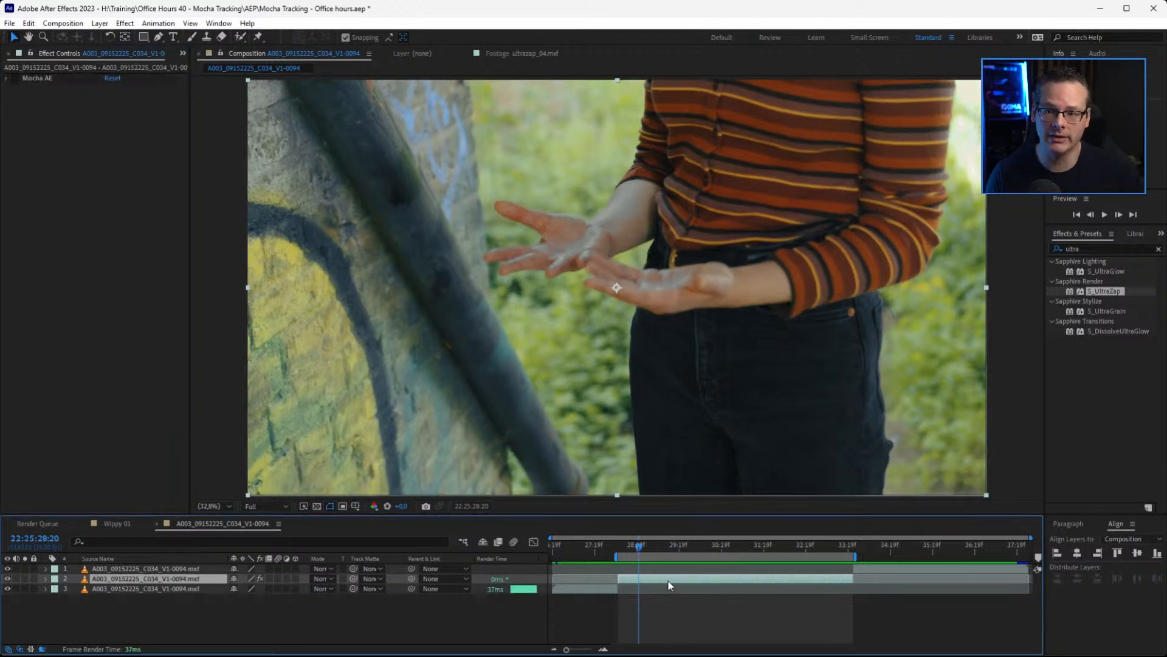
pyautogui.click(100, 23)
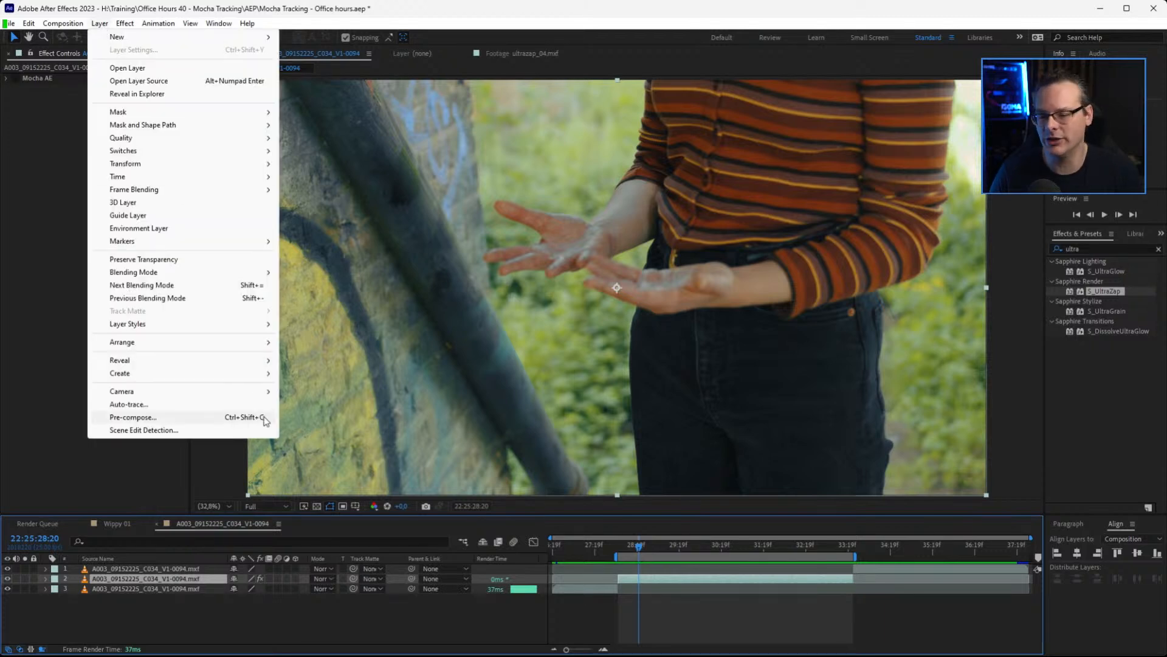
pyautogui.click(133, 417)
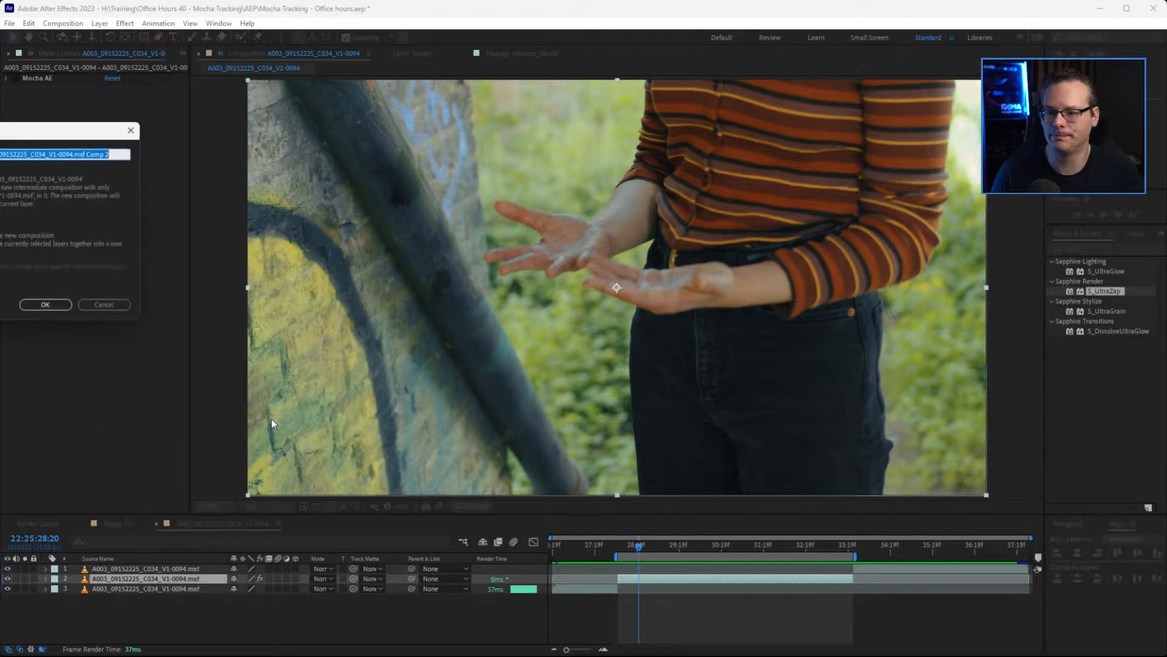
pyautogui.moveTo(2, 130); pyautogui.dragTo(527, 139)
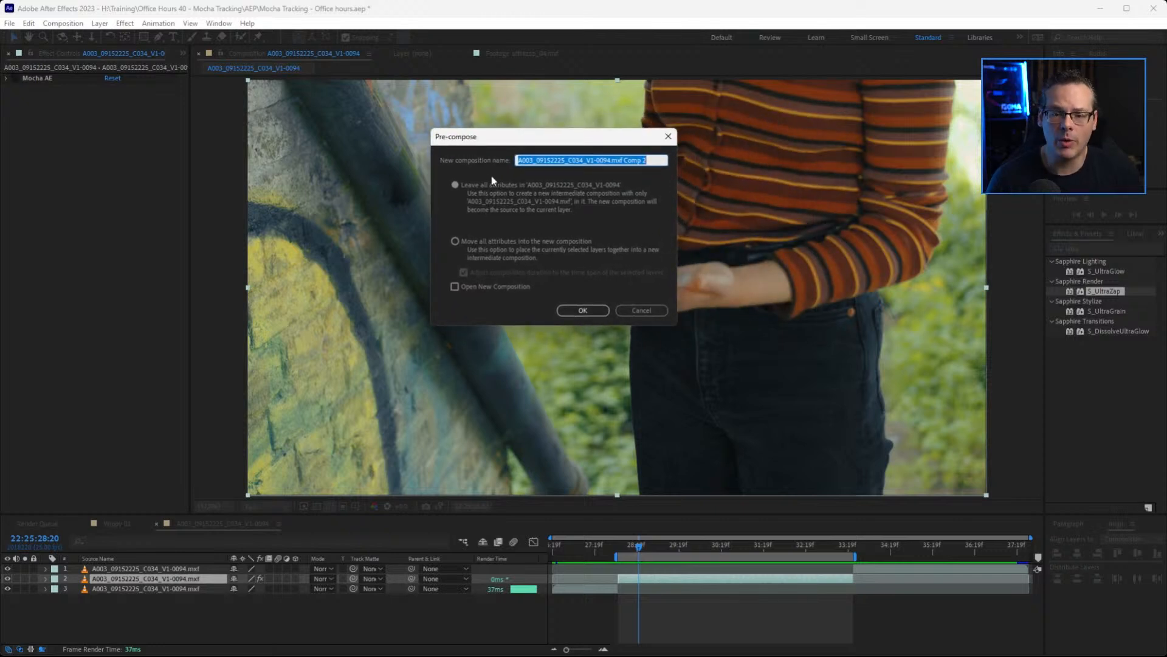
pyautogui.click(456, 240)
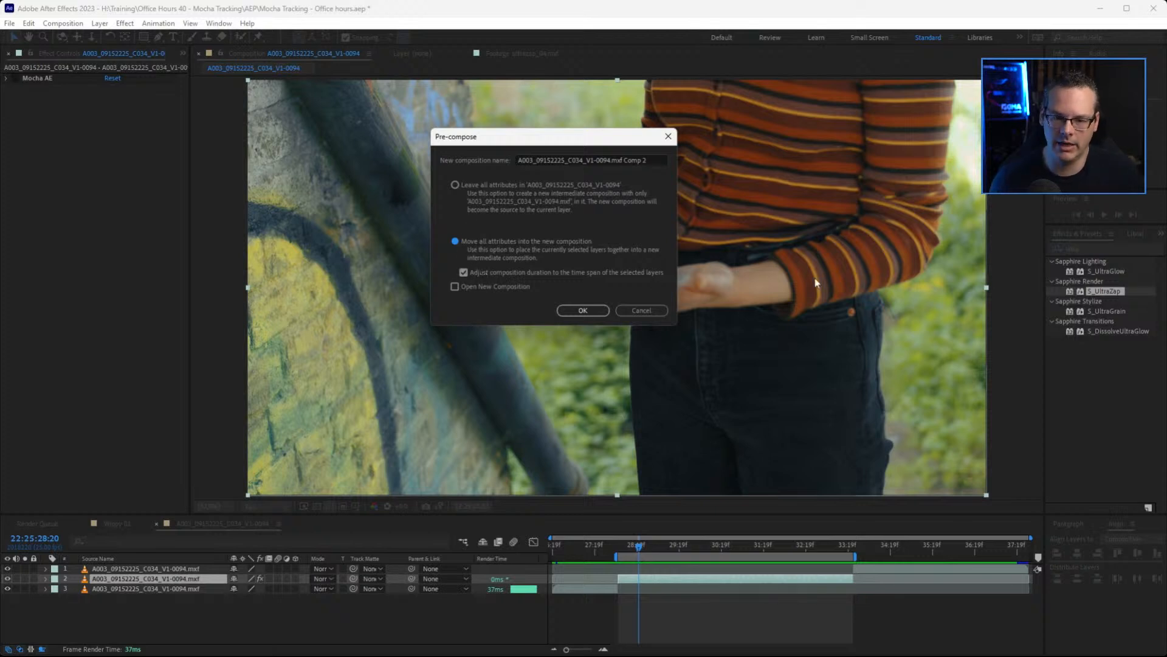
pyautogui.click(581, 311)
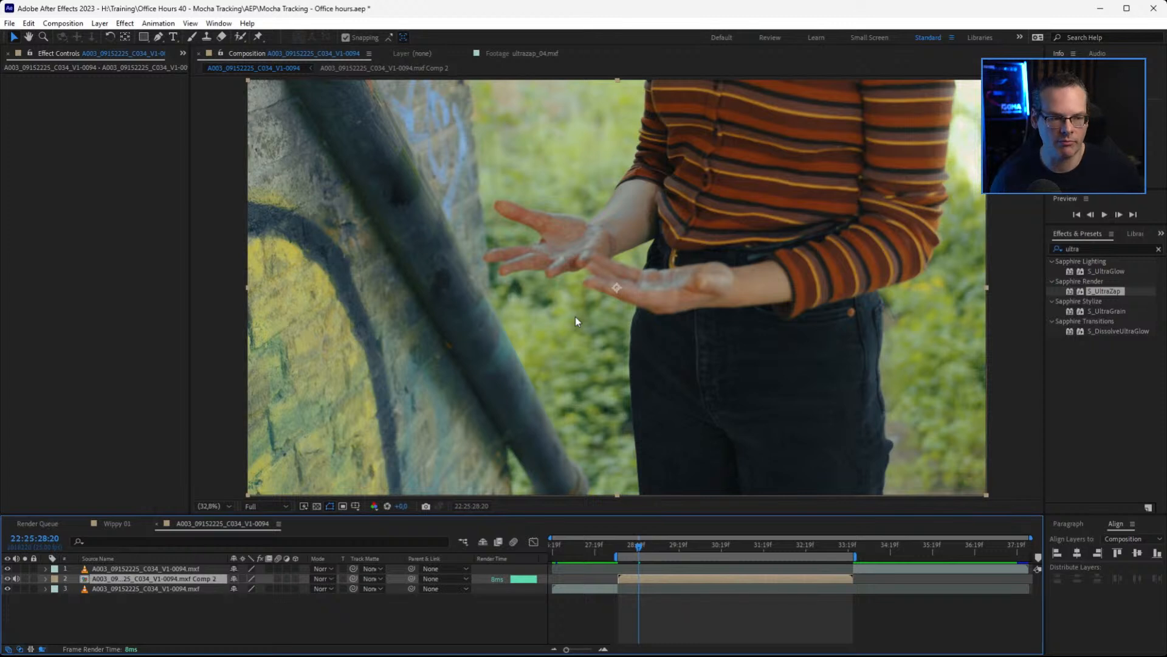
# Paste S_UltraZap onto the pre-composed layer and scrub back to its start at 22:25:28:09 to check the spline
pyautogui.click(28, 23)
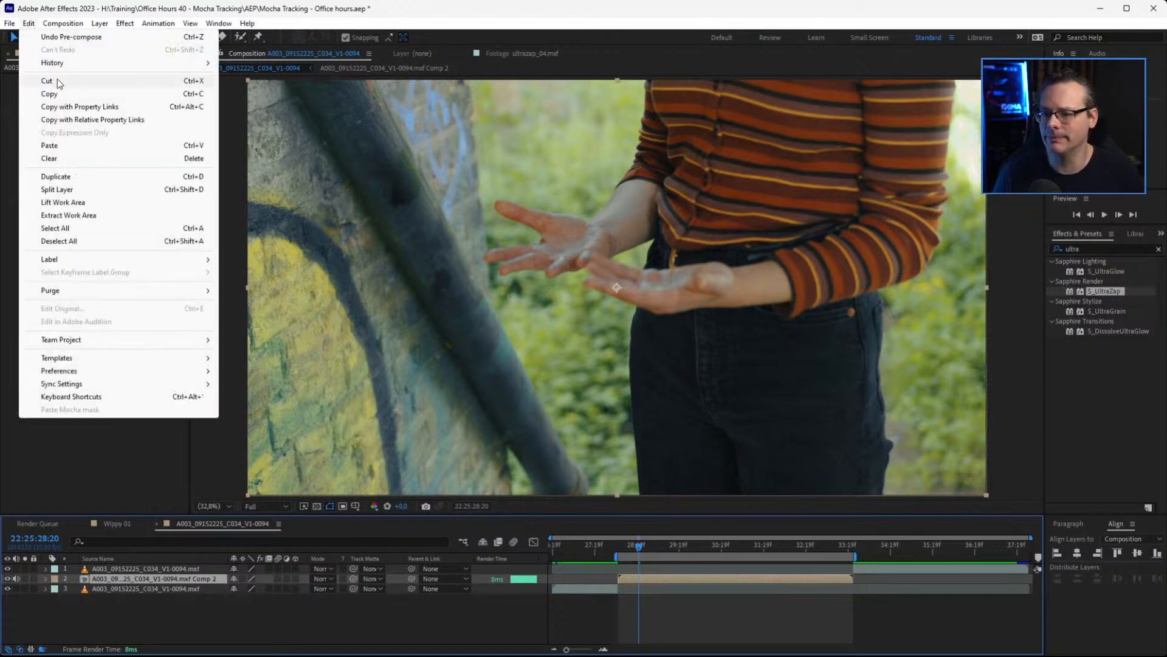
pyautogui.click(80, 147)
pyautogui.moveTo(637, 546); pyautogui.dragTo(693, 555)
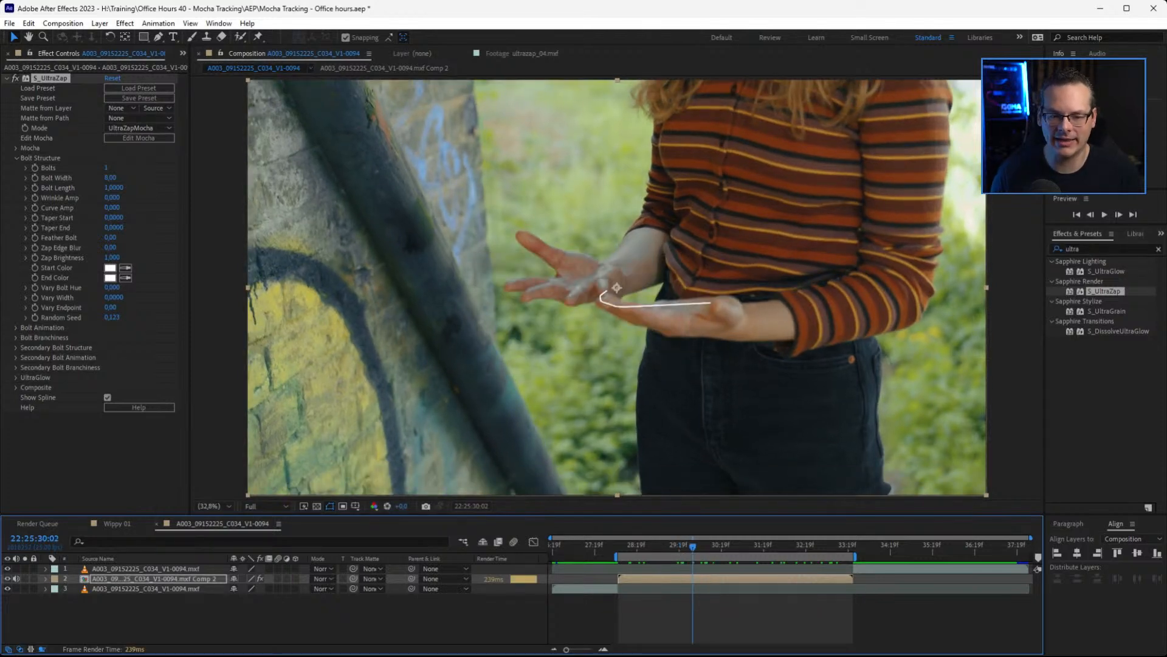
pyautogui.moveTo(653, 555); pyautogui.dragTo(619, 551)
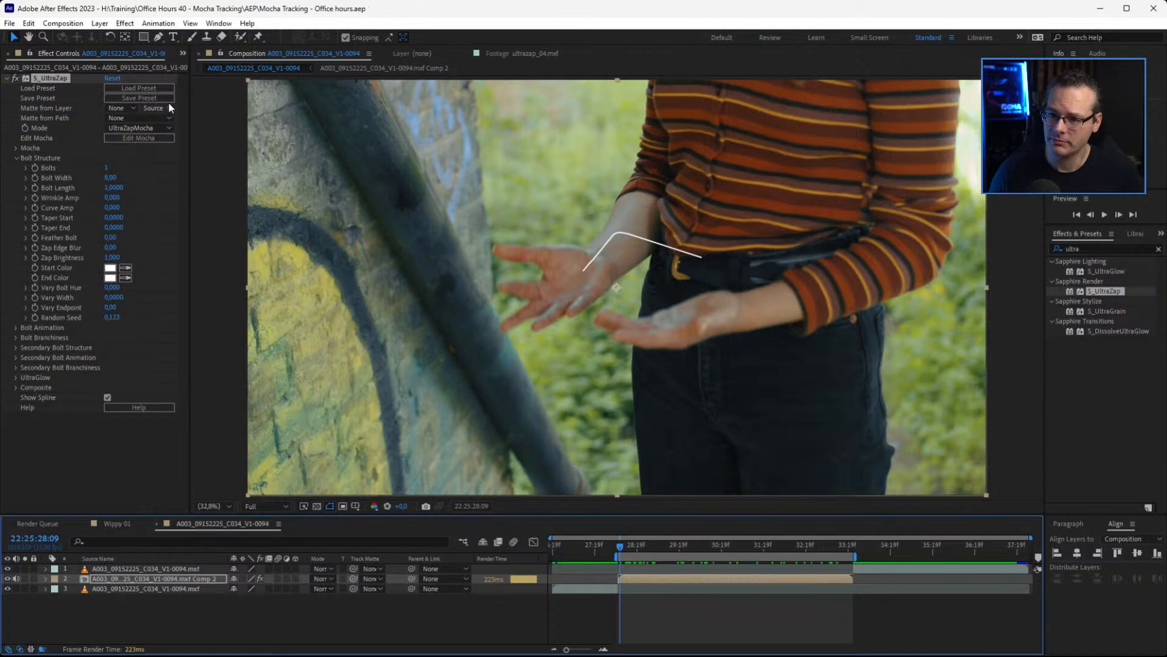
# Reopen Sapphire Mocha in the Classic workspace and scrub the Hand R Mask layer to 22:25:28:08 to find where its tracking data starts
pyautogui.click(139, 138)
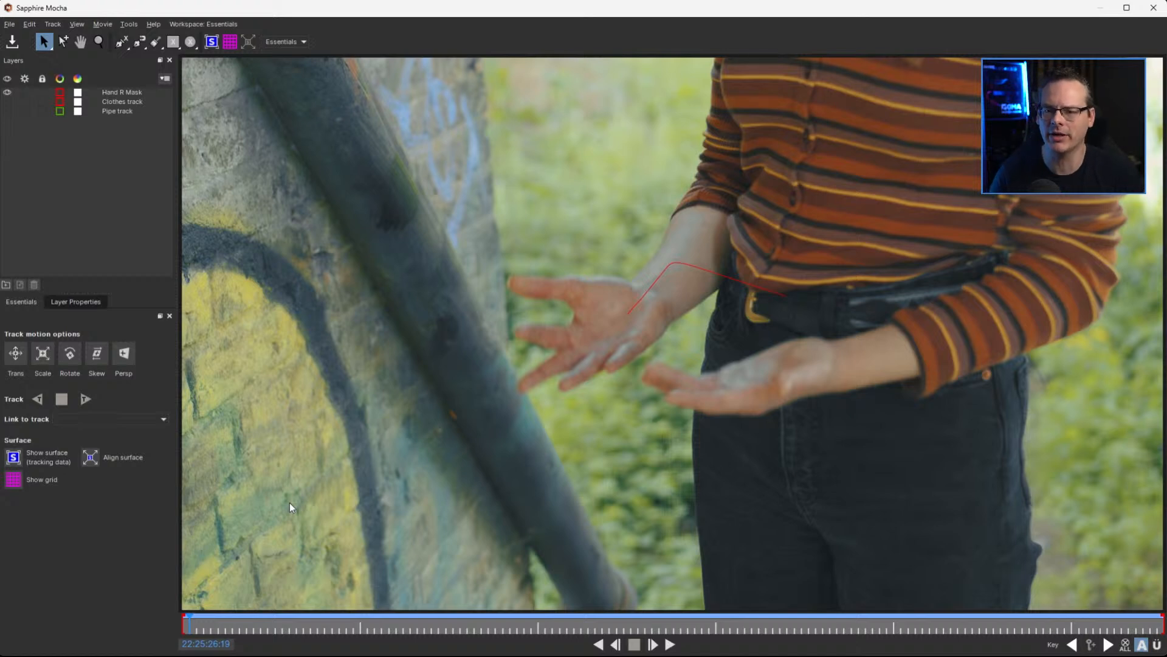
pyautogui.click(304, 42)
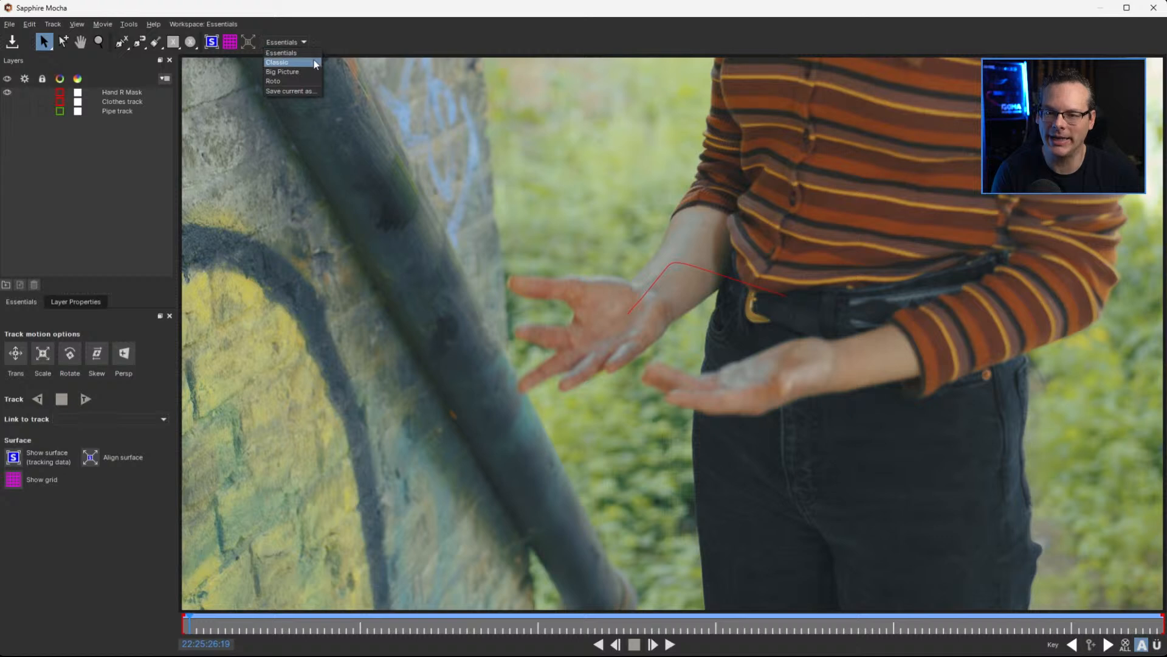
pyautogui.click(313, 62)
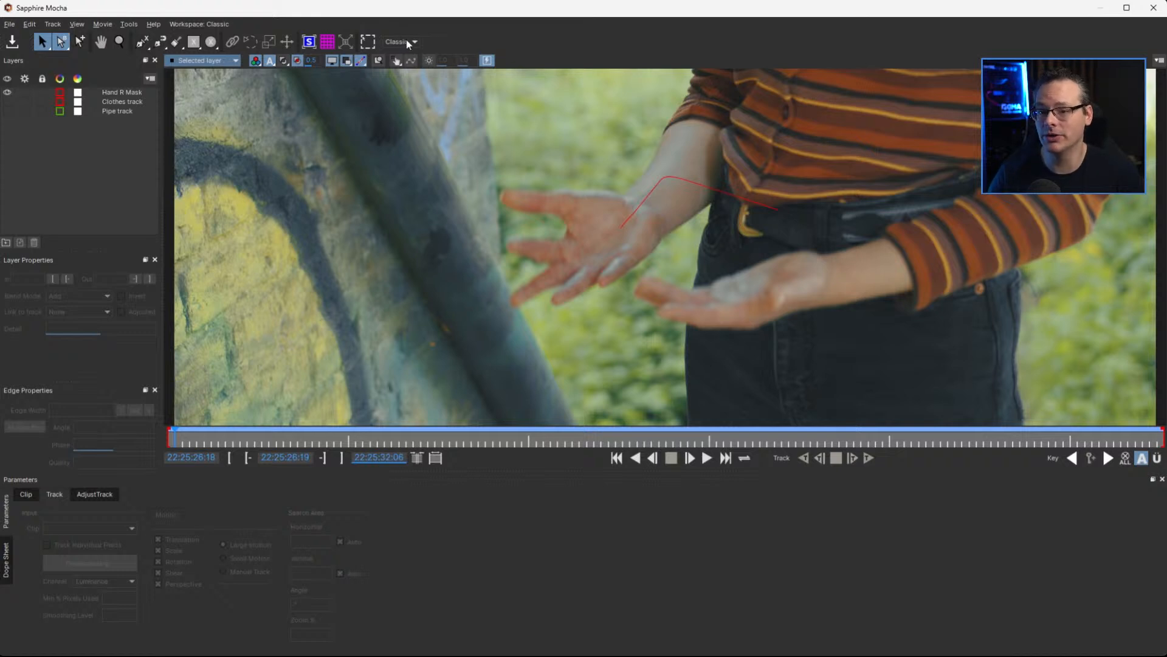
pyautogui.click(124, 93)
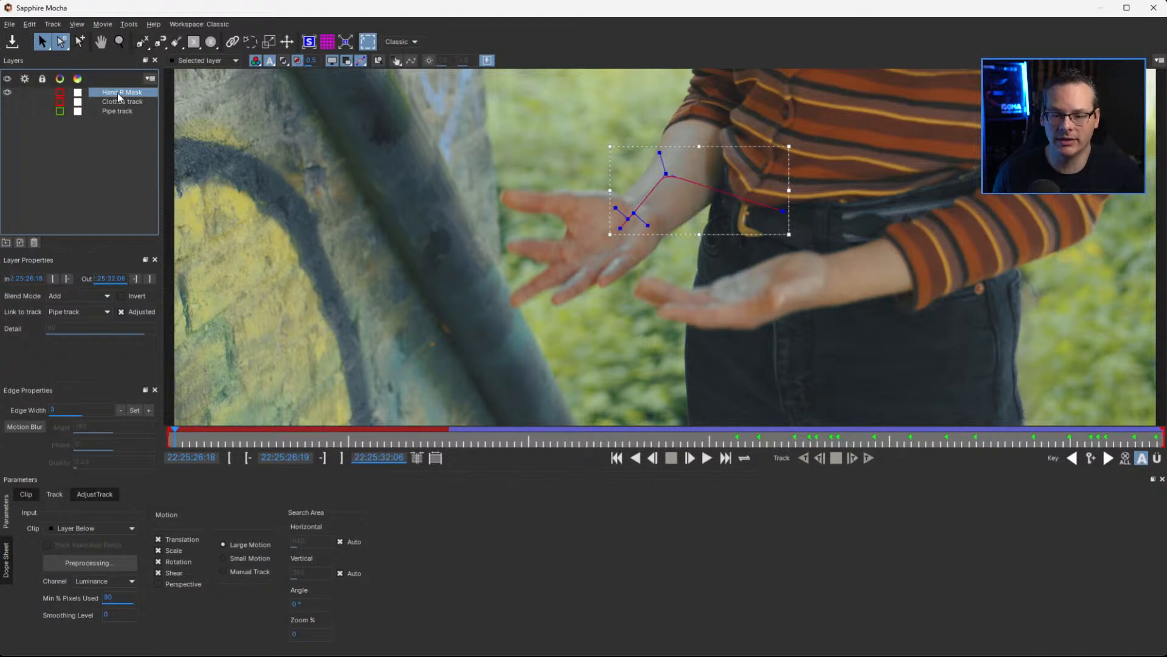
pyautogui.moveTo(192, 444); pyautogui.dragTo(440, 440)
pyautogui.moveTo(241, 435); pyautogui.dragTo(437, 441)
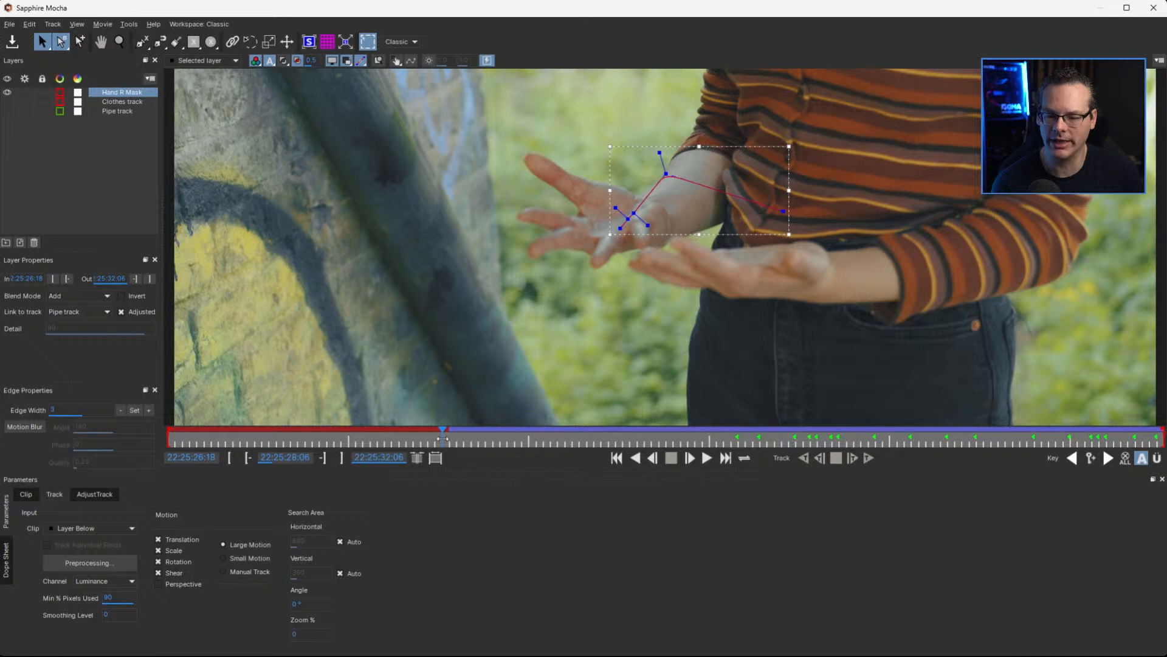
pyautogui.moveTo(444, 438); pyautogui.dragTo(448, 440)
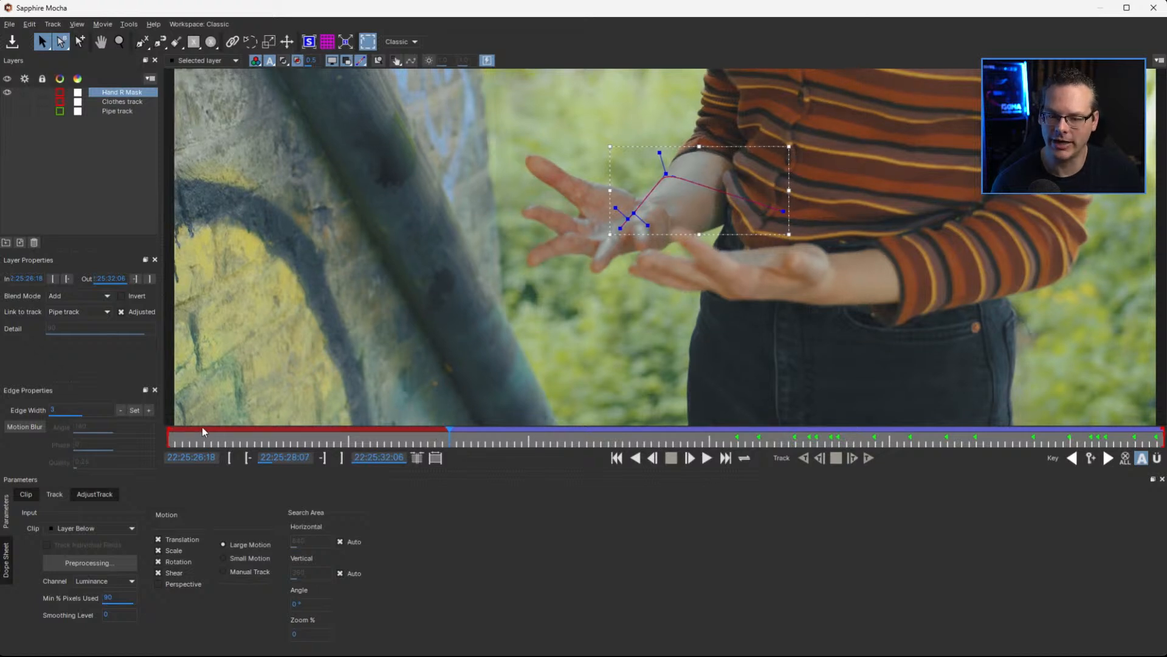
pyautogui.moveTo(451, 433)
pyautogui.mouseDown()
pyautogui.moveTo(617, 429)
pyautogui.moveTo(456, 433)
pyautogui.mouseUp()
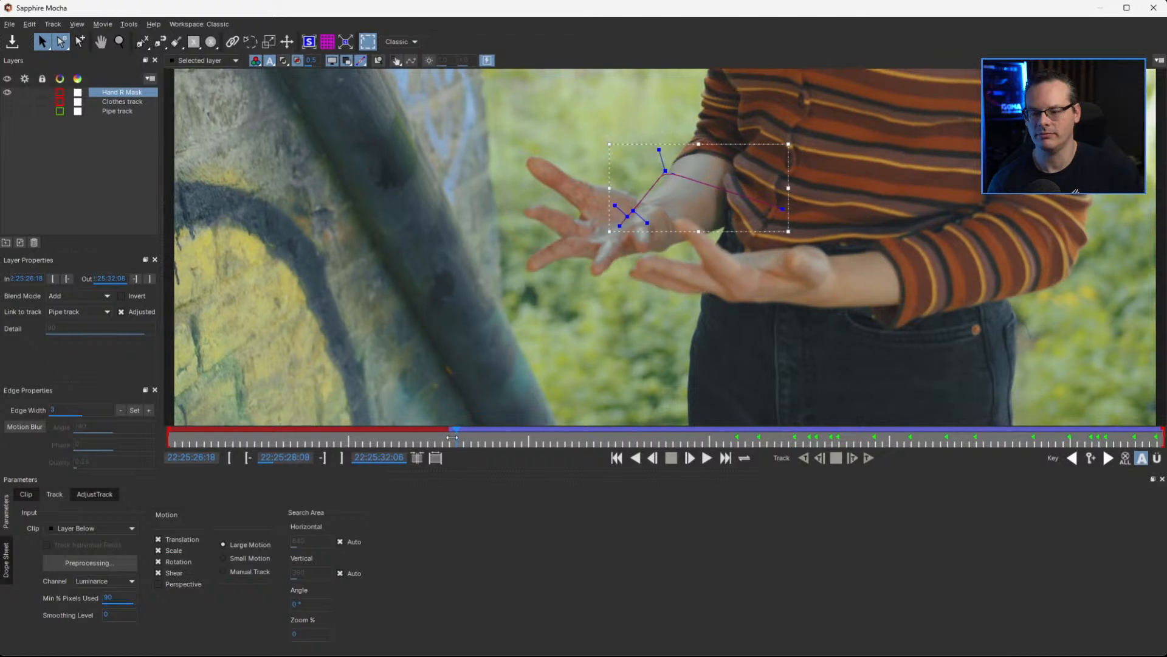
# In the Dope Sheet, shift all track and mask keyframes to the playhead at the clip's first frame, 22:25:26:18
pyautogui.click(6, 562)
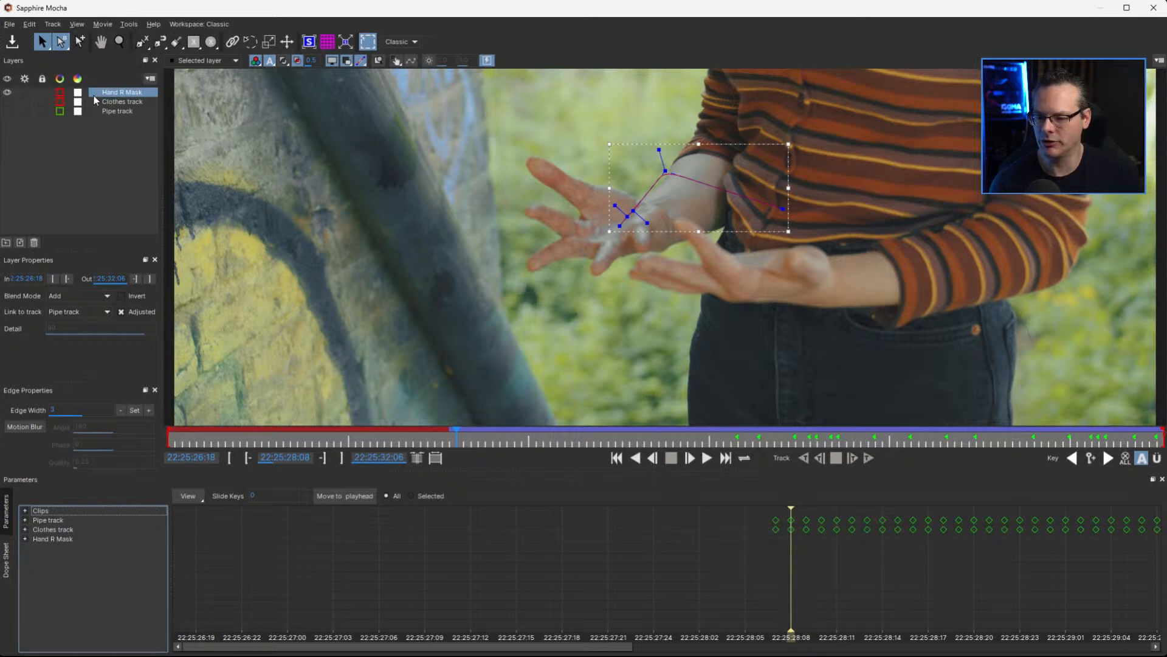
pyautogui.click(54, 521)
pyautogui.moveTo(383, 652); pyautogui.dragTo(1007, 637)
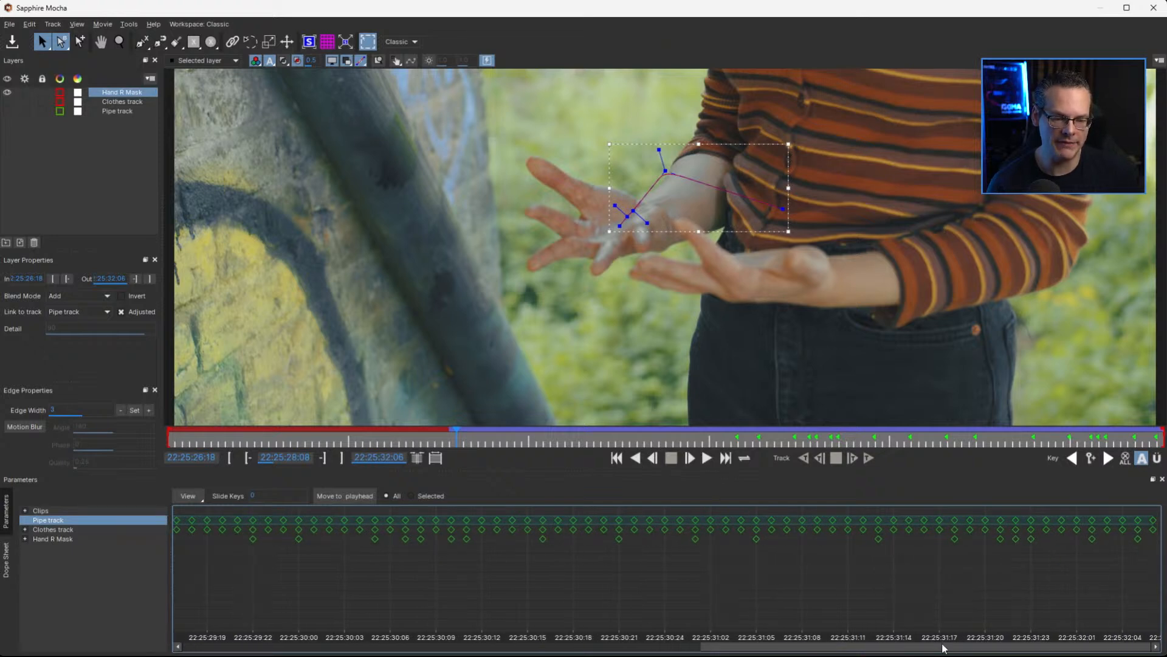
pyautogui.moveTo(948, 652); pyautogui.dragTo(431, 649)
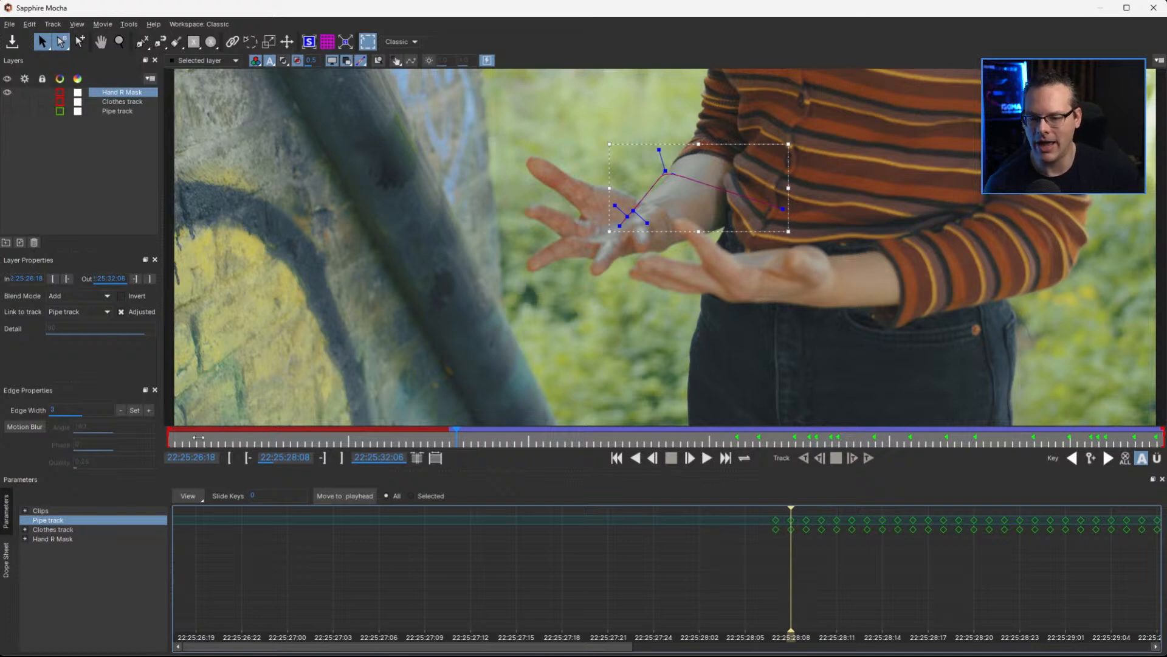
pyautogui.moveTo(198, 437); pyautogui.dragTo(93, 453)
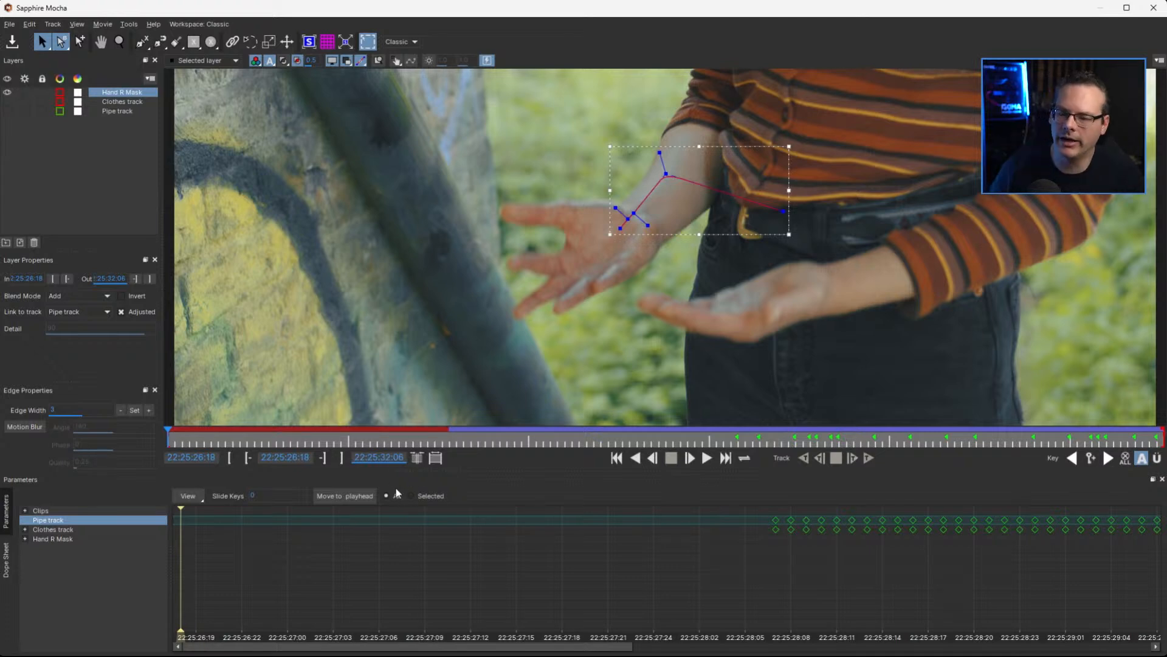
pyautogui.click(358, 503)
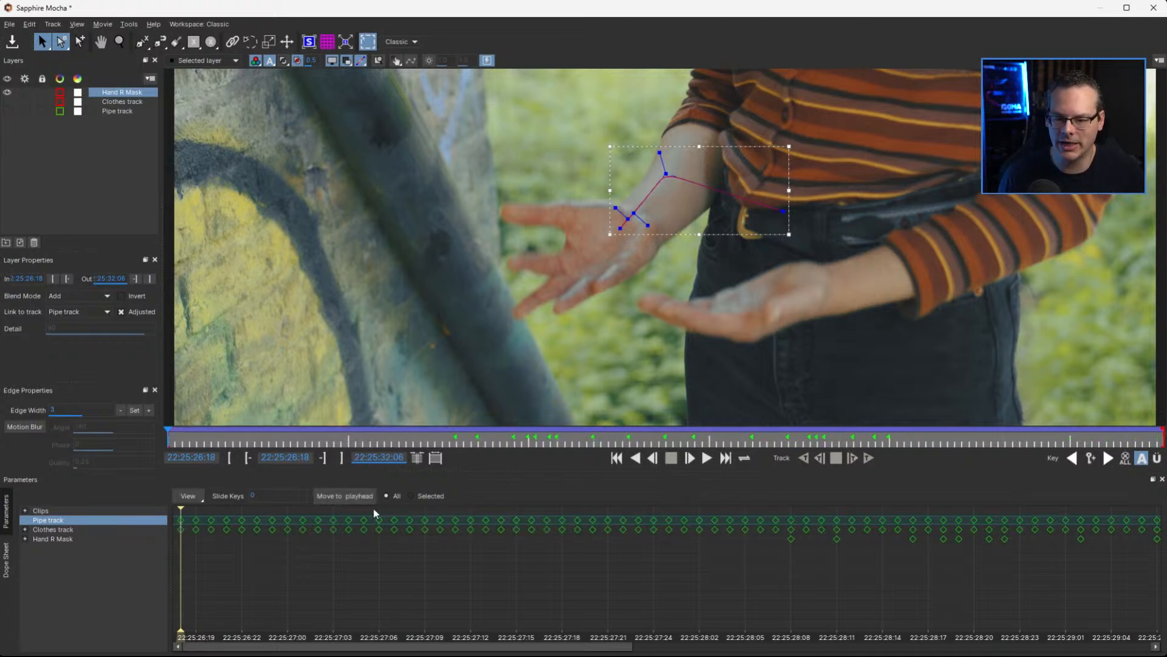
pyautogui.click(55, 530)
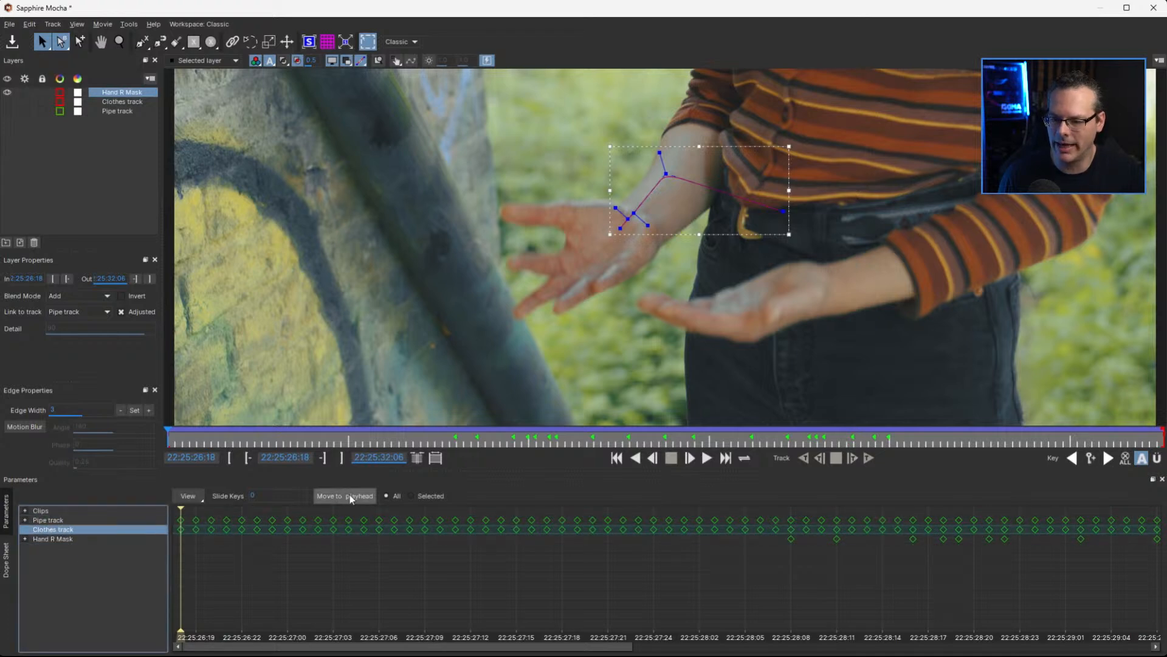
pyautogui.click(107, 538)
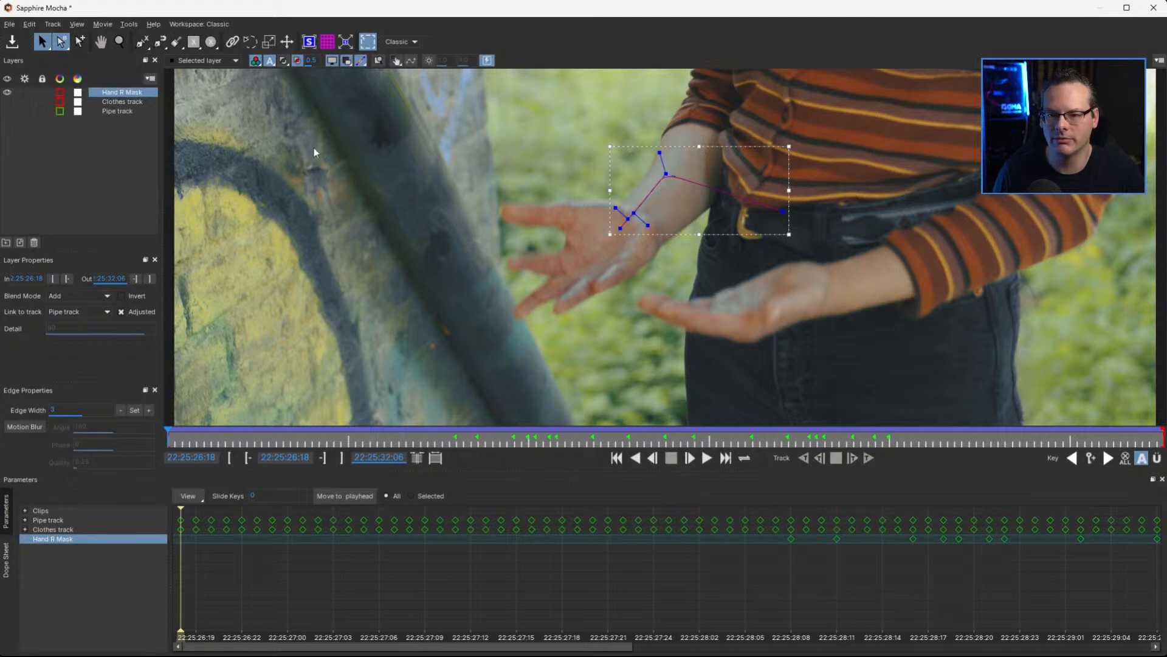
# Return to the Essentials workspace and scrub to 22:25:29:16 to check the Hand R Mask spline on the fingertips
pyautogui.click(403, 42)
pyautogui.click(419, 61)
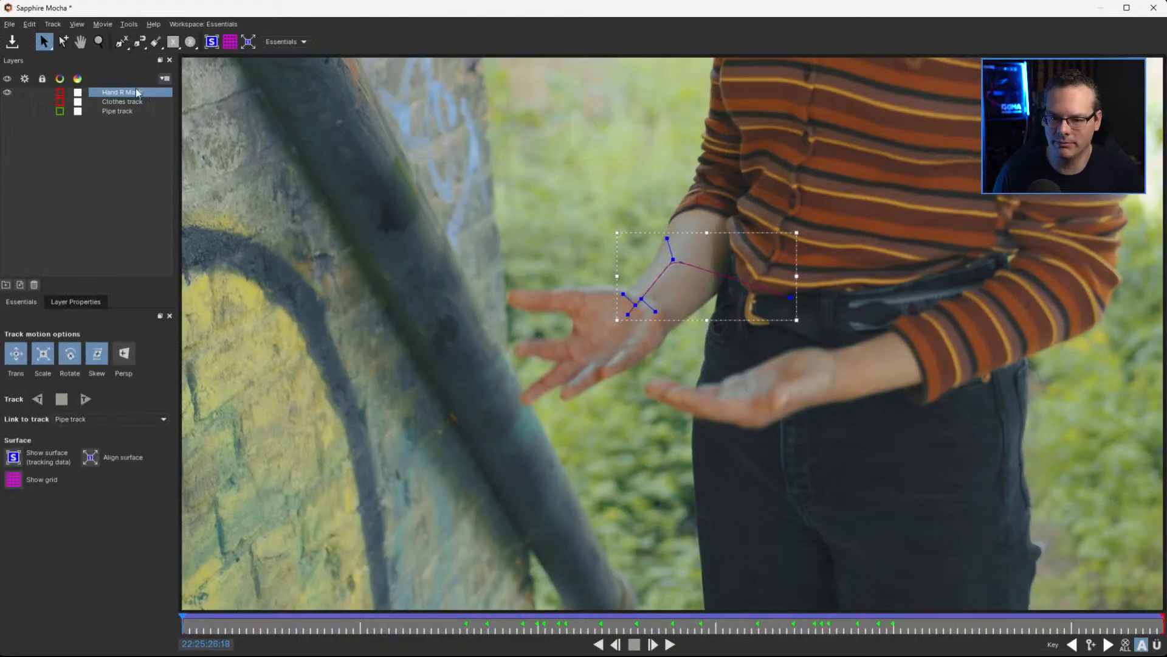
pyautogui.moveTo(195, 629); pyautogui.dragTo(701, 636)
# Save the Sapphire Mocha project and exit back to After Effects
pyautogui.click(11, 41)
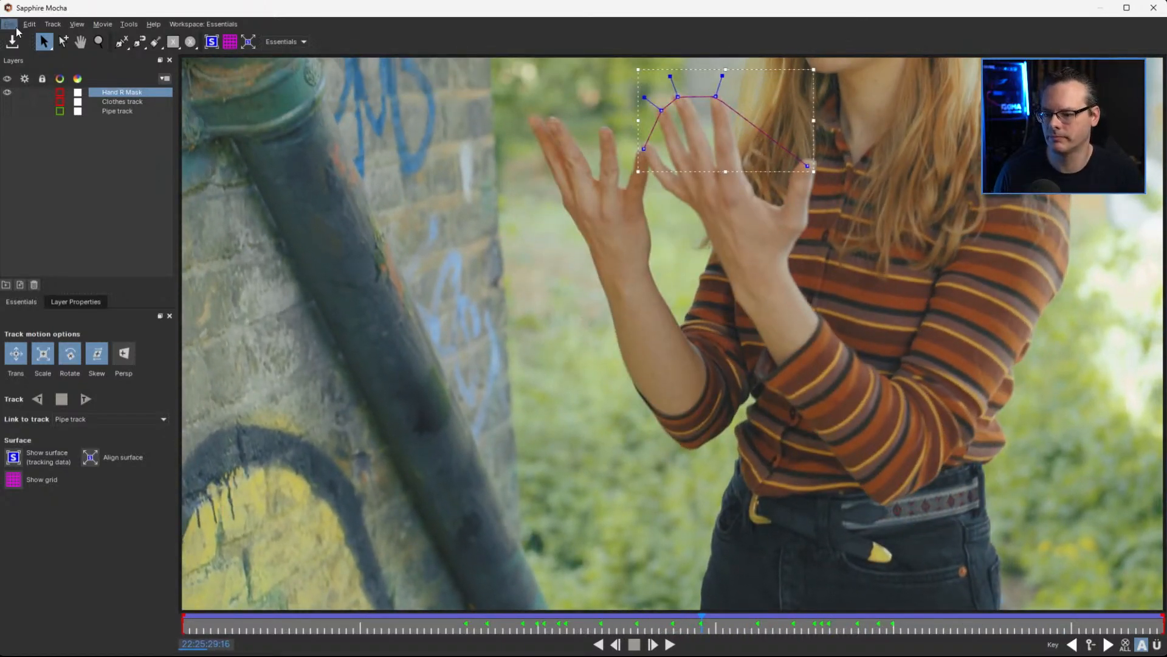
pyautogui.click(9, 24)
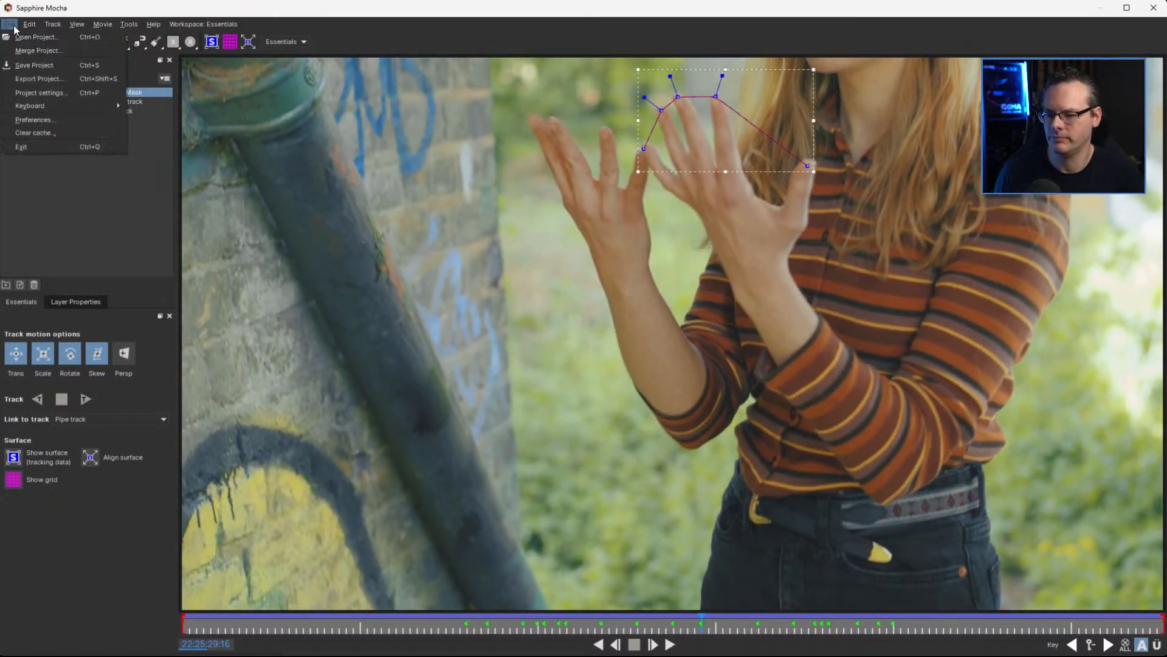
pyautogui.click(77, 149)
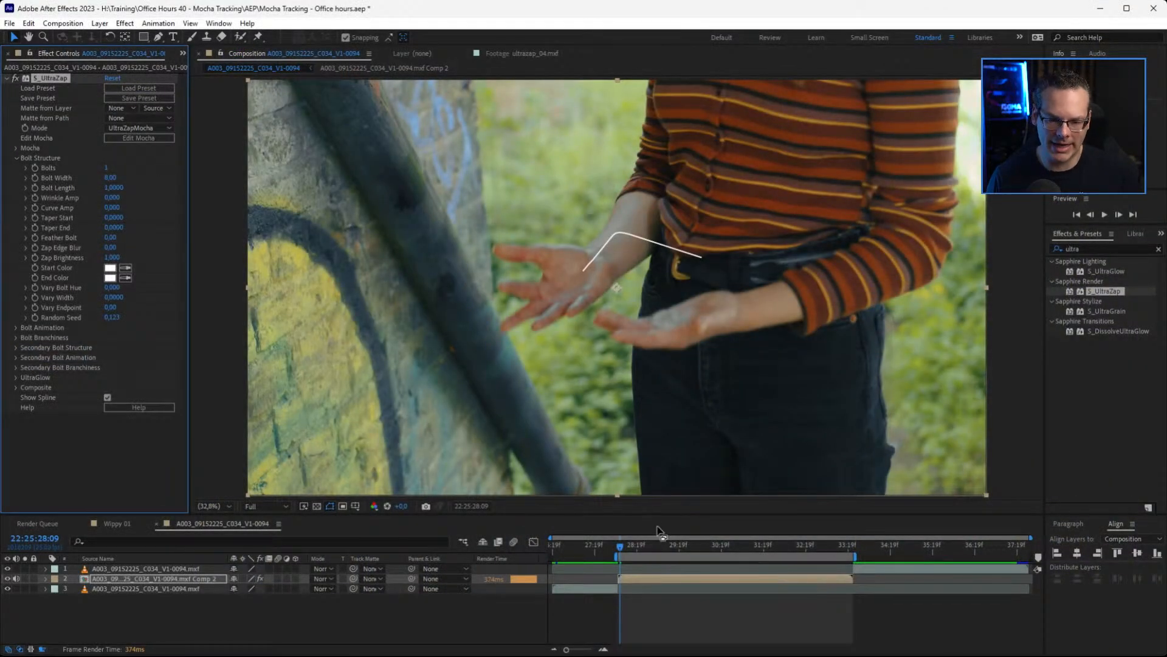
# Set the composition preview resolution to Third and play back the work area to check the spline's motion
pyautogui.press('space')
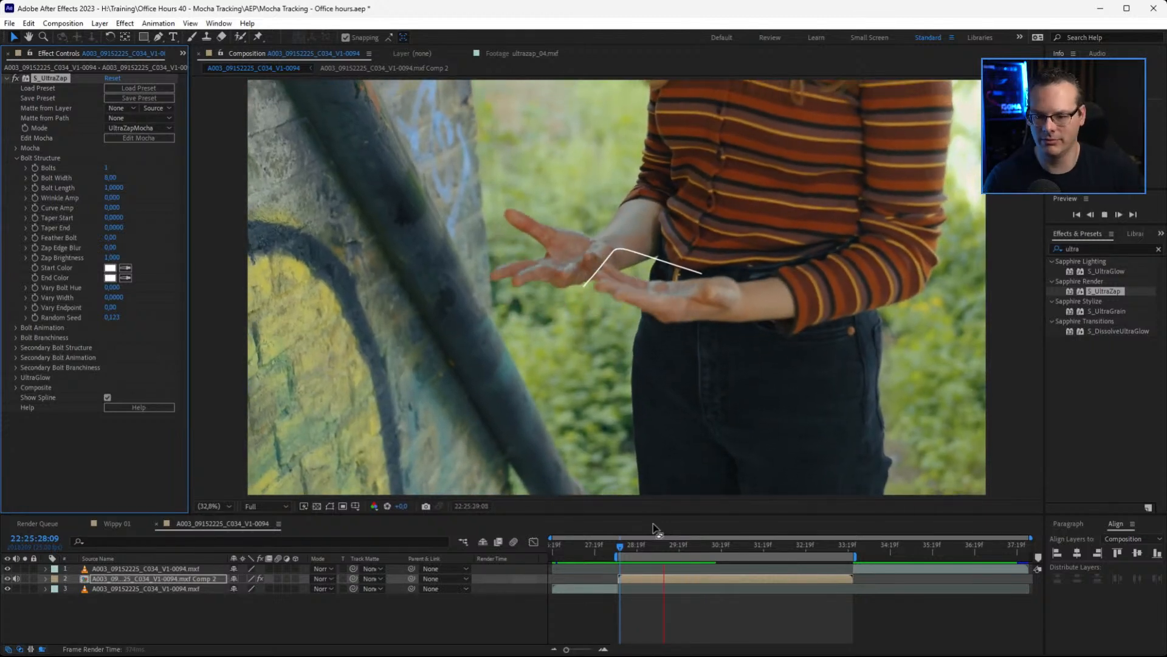
pyautogui.click(279, 507)
pyautogui.click(279, 507)
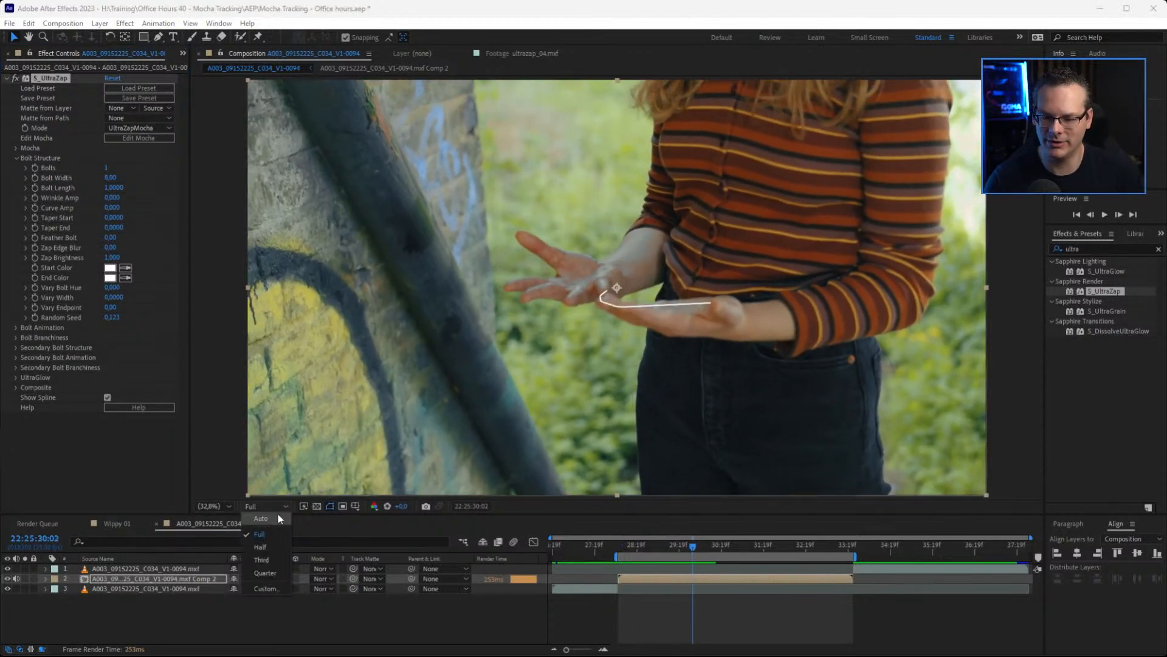
pyautogui.click(282, 559)
pyautogui.press('space')
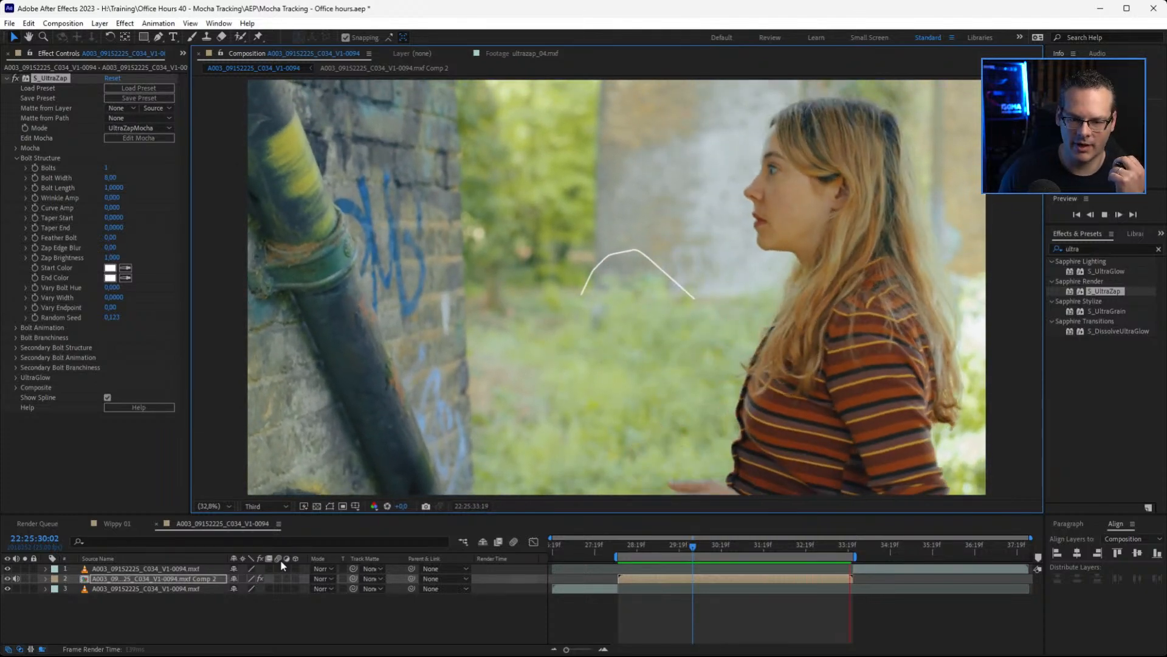
# Move to 22:25:31:12 and load the Mad Scientist preset into the S_UltraZap effect
pyautogui.press('space')
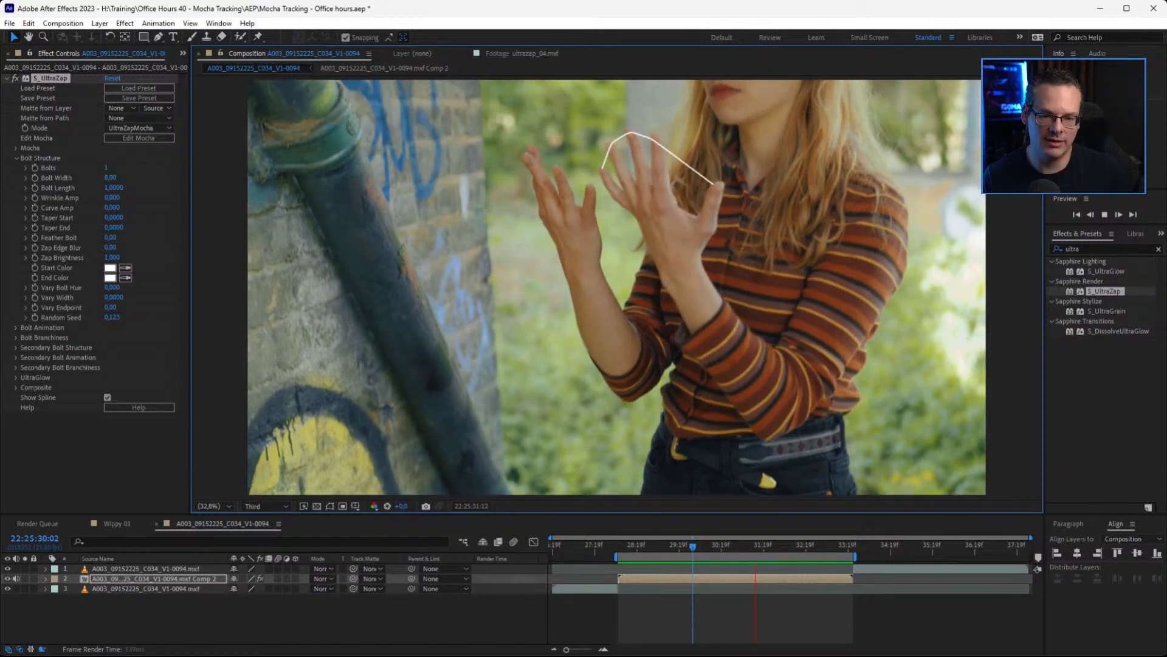
pyautogui.moveTo(709, 555); pyautogui.dragTo(754, 555)
pyautogui.click(149, 90)
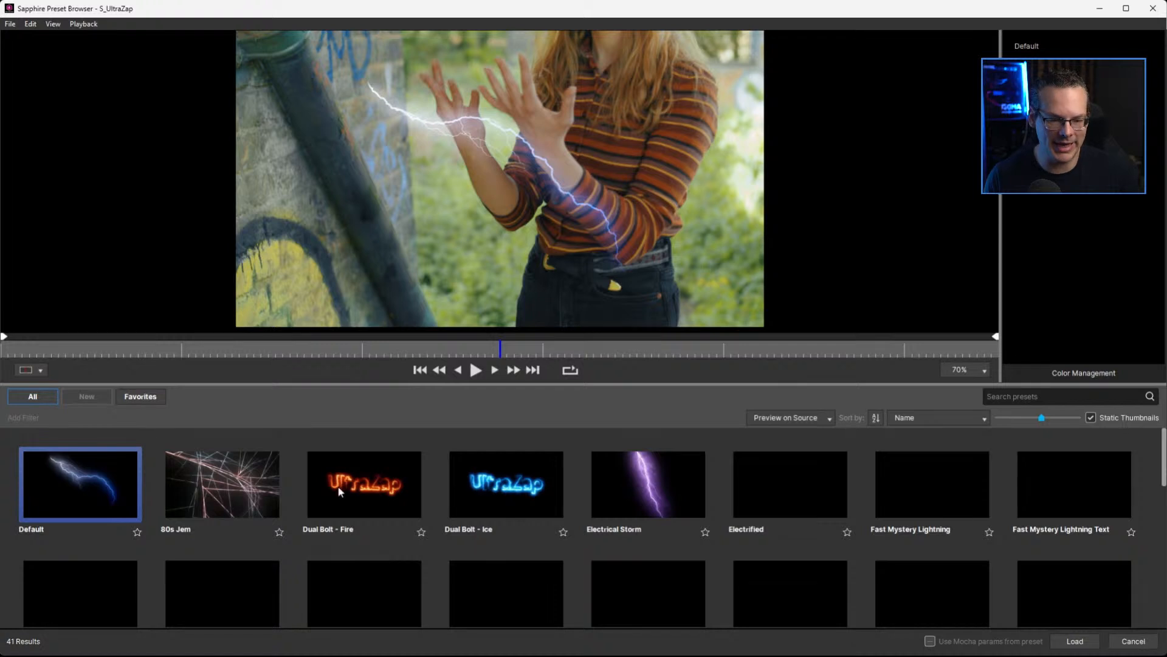
pyautogui.scroll(-1, 1162, 476)
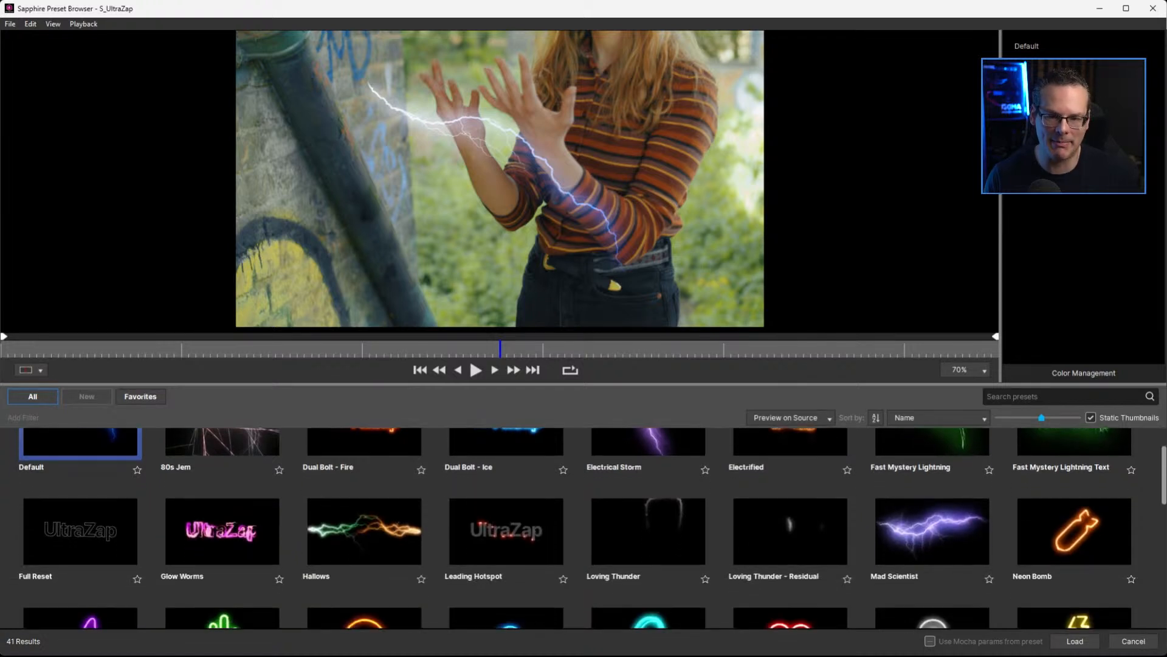
pyautogui.click(962, 541)
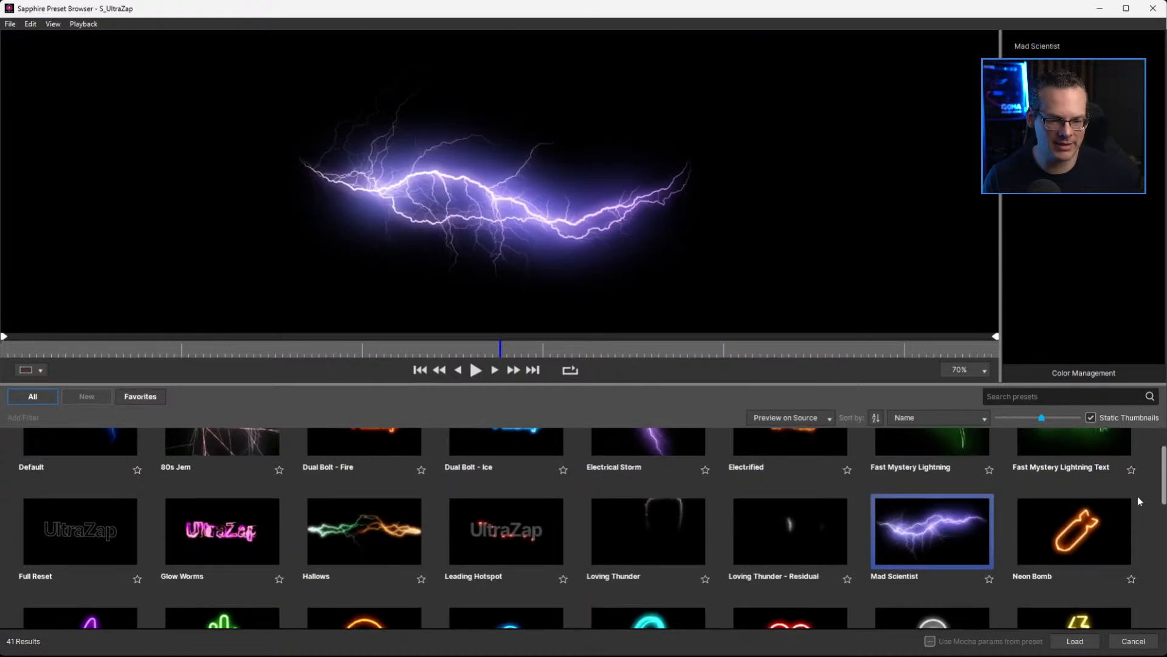
pyautogui.scroll(-4, 1165, 488)
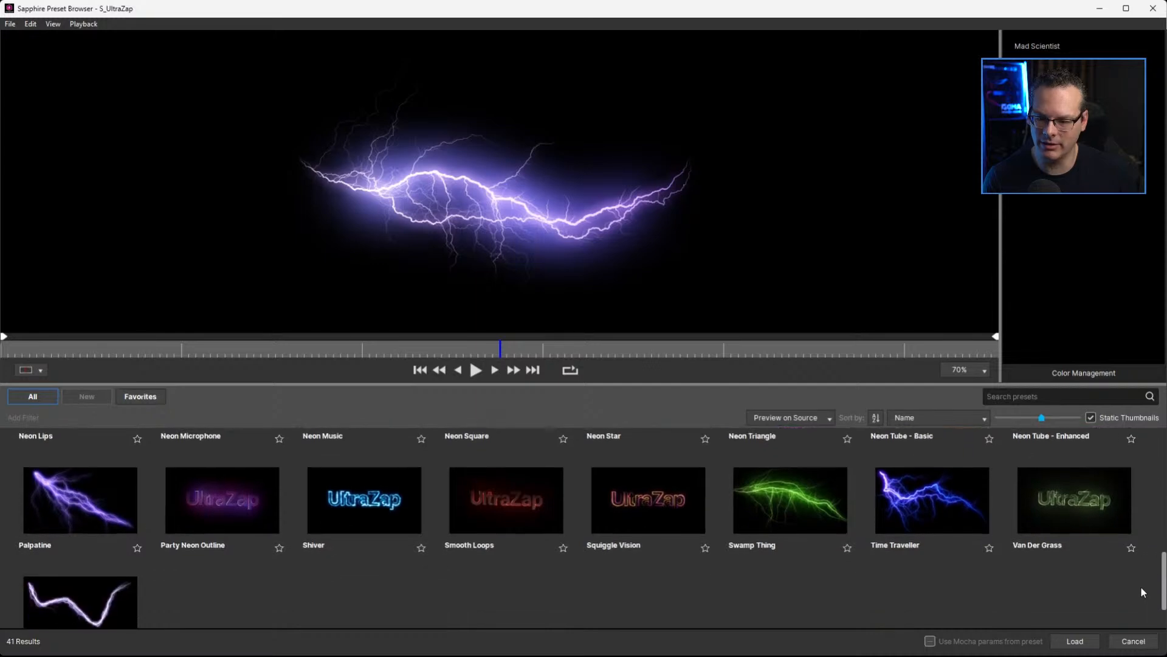
pyautogui.click(1074, 640)
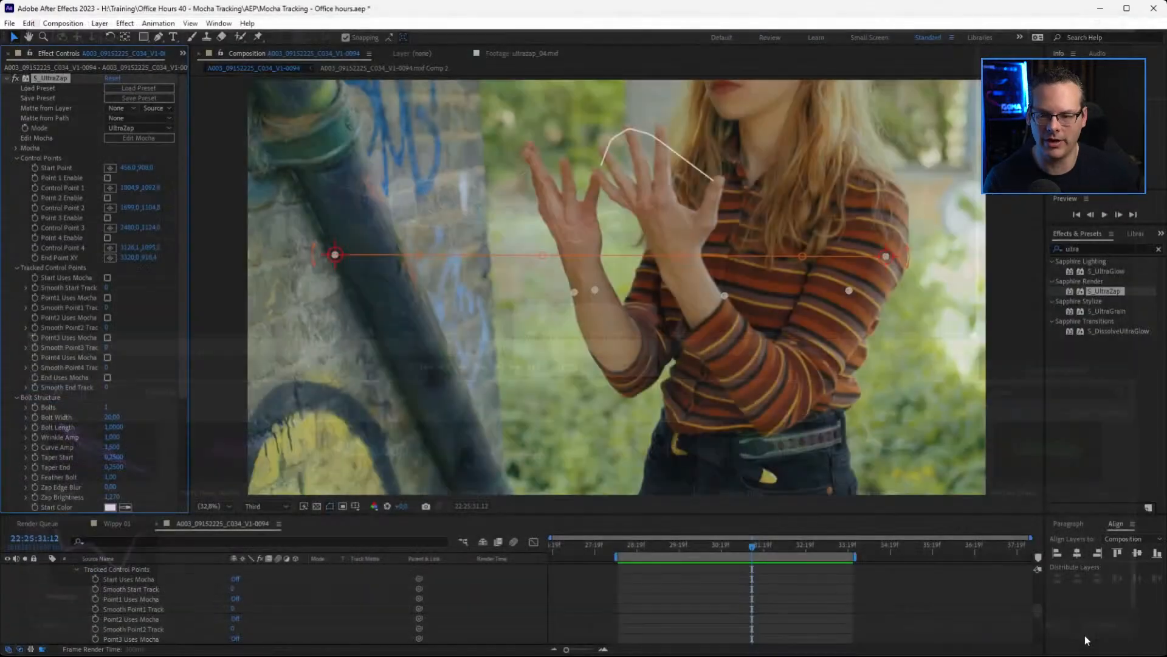
# Set the S_UltraZap mode to UltraZapMocha and its composite Combine option to Screen
pyautogui.click(139, 128)
pyautogui.click(152, 166)
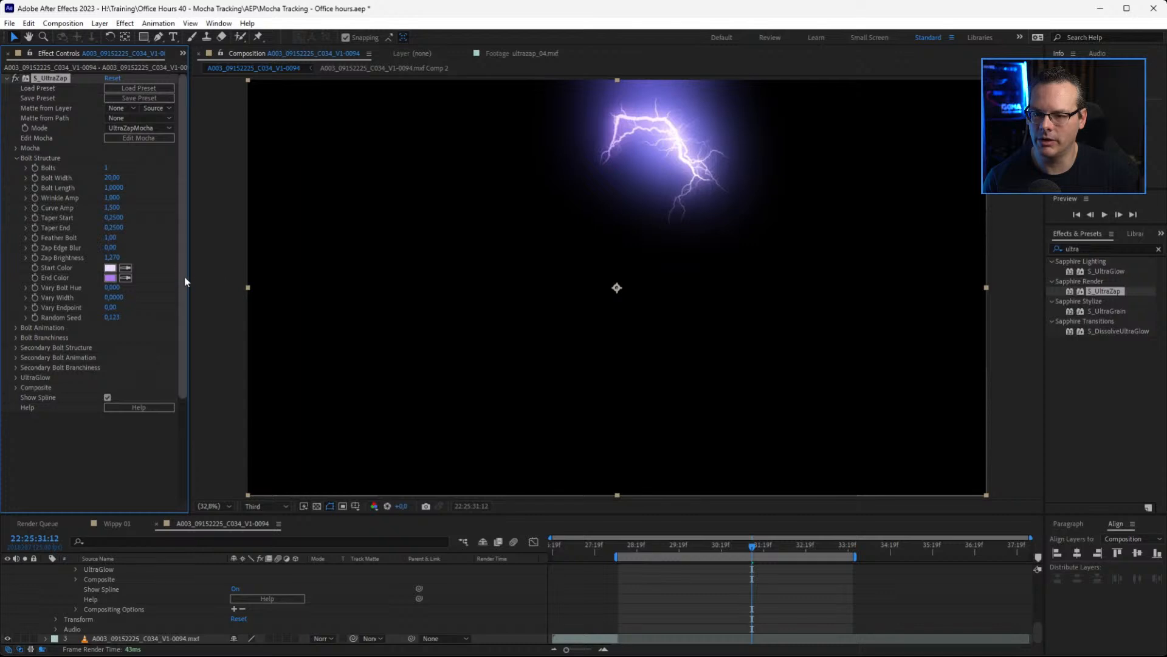
pyautogui.scroll(-1, 184, 271)
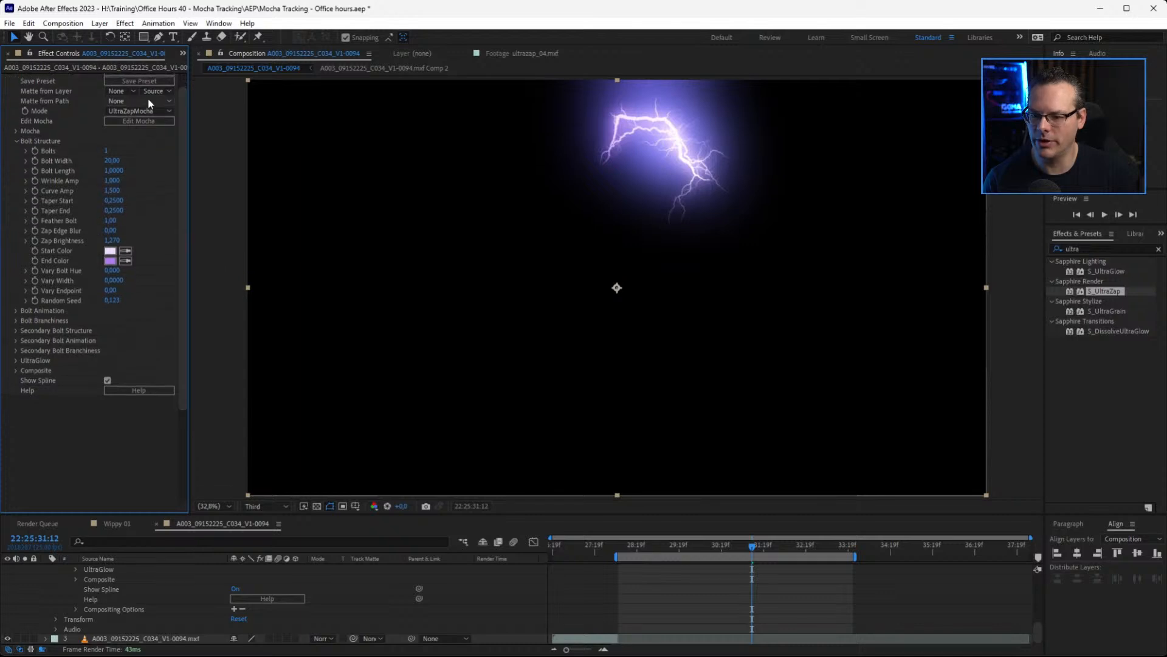
pyautogui.click(13, 370)
pyautogui.click(140, 406)
pyautogui.click(140, 398)
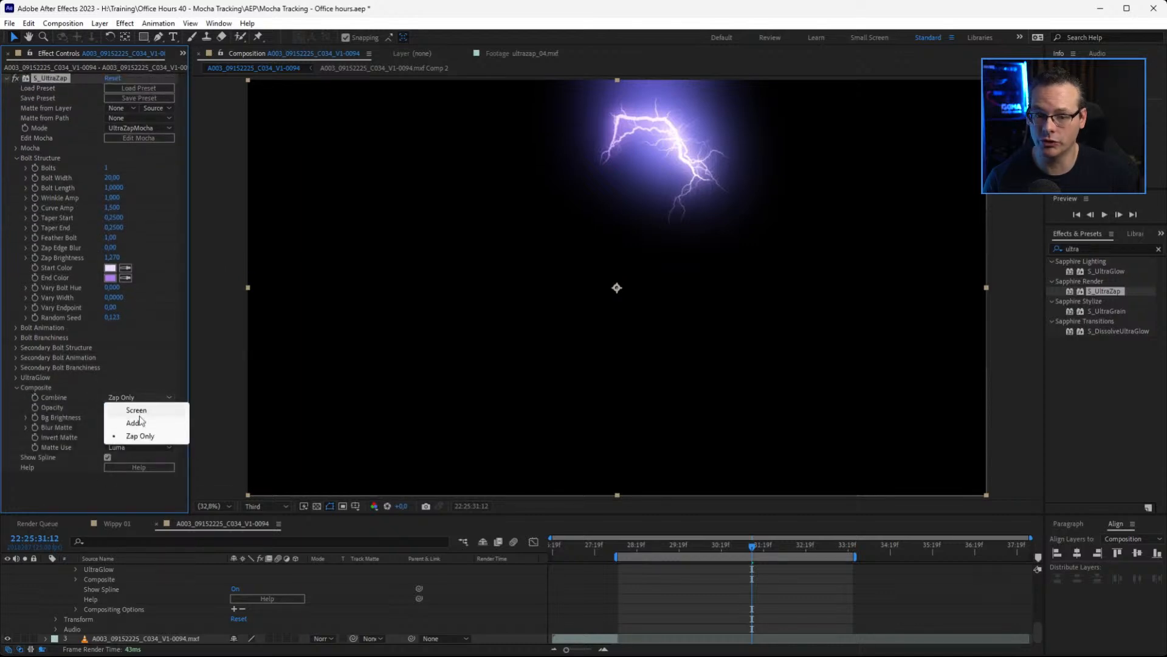
pyautogui.click(136, 411)
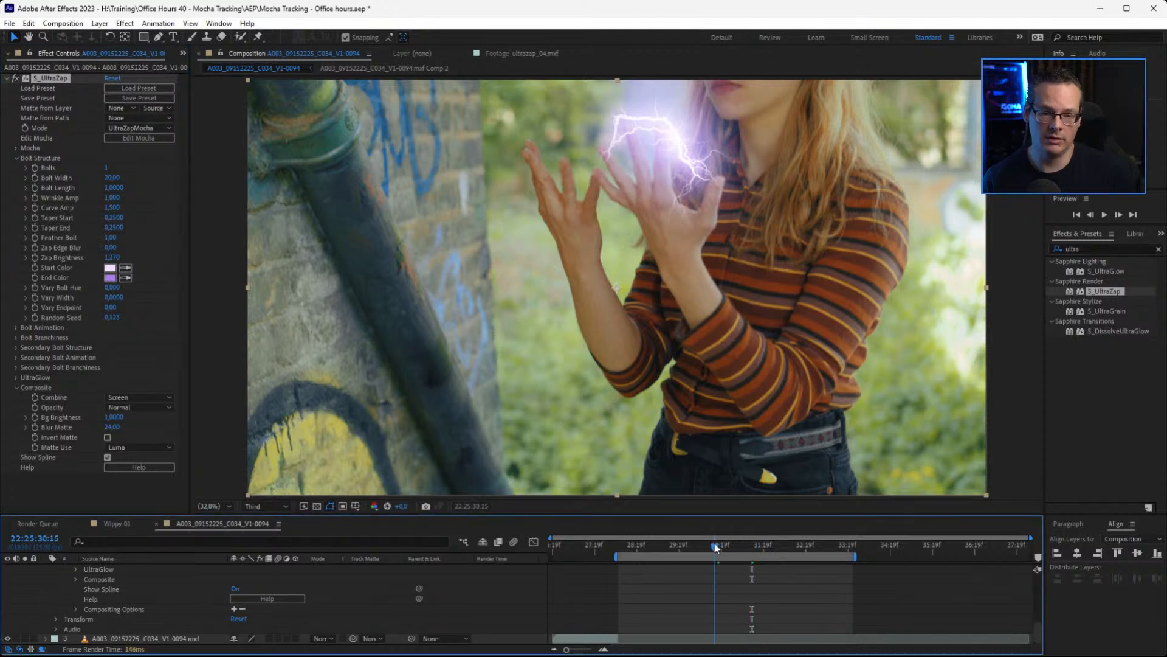
# Play back the electricity over the footage, and at 22:25:31:22 set the Bolt Length to 0.3100
pyautogui.click(713, 545)
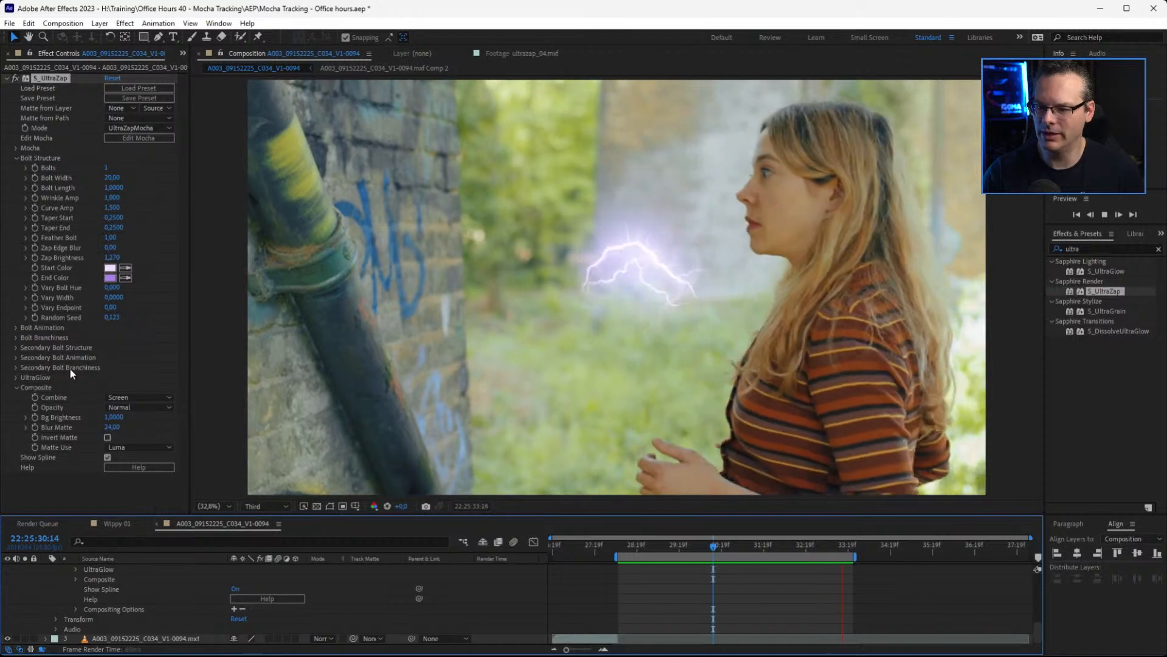
pyautogui.press('space')
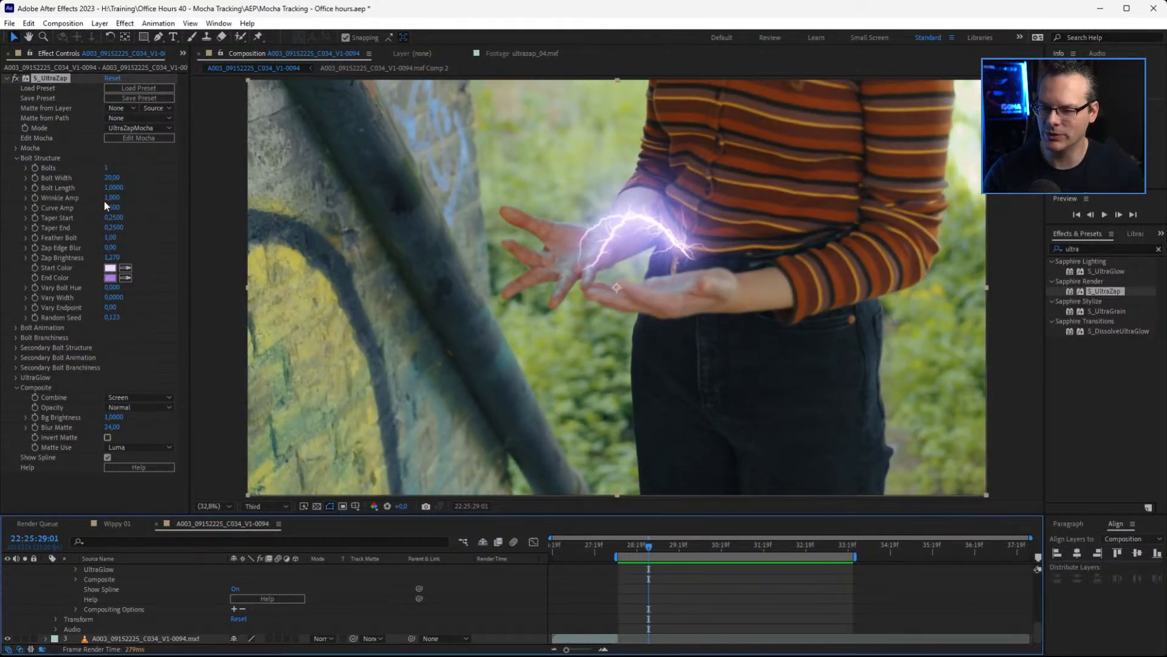
pyautogui.moveTo(707, 546); pyautogui.dragTo(769, 551)
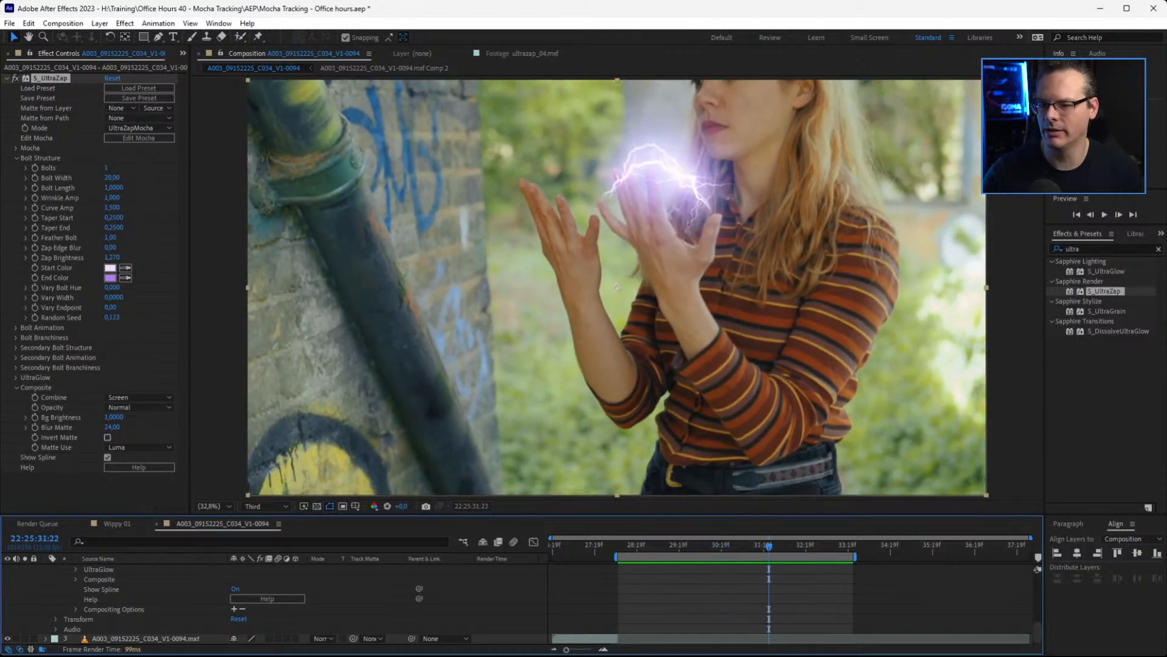
pyautogui.moveTo(113, 188); pyautogui.dragTo(83, 196)
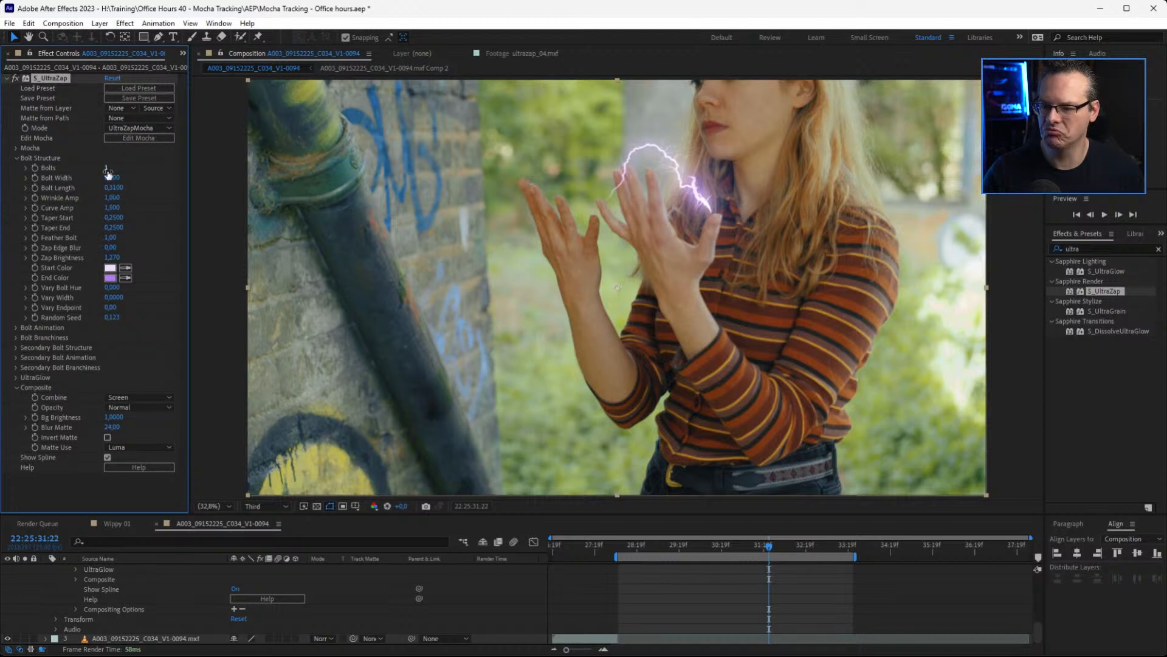
# Try animating the main bolt with a Loop Speed of 1.800 in the Bolt Animation settings
pyautogui.click(16, 327)
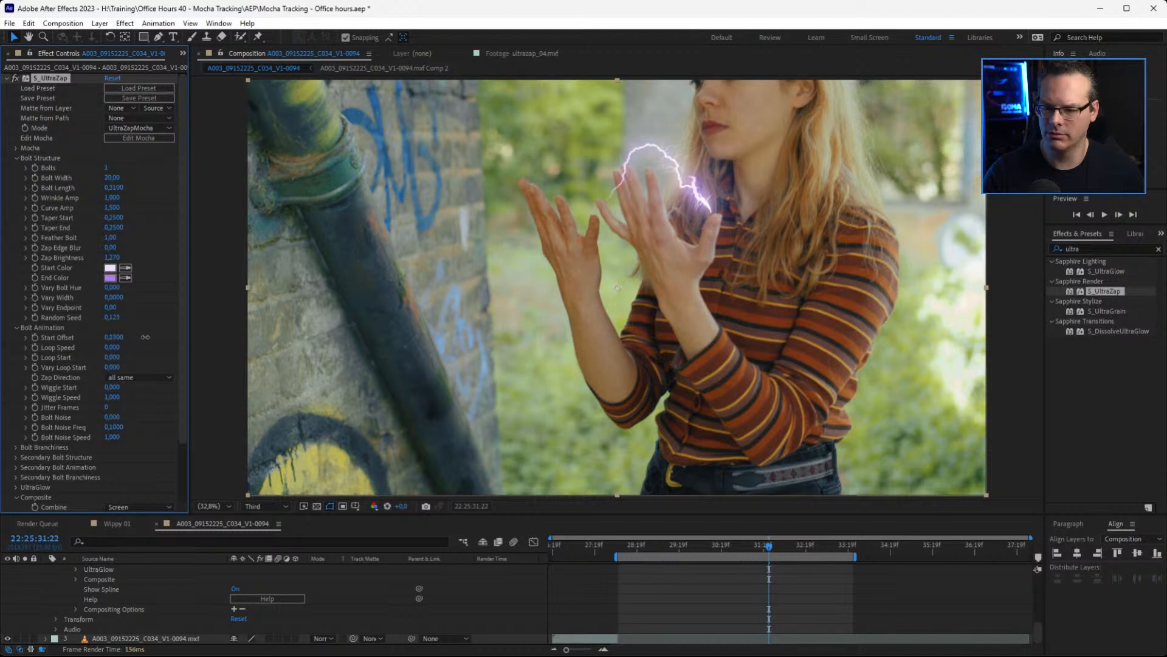
pyautogui.moveTo(118, 350); pyautogui.dragTo(125, 346)
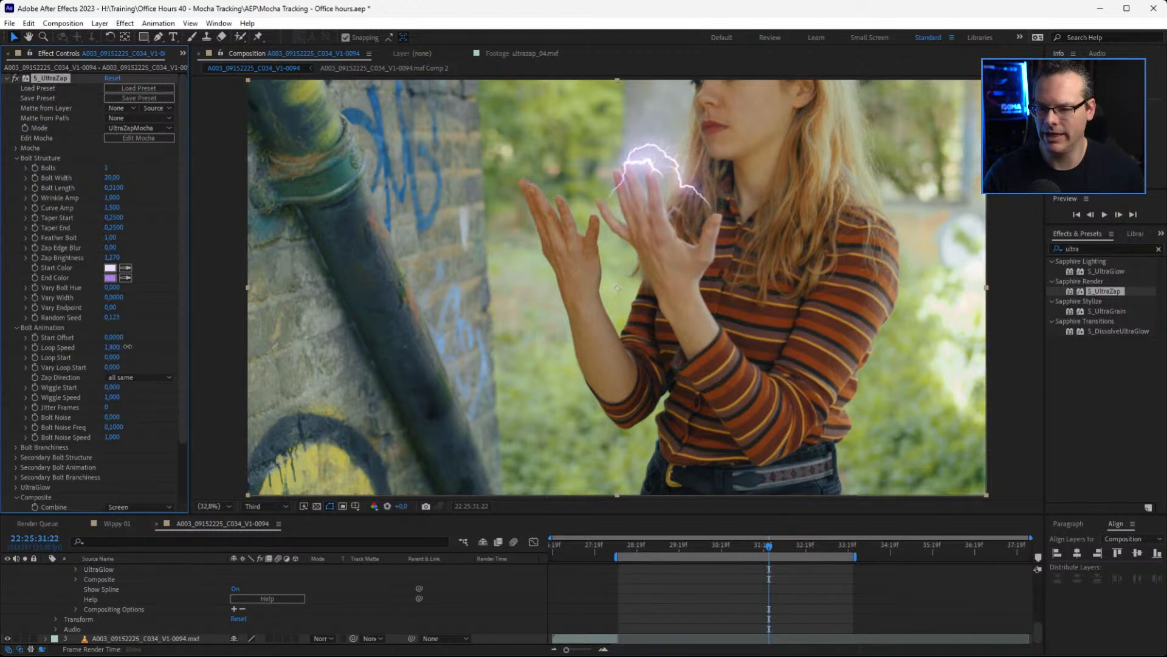
pyautogui.click(17, 327)
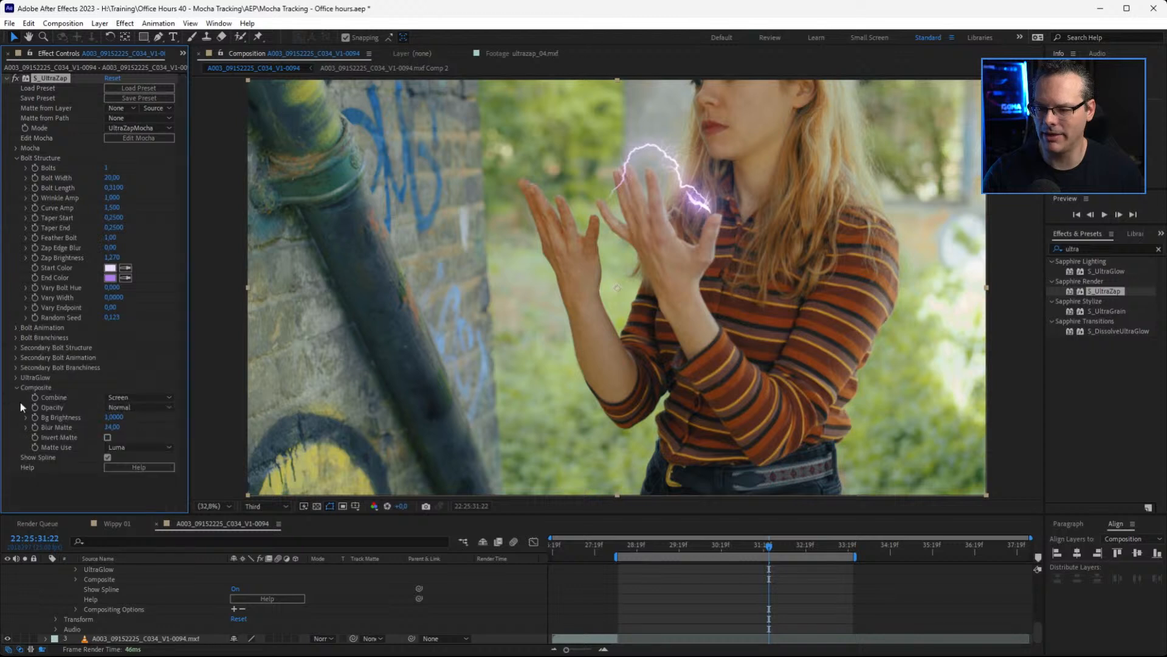
# Shorten the Secondary Length in the Secondary Bolt Structure settings
pyautogui.click(16, 348)
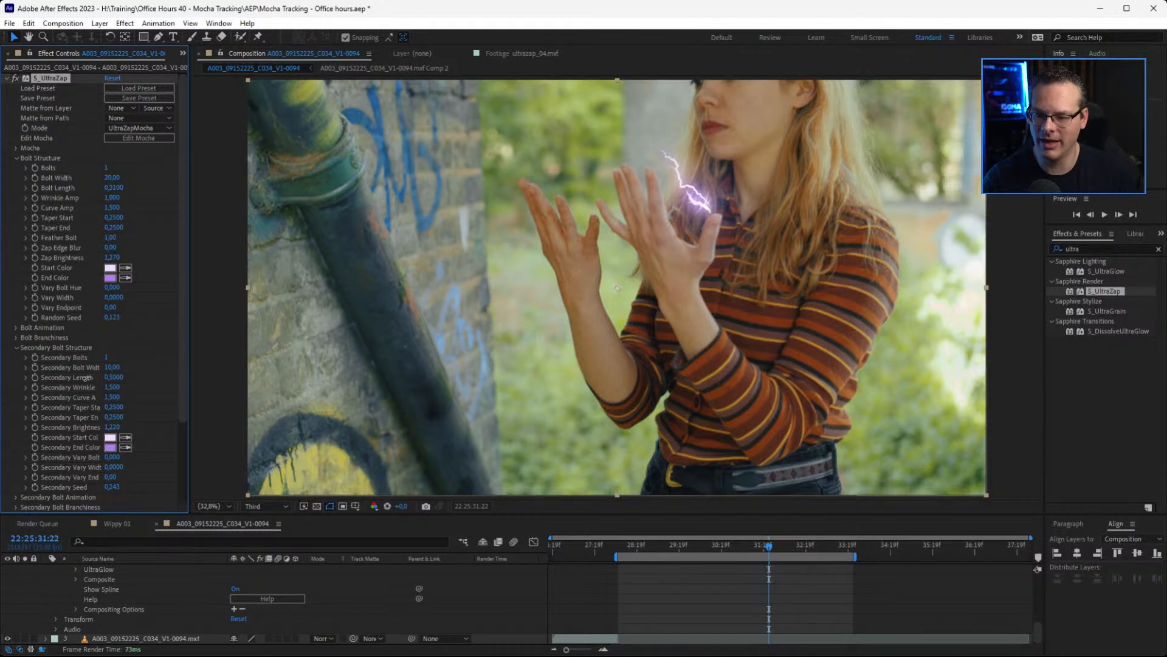
pyautogui.click(16, 348)
# Set the Secondary Loop Speed to 0.400 and play back the work area to check the bolts' travel
pyautogui.click(15, 357)
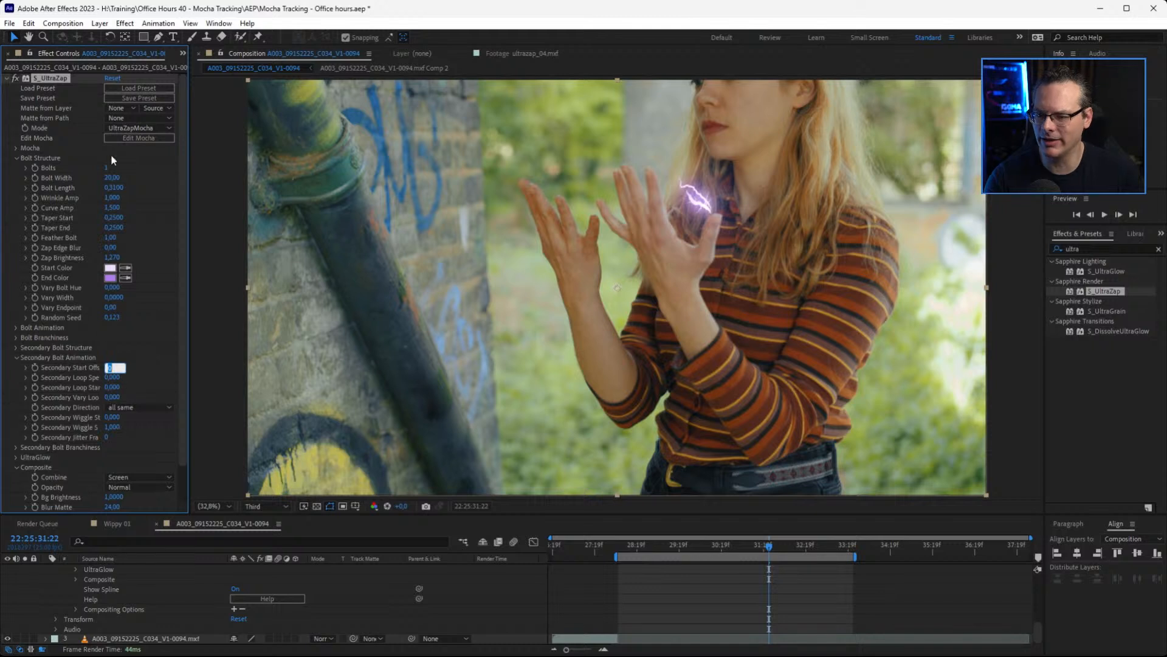
pyautogui.click(133, 392)
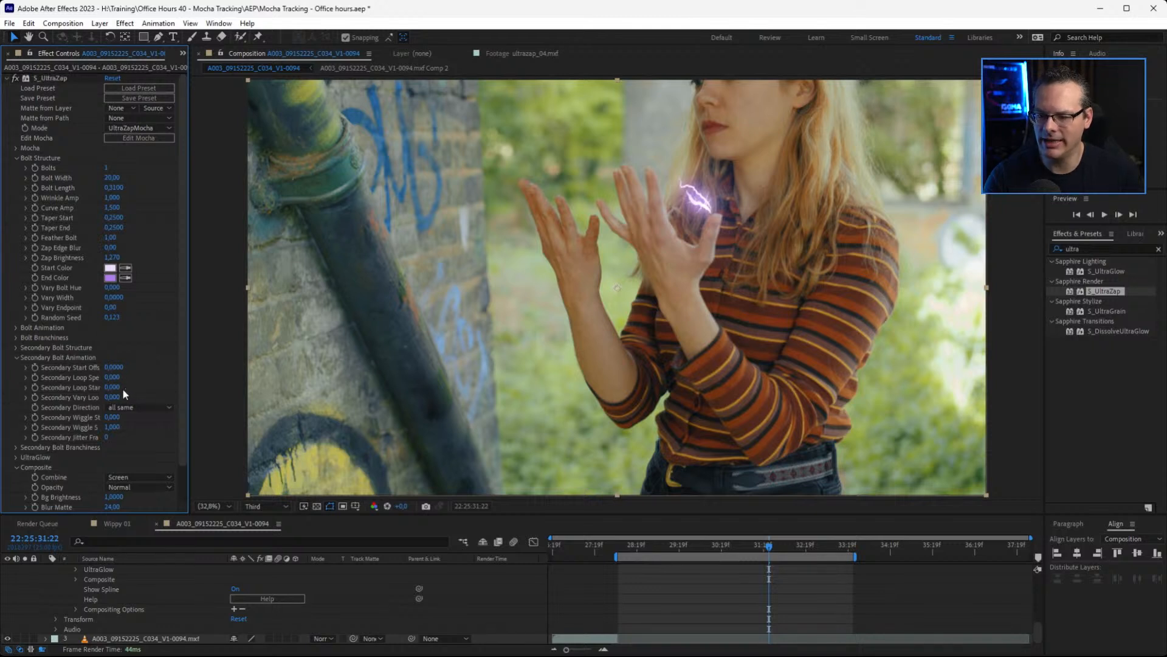
pyautogui.moveTo(113, 377); pyautogui.dragTo(121, 377)
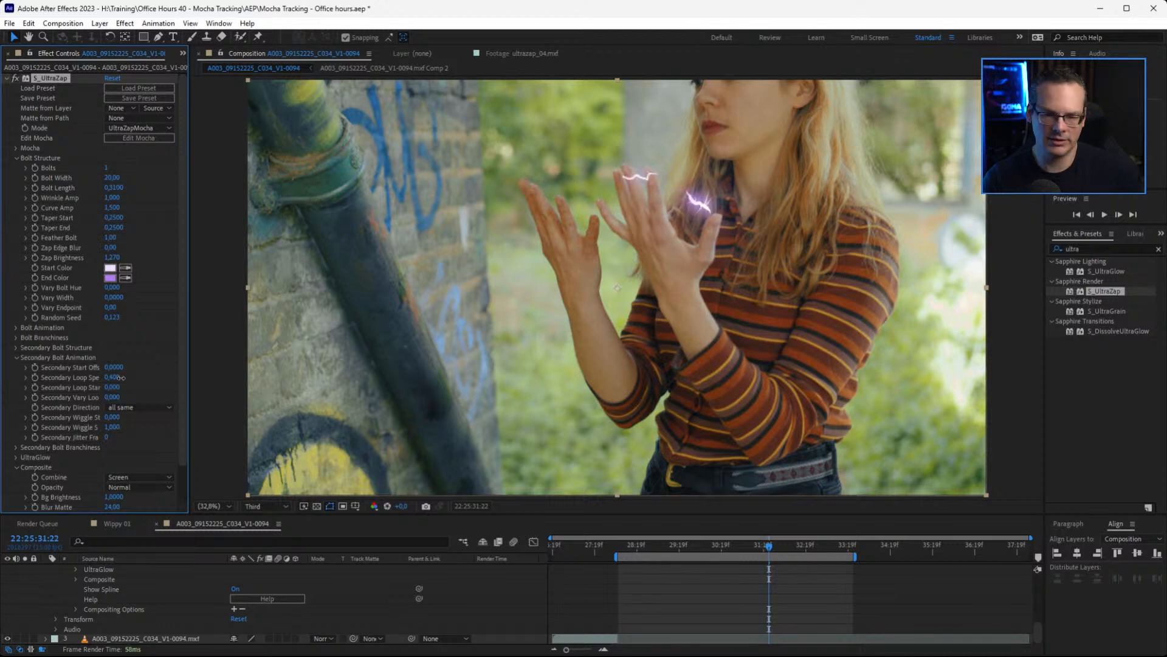
pyautogui.press('space')
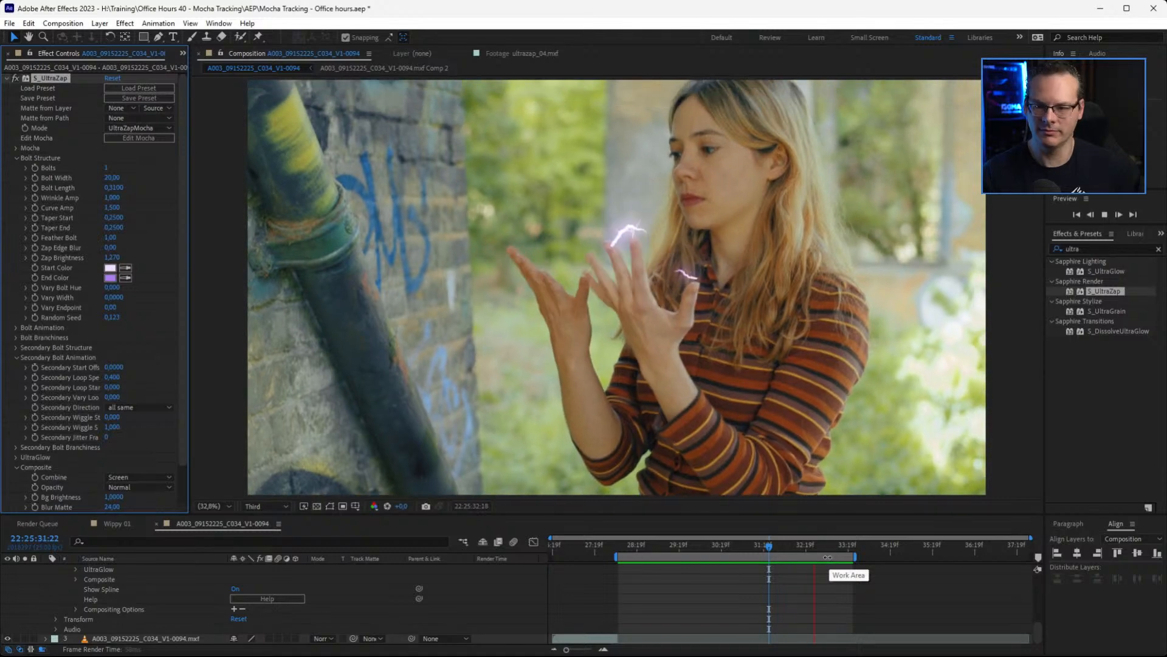
pyautogui.press('space')
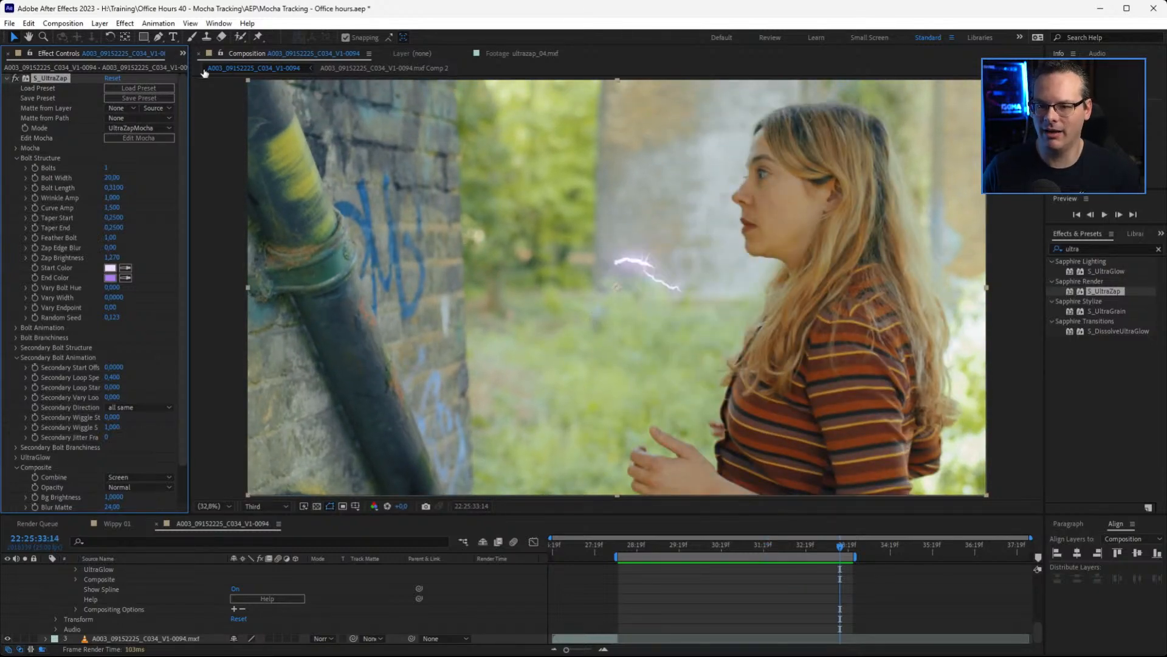
# Review the zap 01 and zap 01a bolt renders and the ultrazap_04.mxf clip from the project's Zap after folder
pyautogui.click(183, 53)
pyautogui.click(215, 68)
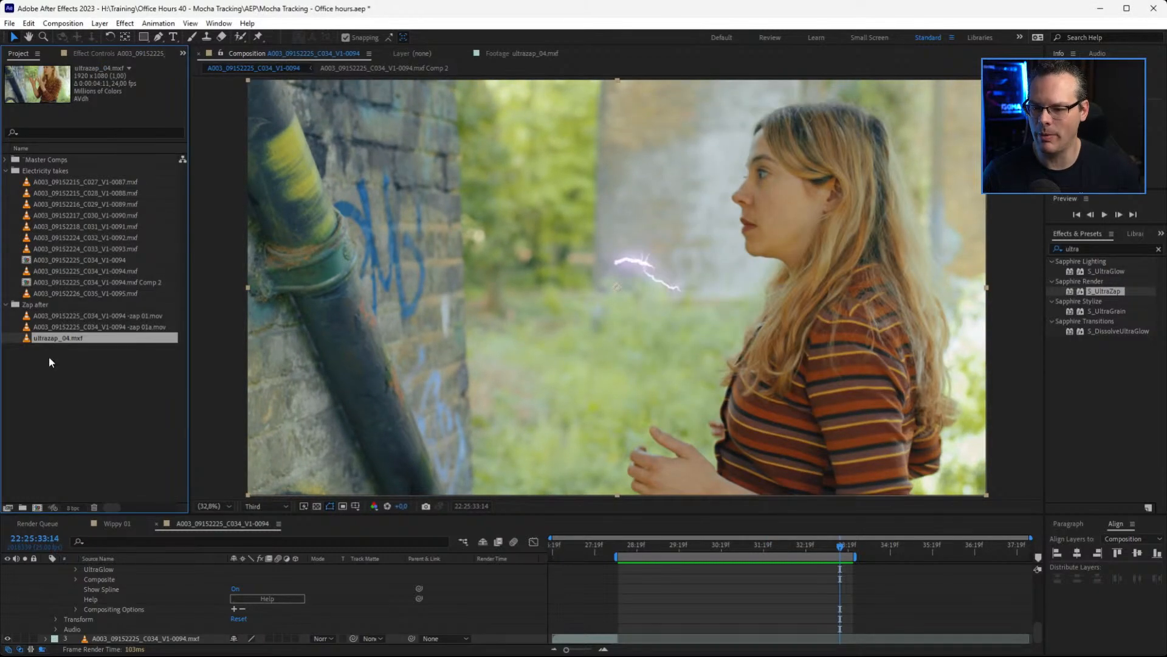
pyautogui.doubleClick(27, 315)
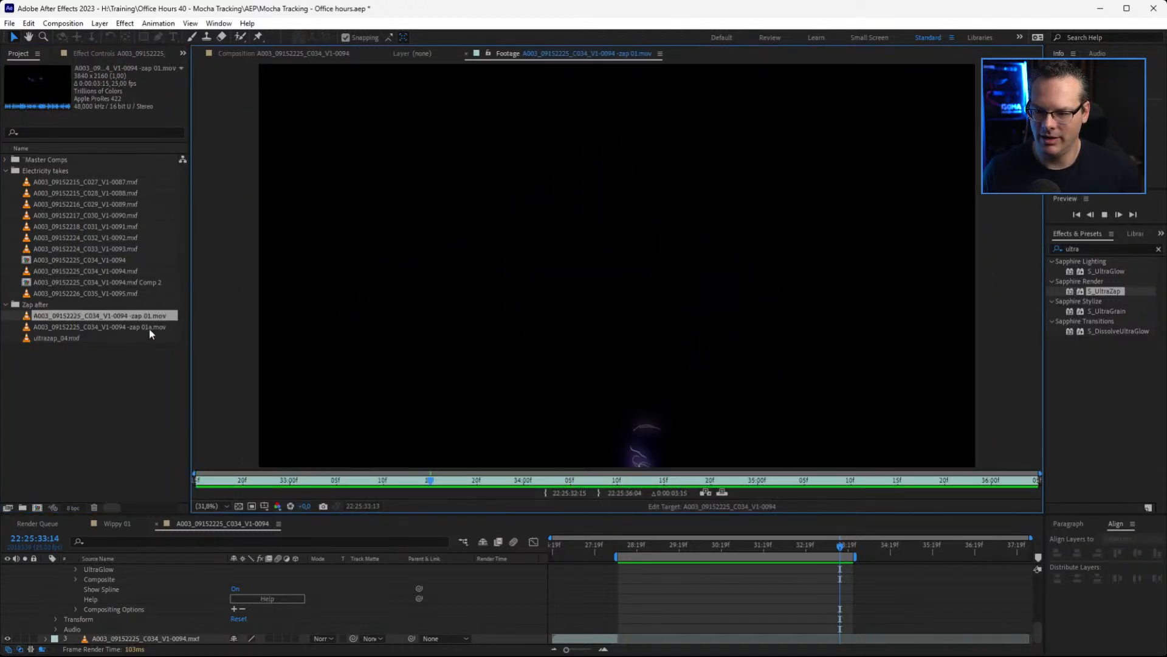
pyautogui.click(26, 328)
pyautogui.doubleClick(26, 329)
pyautogui.press('space')
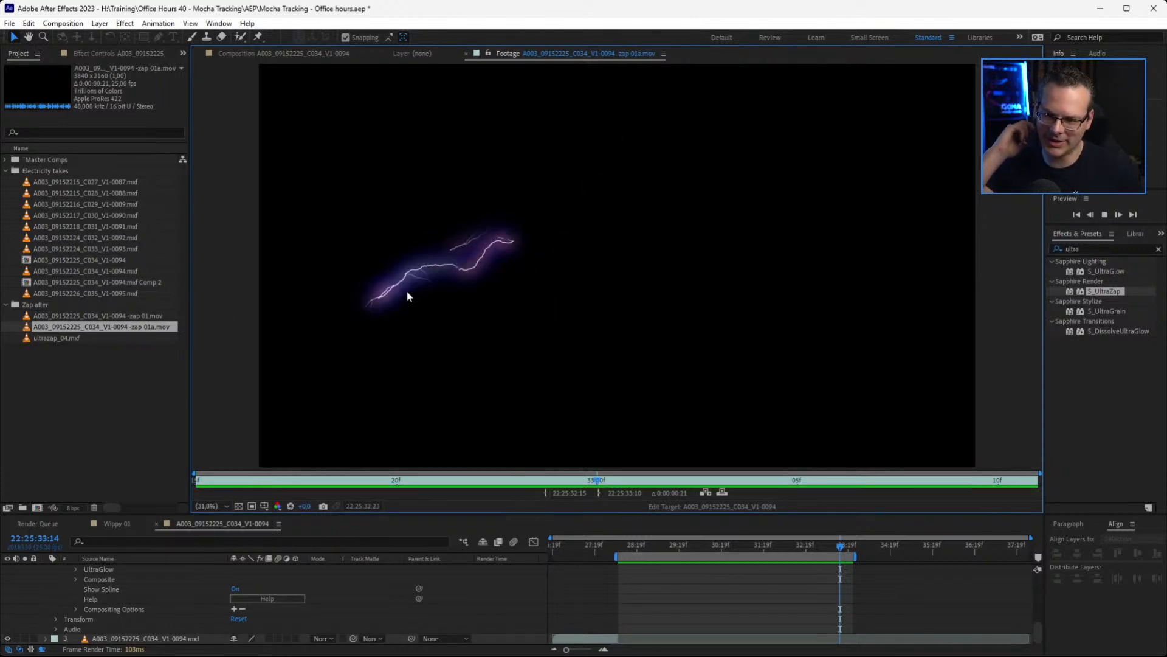
pyautogui.doubleClick(28, 318)
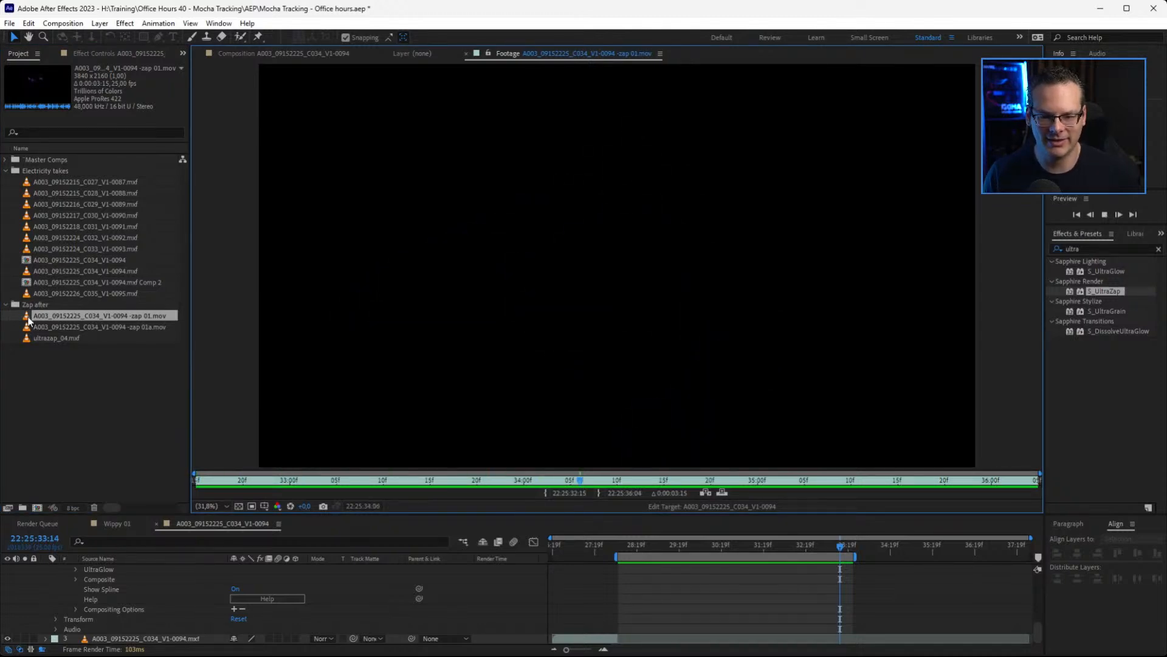
pyautogui.doubleClick(61, 339)
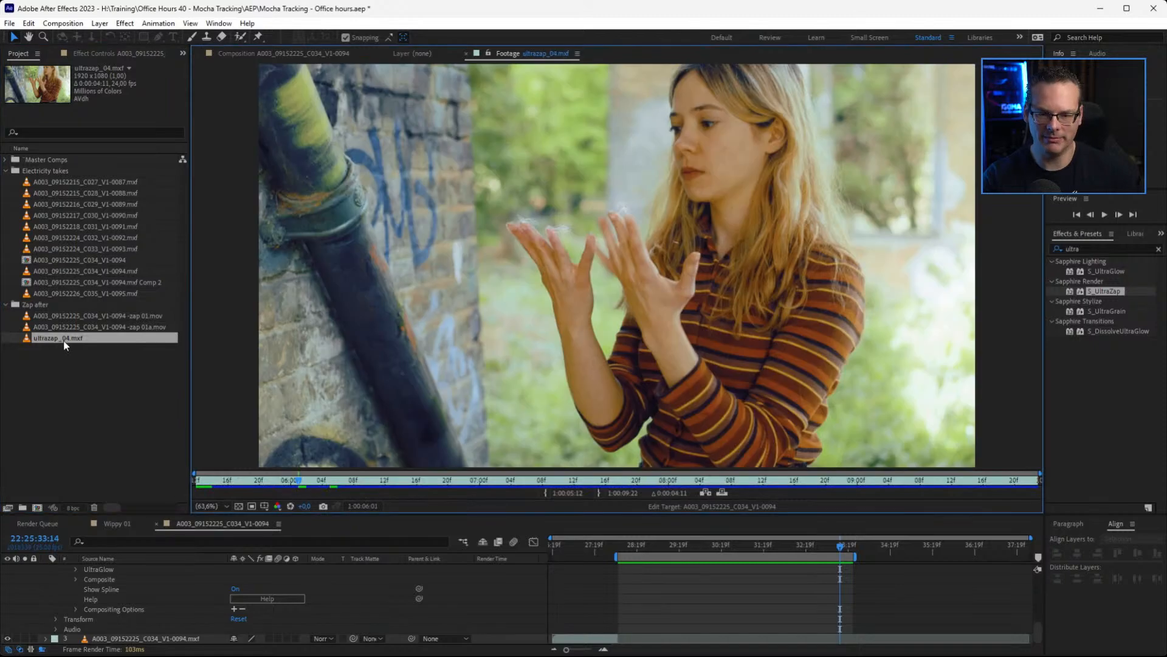
pyautogui.press('space')
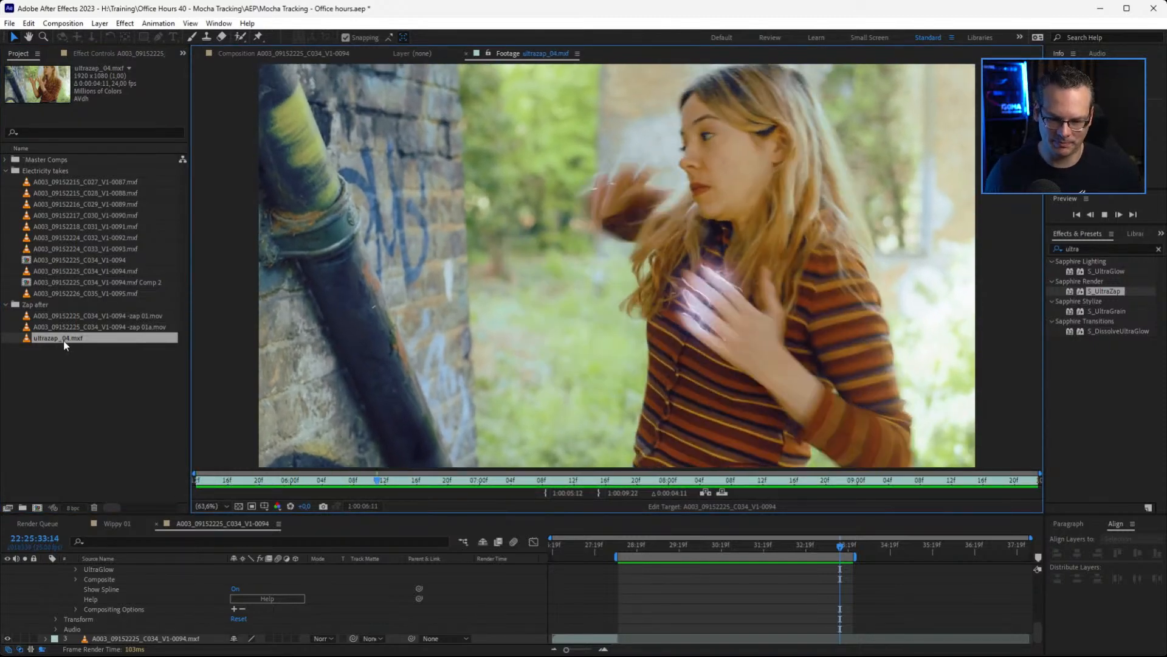
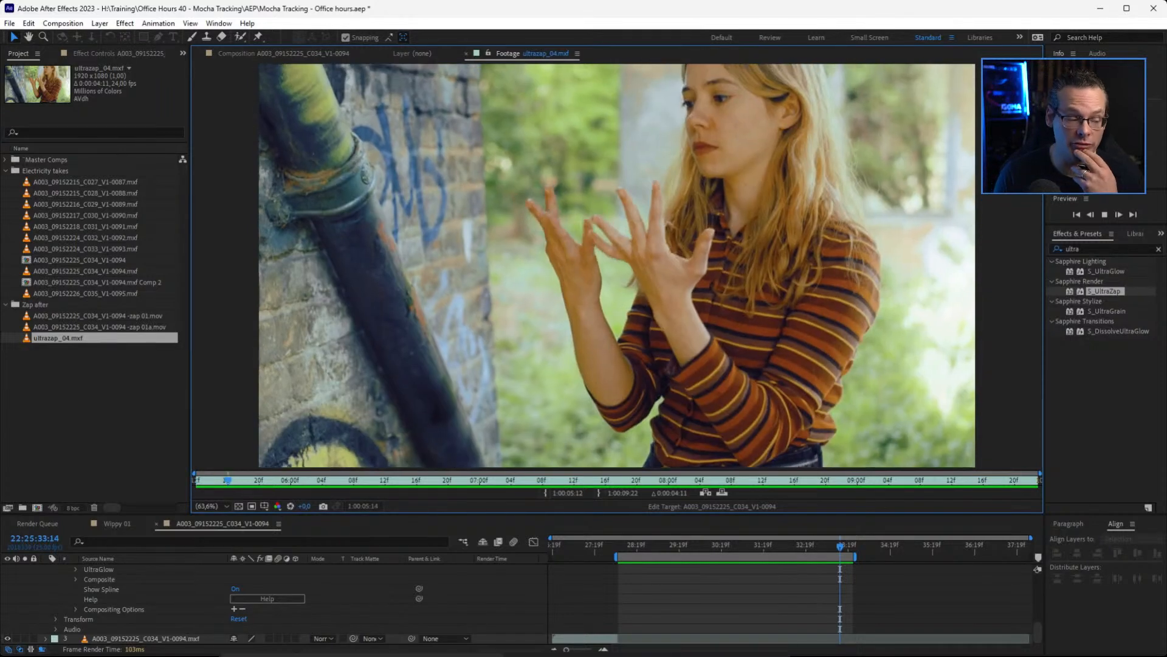
# Return to the A003_09152225_C034_V1-0094 composition and scrub through the work area to check the bolts around the fingertips
pyautogui.moveTo(504, 656)
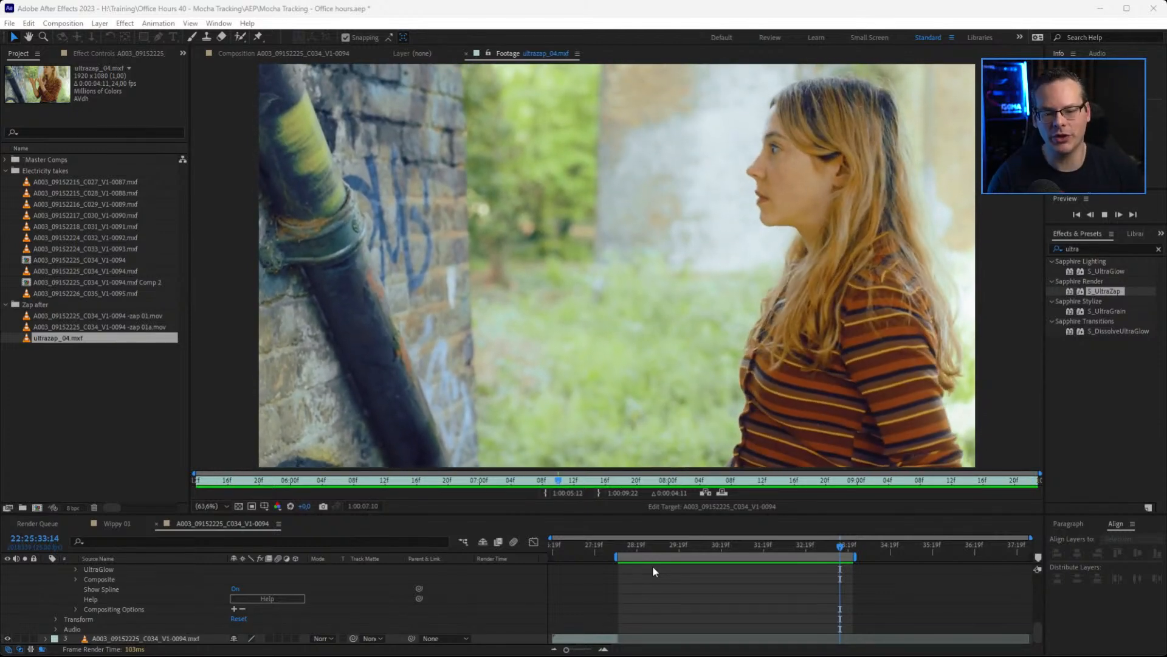
pyautogui.click(746, 546)
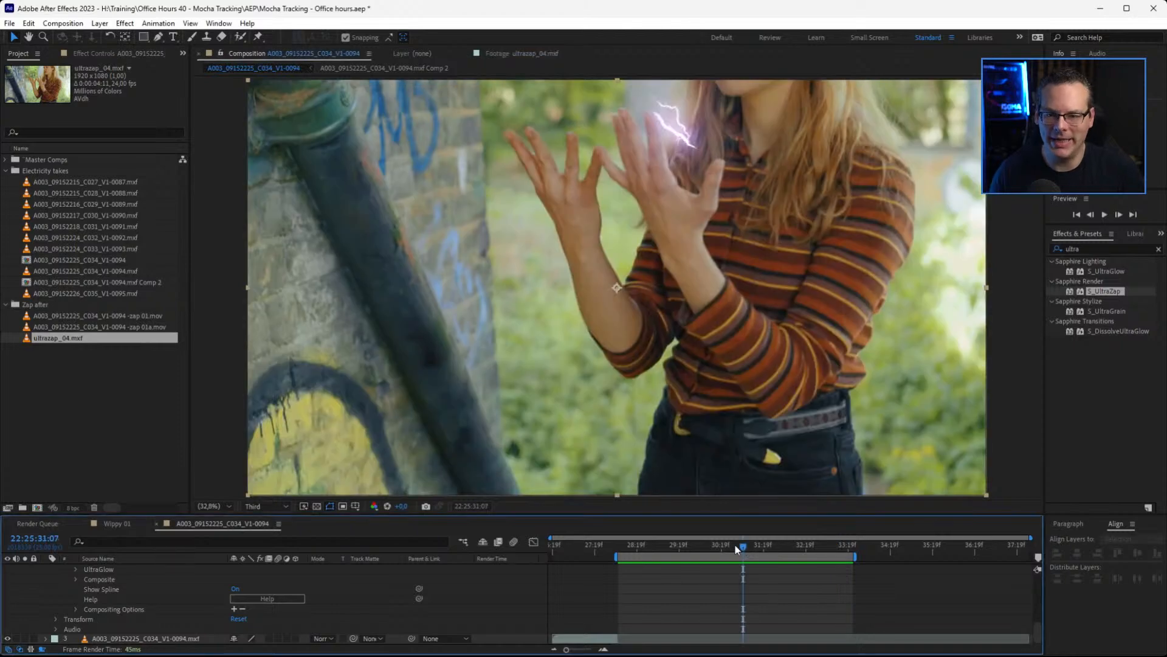
pyautogui.moveTo(670, 549); pyautogui.dragTo(783, 550)
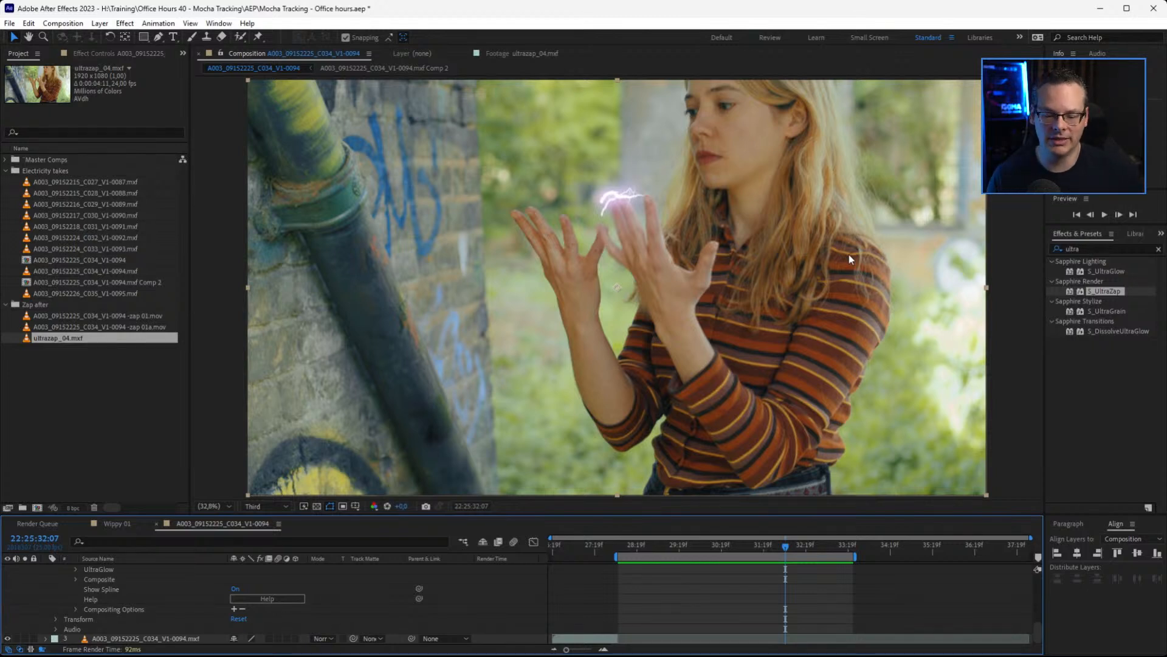
pyautogui.moveTo(784, 546); pyautogui.dragTo(804, 550)
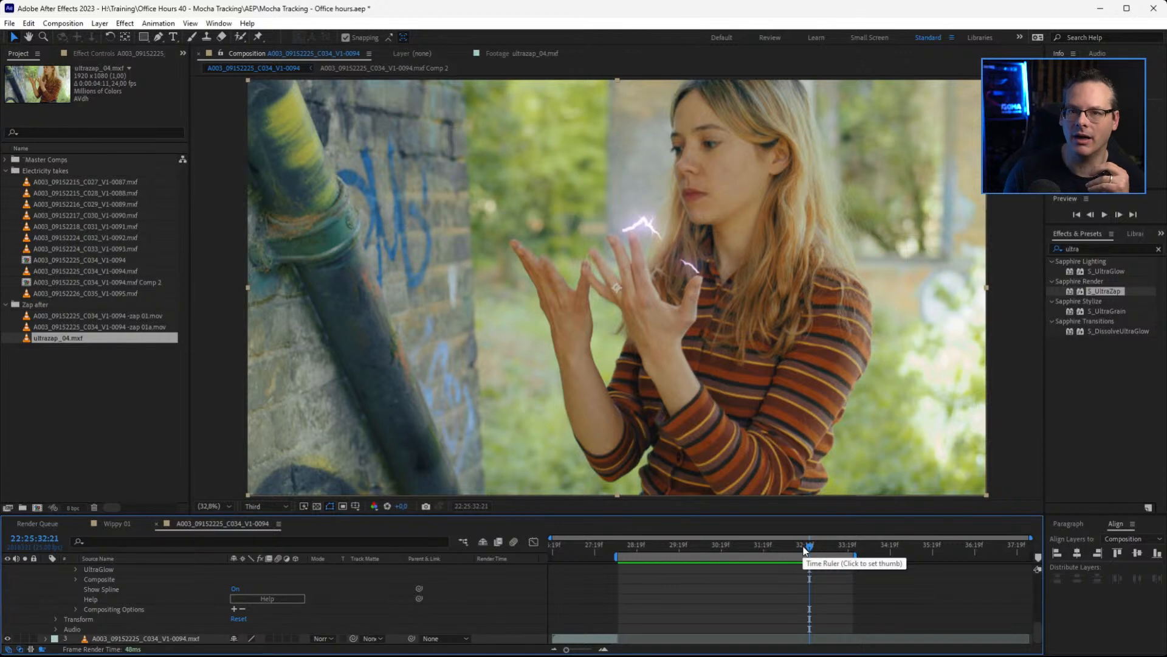